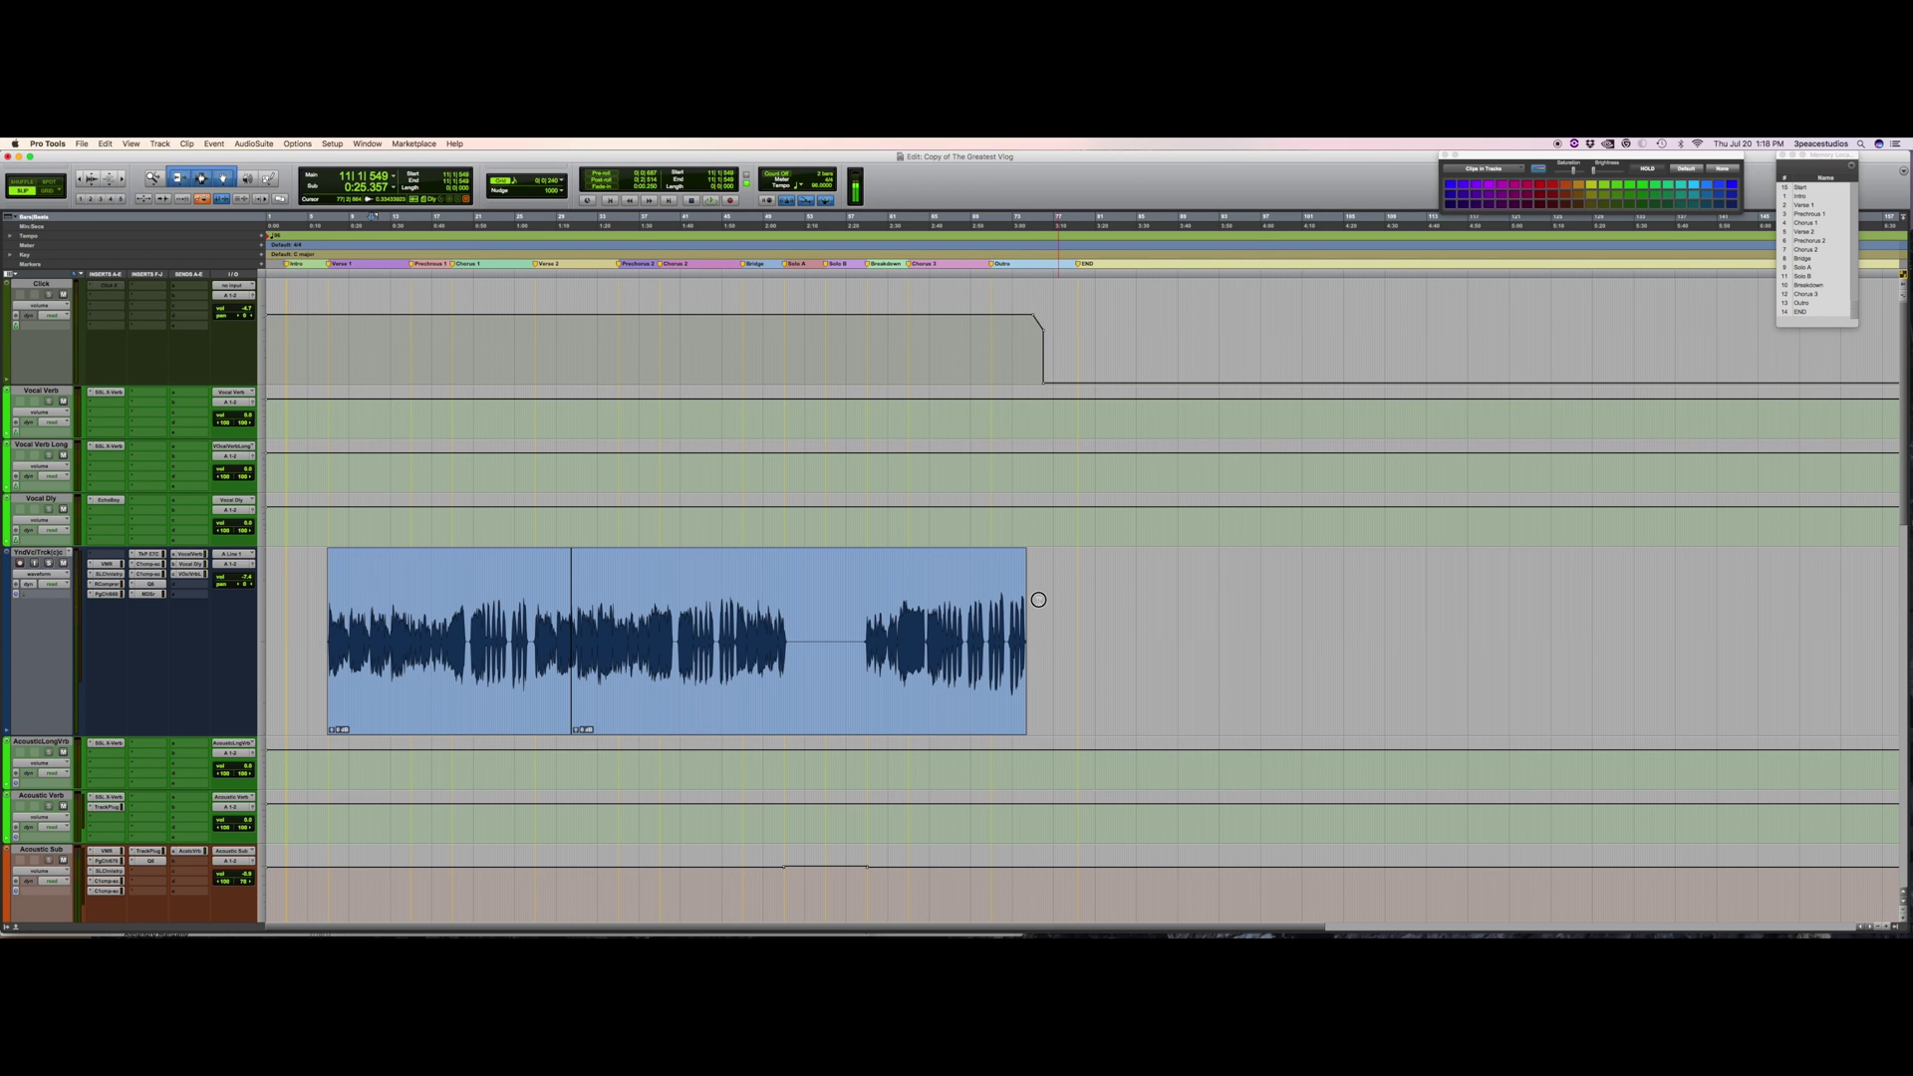
# Select the full lead vocal performance and look over the neighbouring effect and acoustic guitar tracks.
pyautogui.click(315, 608)
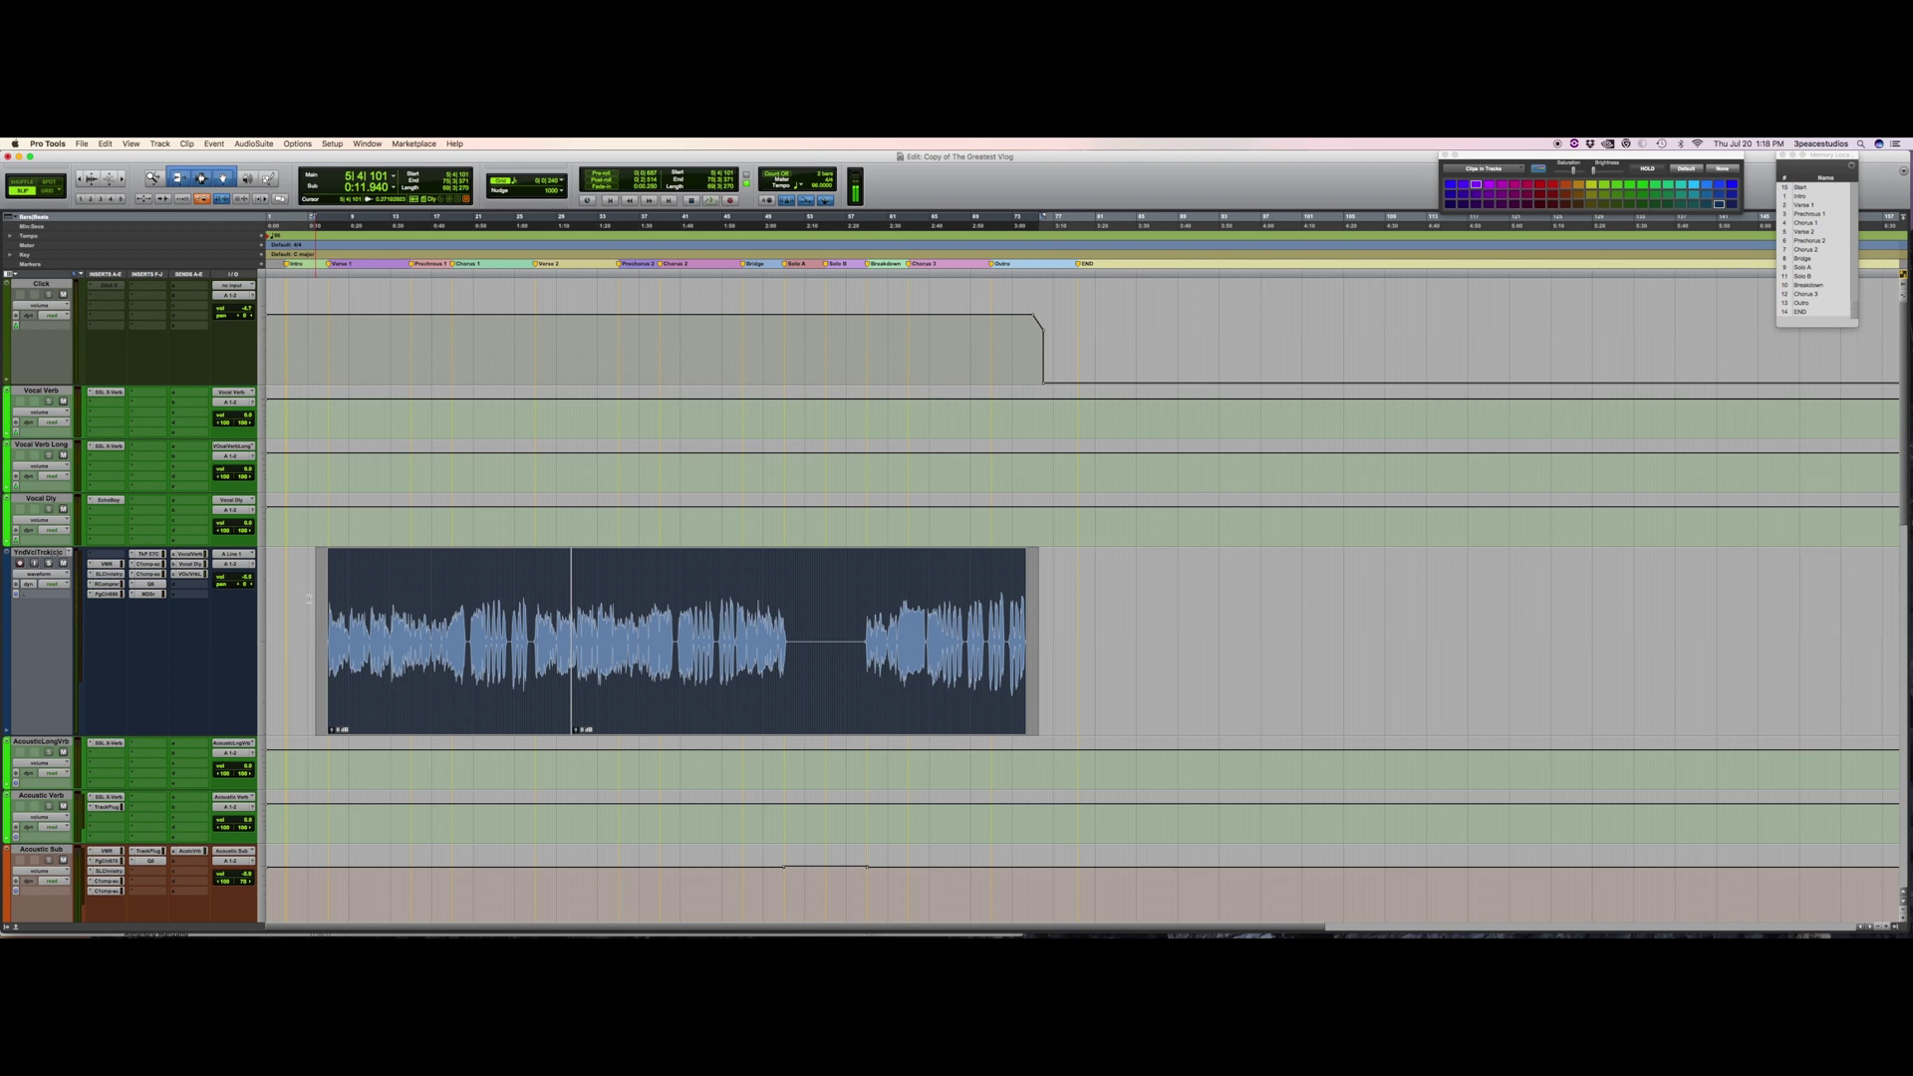
pyautogui.scroll(-5, 301, 602)
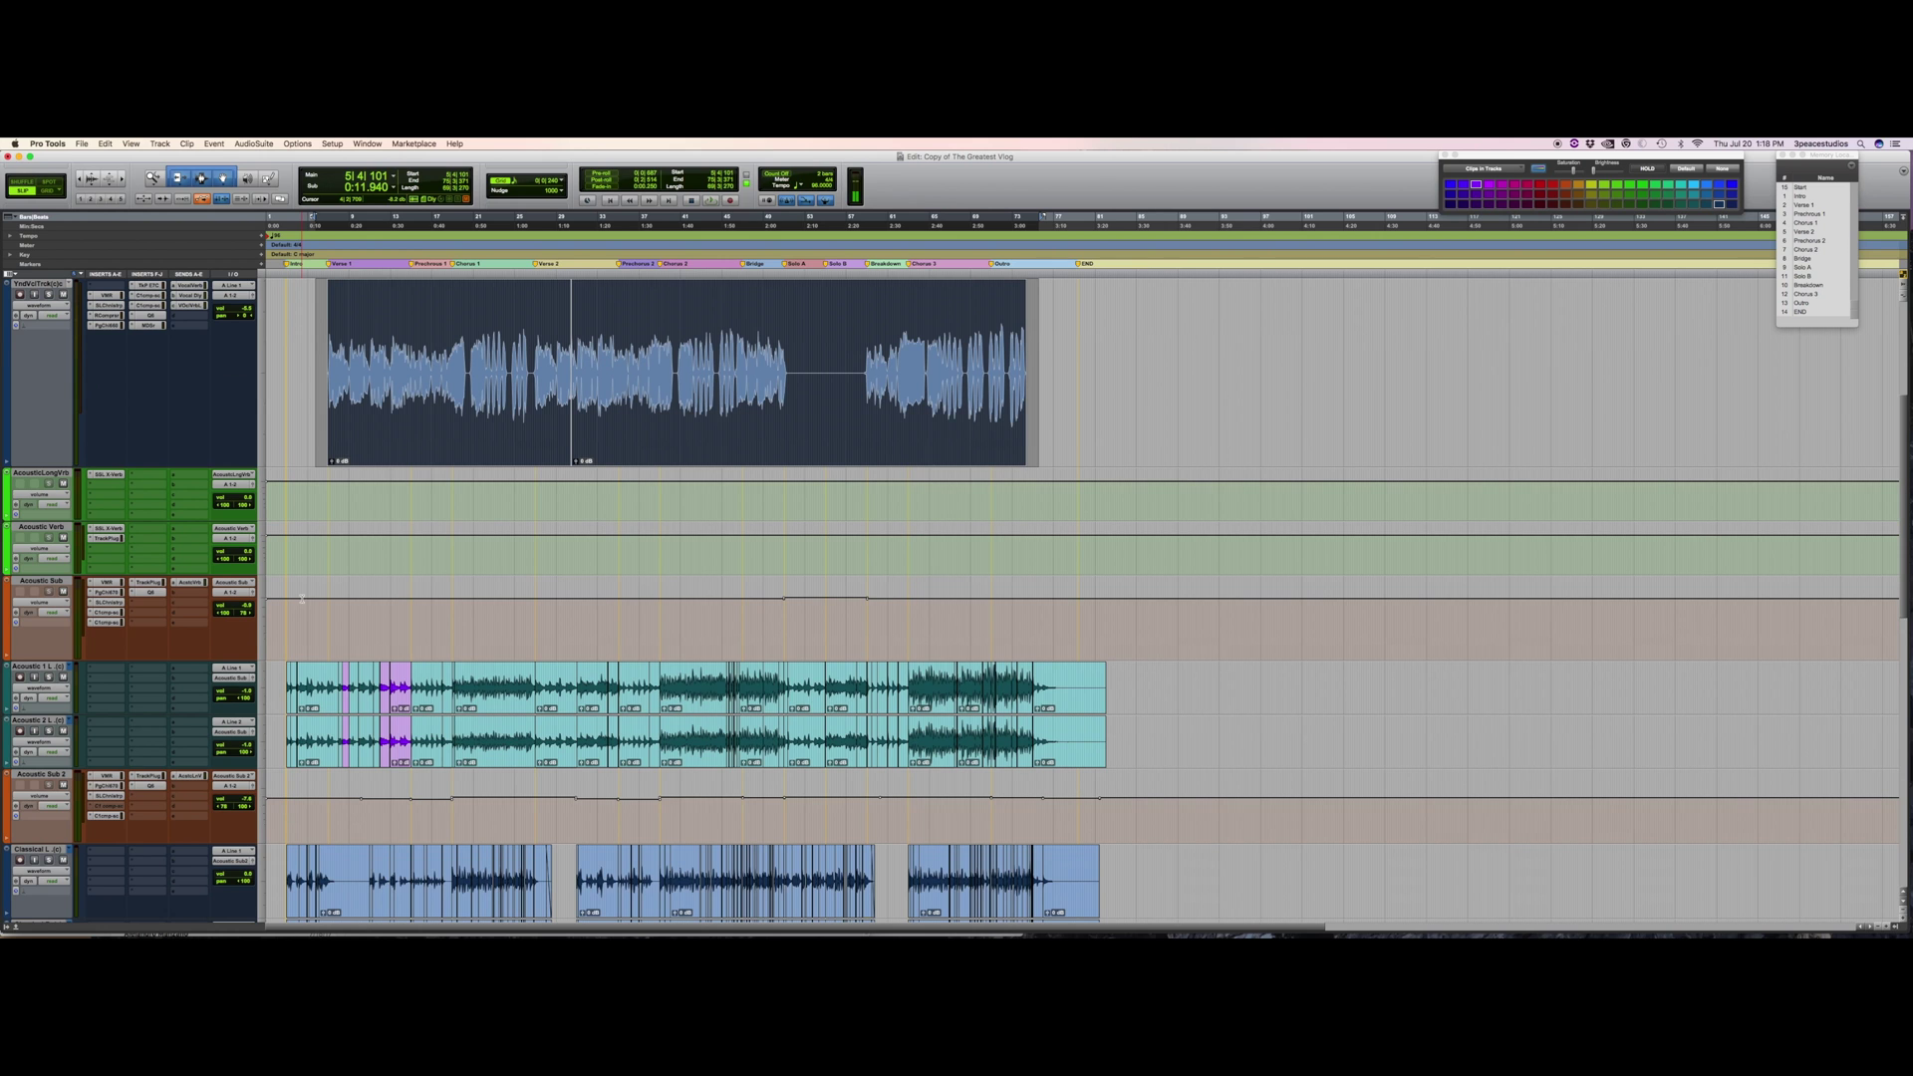
pyautogui.scroll(2, 302, 598)
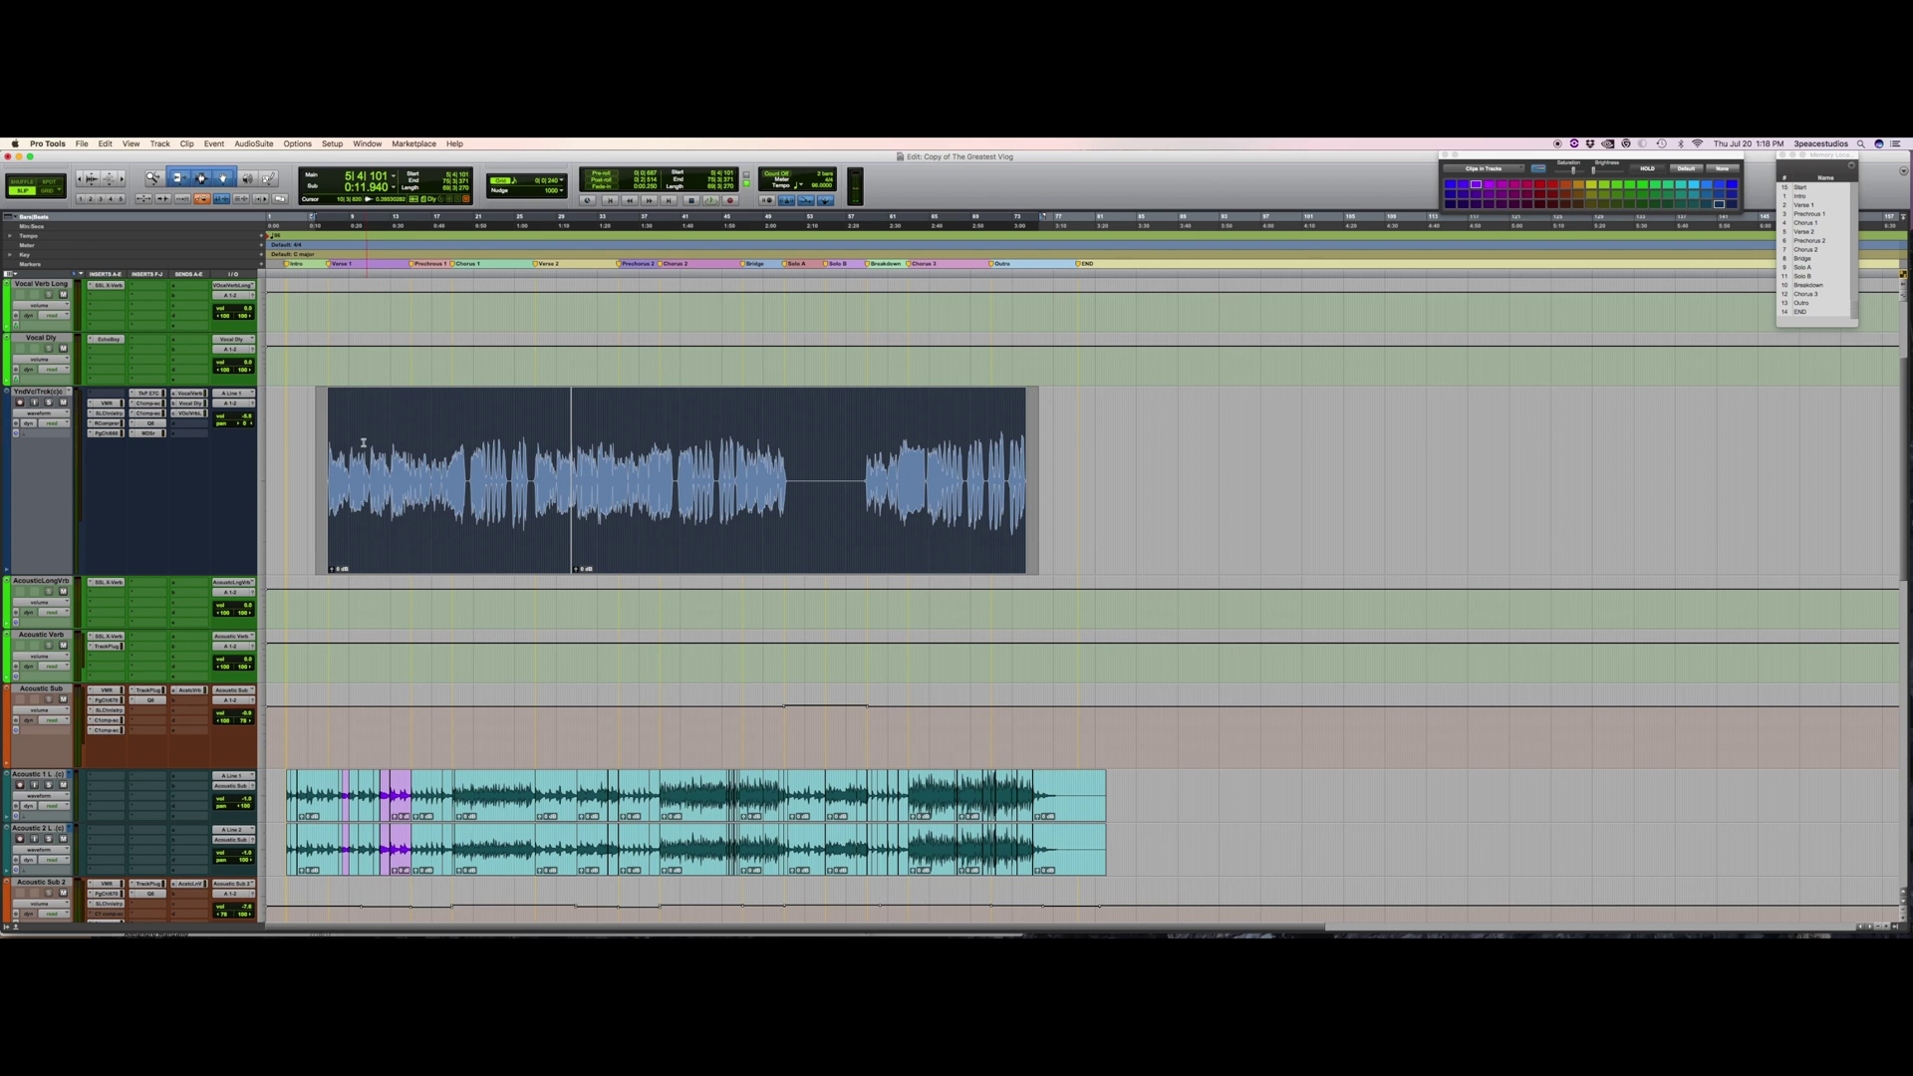
pyautogui.scroll(3, 395, 463)
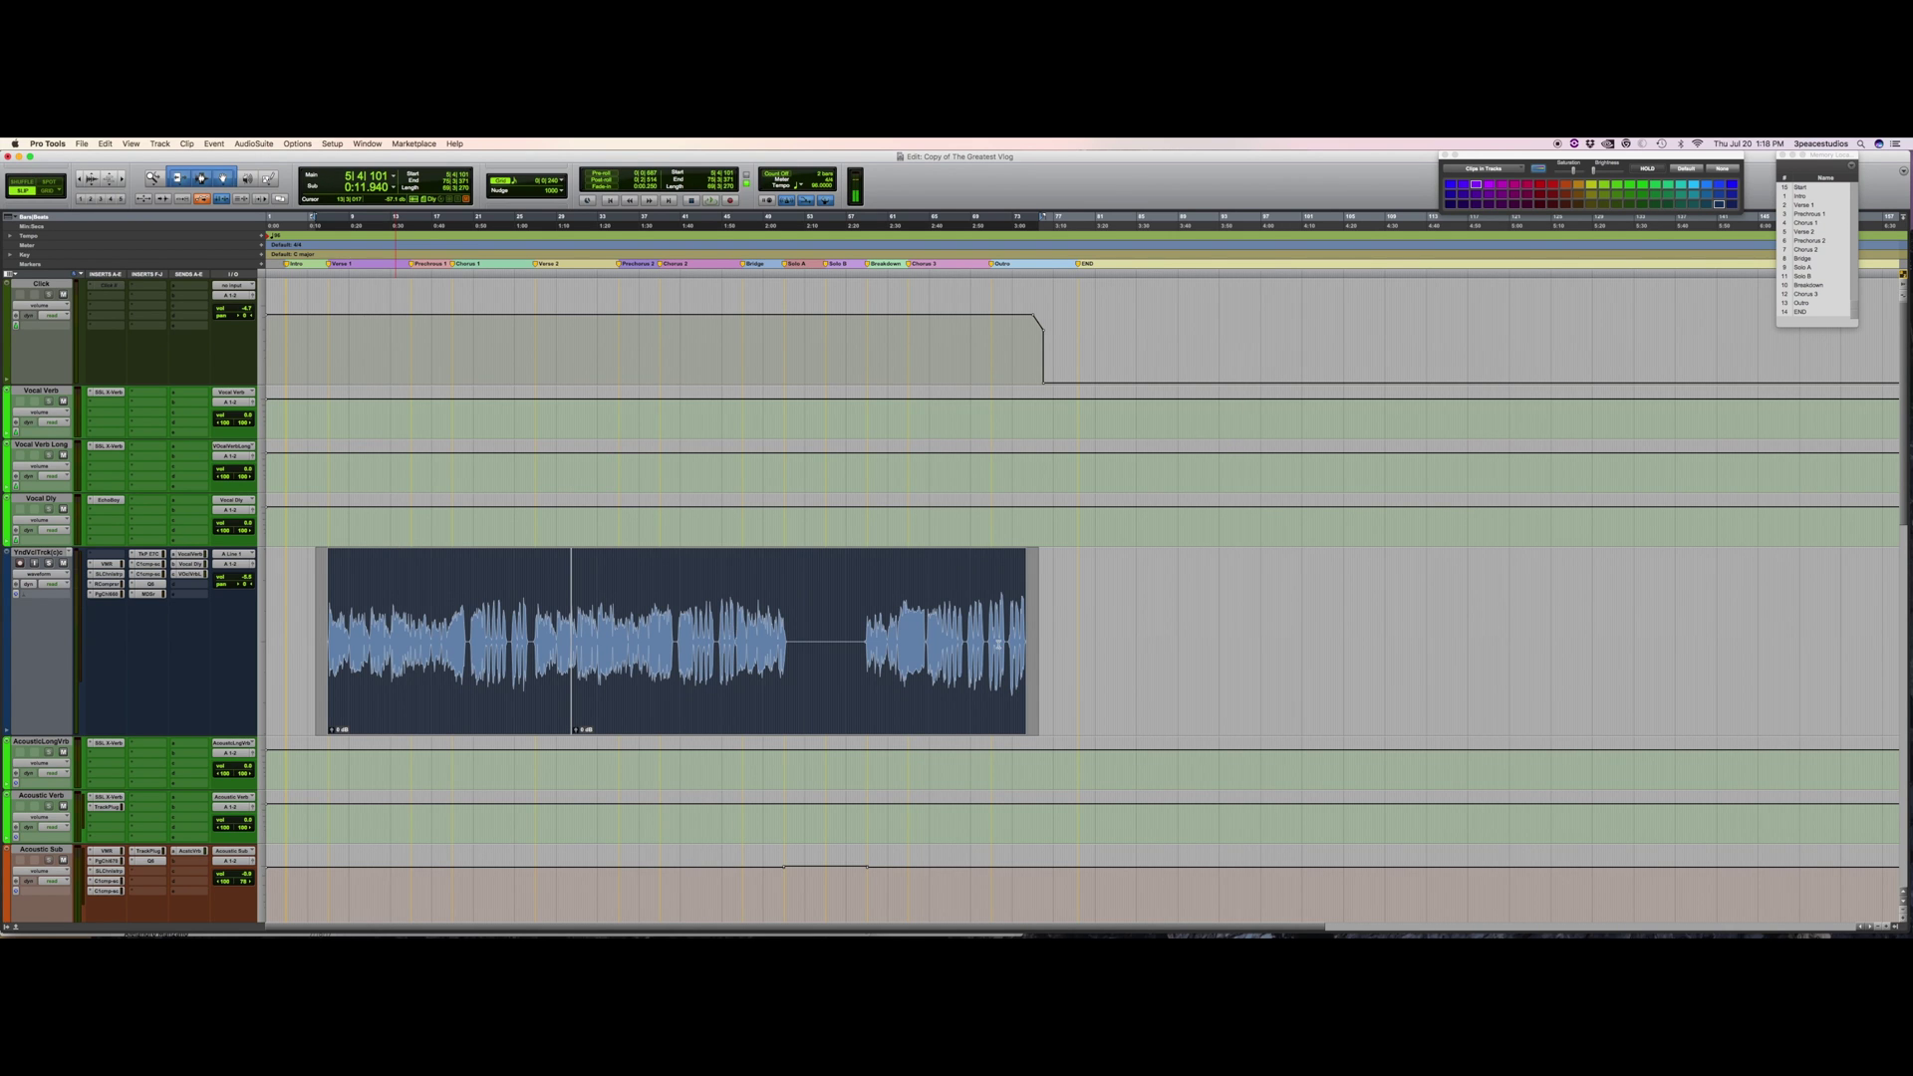
pyautogui.doubleClick(998, 645)
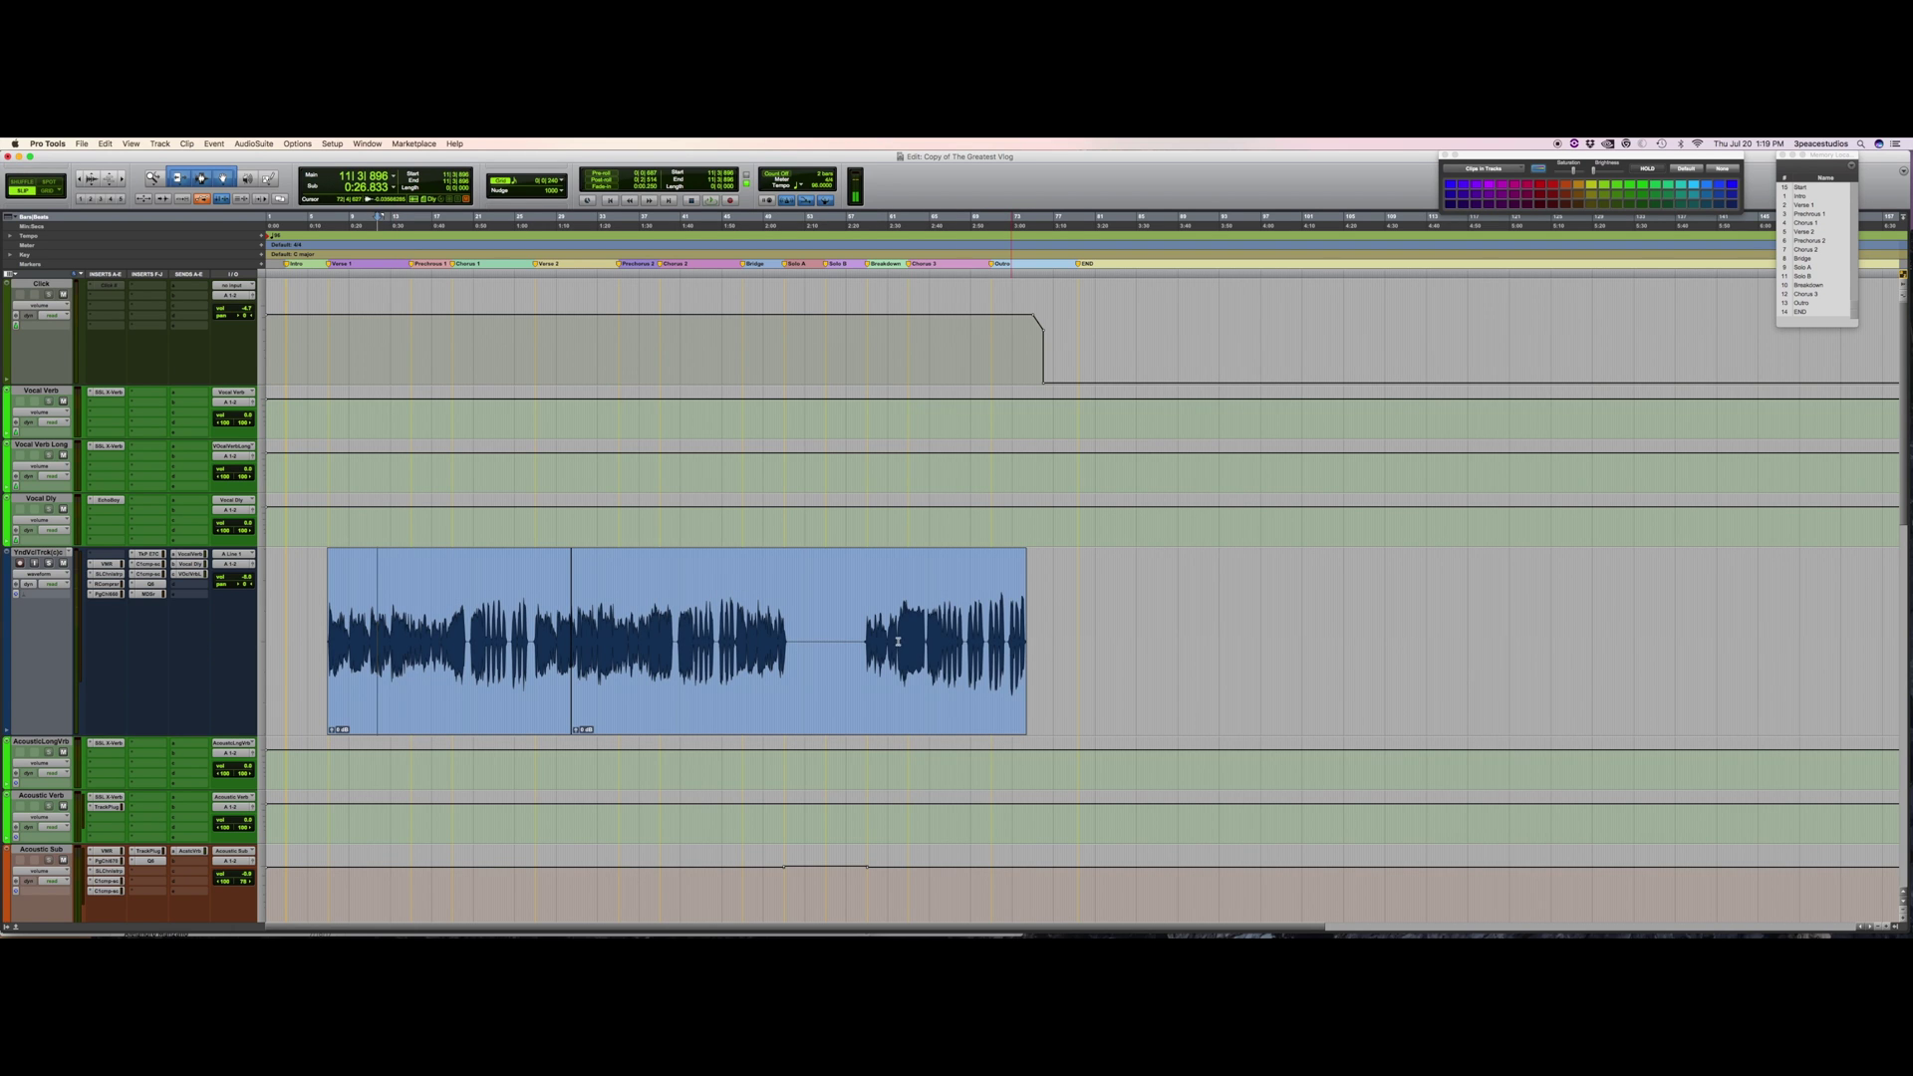
# Play the full mix from just before the lead vocal's first clip at Verse 1.
pyautogui.click(288, 598)
pyautogui.click(323, 517)
pyautogui.click(325, 520)
pyautogui.press('space')
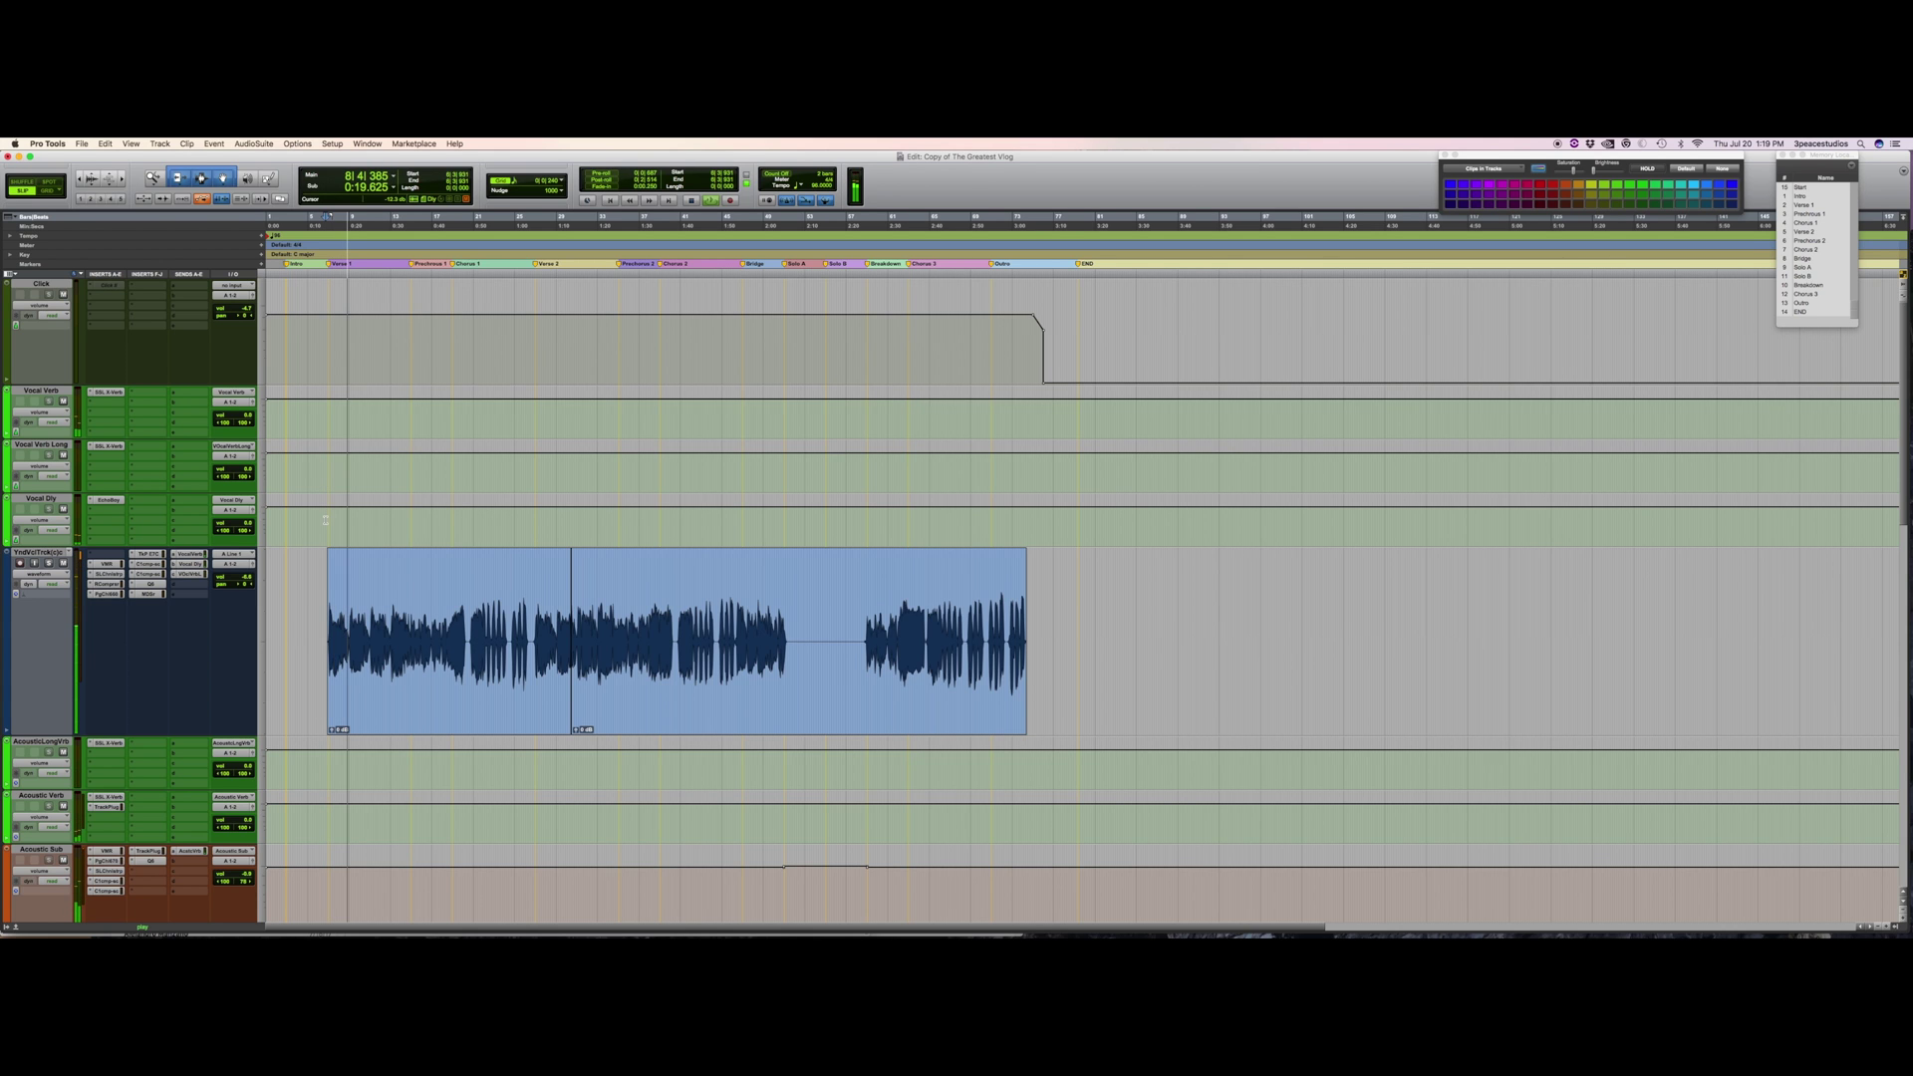
pyautogui.press('space')
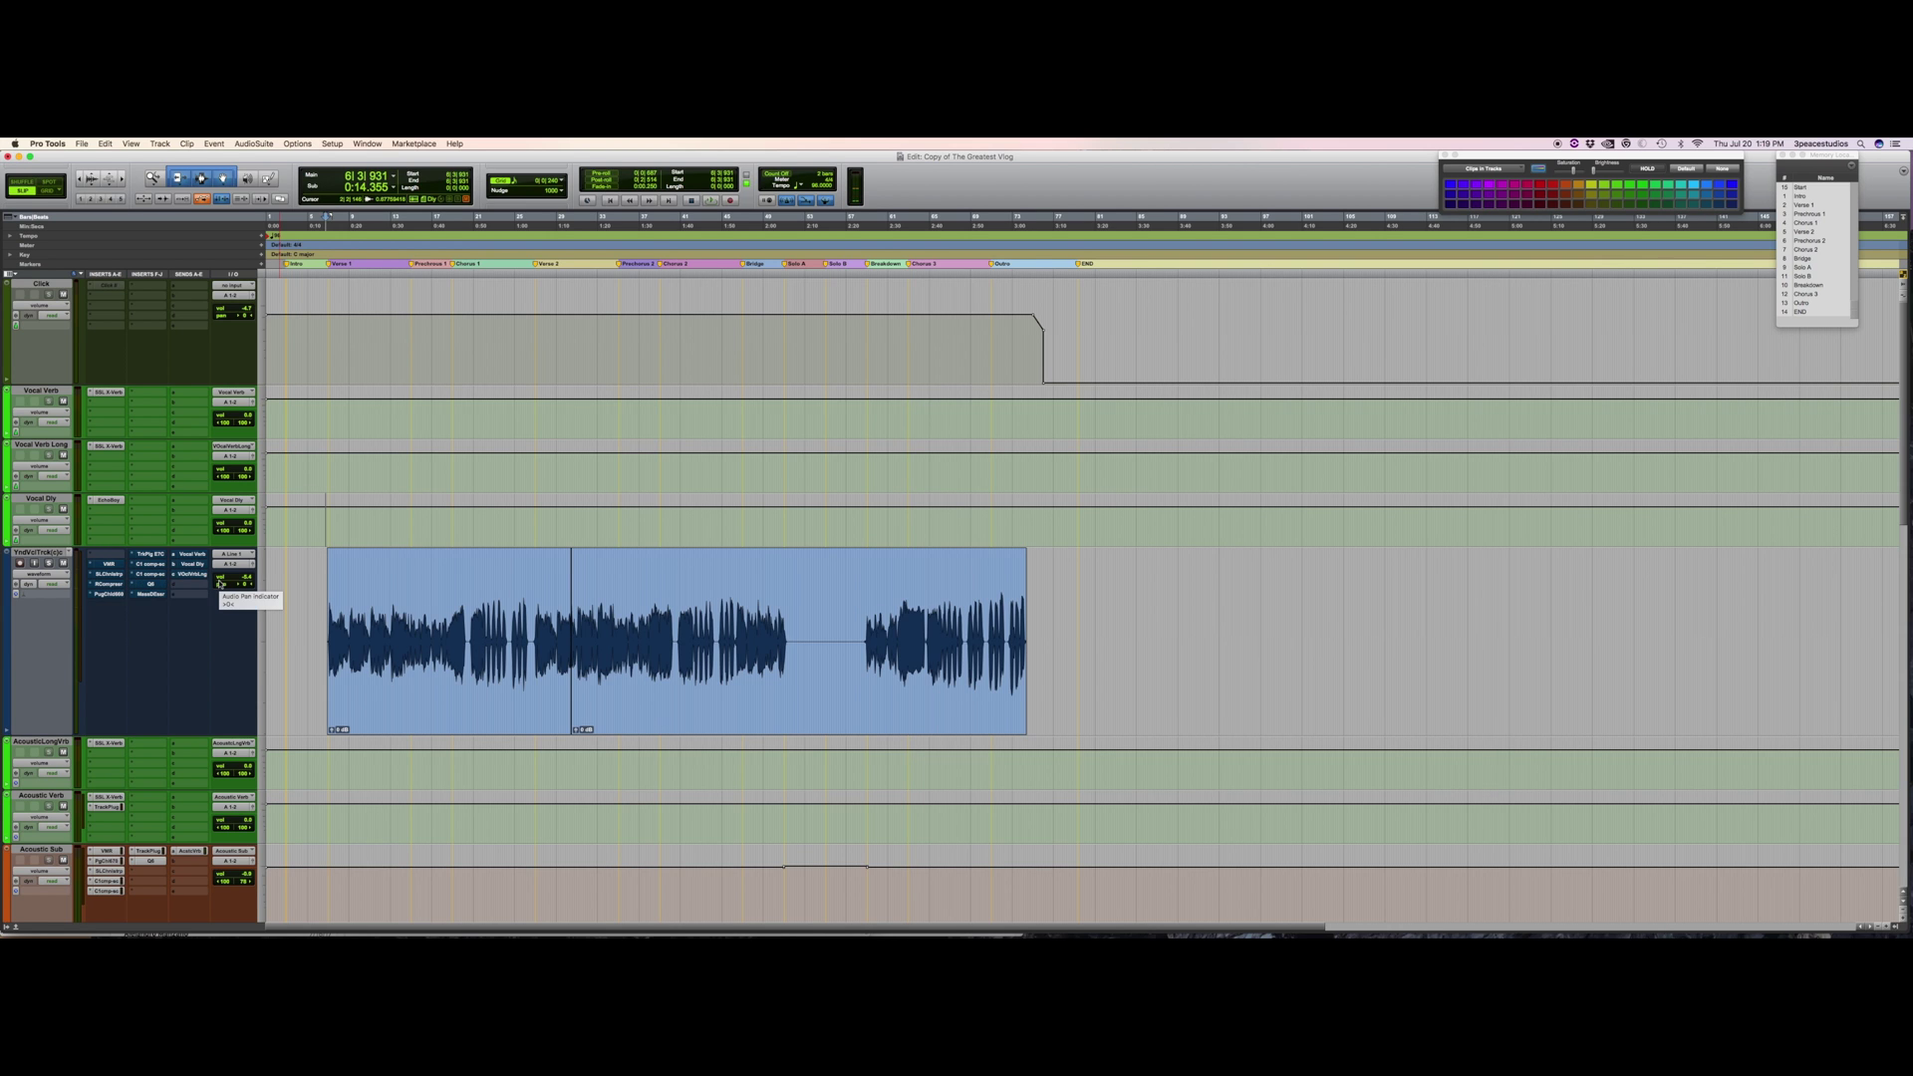
# Play Verse 1 with the lead vocal's inserts and sends bypassed, and solo the lead vocal track.
pyautogui.press('space')
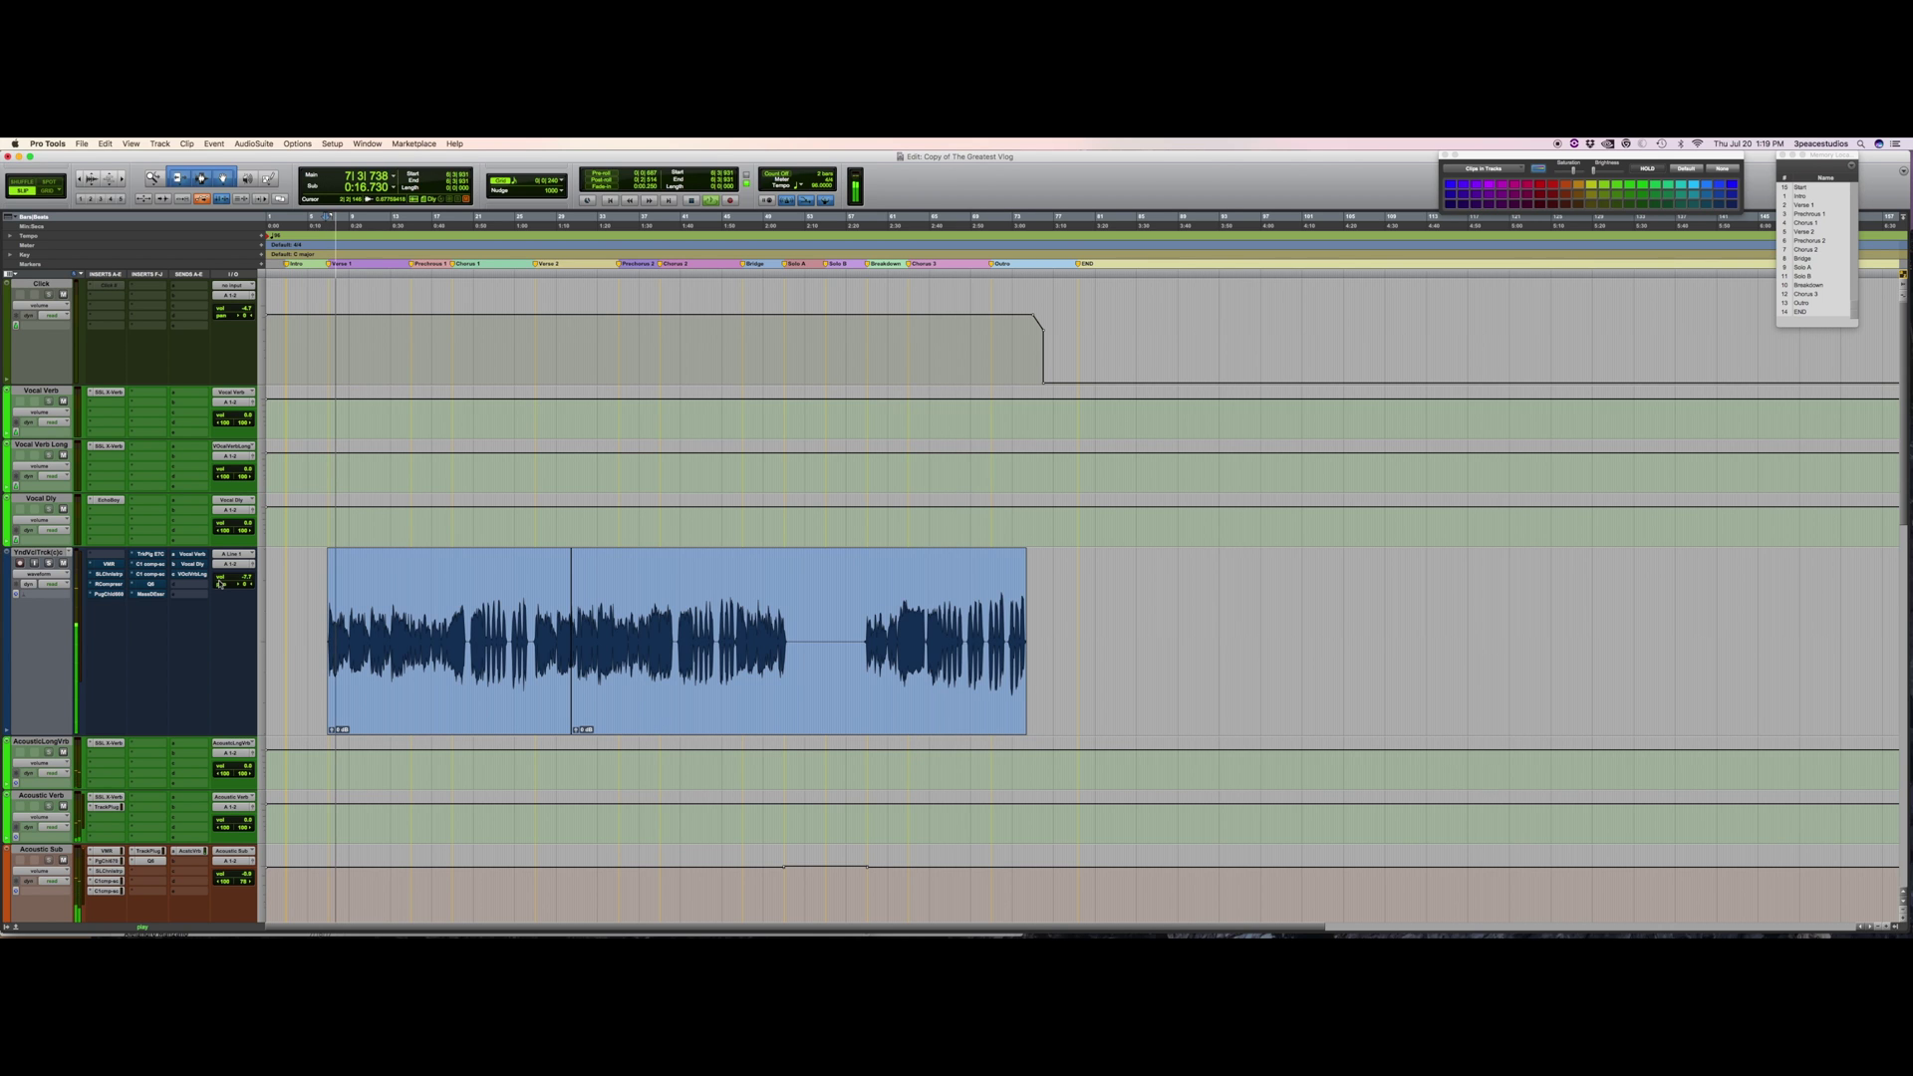
pyautogui.click(50, 563)
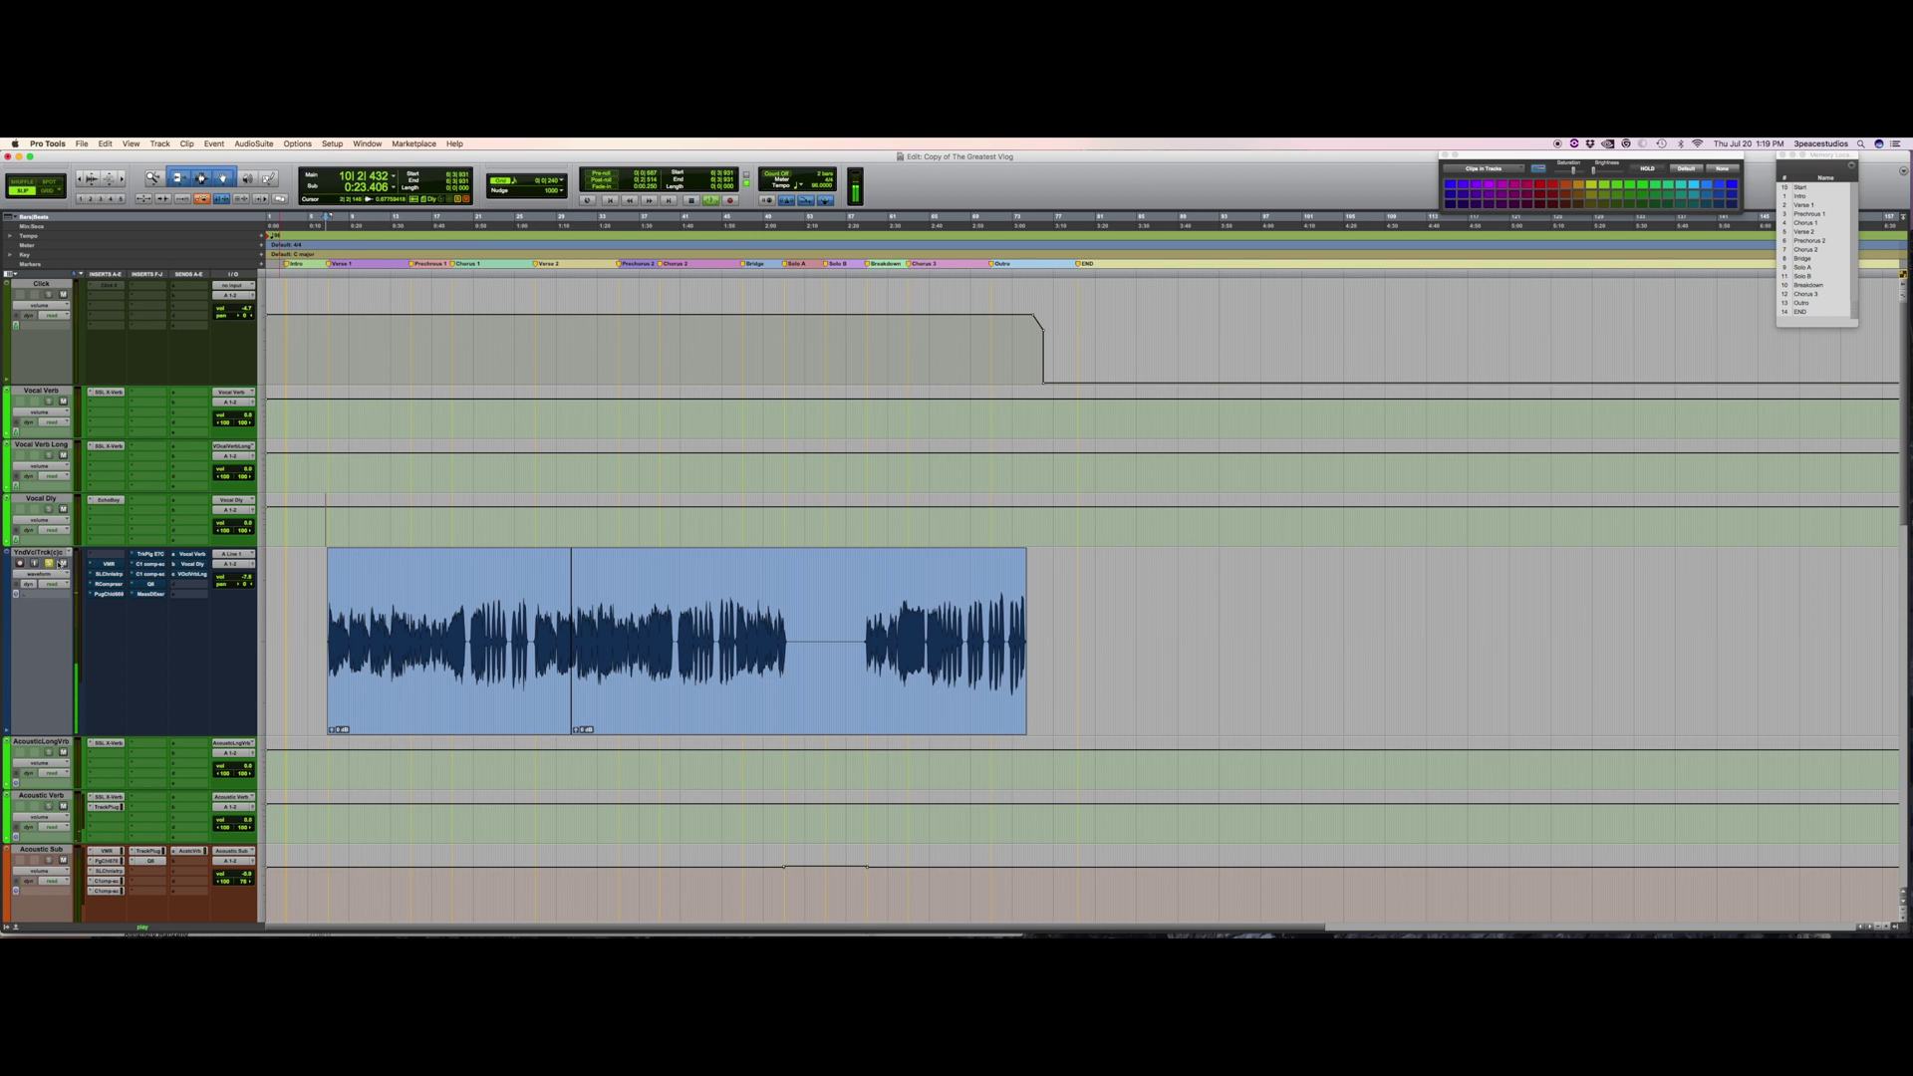
pyautogui.press('space')
# Turn the lead vocal's inserts and sends back on and play the soloed vocal from Verse 1.
pyautogui.moveTo(149, 573); pyautogui.dragTo(151, 594)
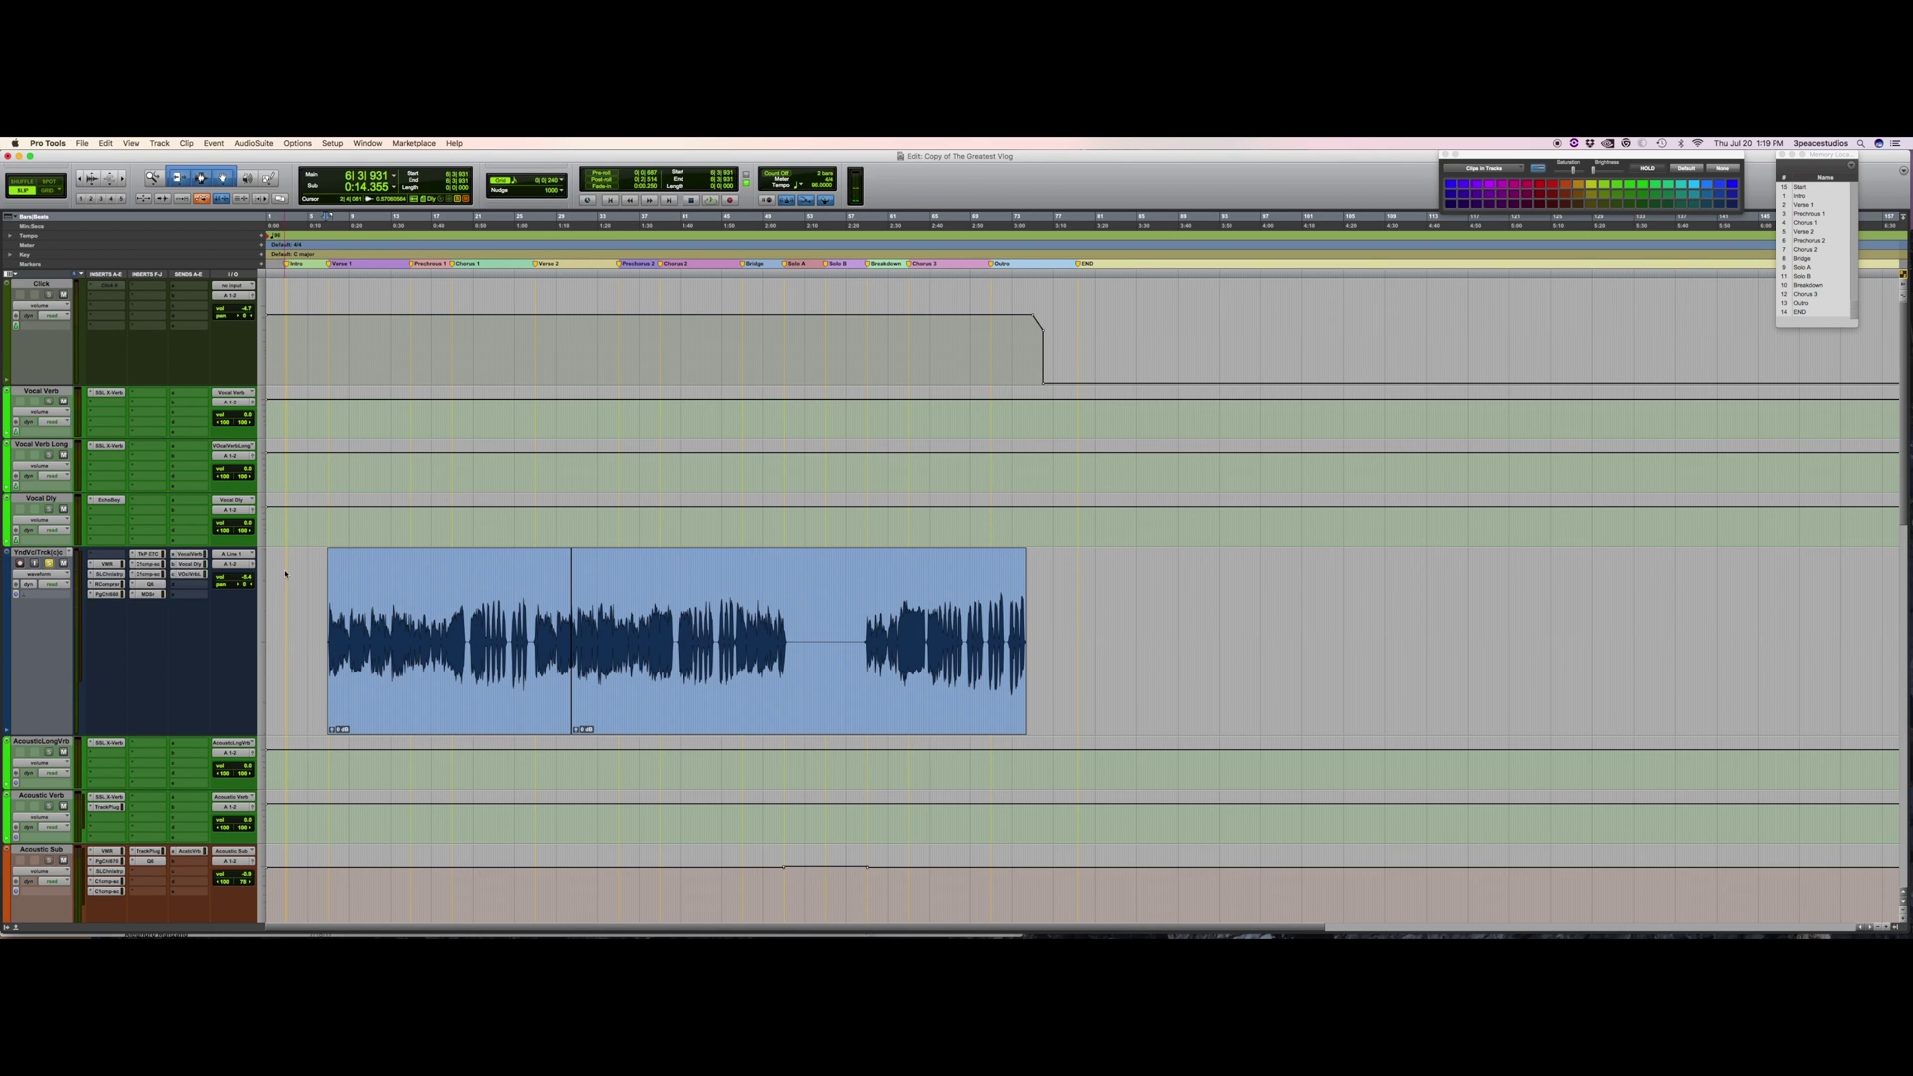
pyautogui.press('space')
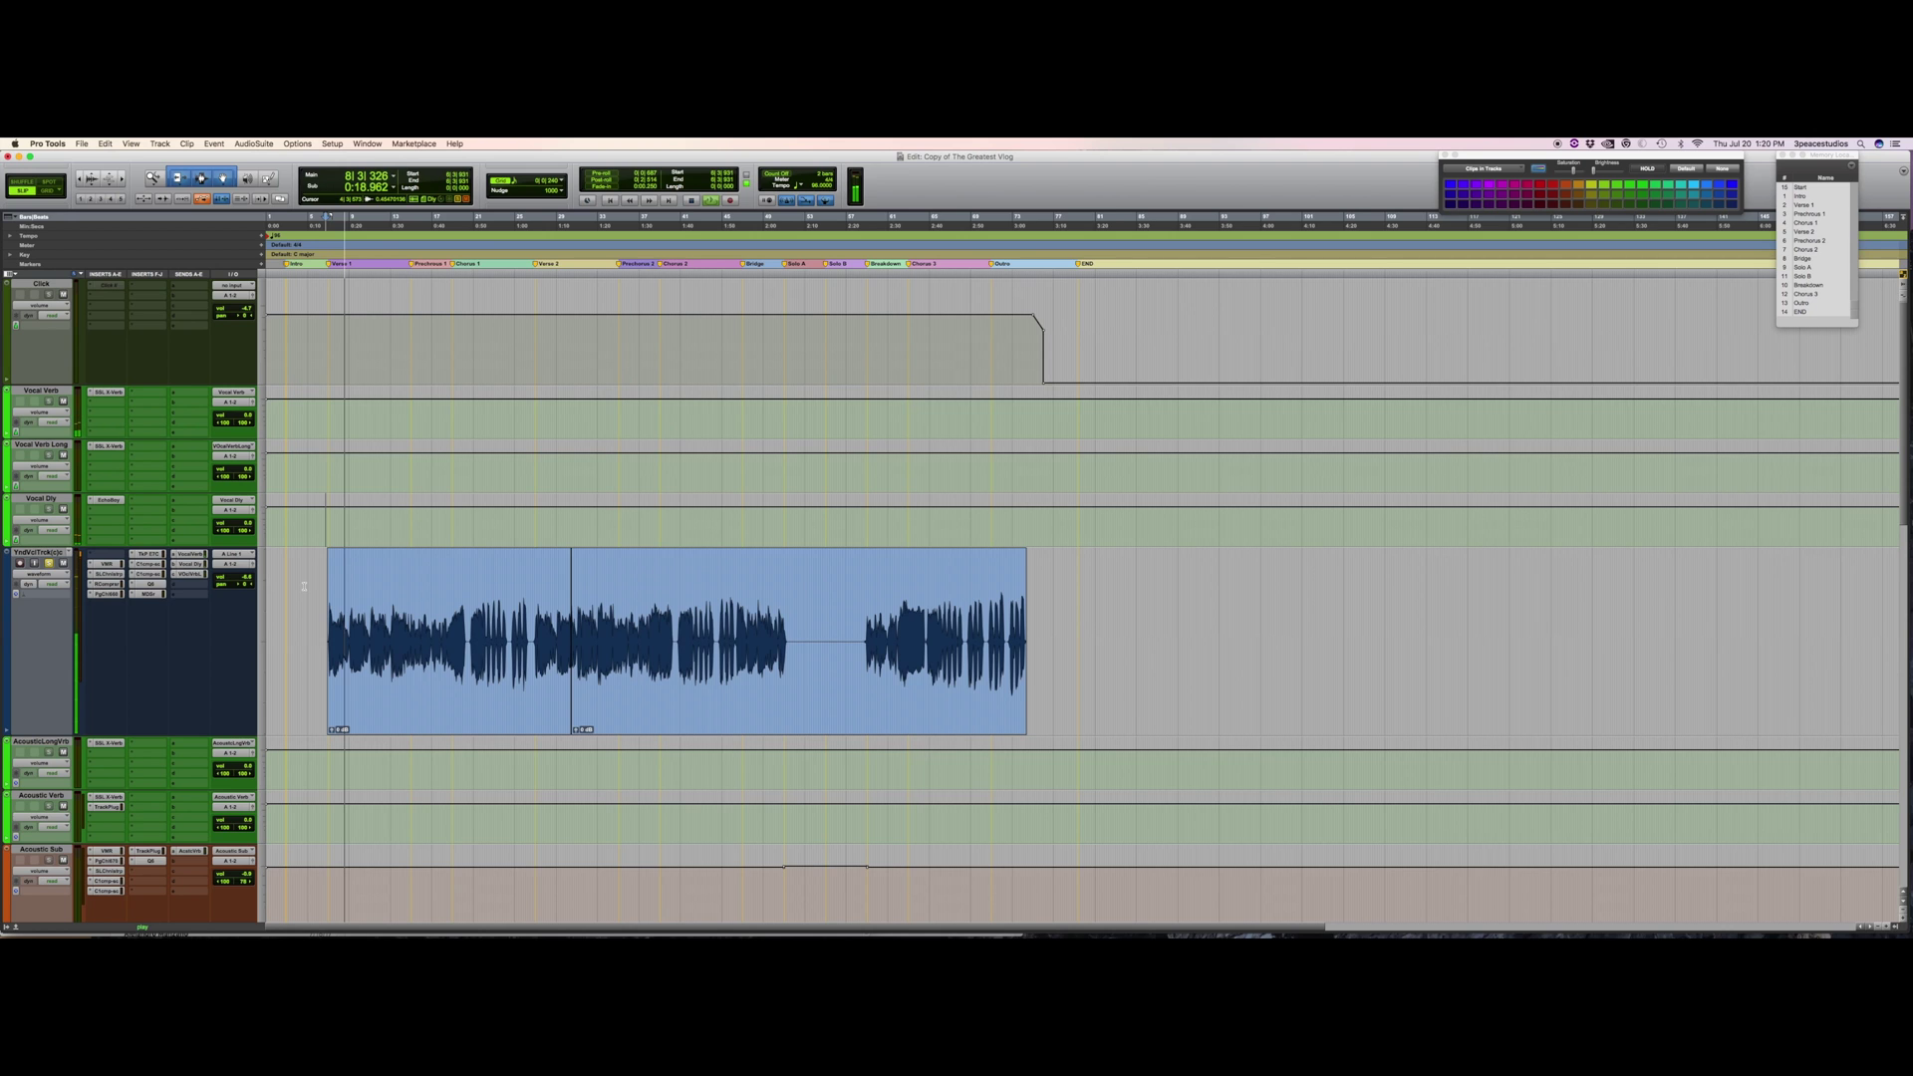
pyautogui.press('space')
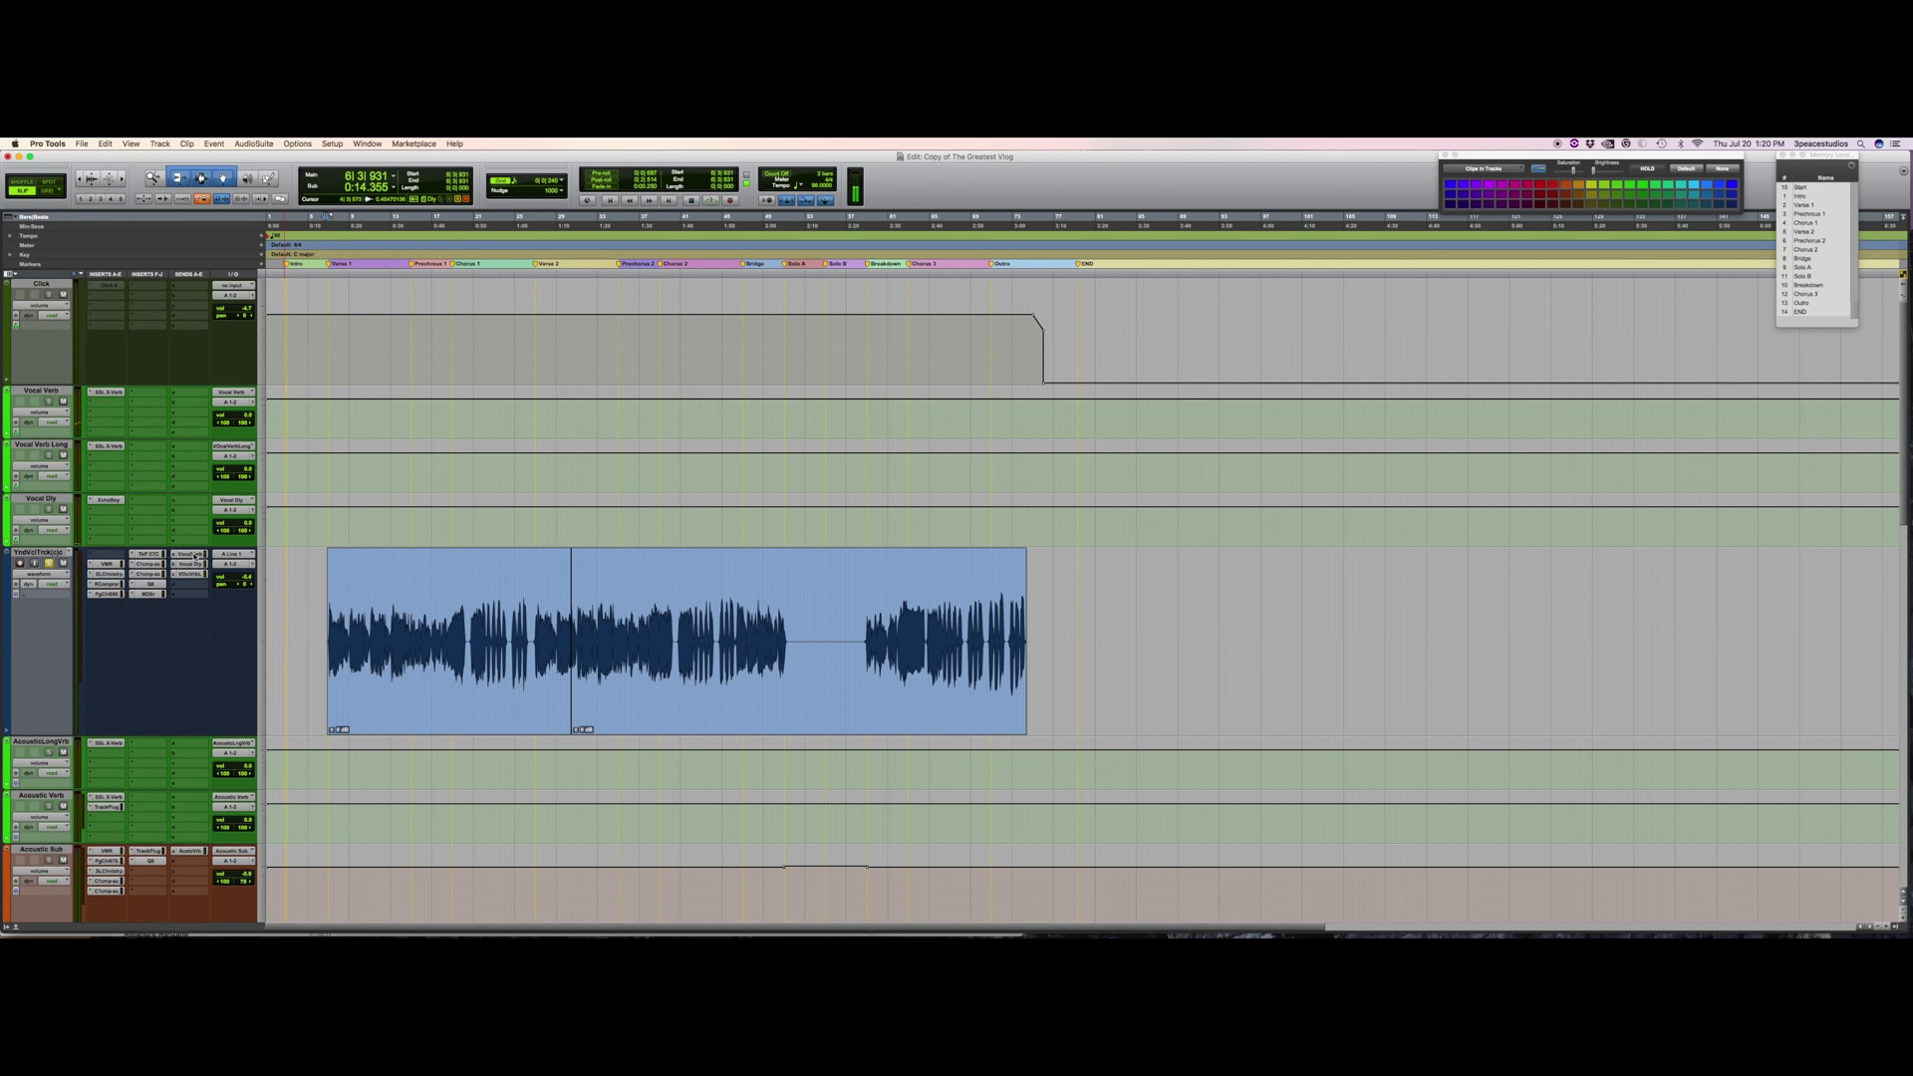
# Mute the lead vocal's verb, delay and long verb sends and play Verse 1 with only the inserts active.
pyautogui.click(194, 555)
pyautogui.press('space')
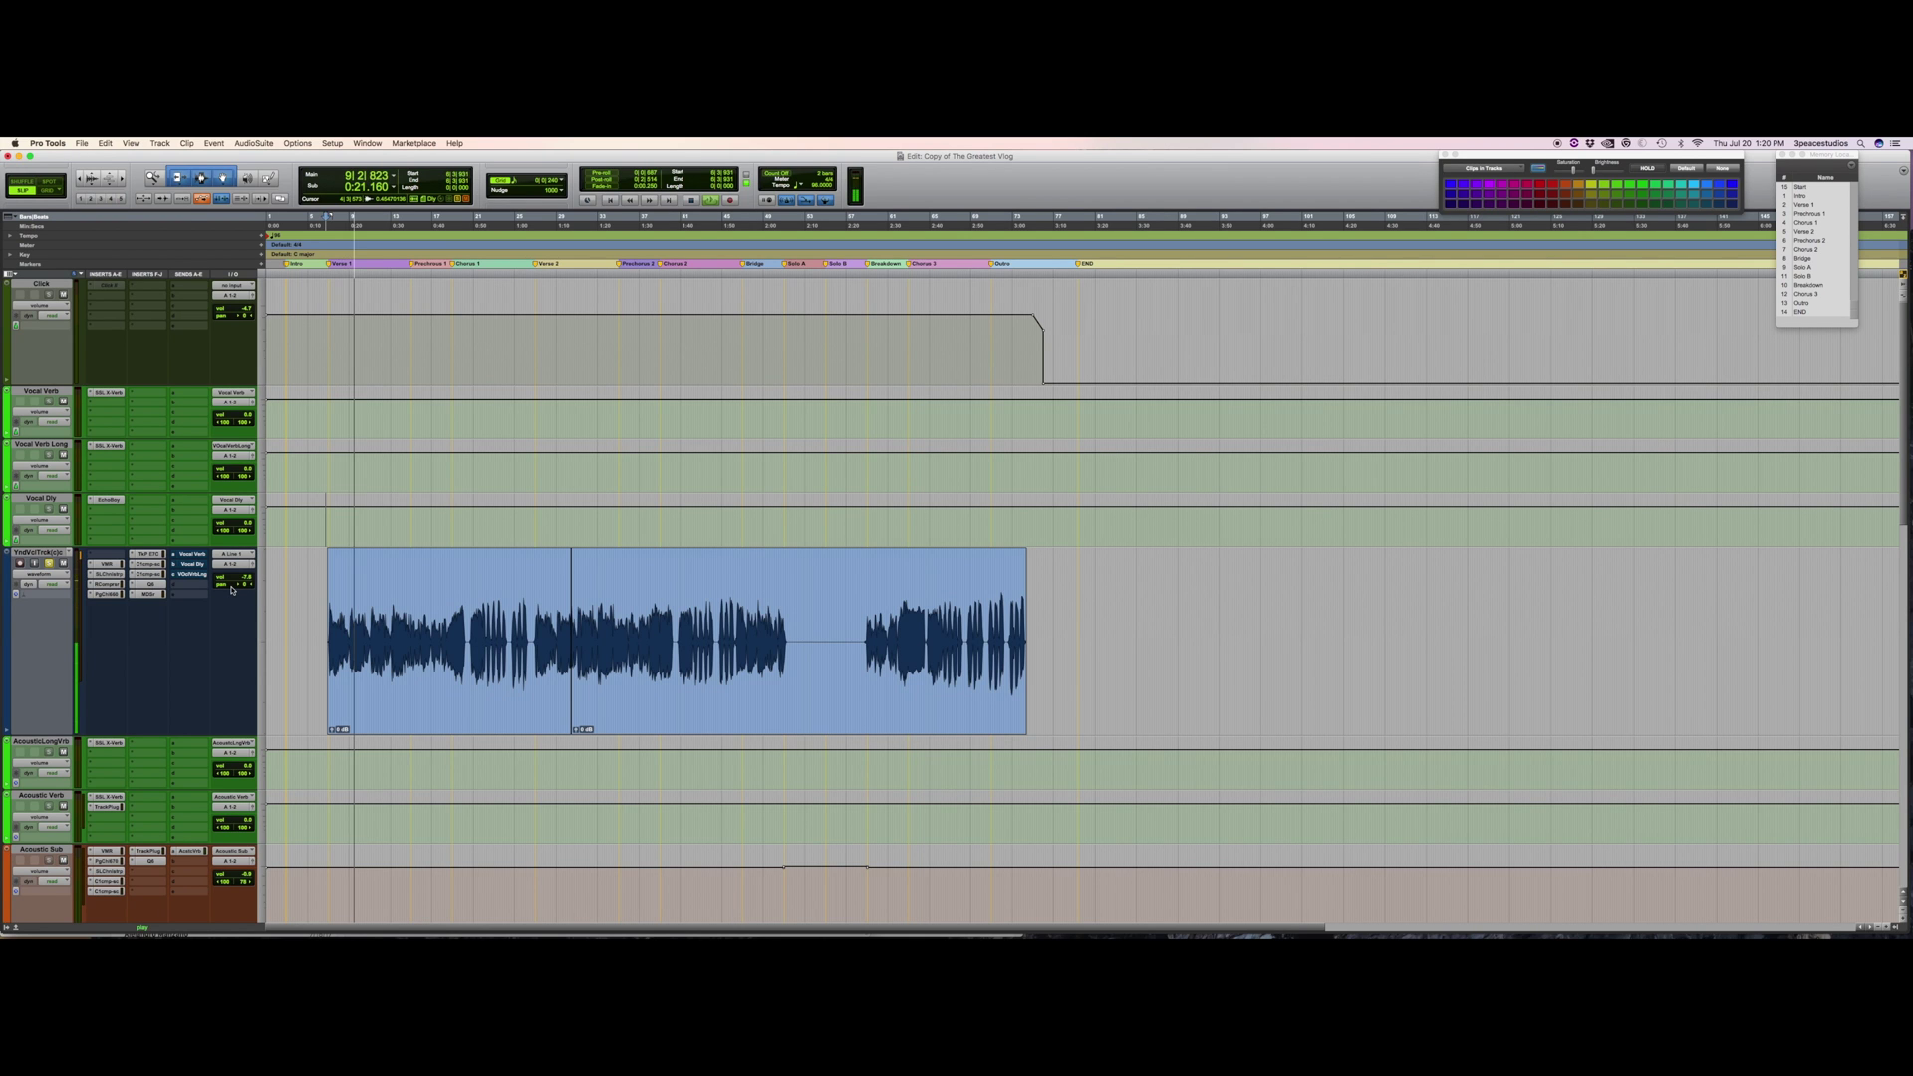
pyautogui.press('space')
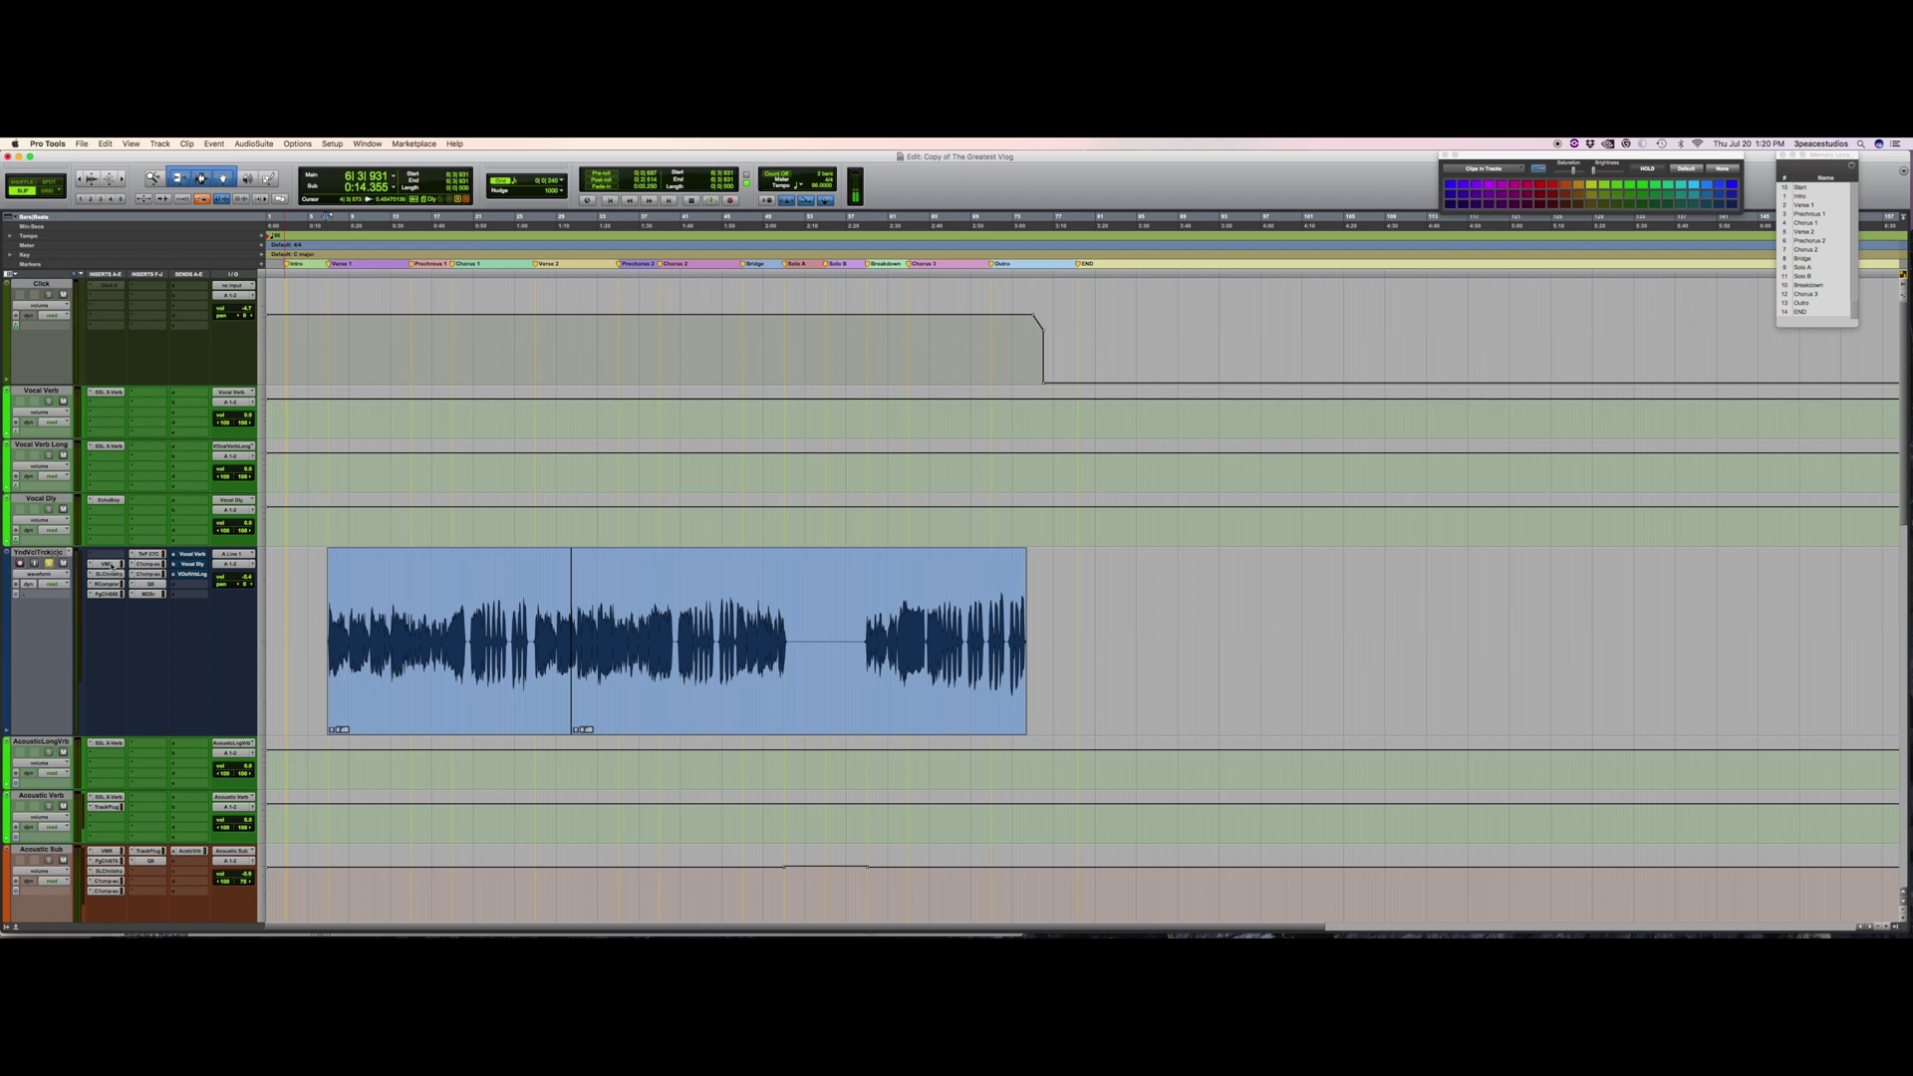
# Inspect the Virtual Channel and FG-N EQ settings in the lead vocal's Virtual Mix Rack, closing the plug-in when done.
pyautogui.click(108, 564)
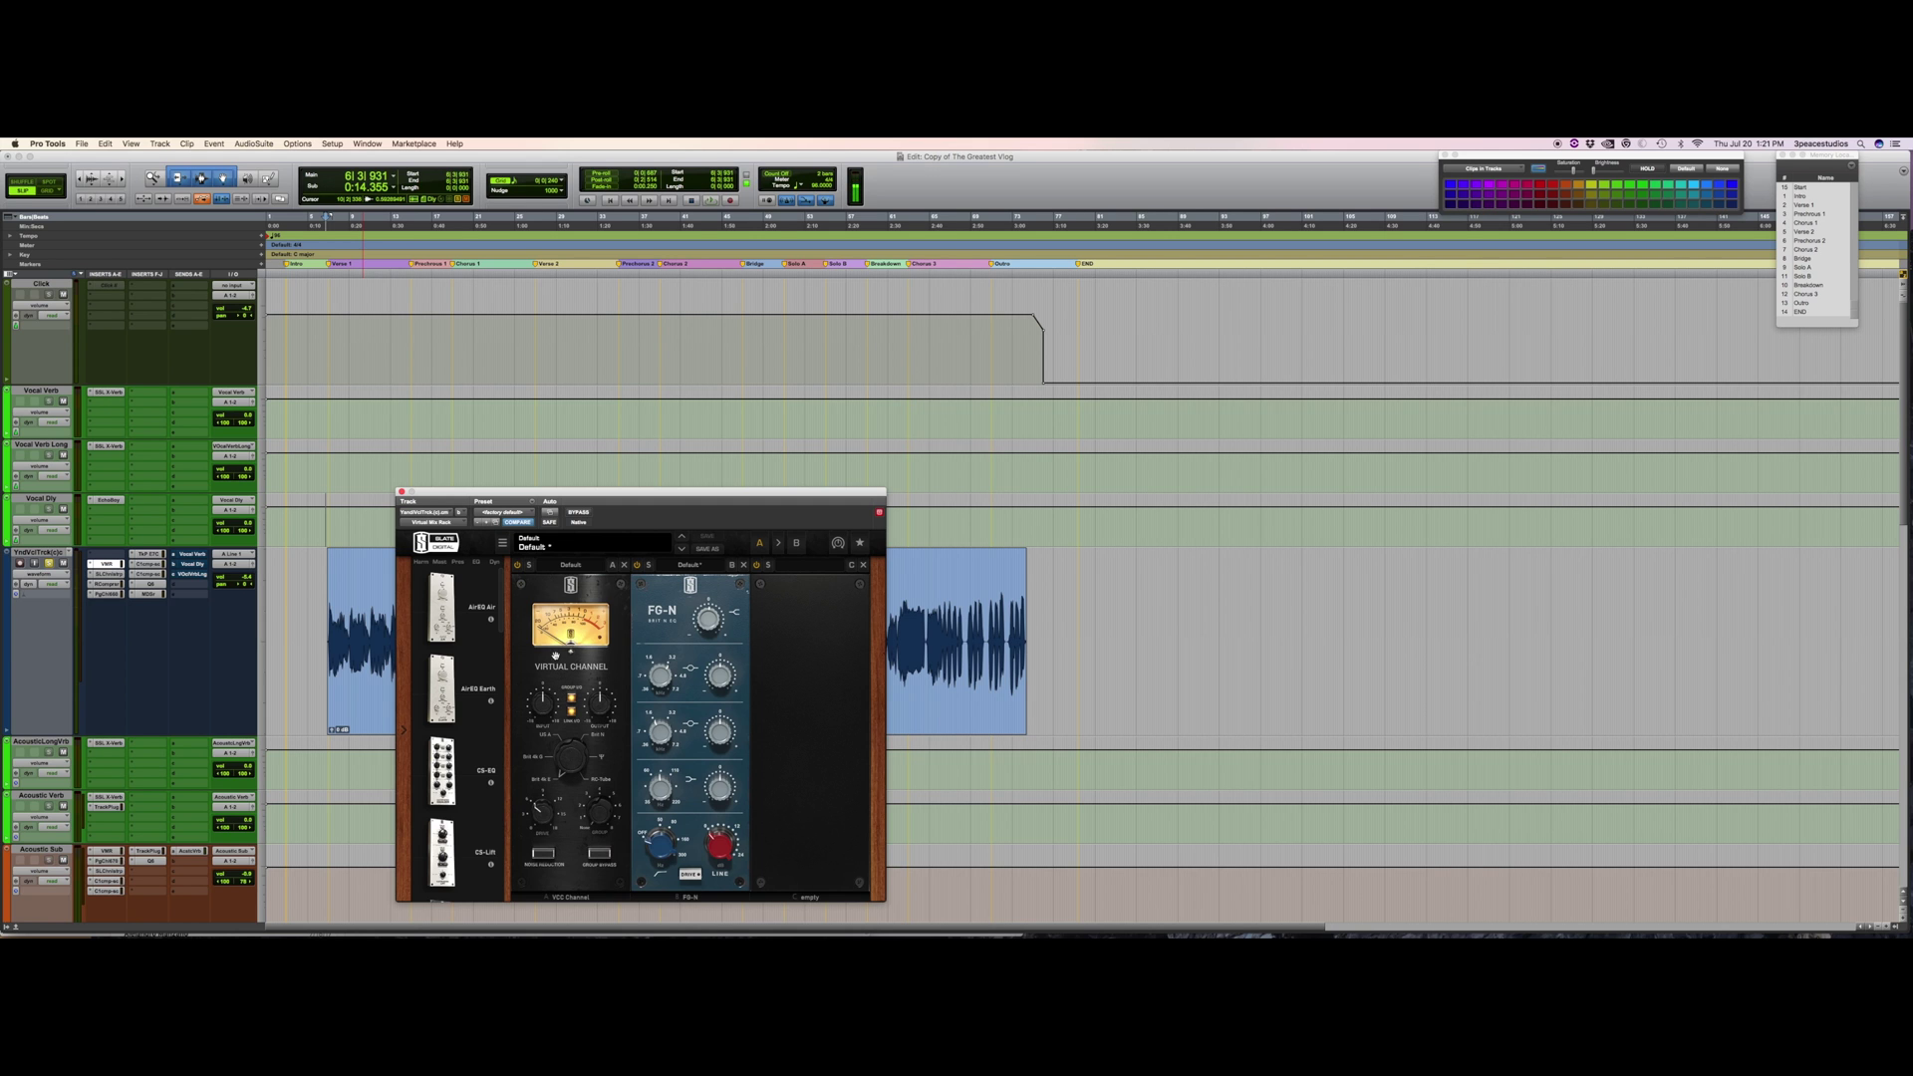
pyautogui.click(707, 625)
pyautogui.click(402, 492)
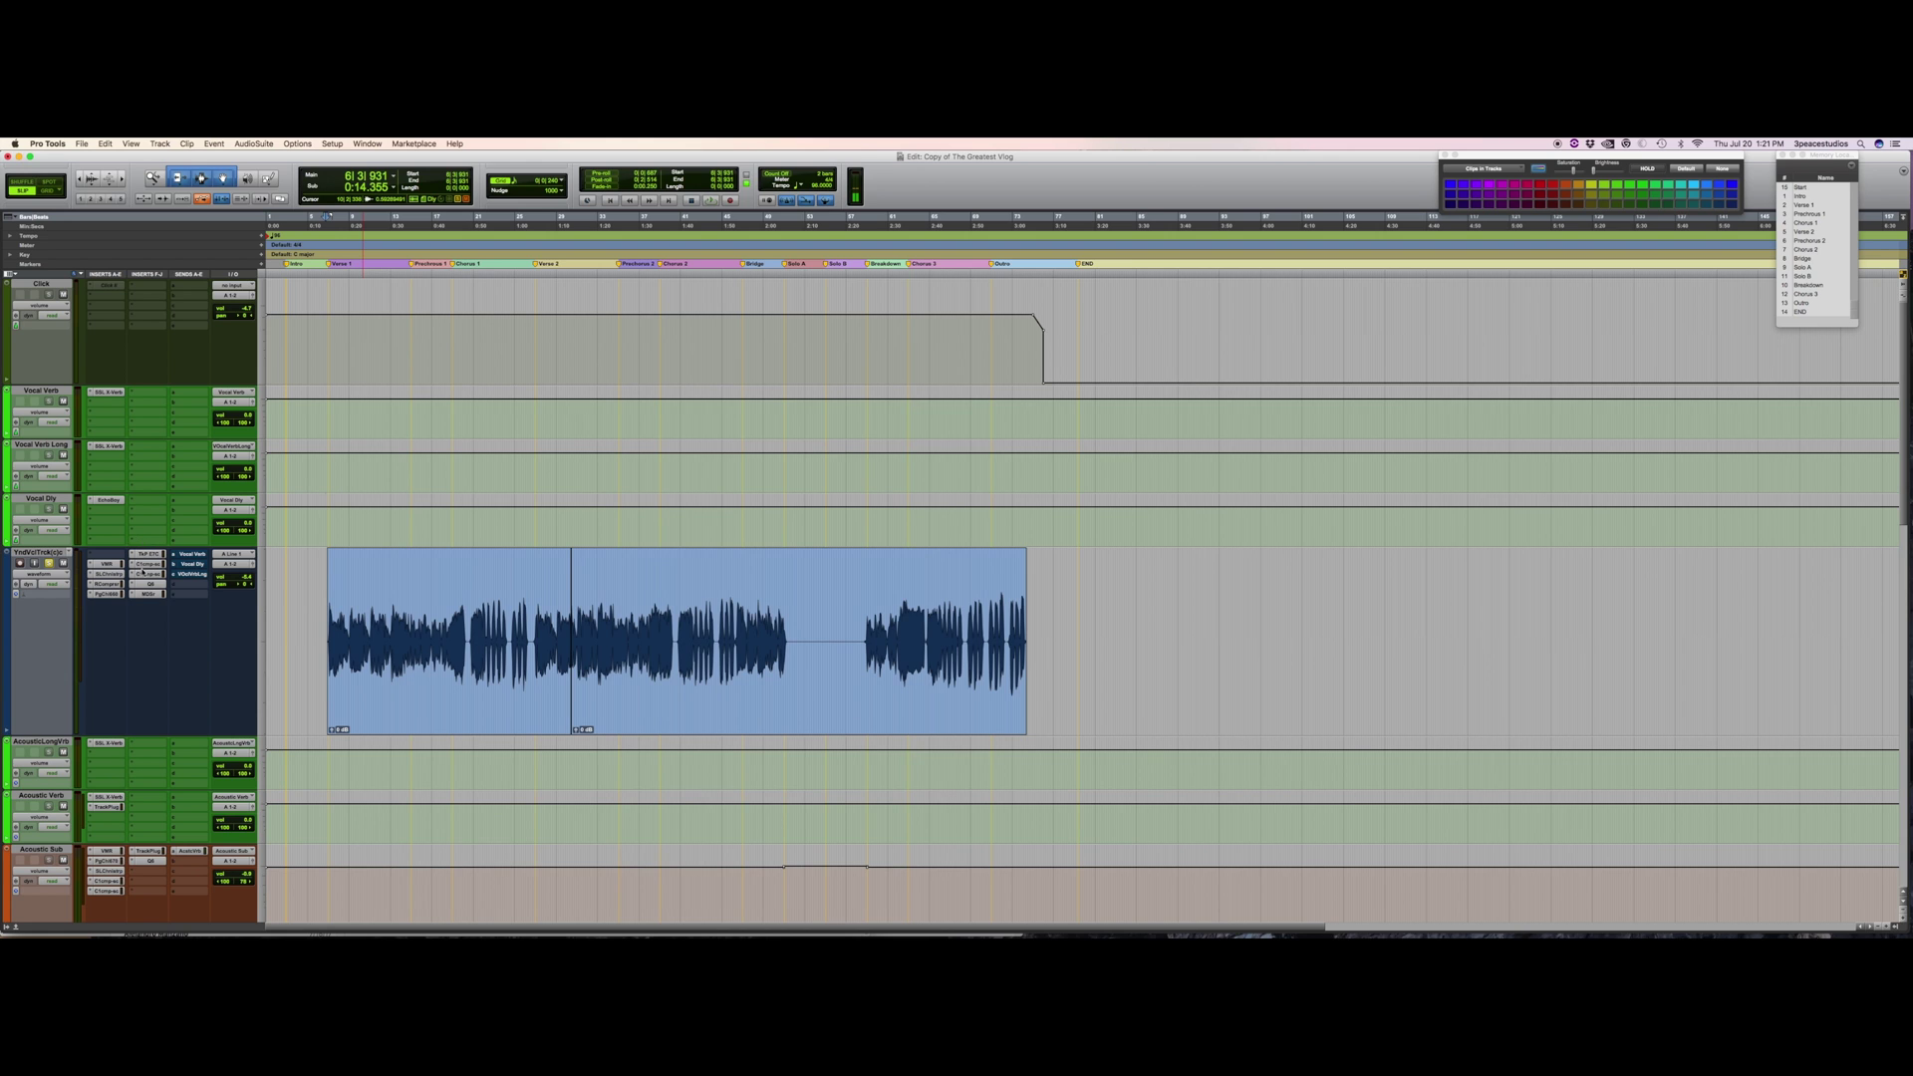
# Bypass the lead vocal's RCompressor, PuigChild and all second-bank inserts, leaving only VMR and the SSL channel strip active.
pyautogui.moveTo(154, 554)
pyautogui.mouseDown()
pyautogui.moveTo(151, 595)
pyautogui.moveTo(111, 595)
pyautogui.mouseUp()
pyautogui.keyDown('super'); pyautogui.click(115, 585); pyautogui.keyUp('super')
pyautogui.keyDown('super'); pyautogui.click(114, 576); pyautogui.keyUp('super')
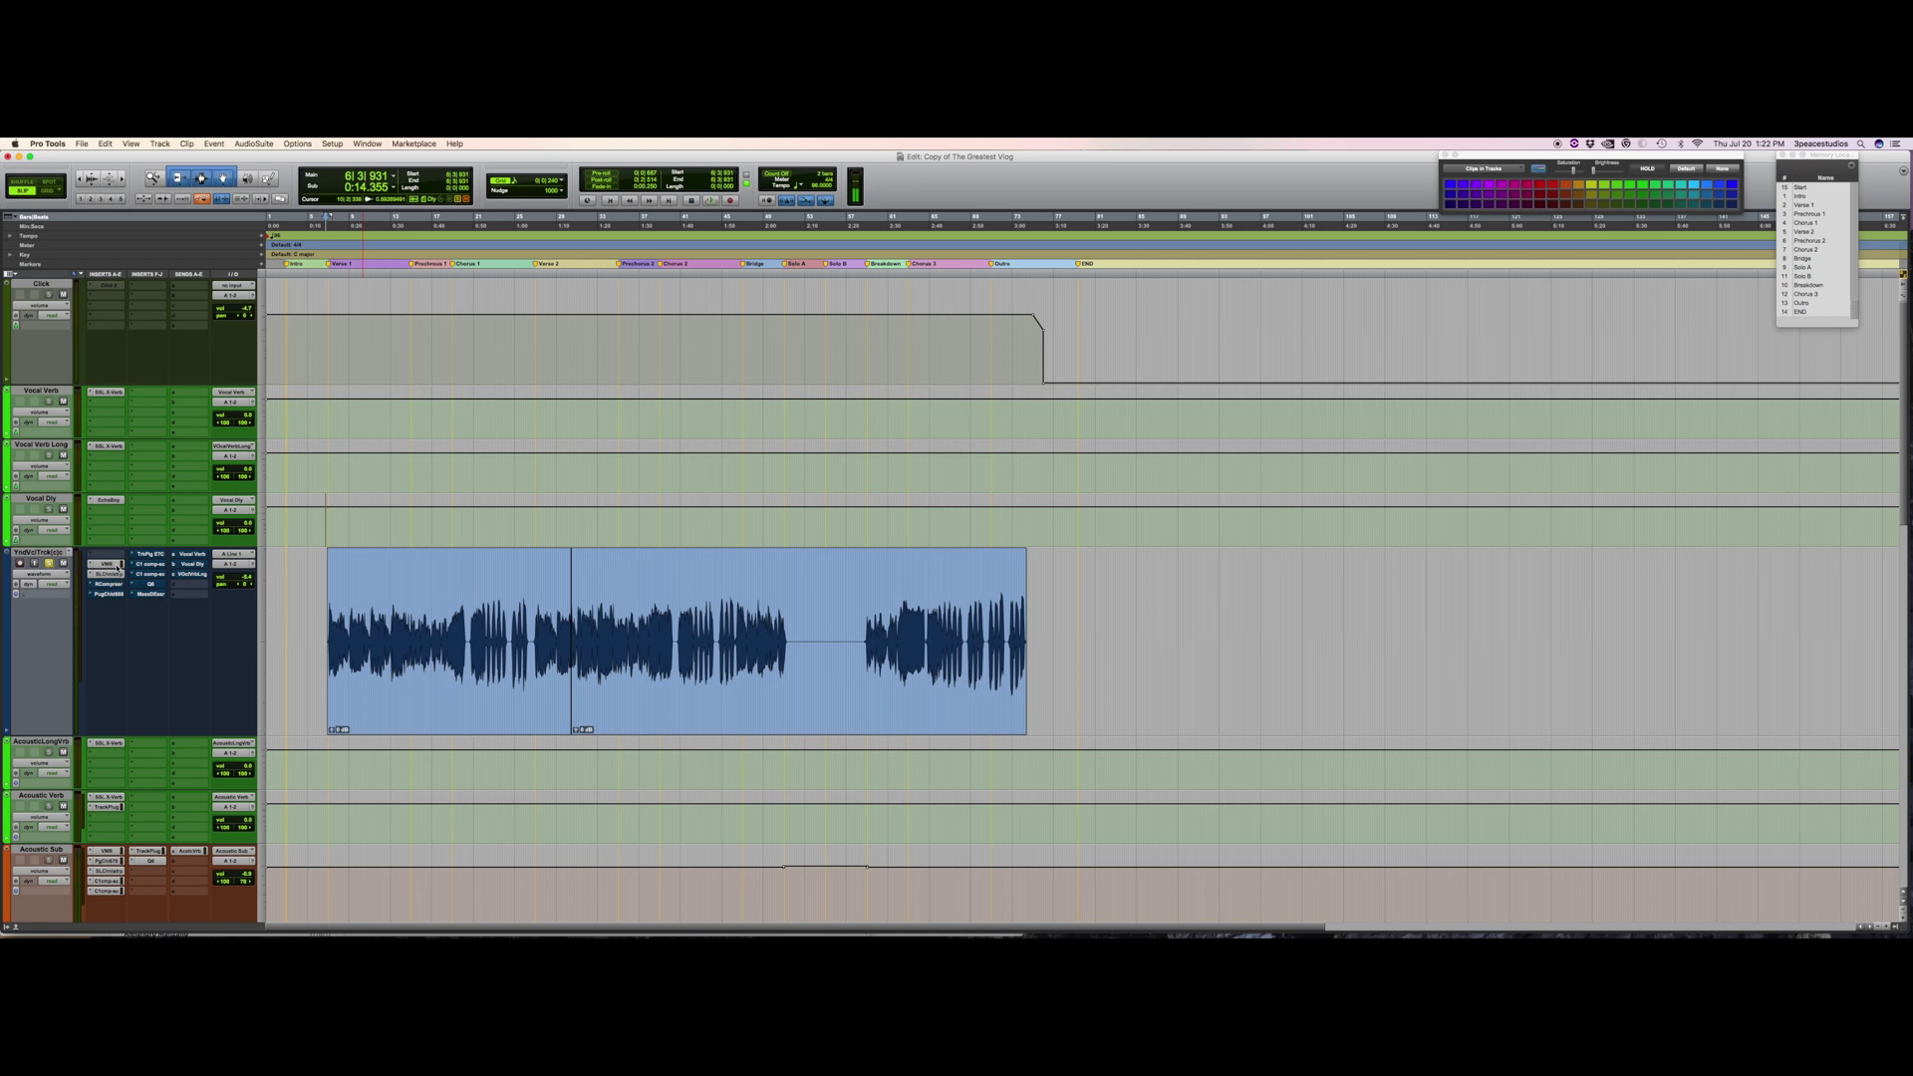
pyautogui.keyDown('ctrl'); pyautogui.keyDown('super'); pyautogui.click(114, 576); pyautogui.keyUp('super'); pyautogui.keyUp('ctrl')
# Examine the filter and equaliser bands of the lead vocal's SSL EQ and Dynamics Channel Strip, closing it when done.
pyautogui.click(115, 576)
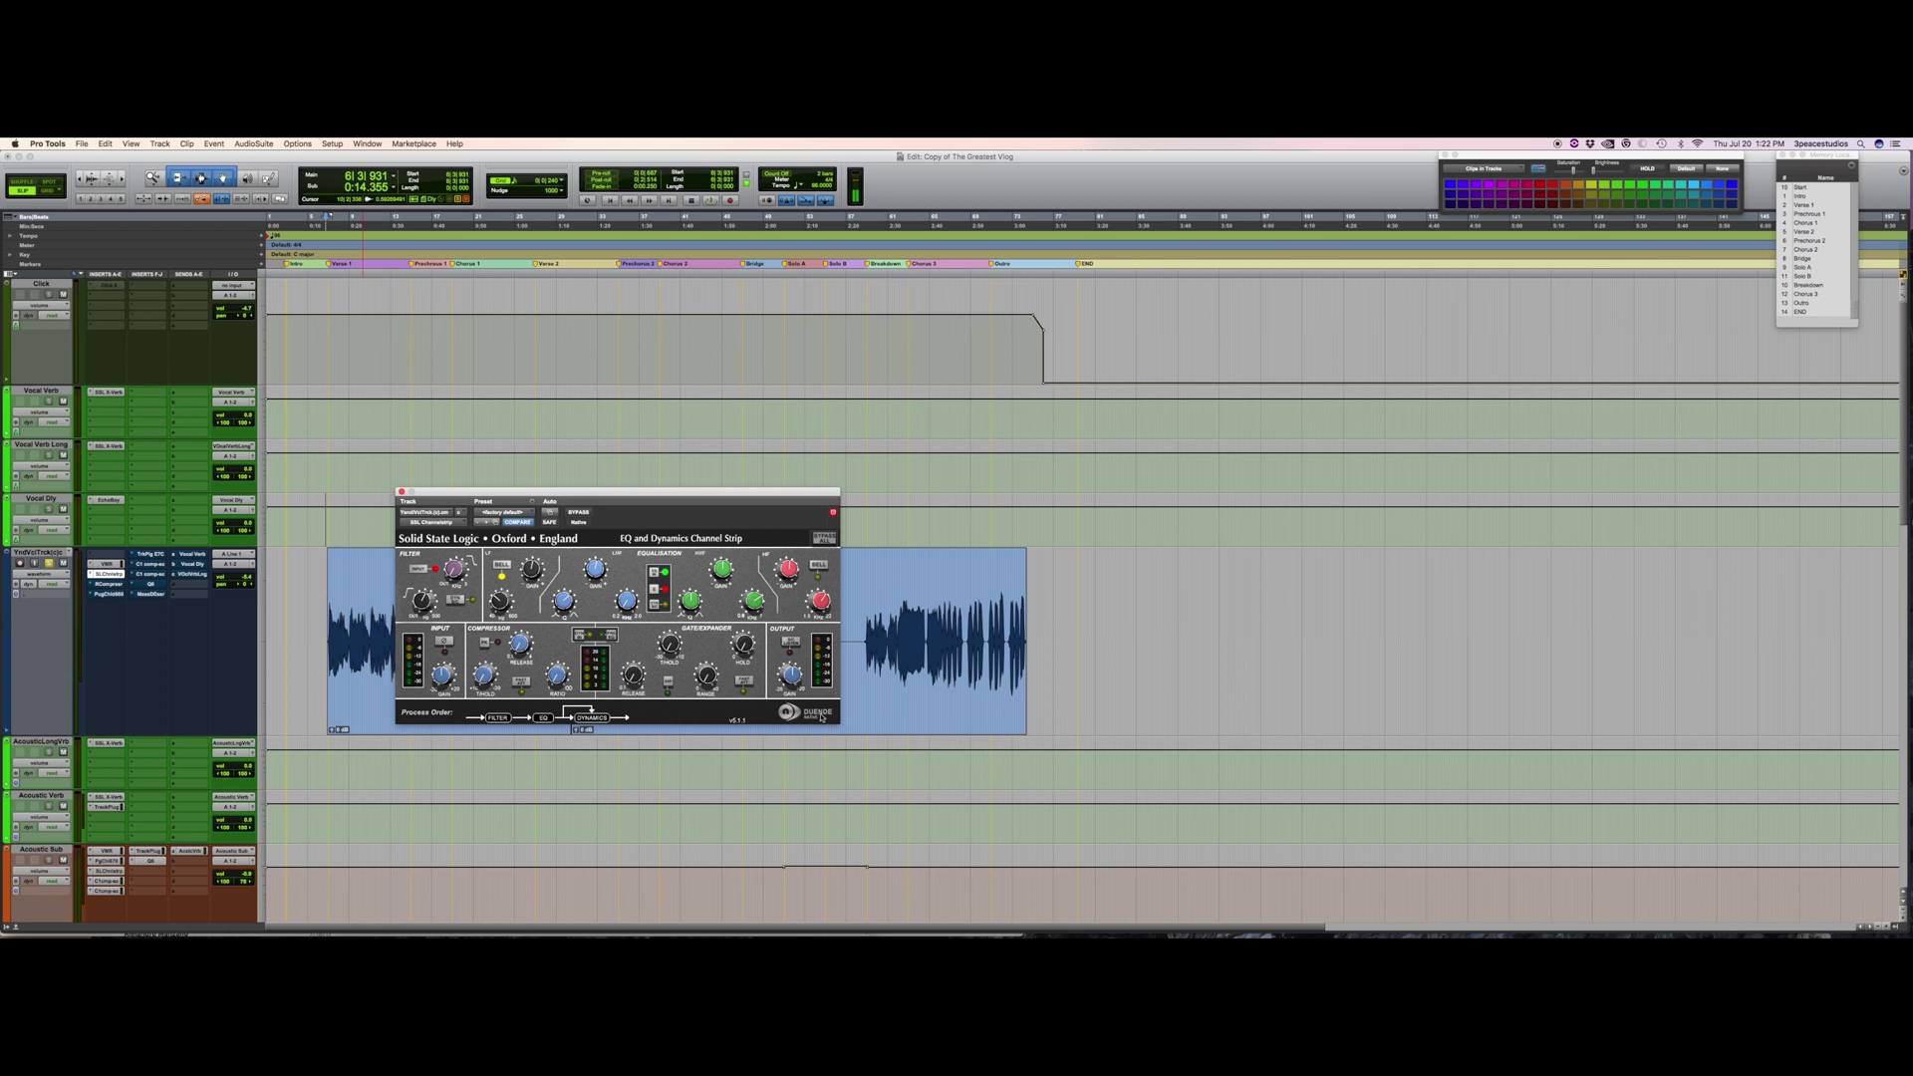
pyautogui.moveTo(425, 599)
pyautogui.moveTo(595, 569)
pyautogui.moveTo(501, 601)
pyautogui.moveTo(532, 569)
pyautogui.moveTo(626, 602)
pyautogui.moveTo(722, 570)
pyautogui.moveTo(788, 570)
pyautogui.moveTo(819, 601)
pyautogui.press('super+w')
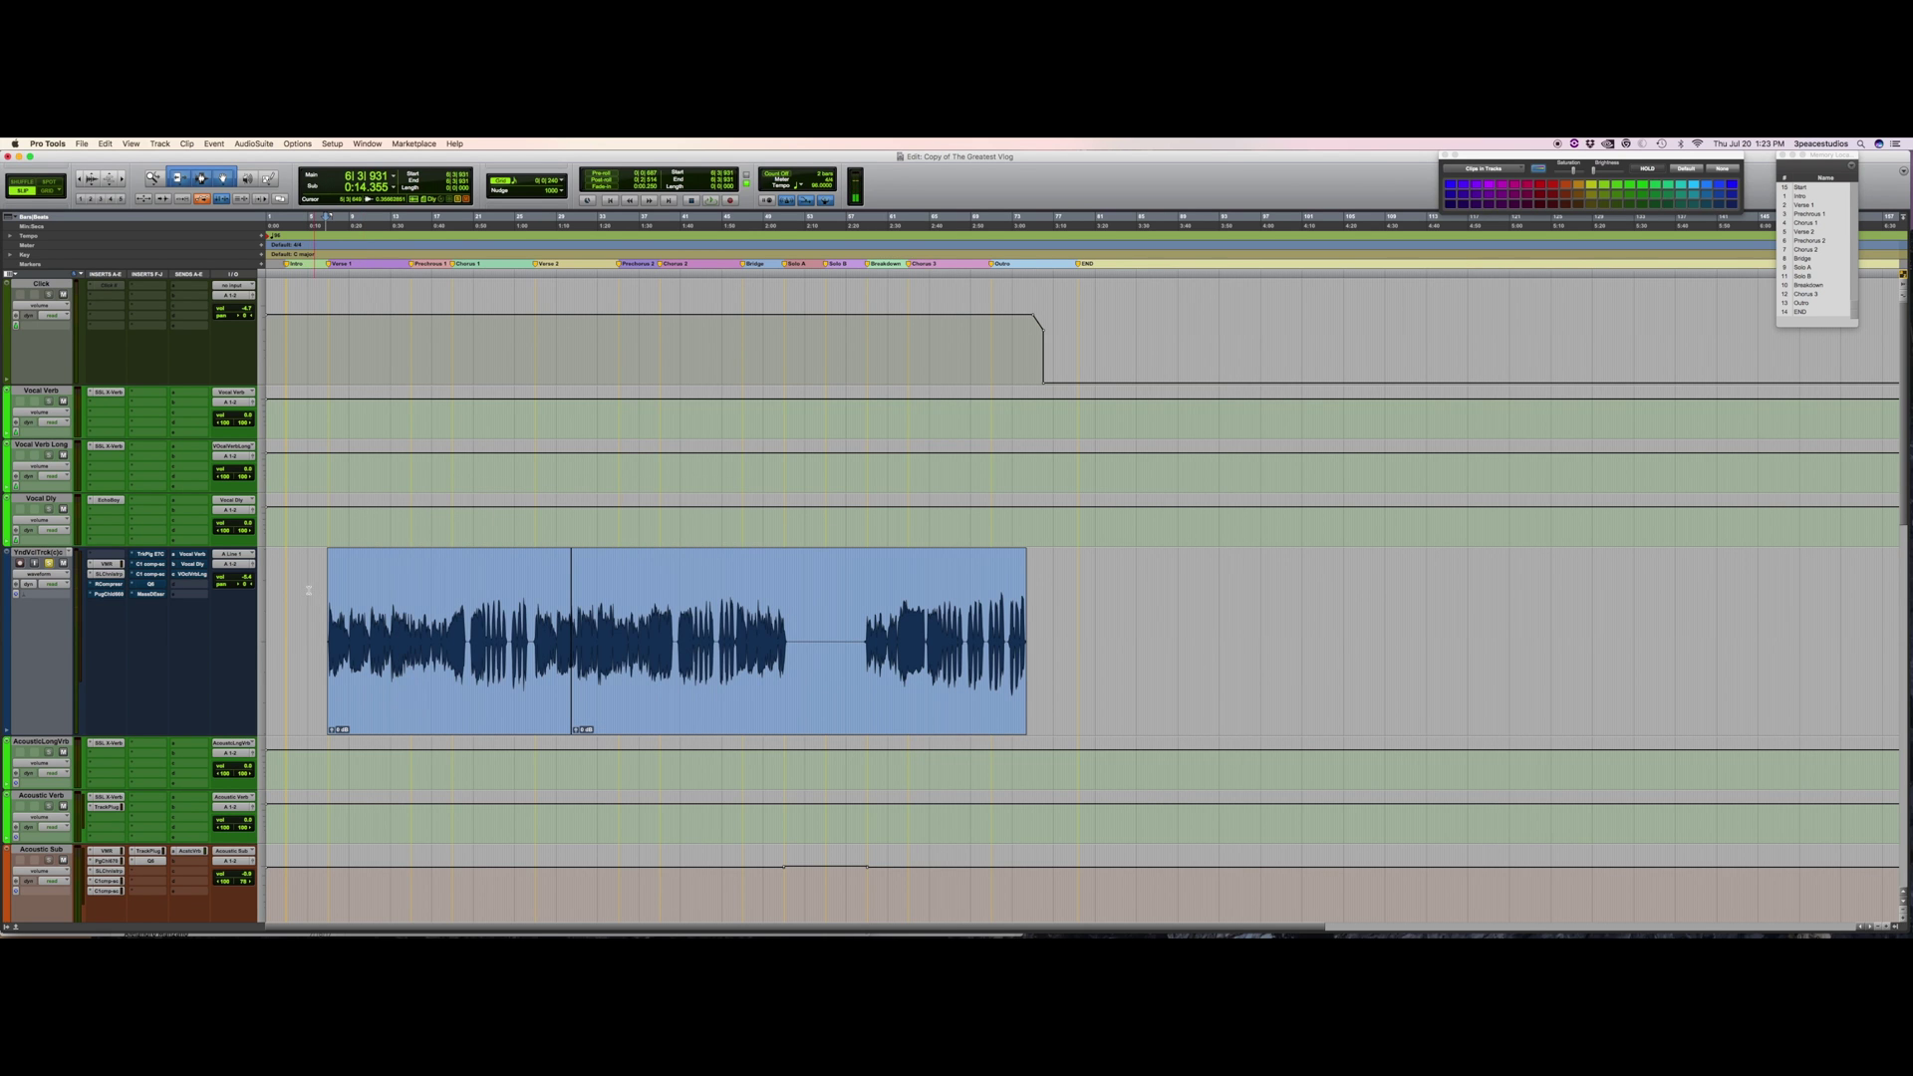
# Play the soloed vocal from the start of its first clip, comparing VMR plus SSL channel strip against all inserts bypassed.
pyautogui.click(307, 590)
pyautogui.press('Tab')
pyautogui.press('space')
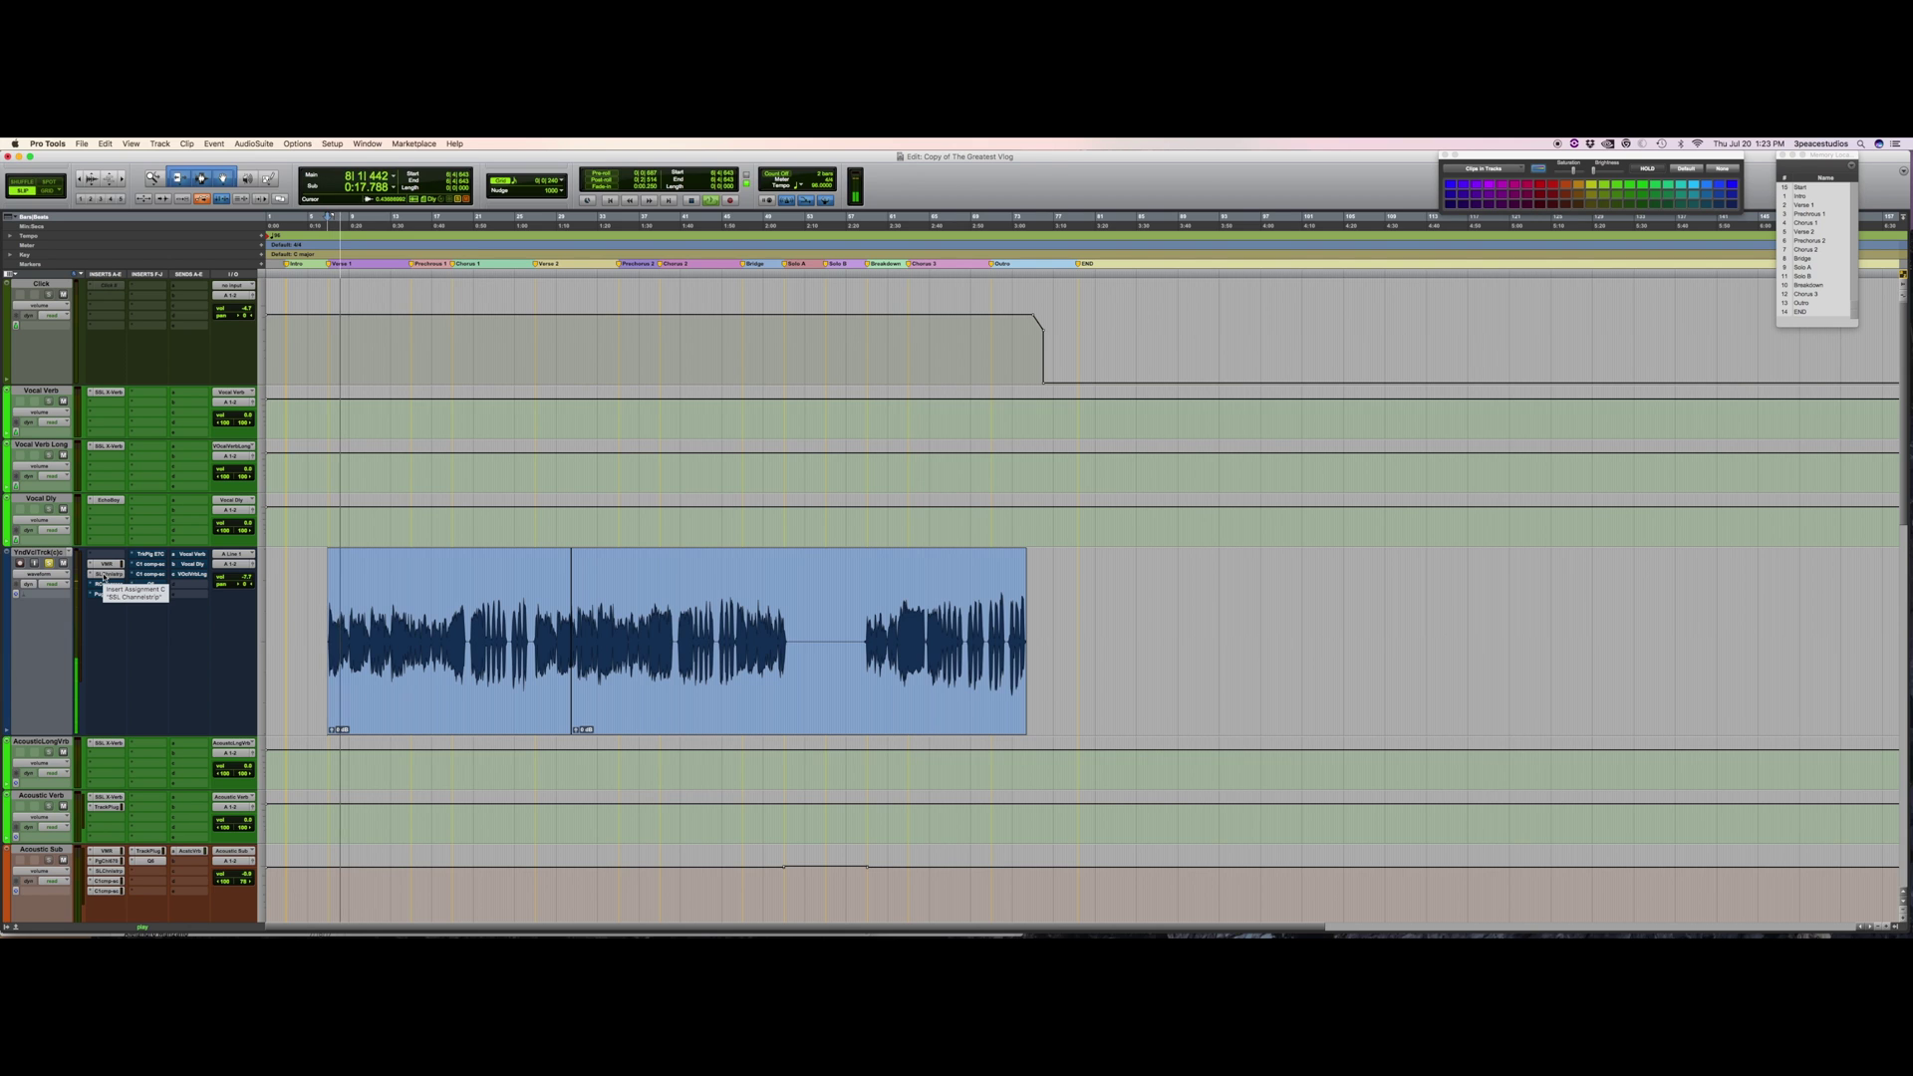
pyautogui.press('space')
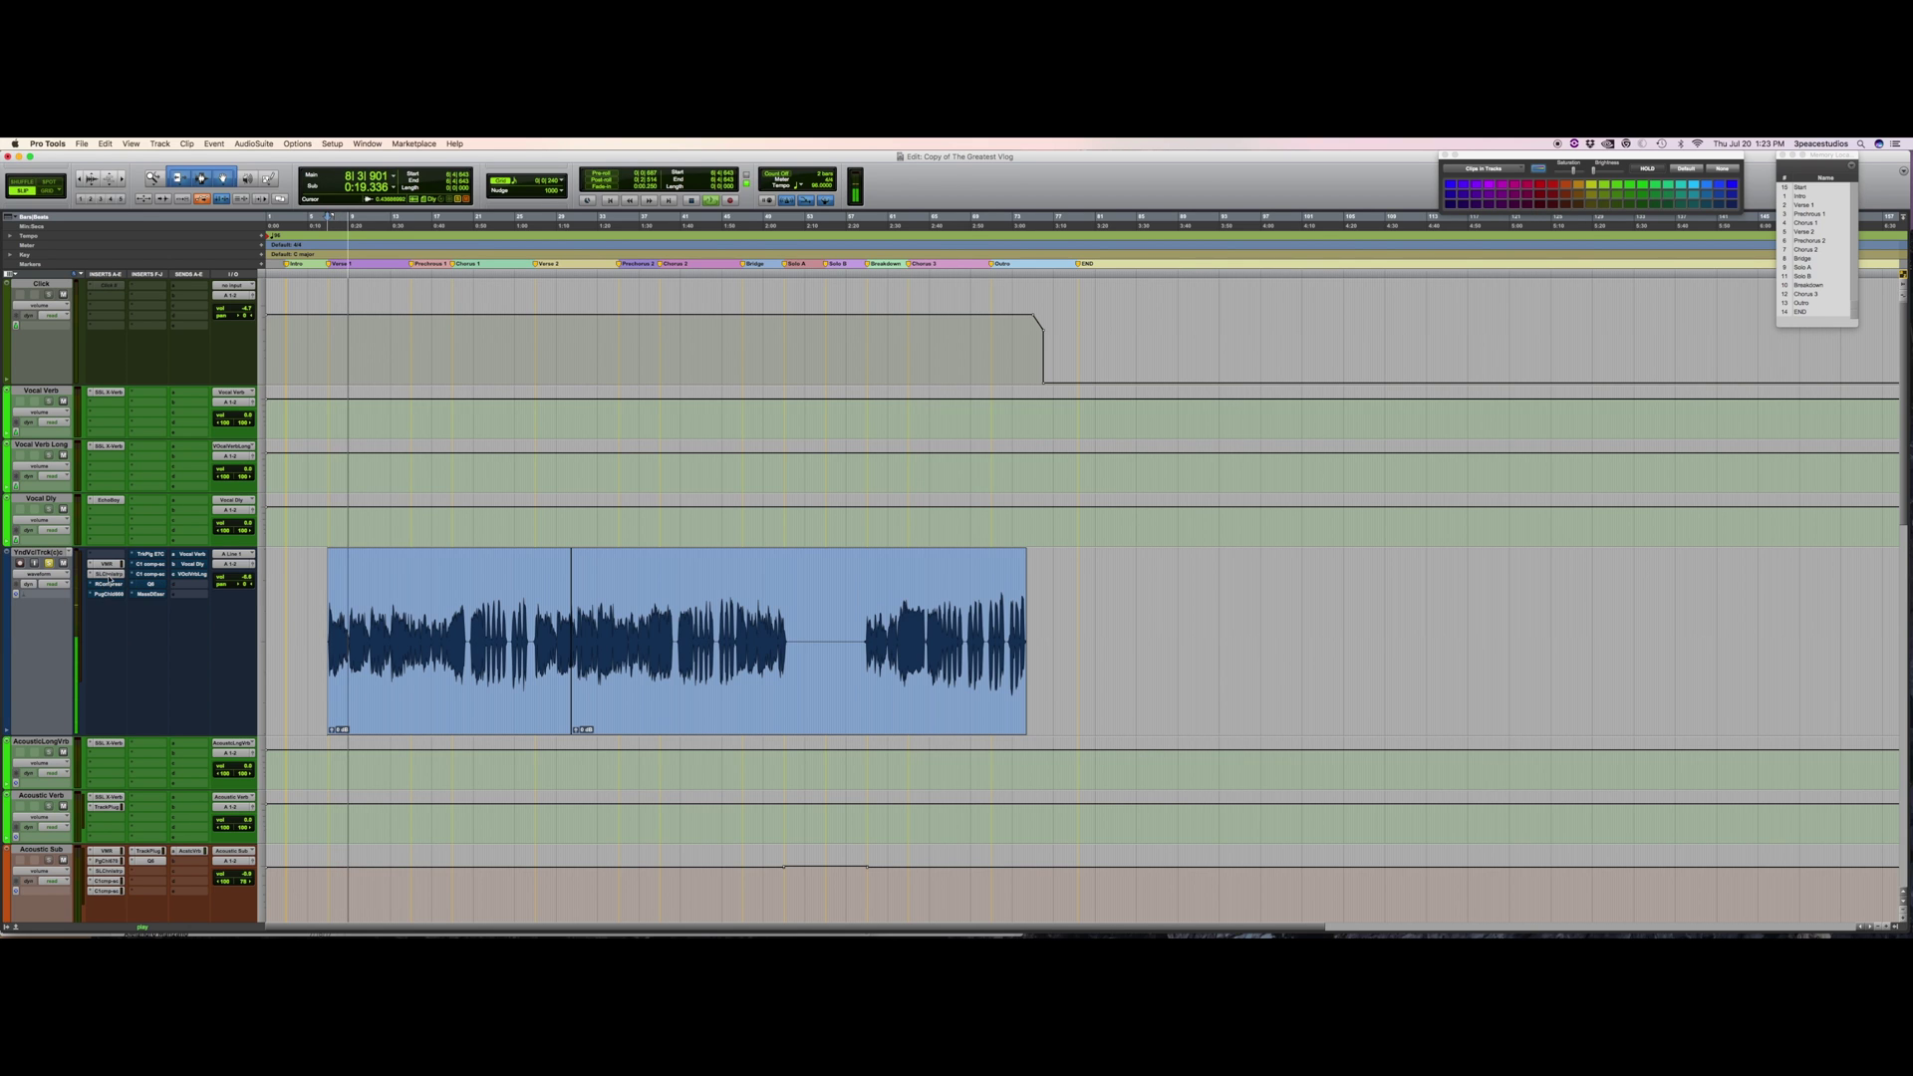
pyautogui.press('space')
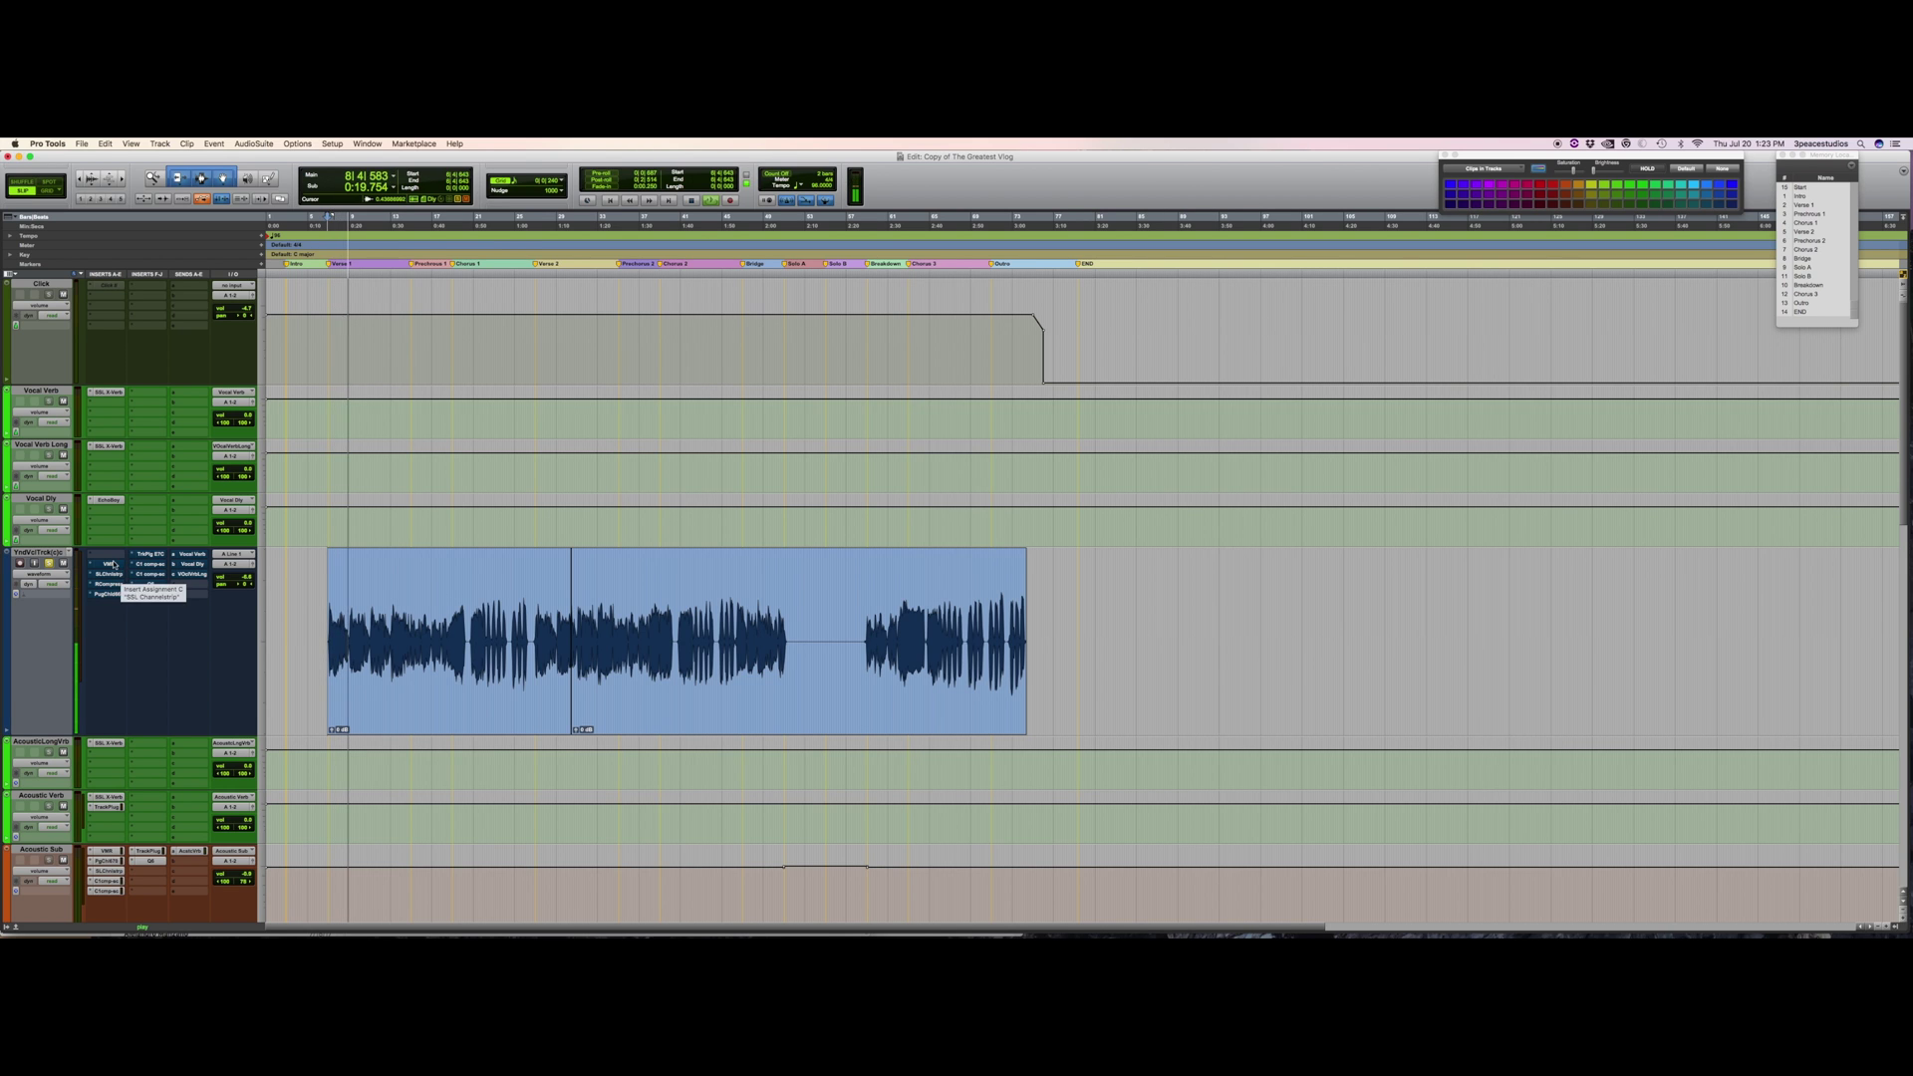
pyautogui.press('space')
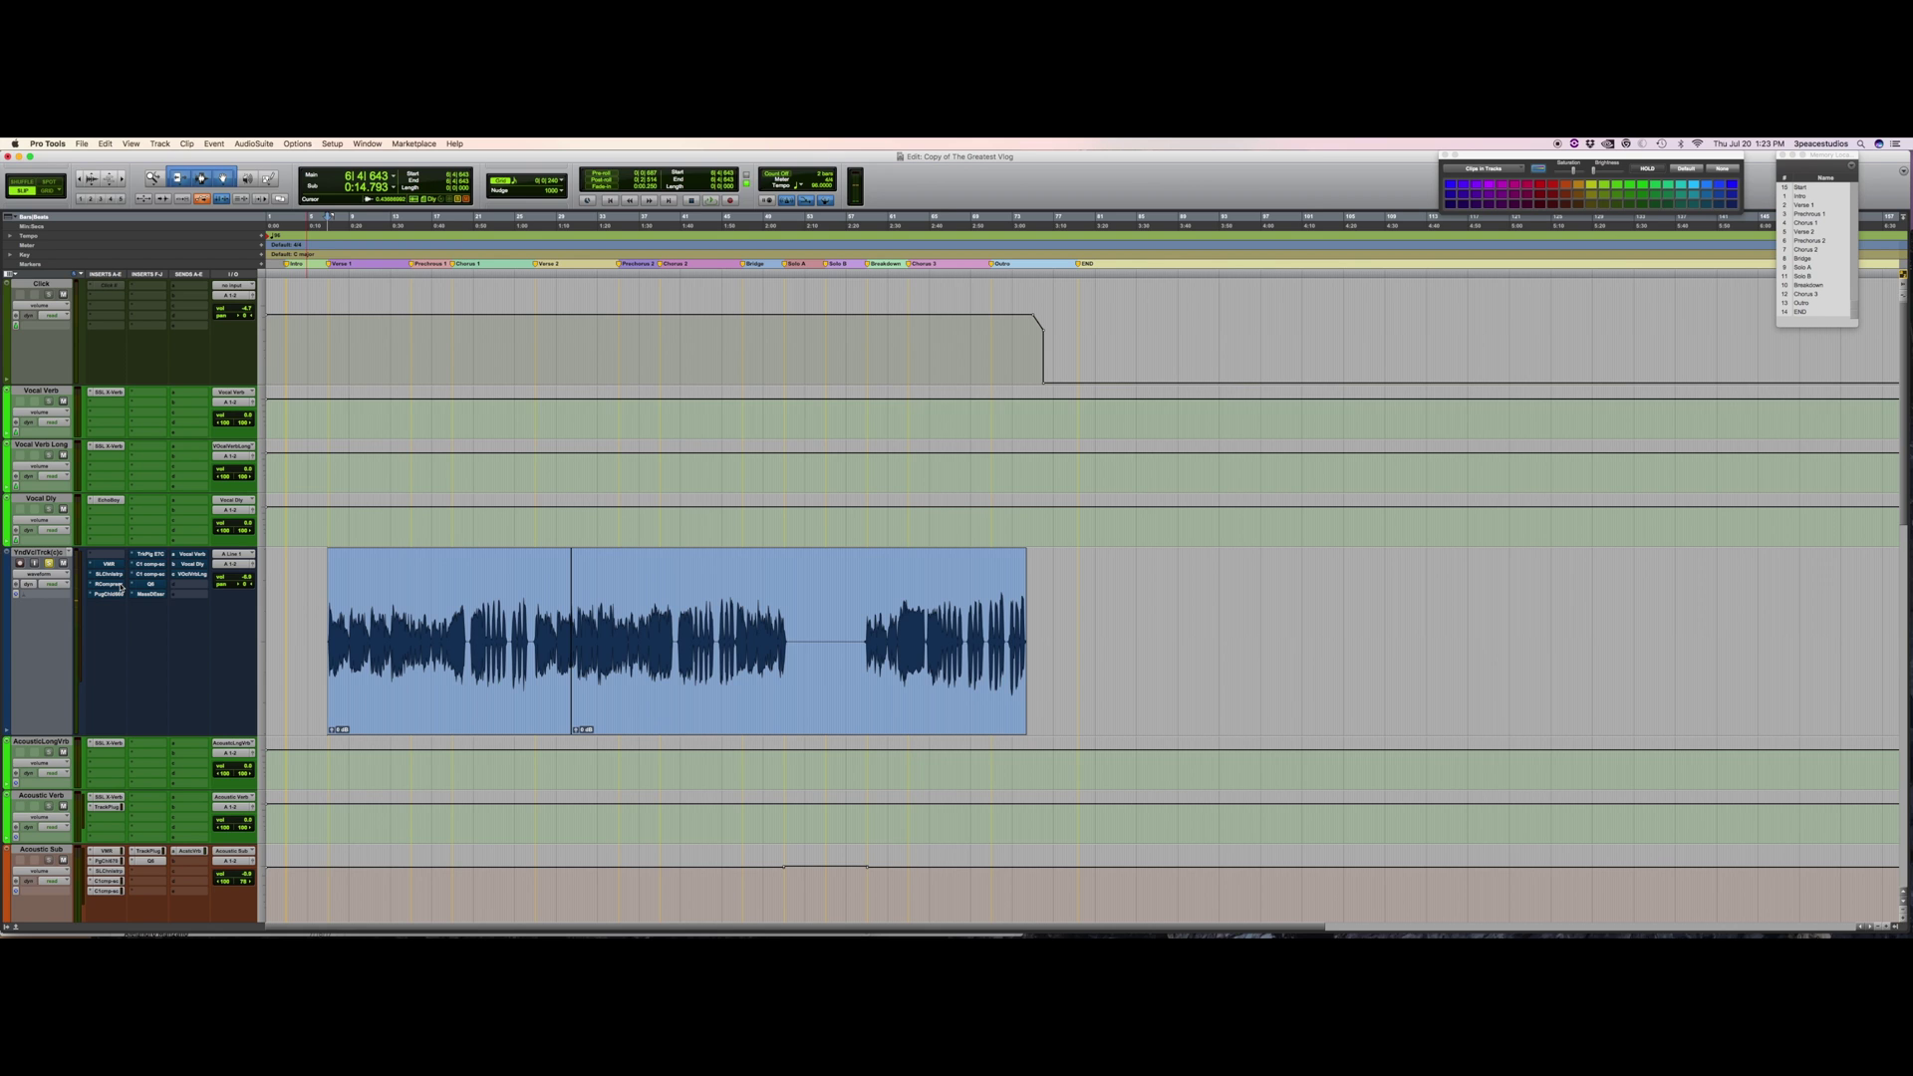
# Replay the vocal's opening with only VMR active, and again with the SSL channel strip added.
pyautogui.press('space')
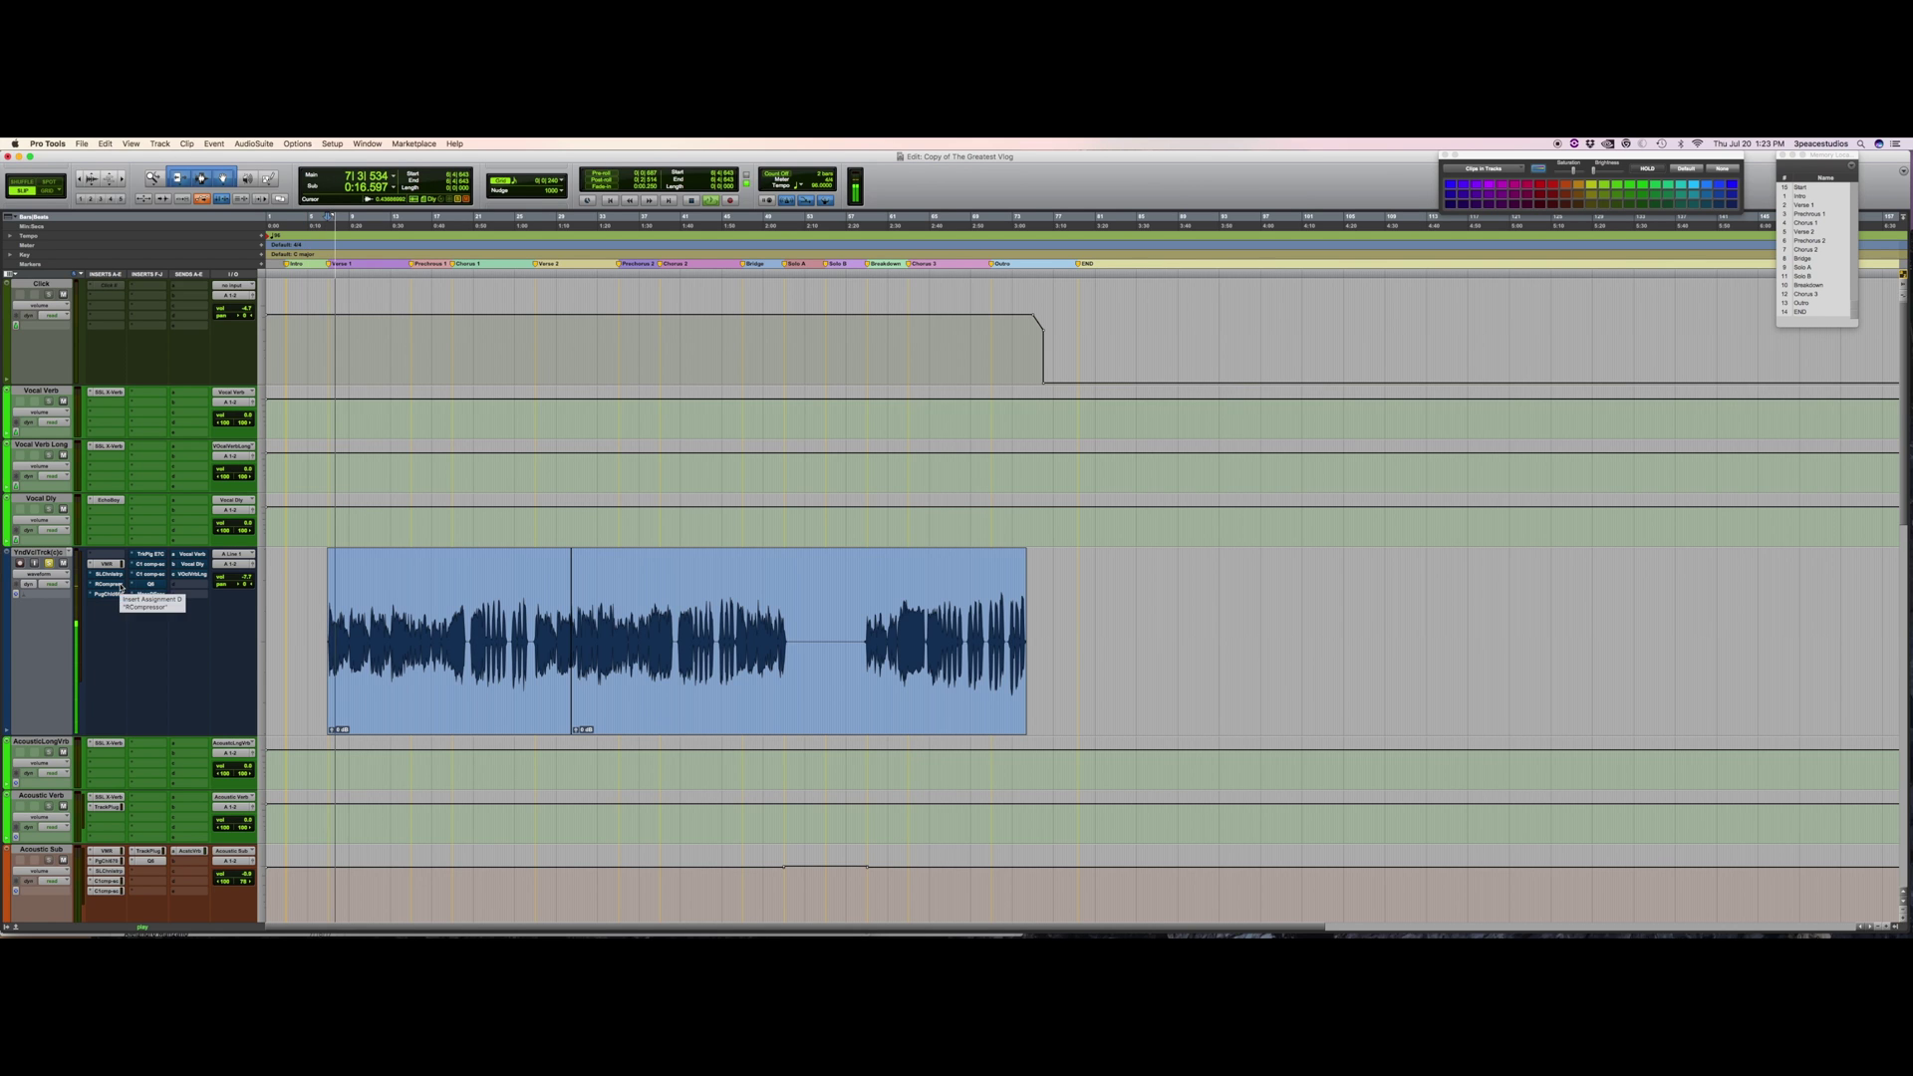
pyautogui.press('space')
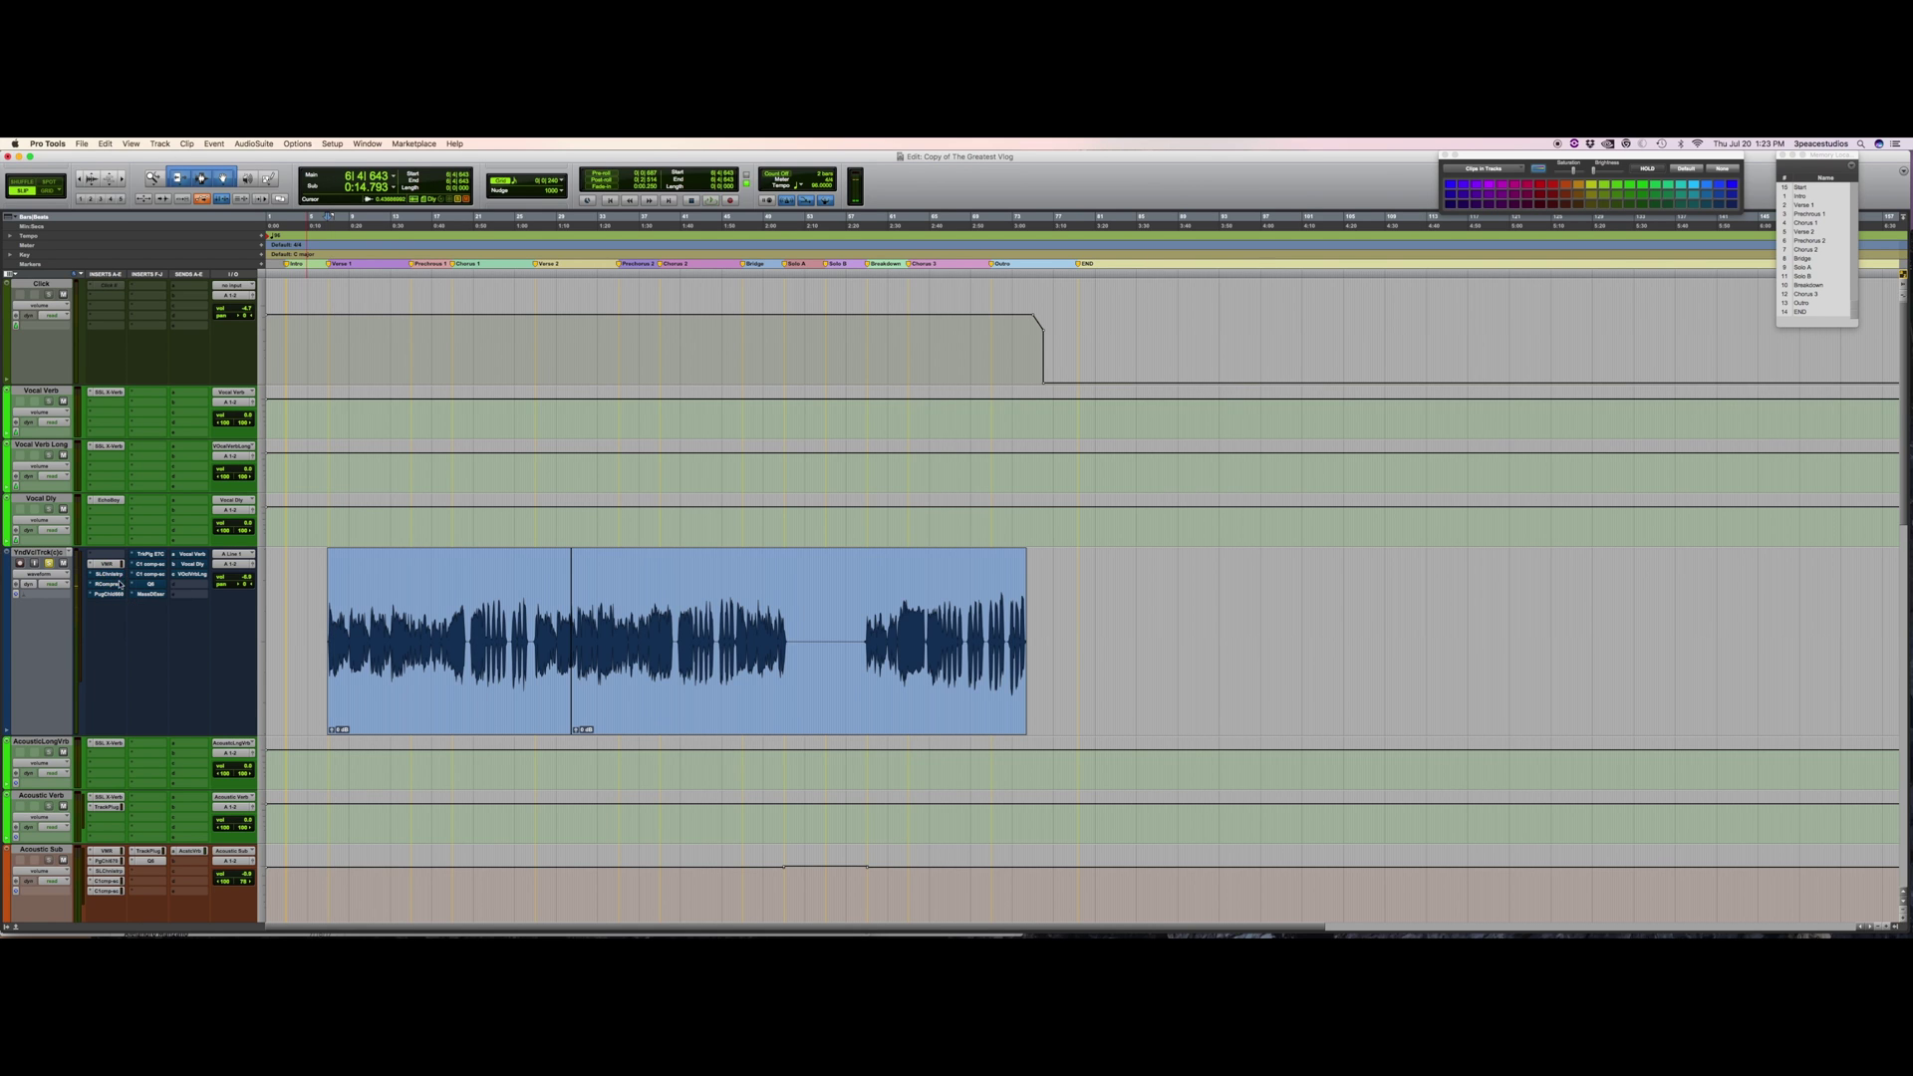
pyautogui.press('space')
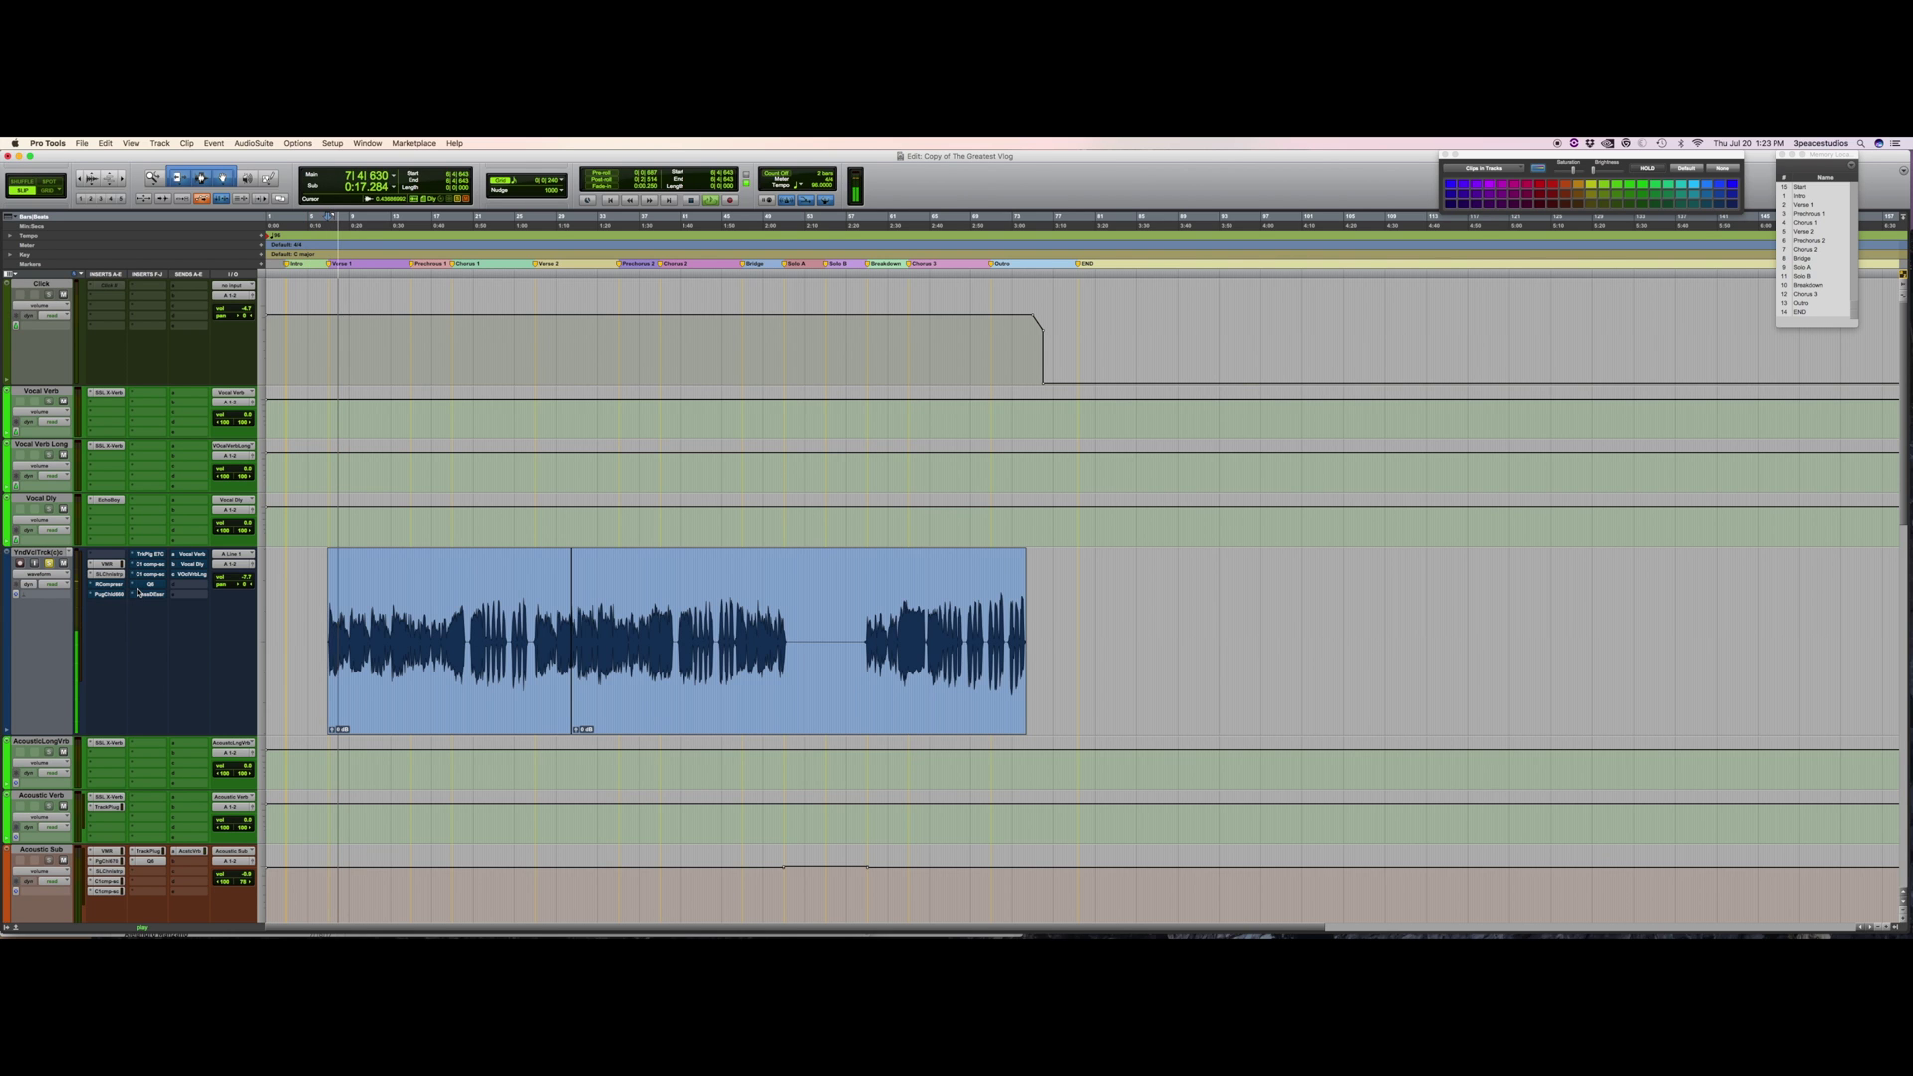
pyautogui.press('space')
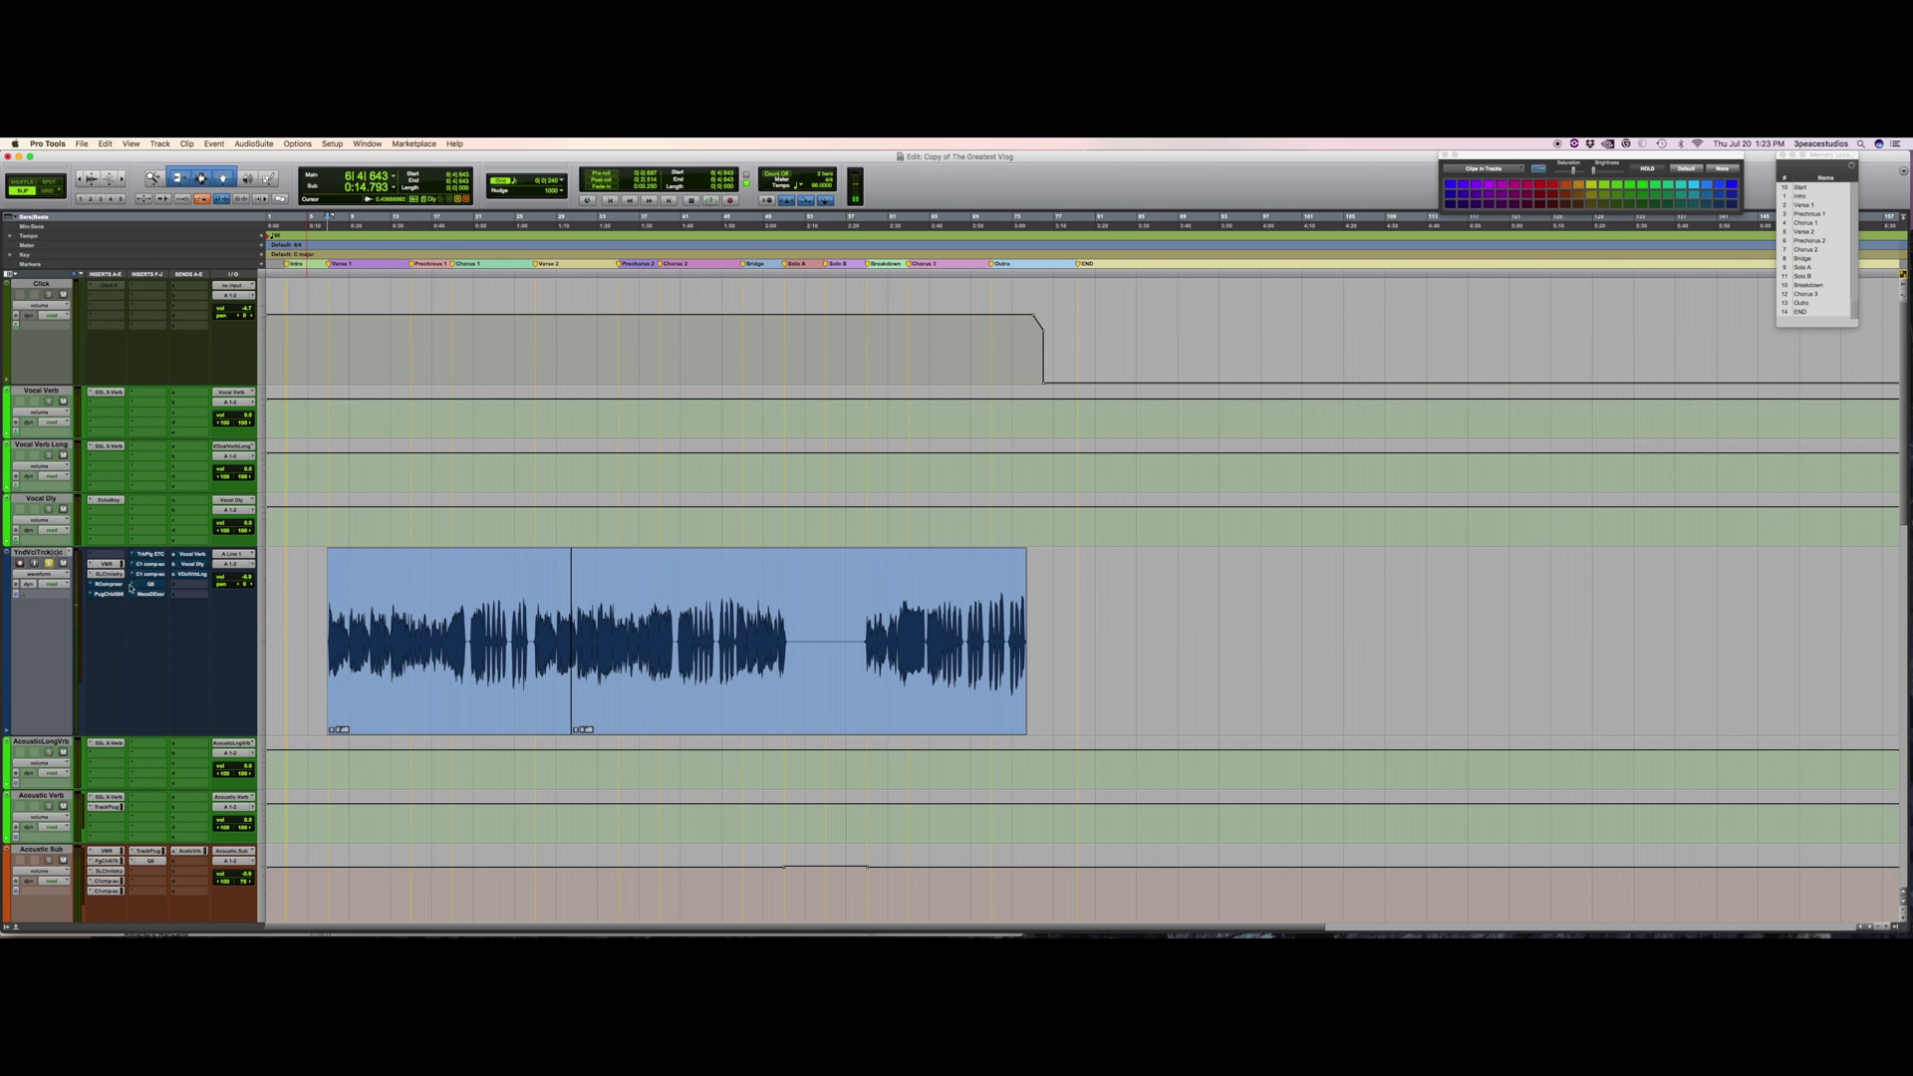
# Open the lead vocal's RCompressor and take it out of bypass while playing the vocal from Verse 1.
pyautogui.click(131, 585)
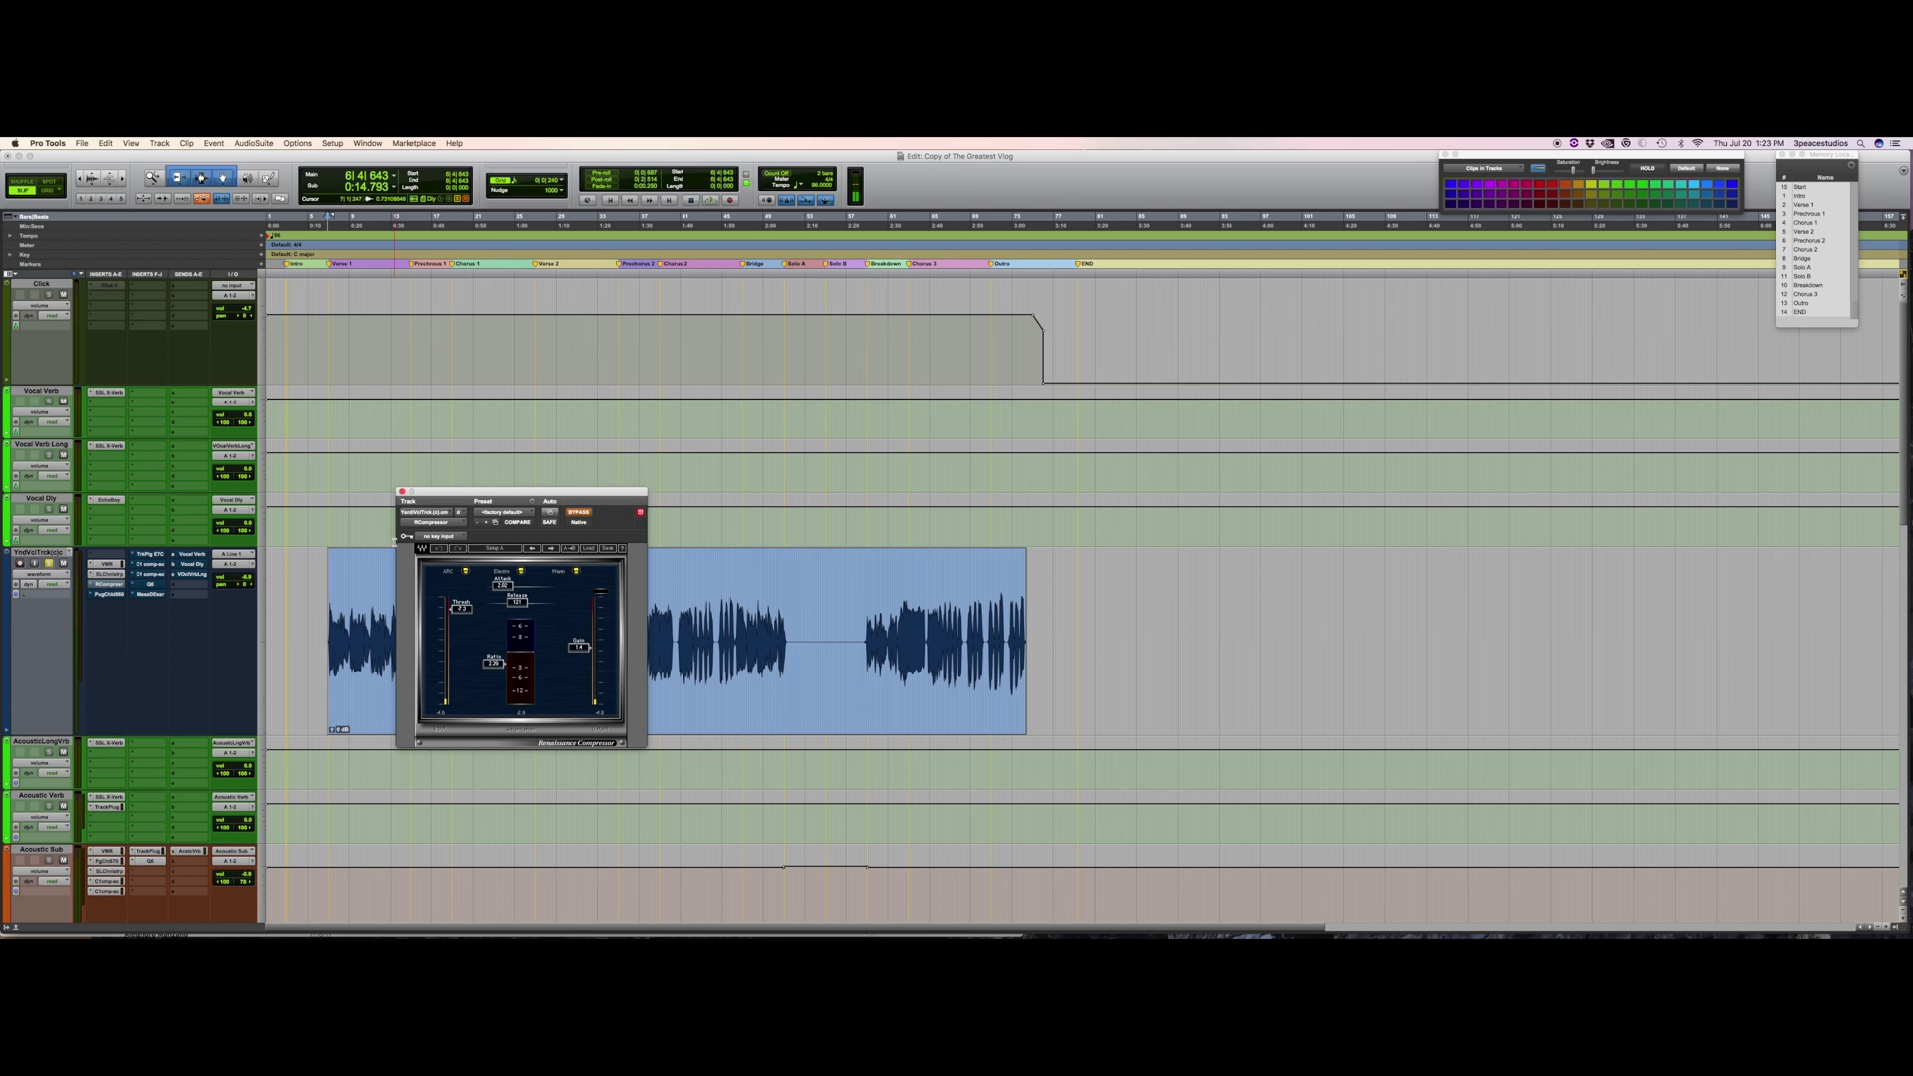
pyautogui.moveTo(463, 491); pyautogui.dragTo(539, 297)
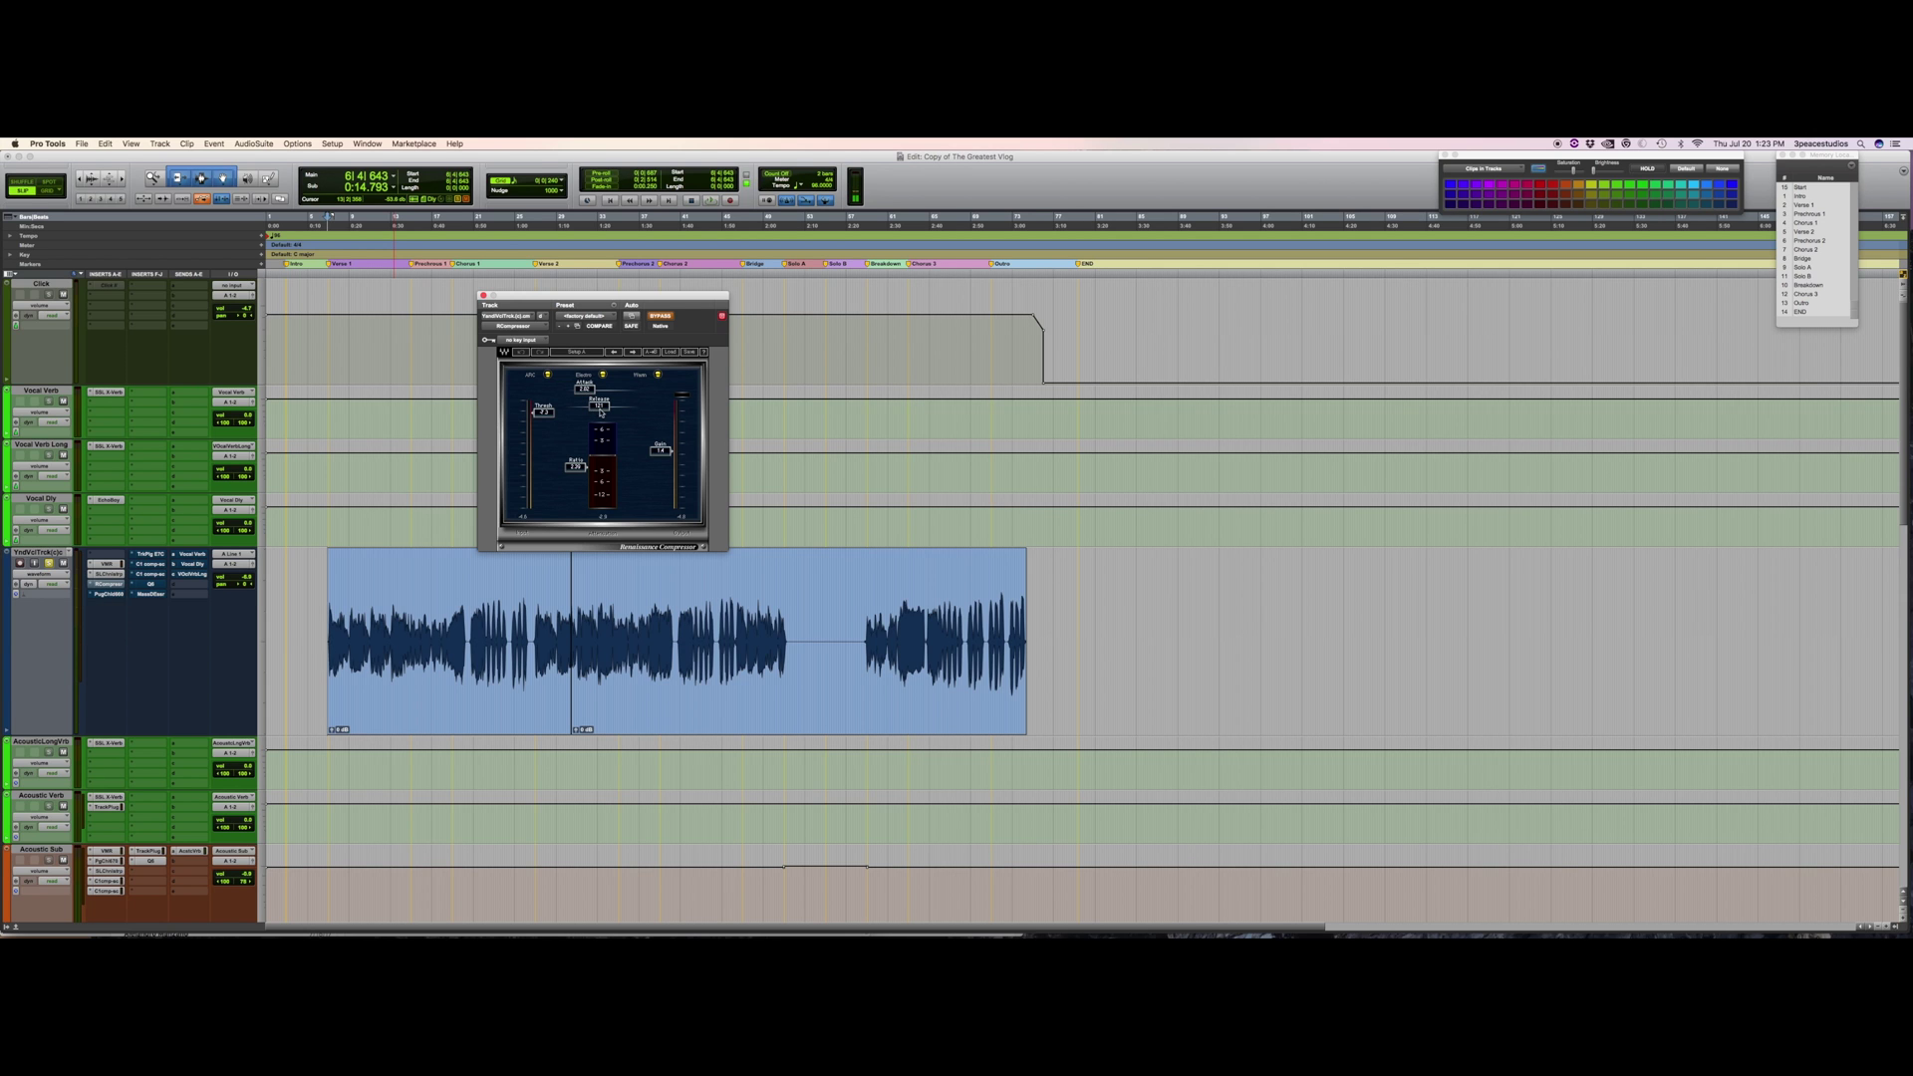
pyautogui.click(313, 578)
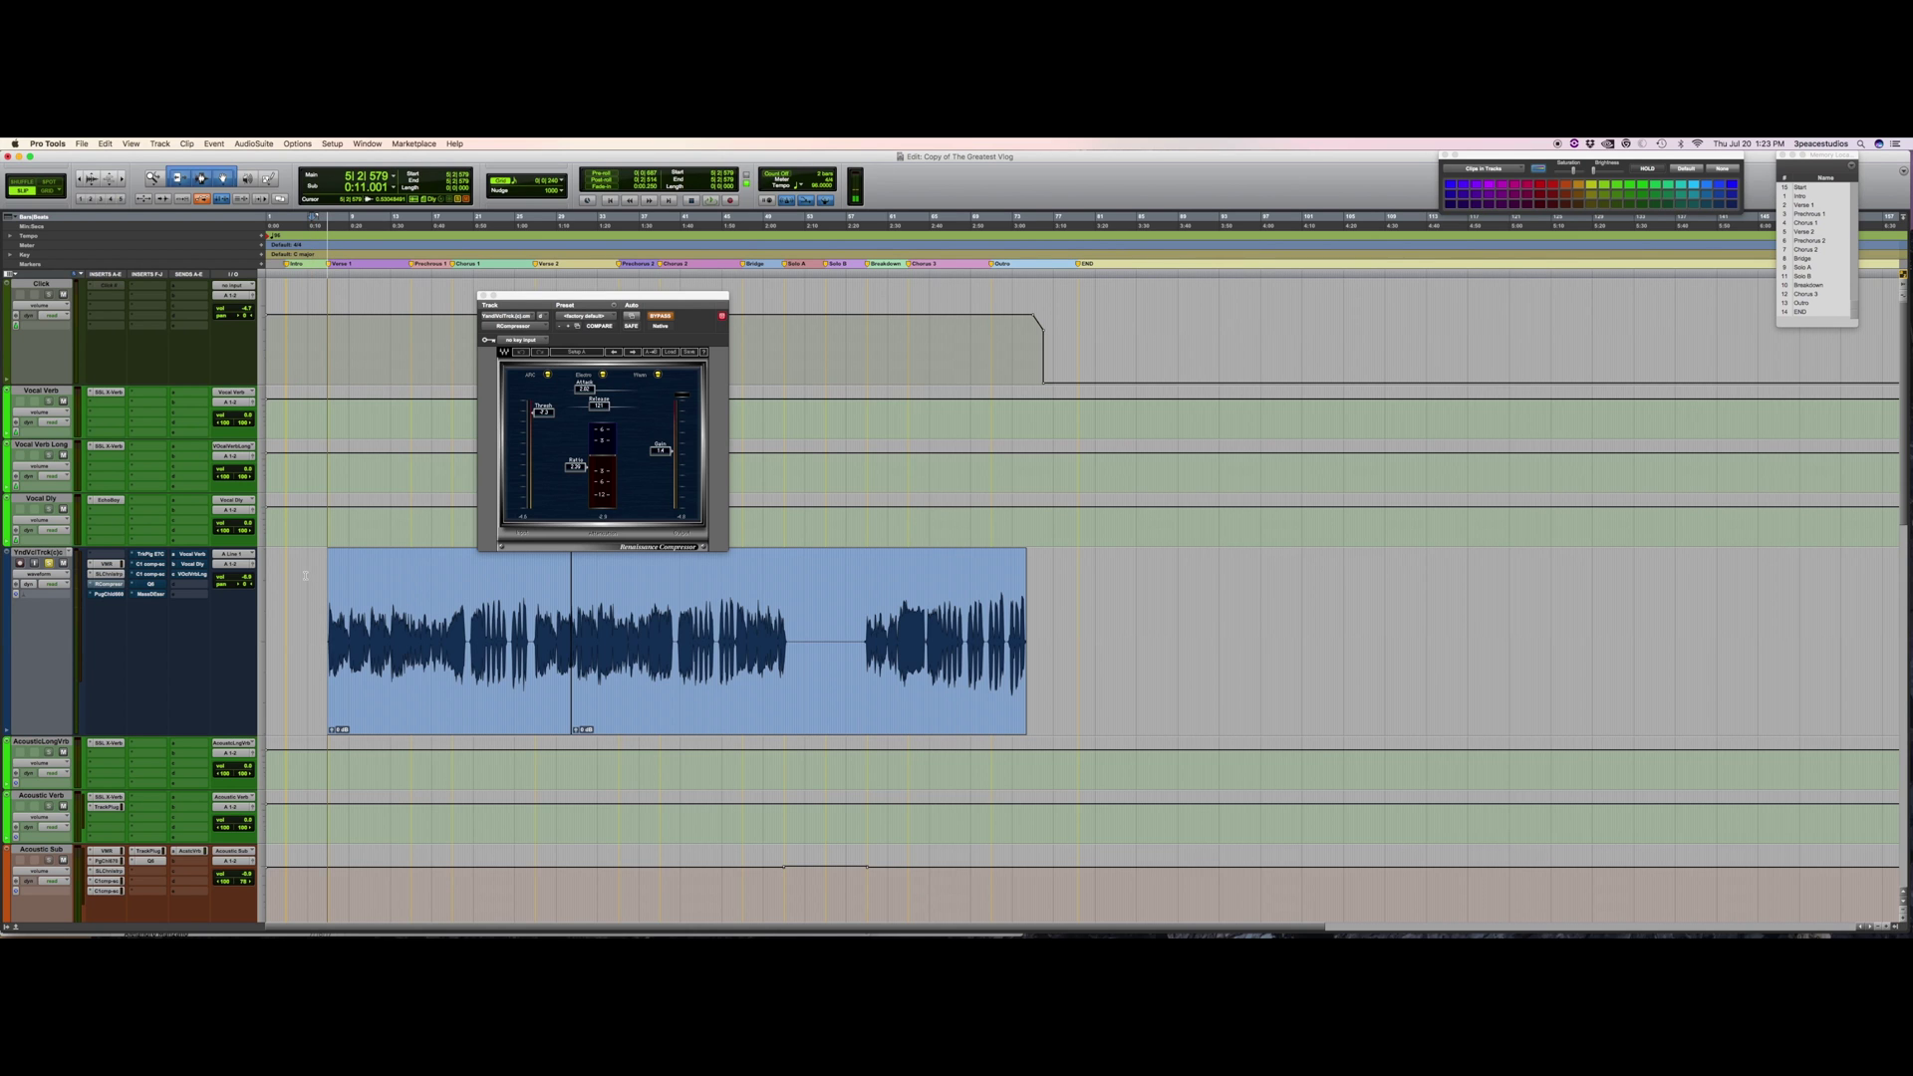
pyautogui.press('space')
pyautogui.click(662, 326)
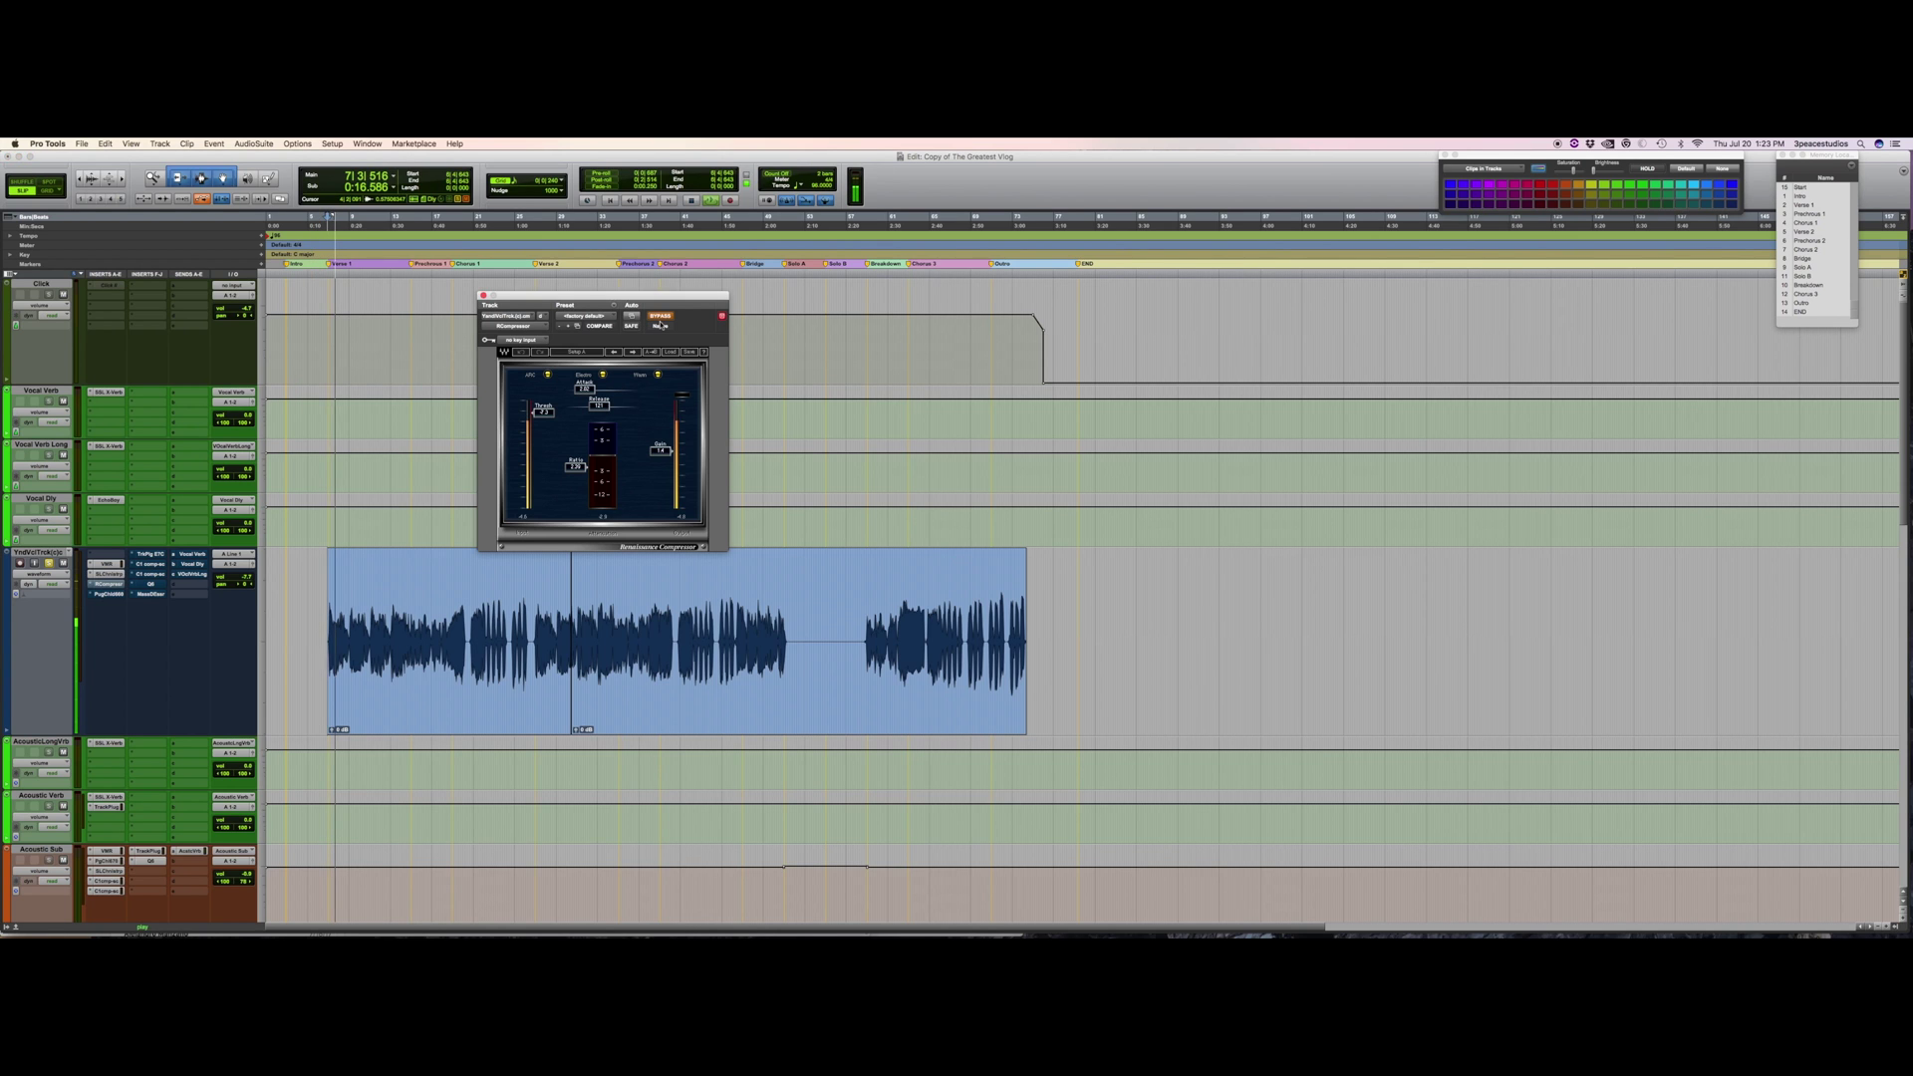
pyautogui.click(659, 316)
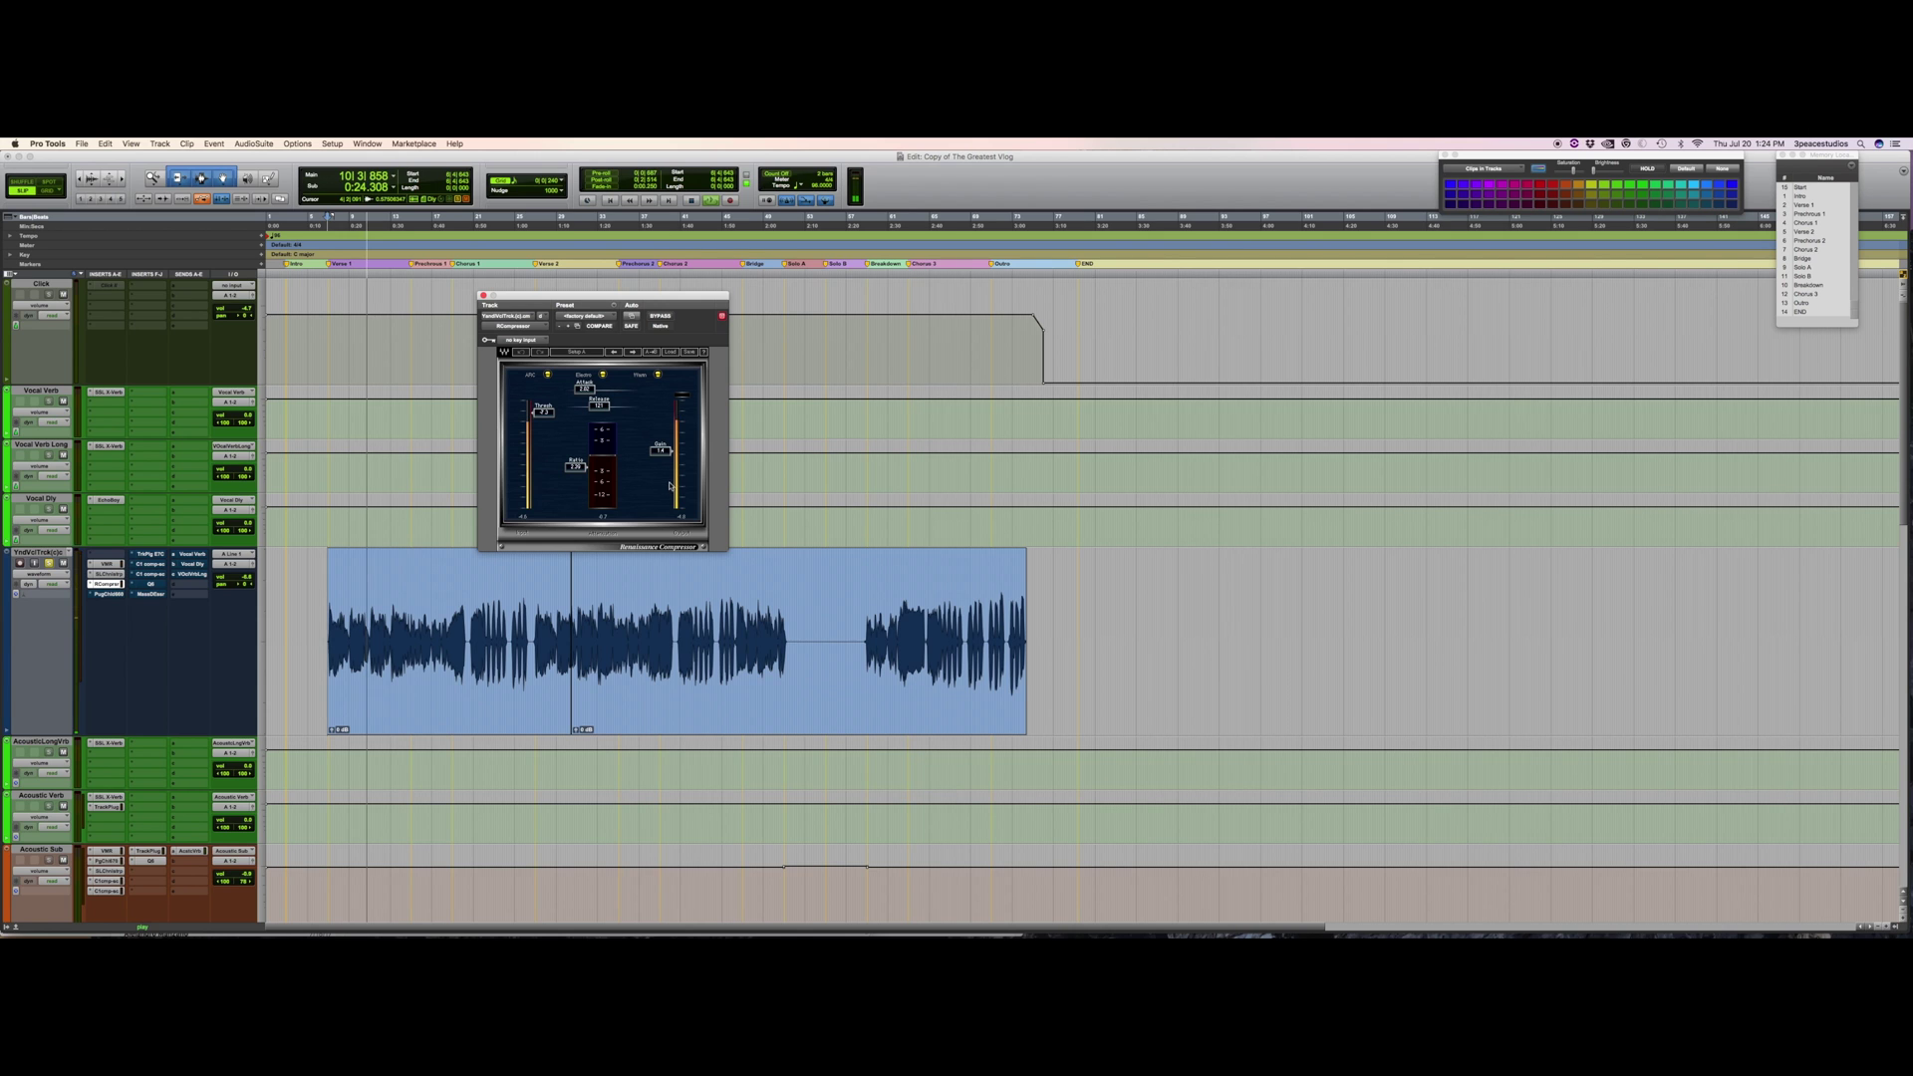
pyautogui.press('space')
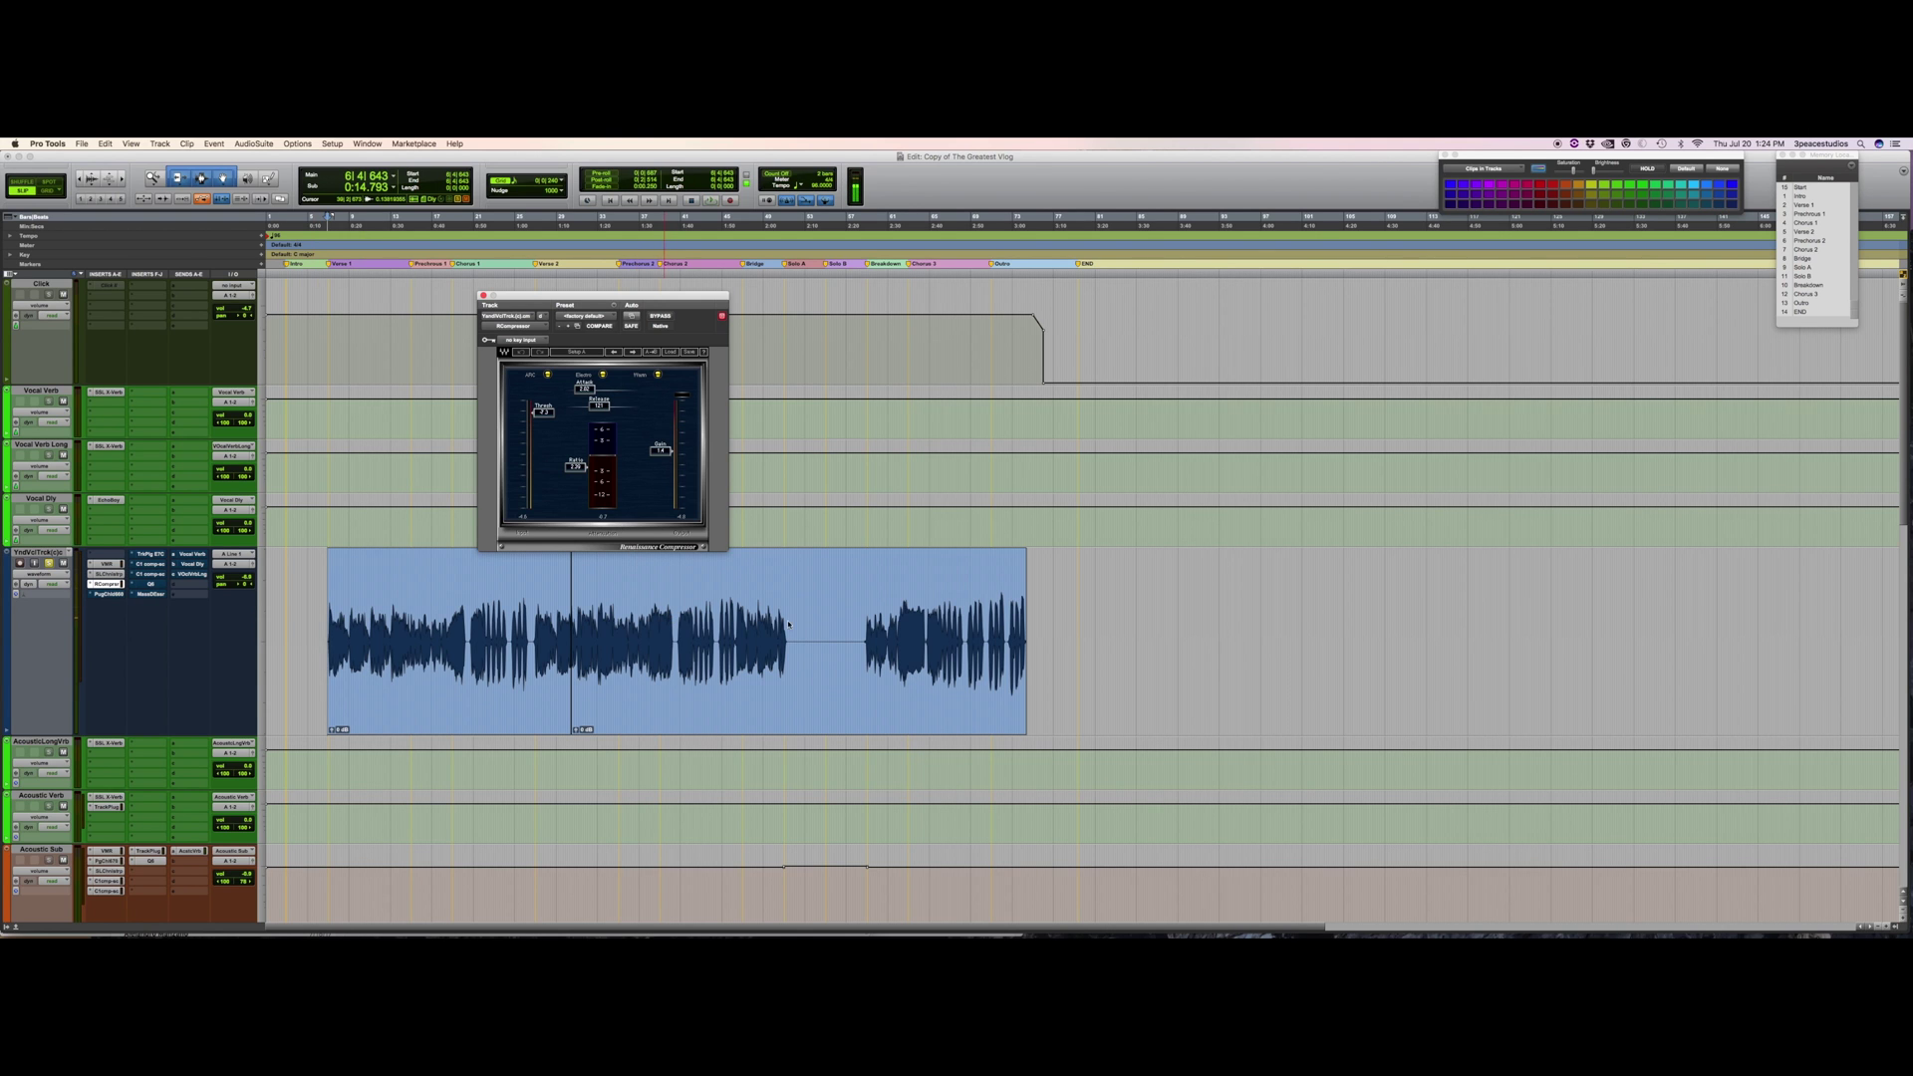
# Play the soloed vocal from the end of the Breakdown section through RCompressor, then stop and close the compressor.
pyautogui.click(898, 620)
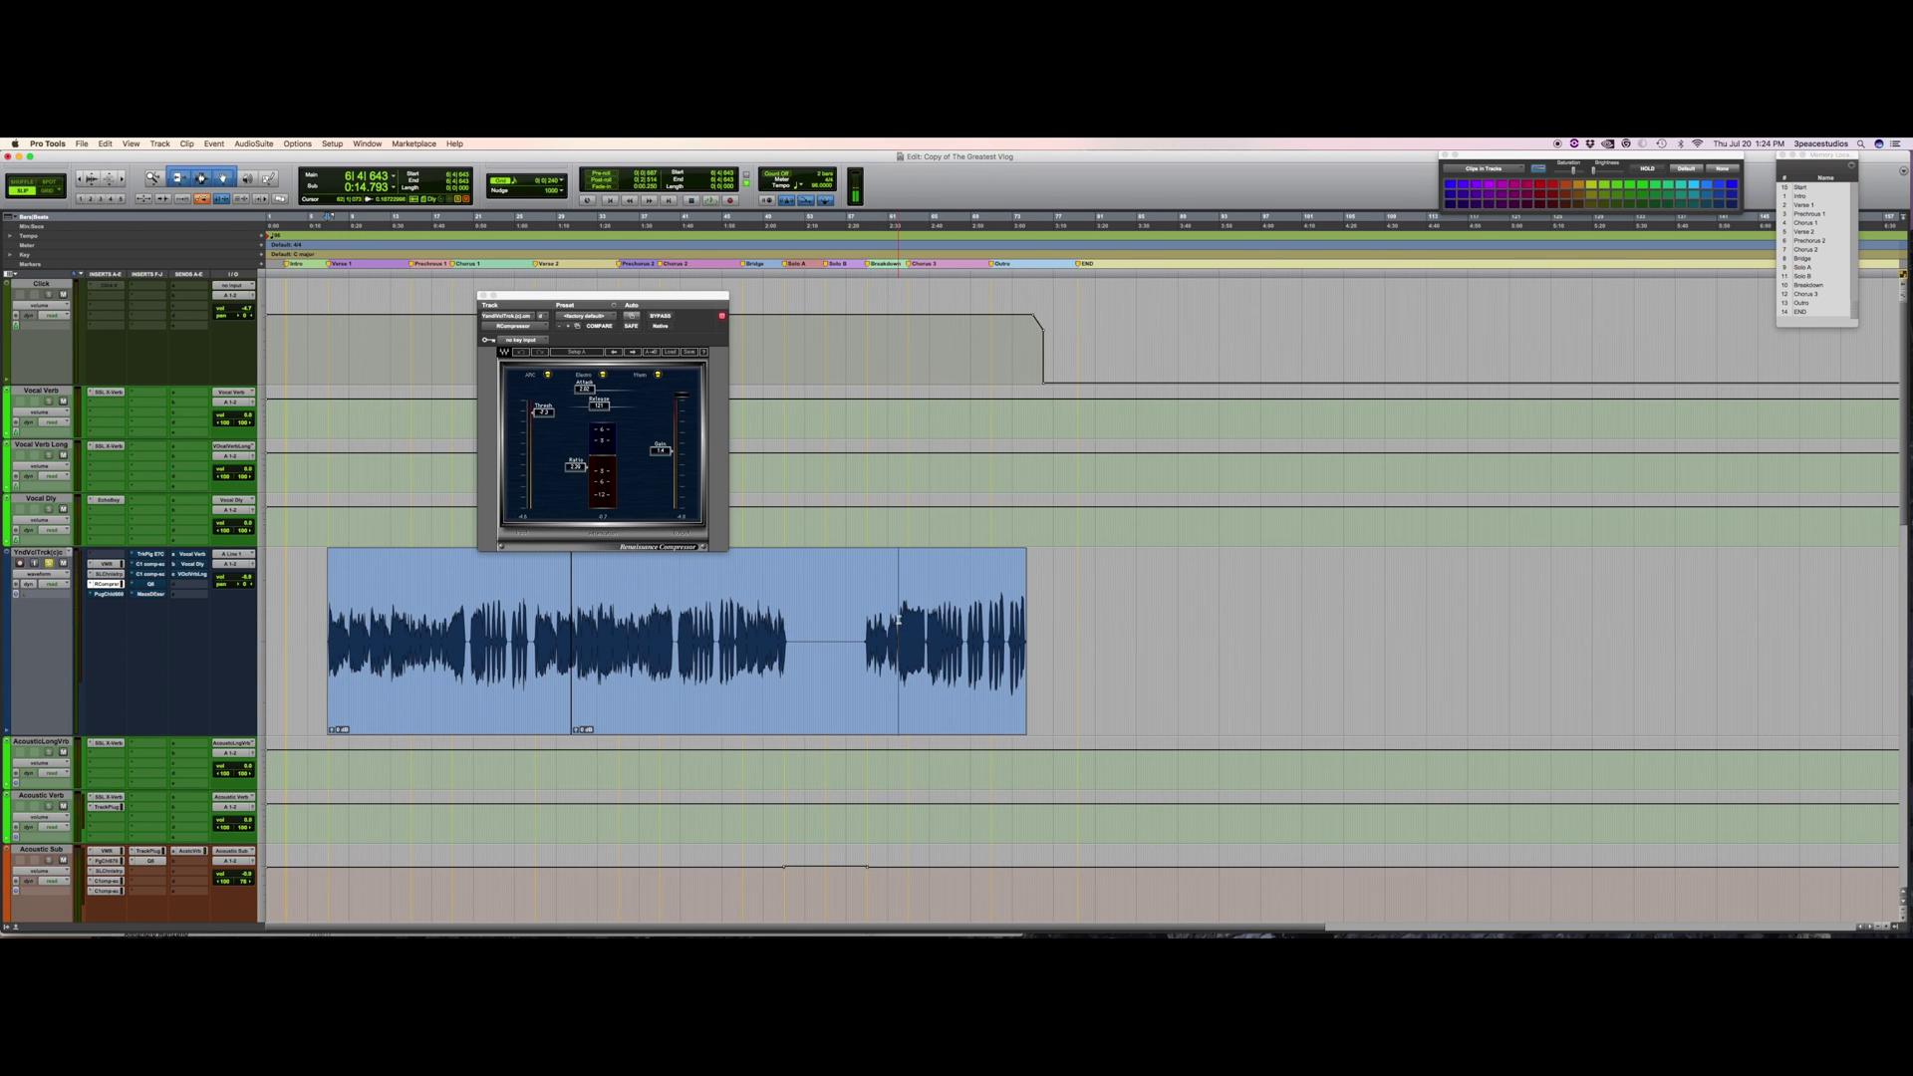
pyautogui.press('space')
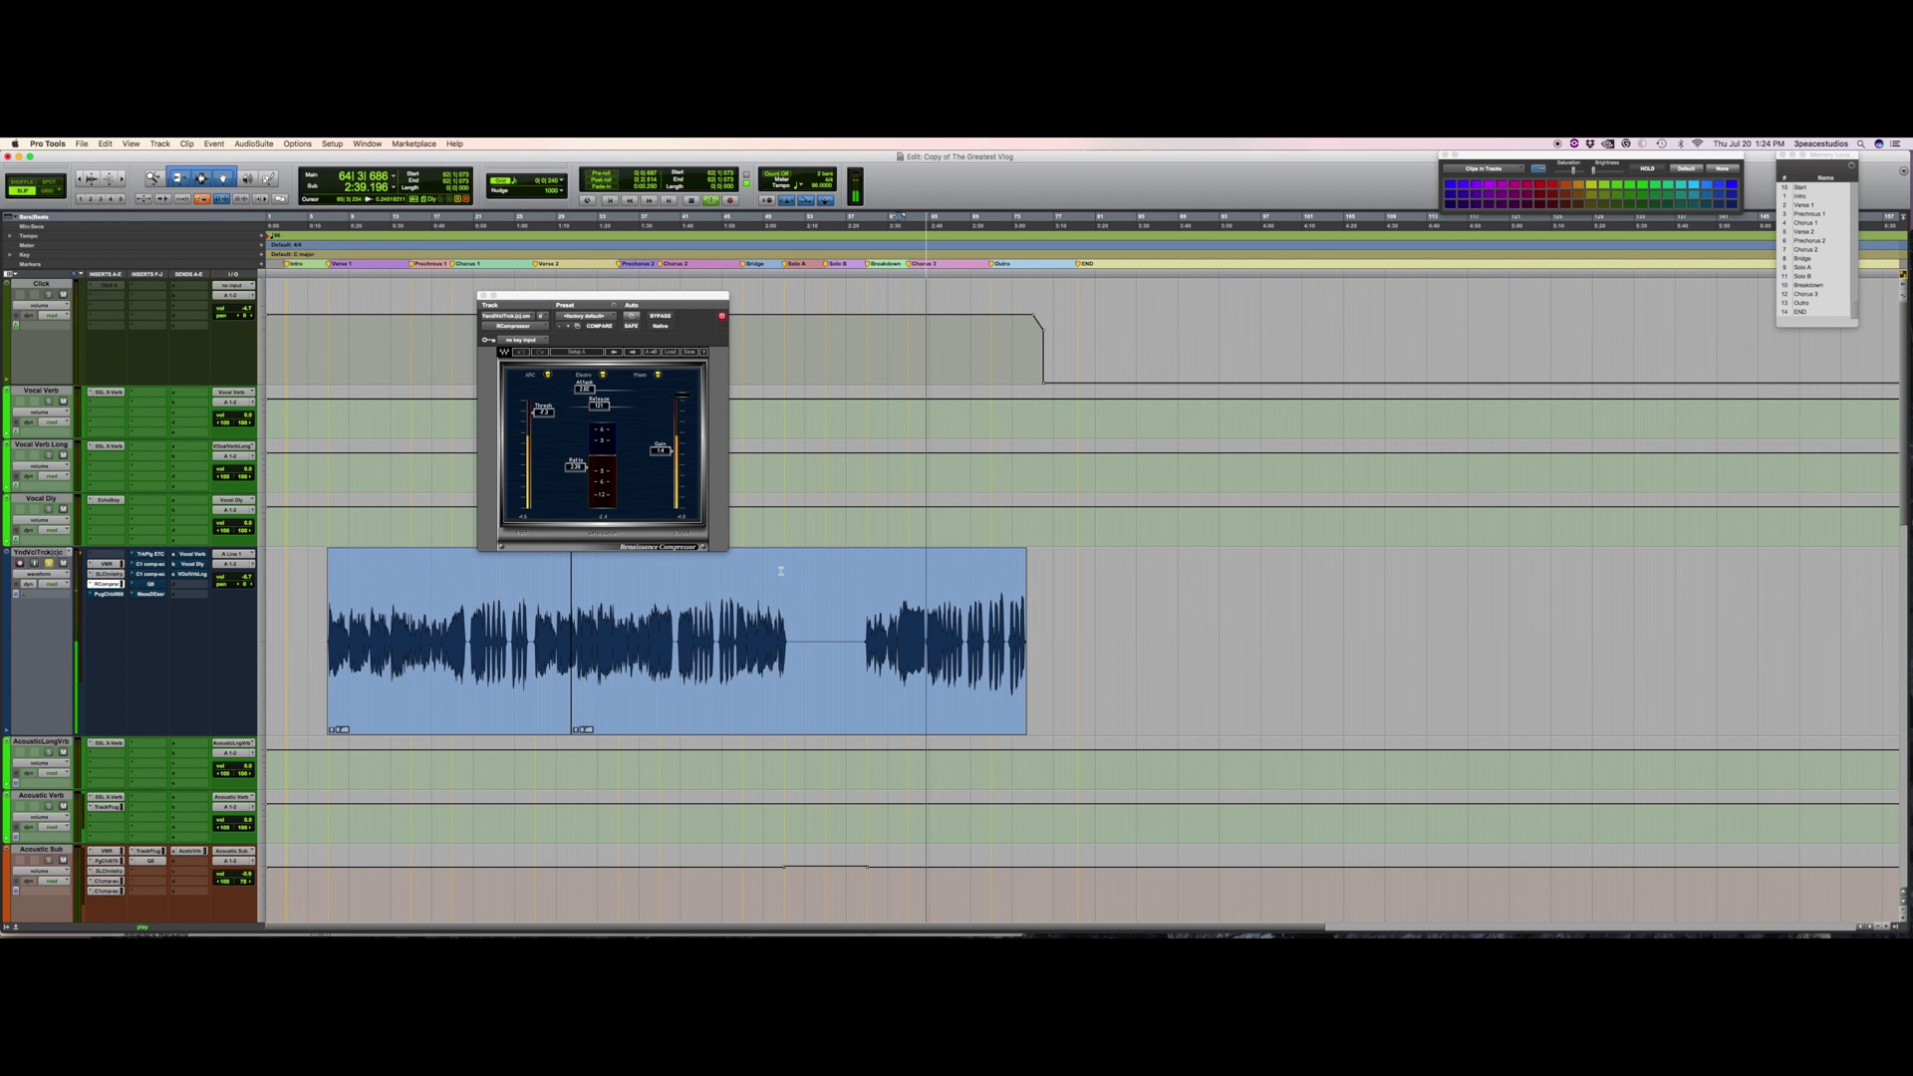
pyautogui.press('space')
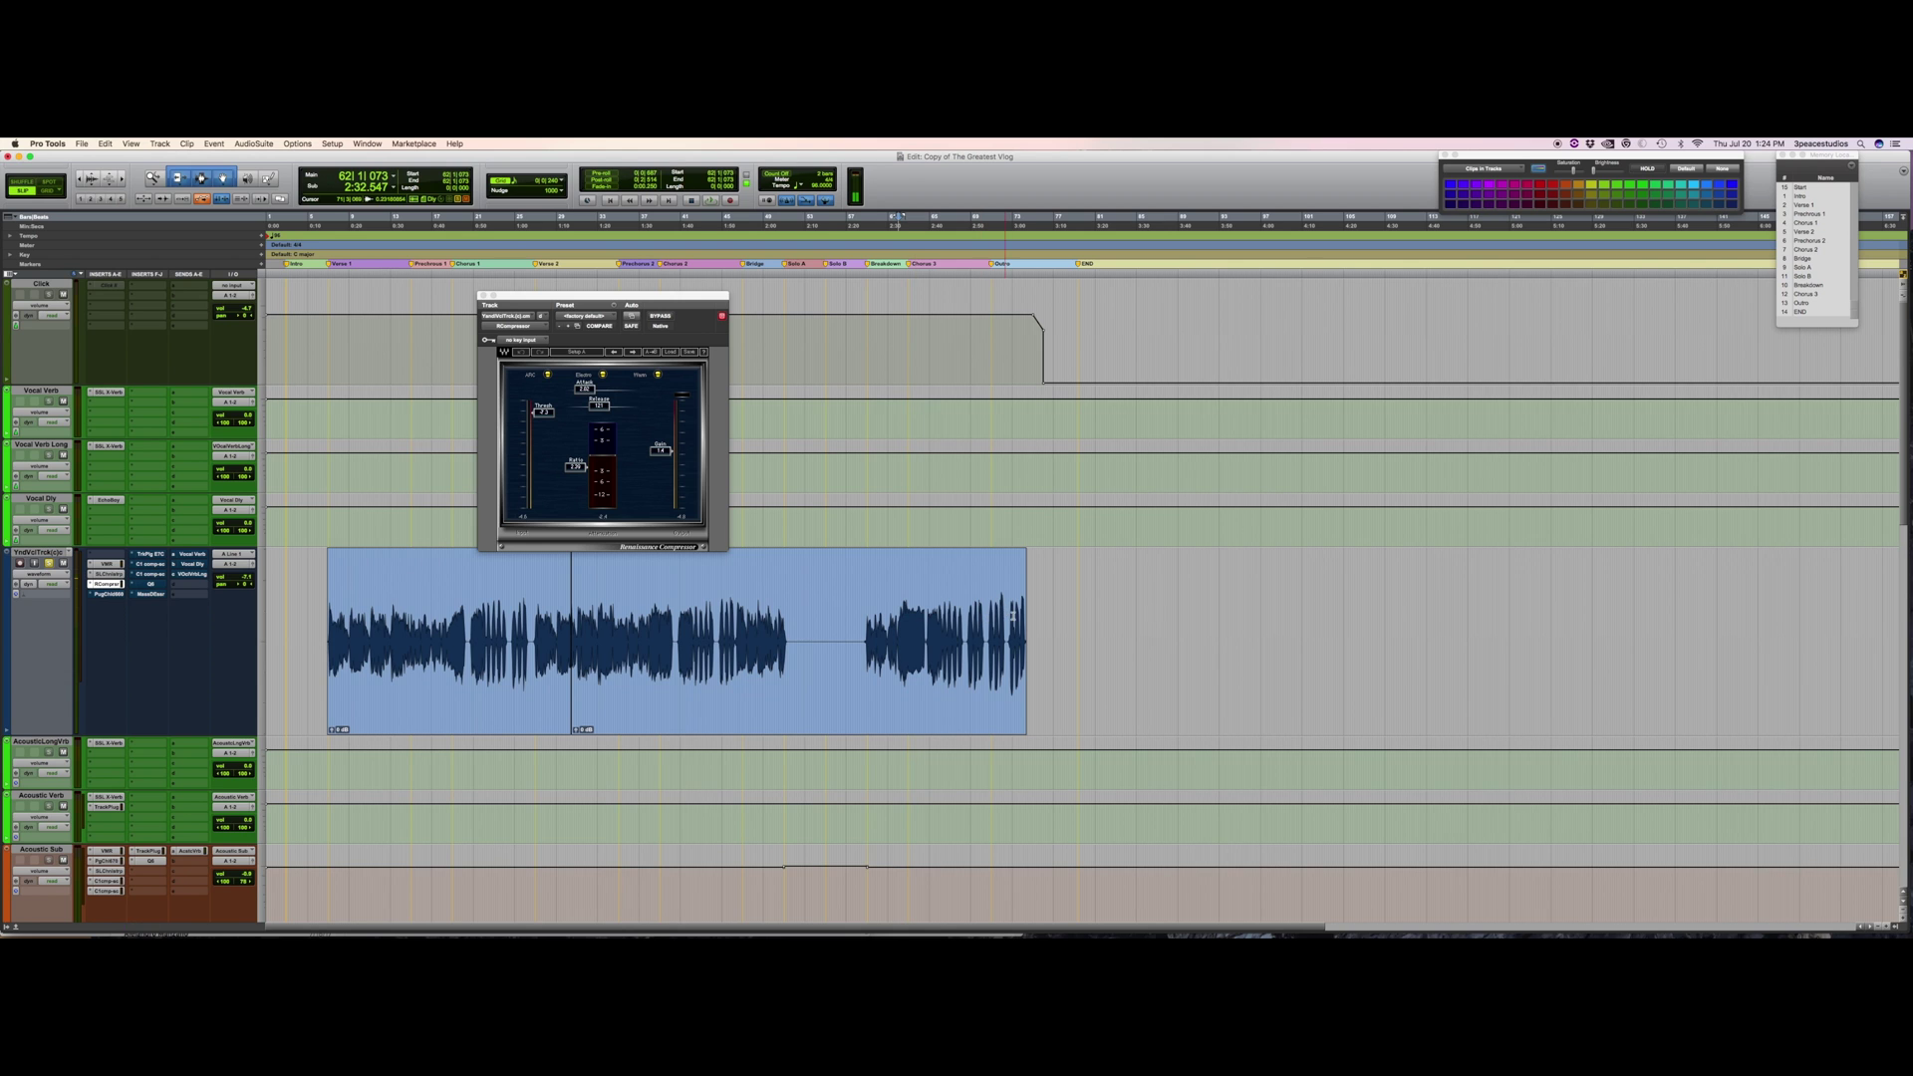
pyautogui.click(107, 584)
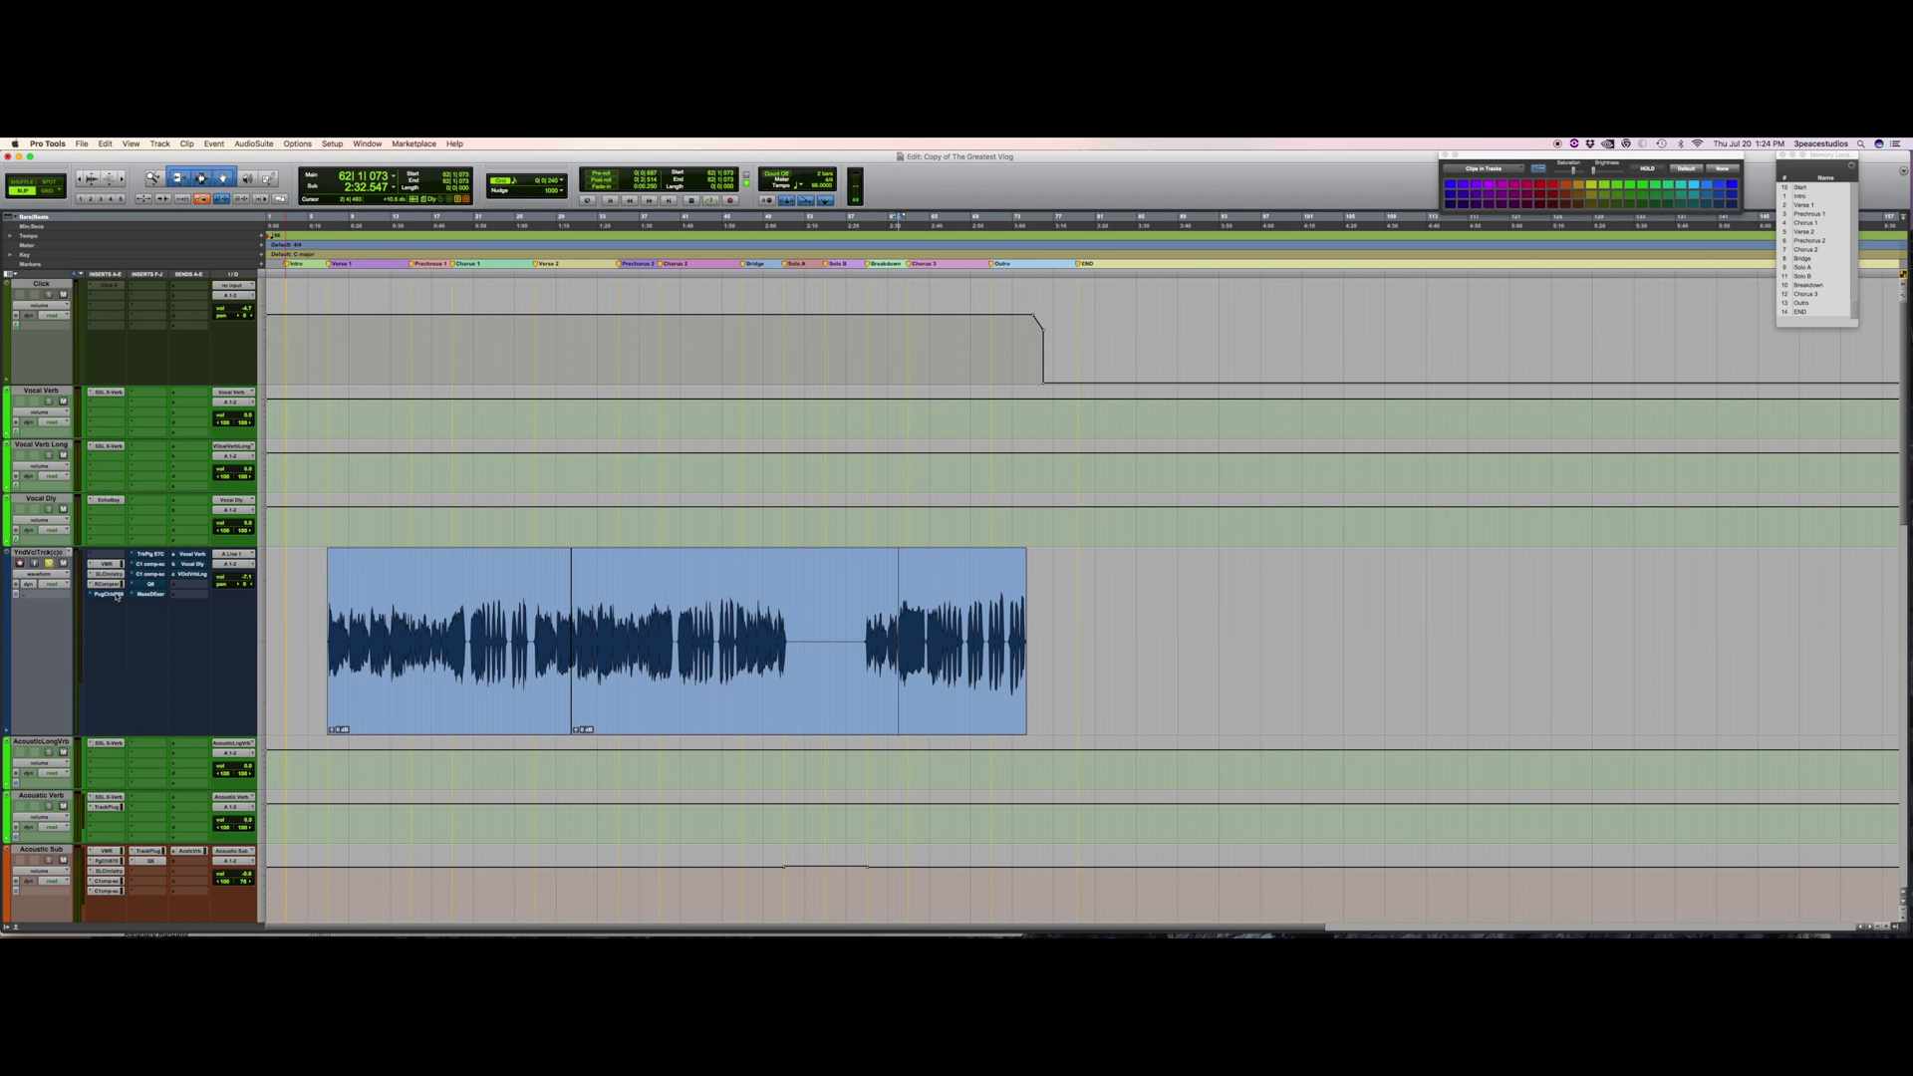
# Open the lead vocal's PuigChild 660, take it out of bypass and play the vocal from Chorus 2.
pyautogui.click(115, 595)
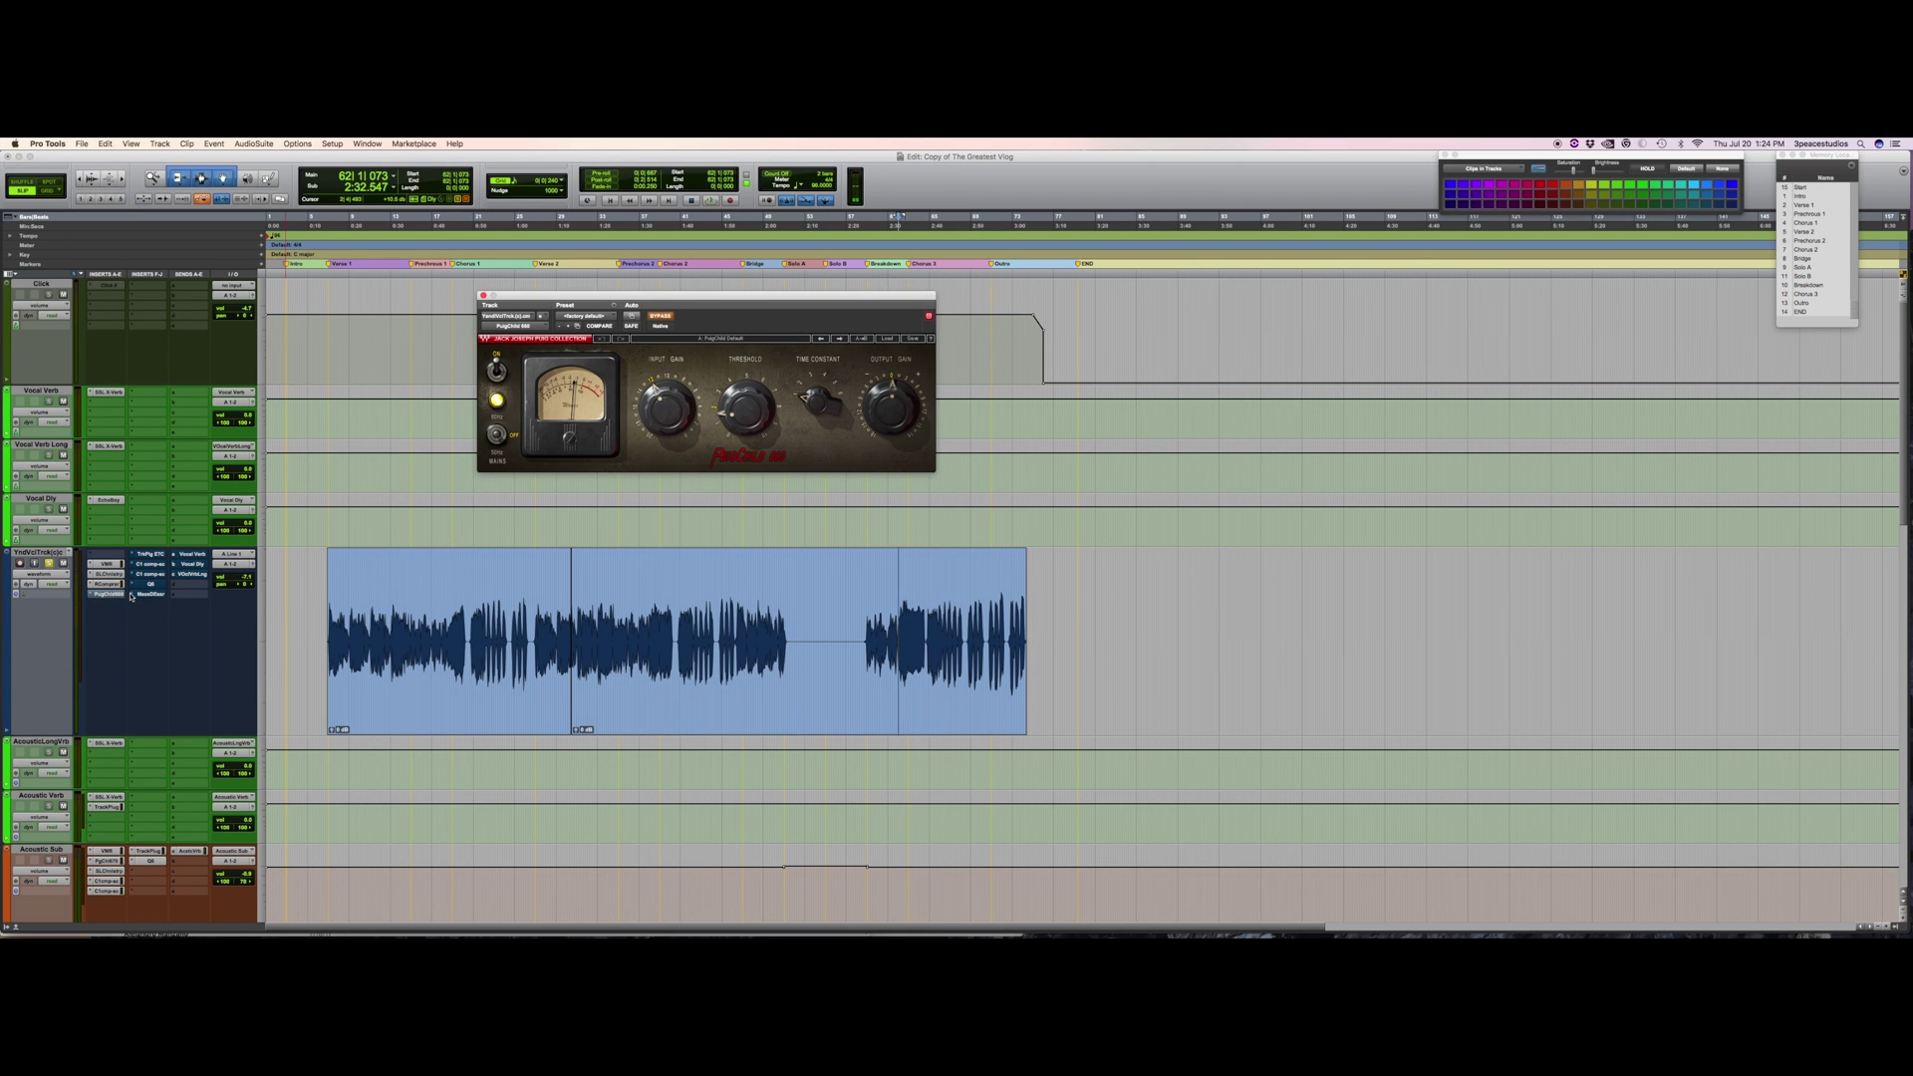
pyautogui.keyDown('super'); pyautogui.click(129, 595); pyautogui.keyUp('super')
pyautogui.click(695, 618)
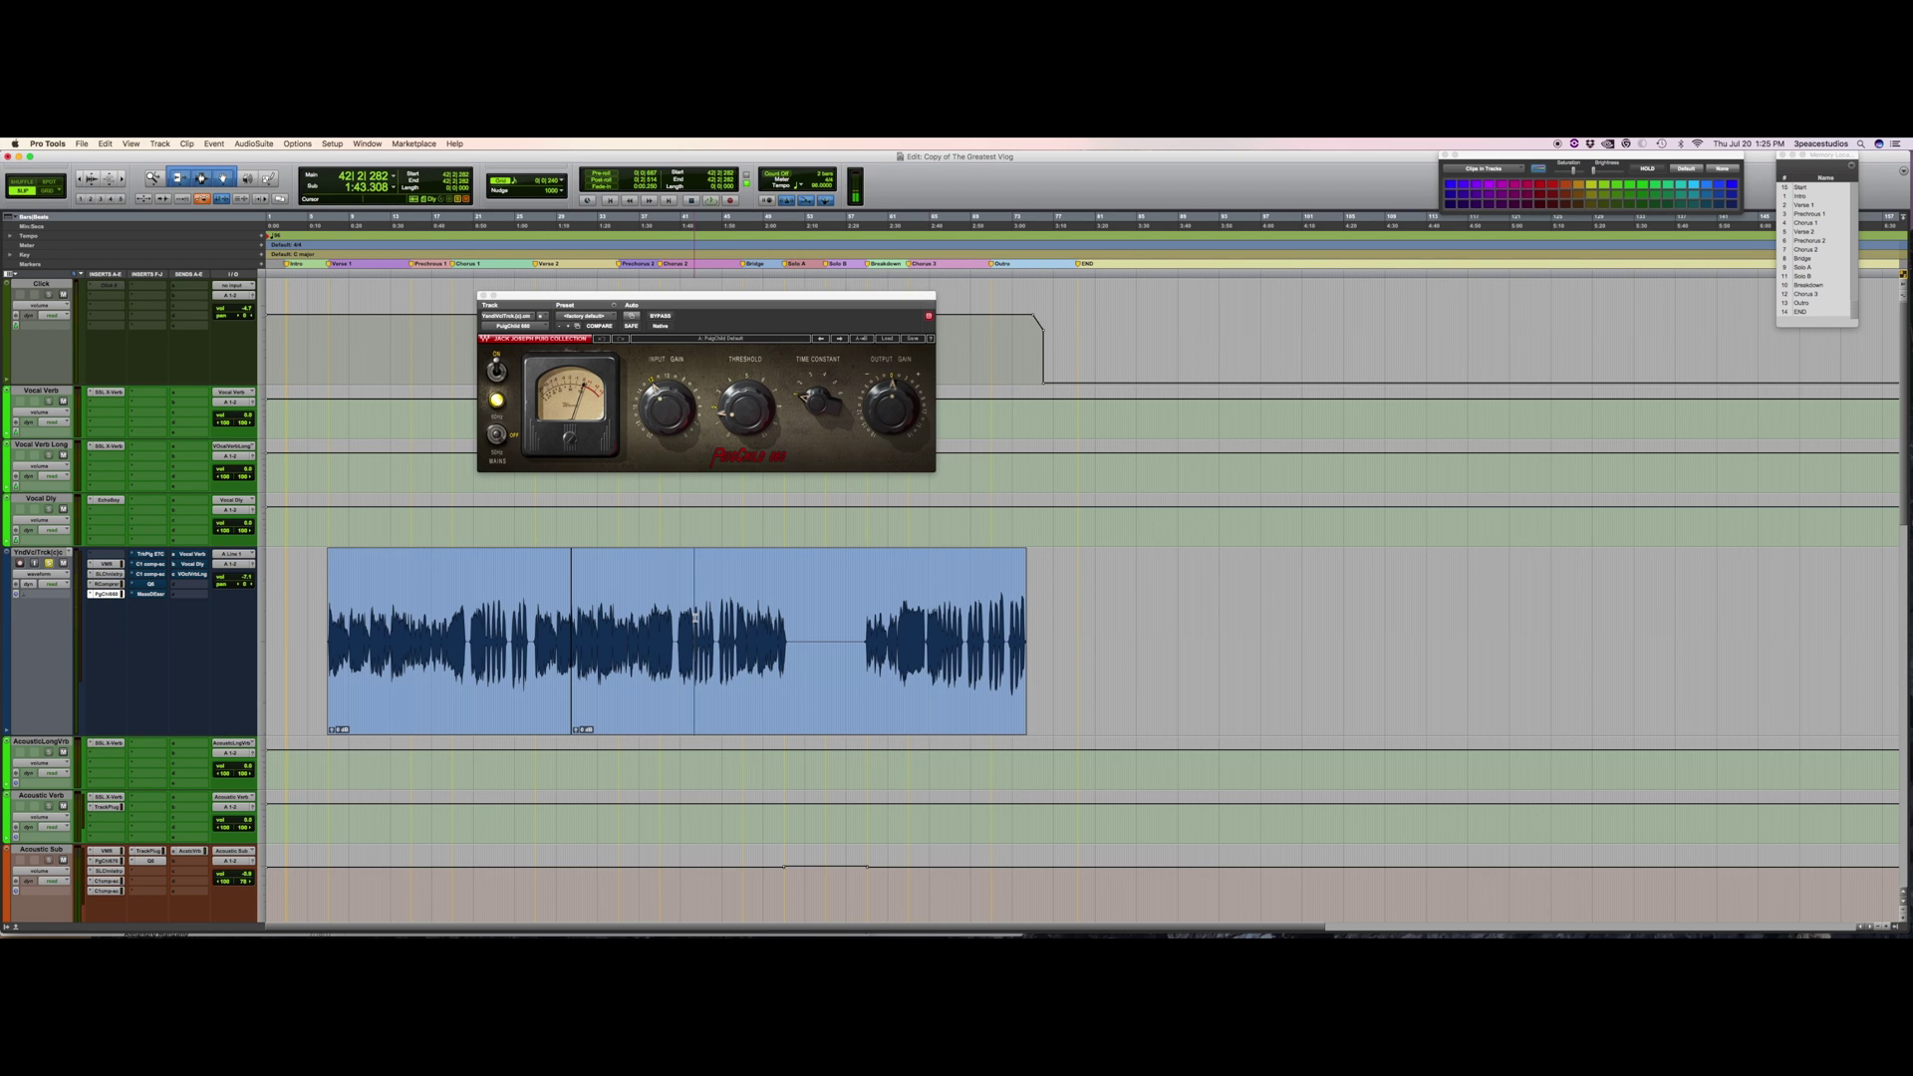
pyautogui.press('space')
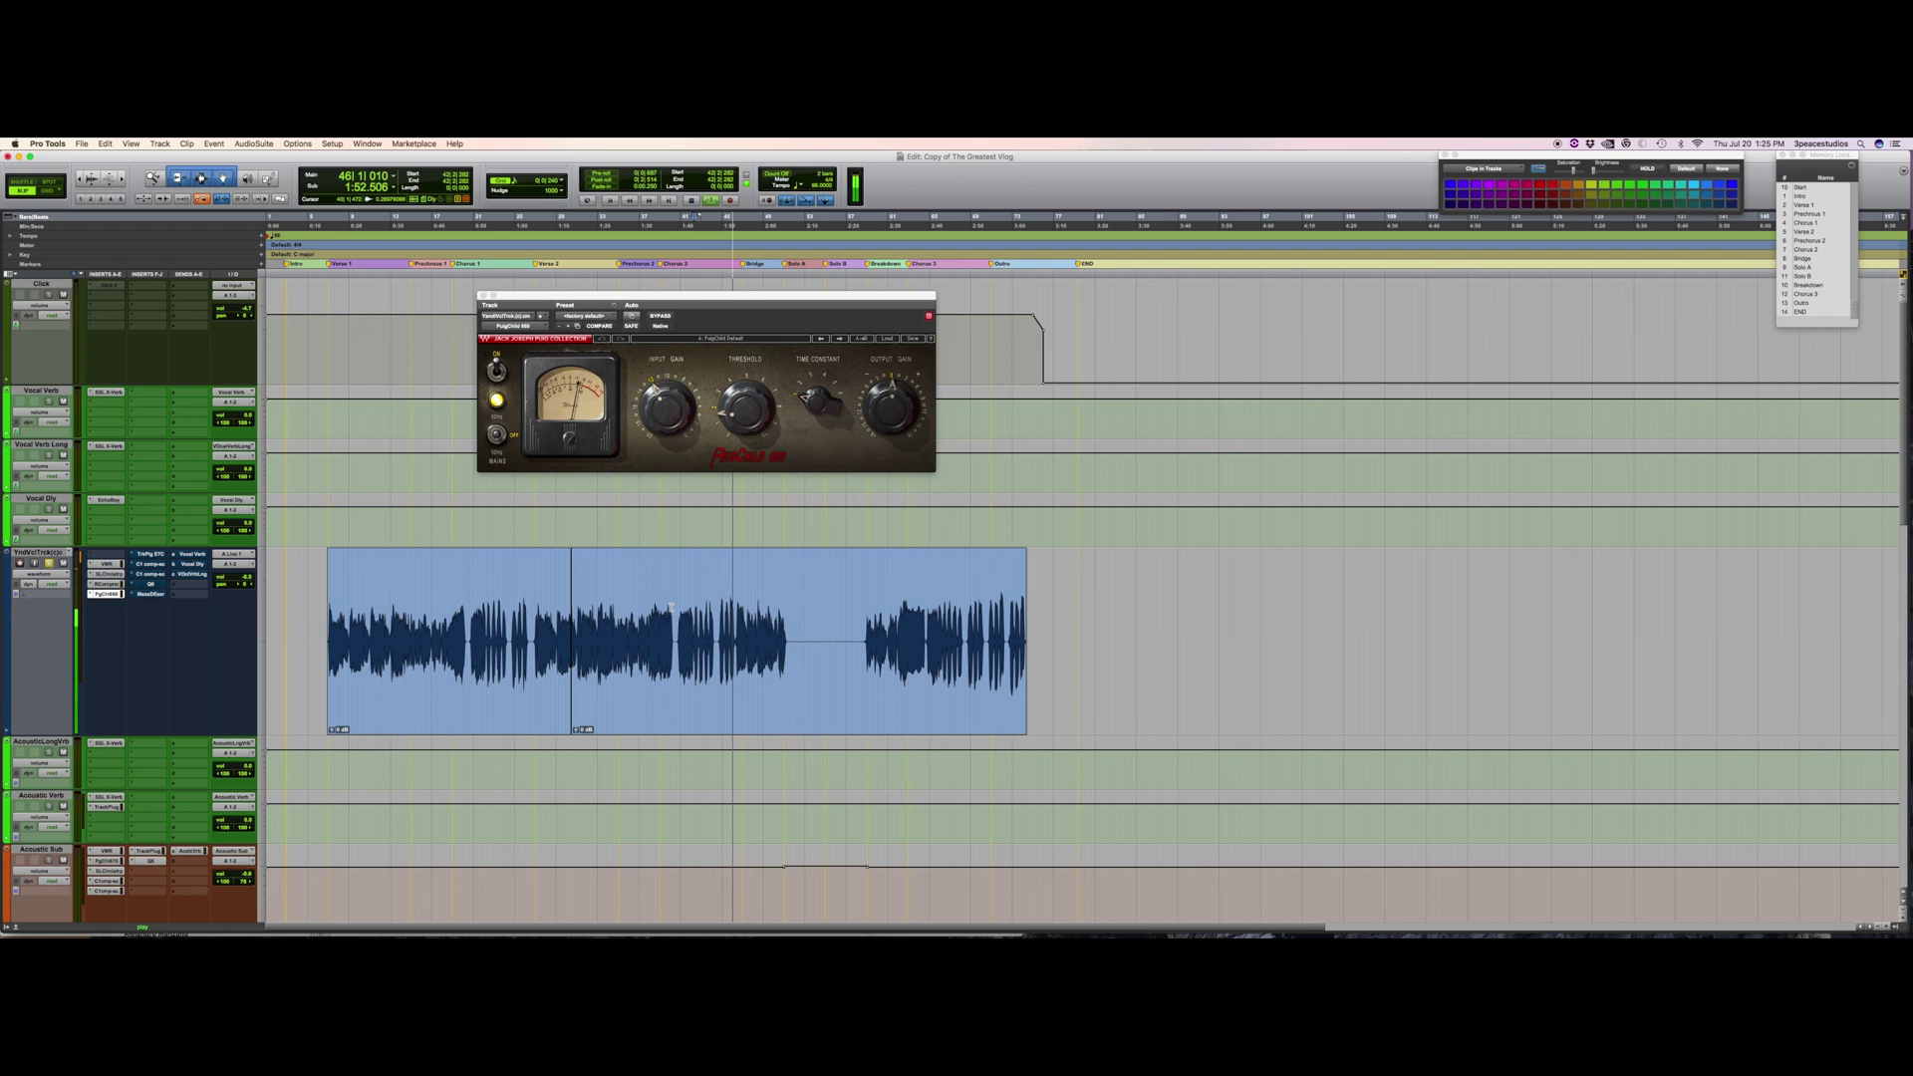
pyautogui.press('space')
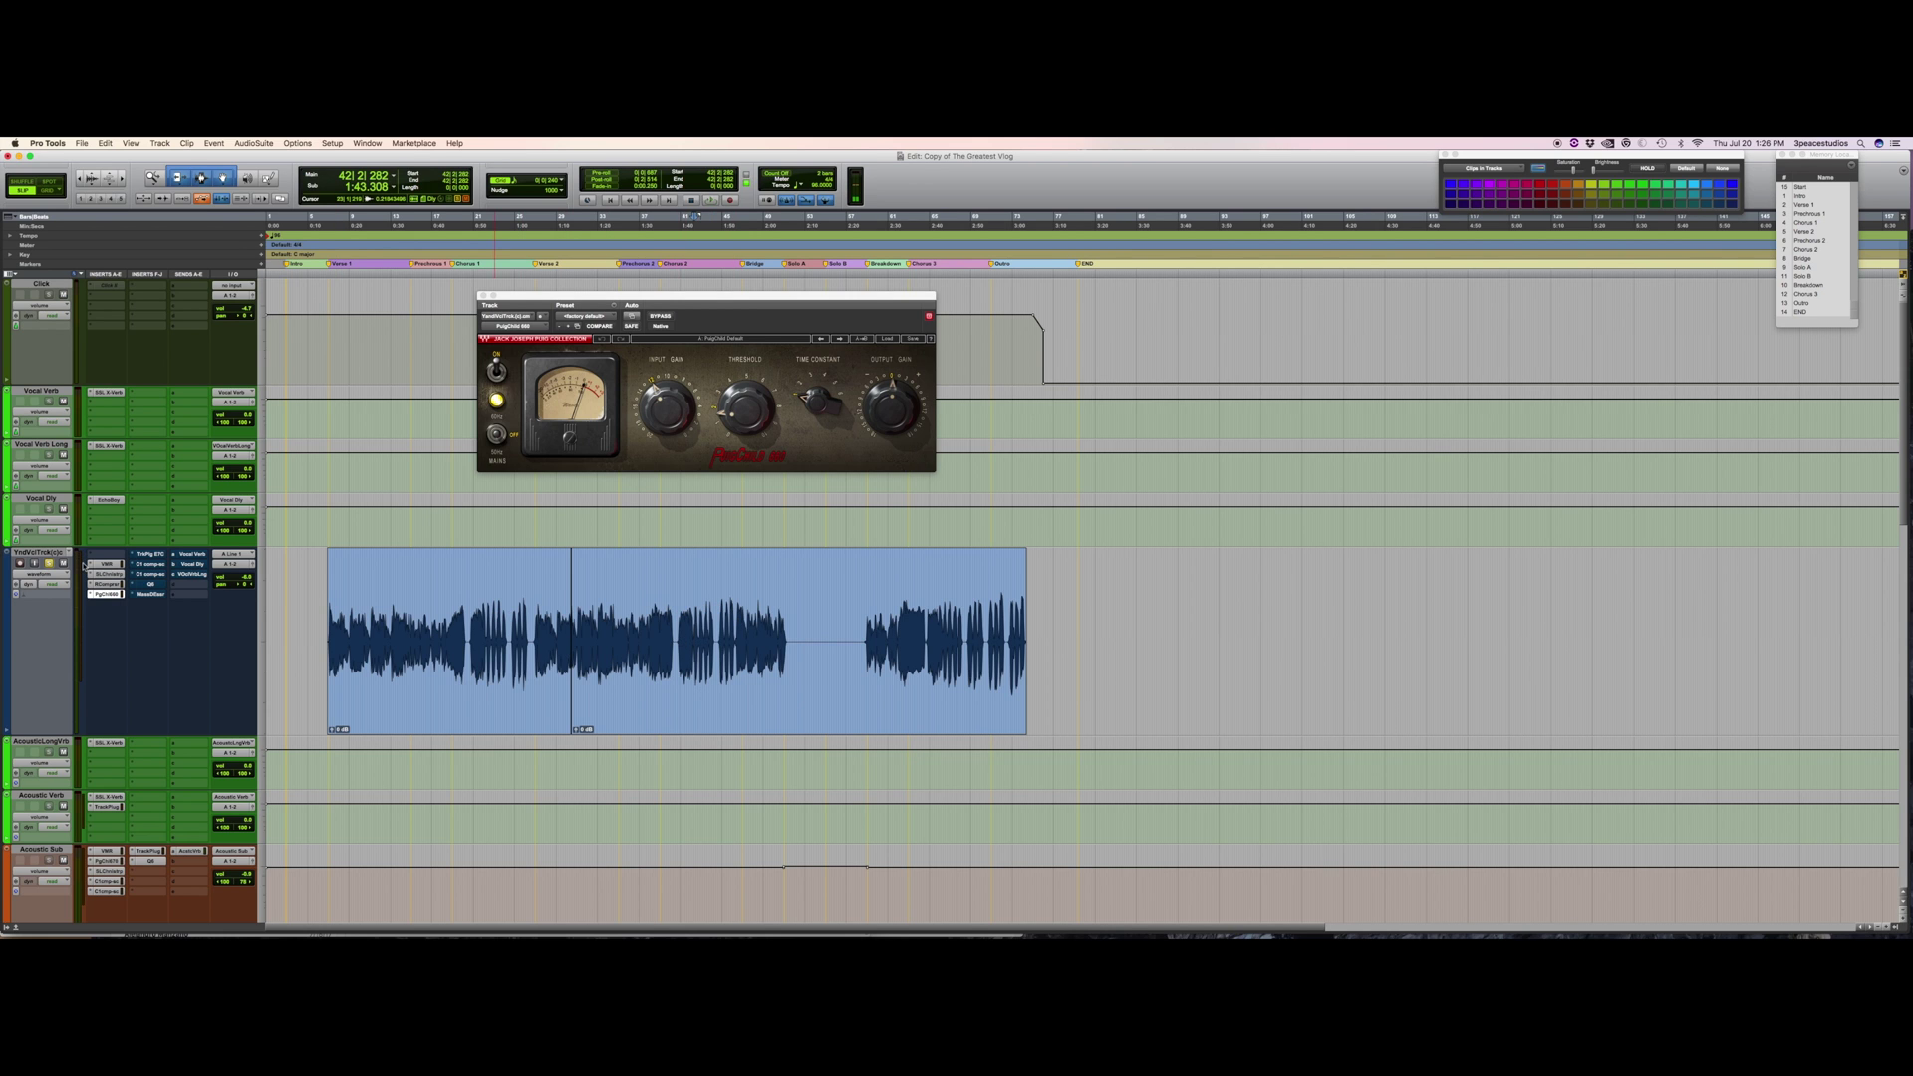
# Open the lead vocal's TrackPlug, move its window higher and select the band making the narrow EQ cut.
pyautogui.click(150, 554)
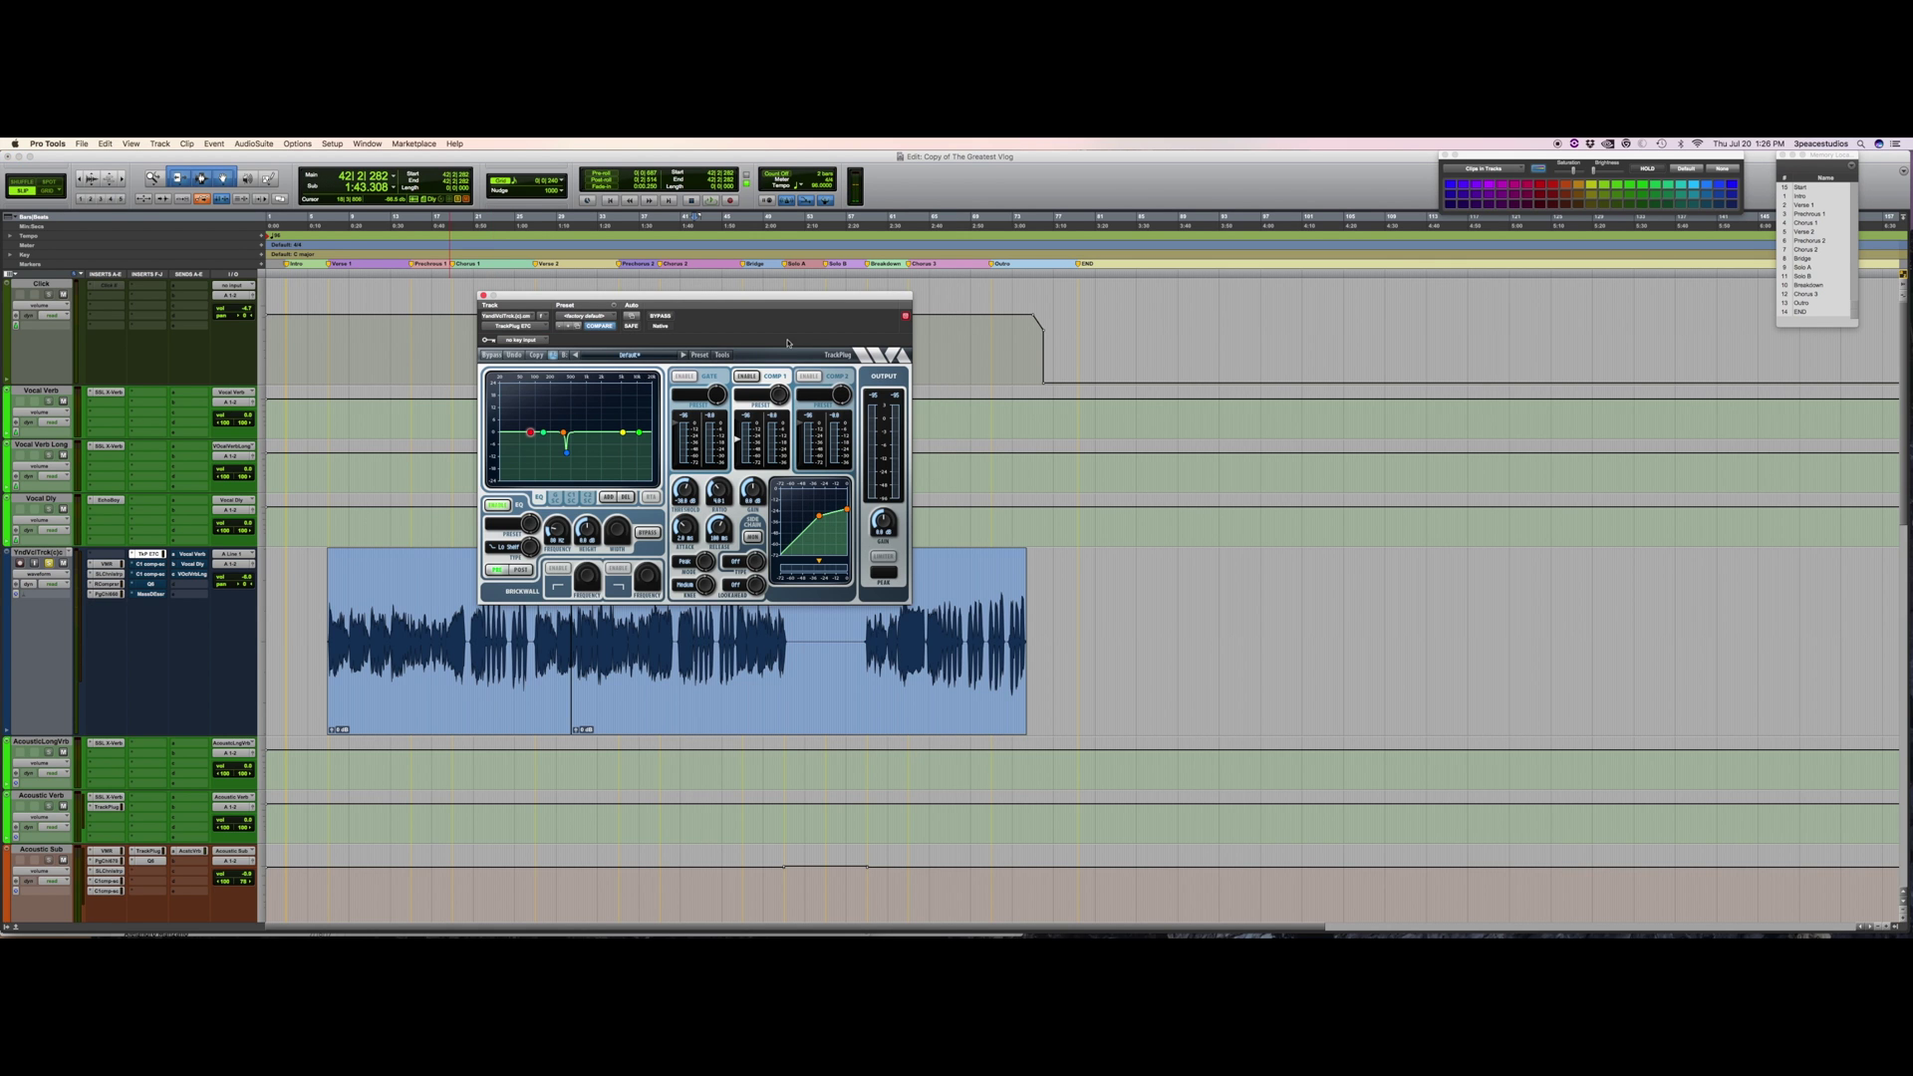
pyautogui.click(711, 273)
pyautogui.moveTo(711, 273); pyautogui.dragTo(713, 252)
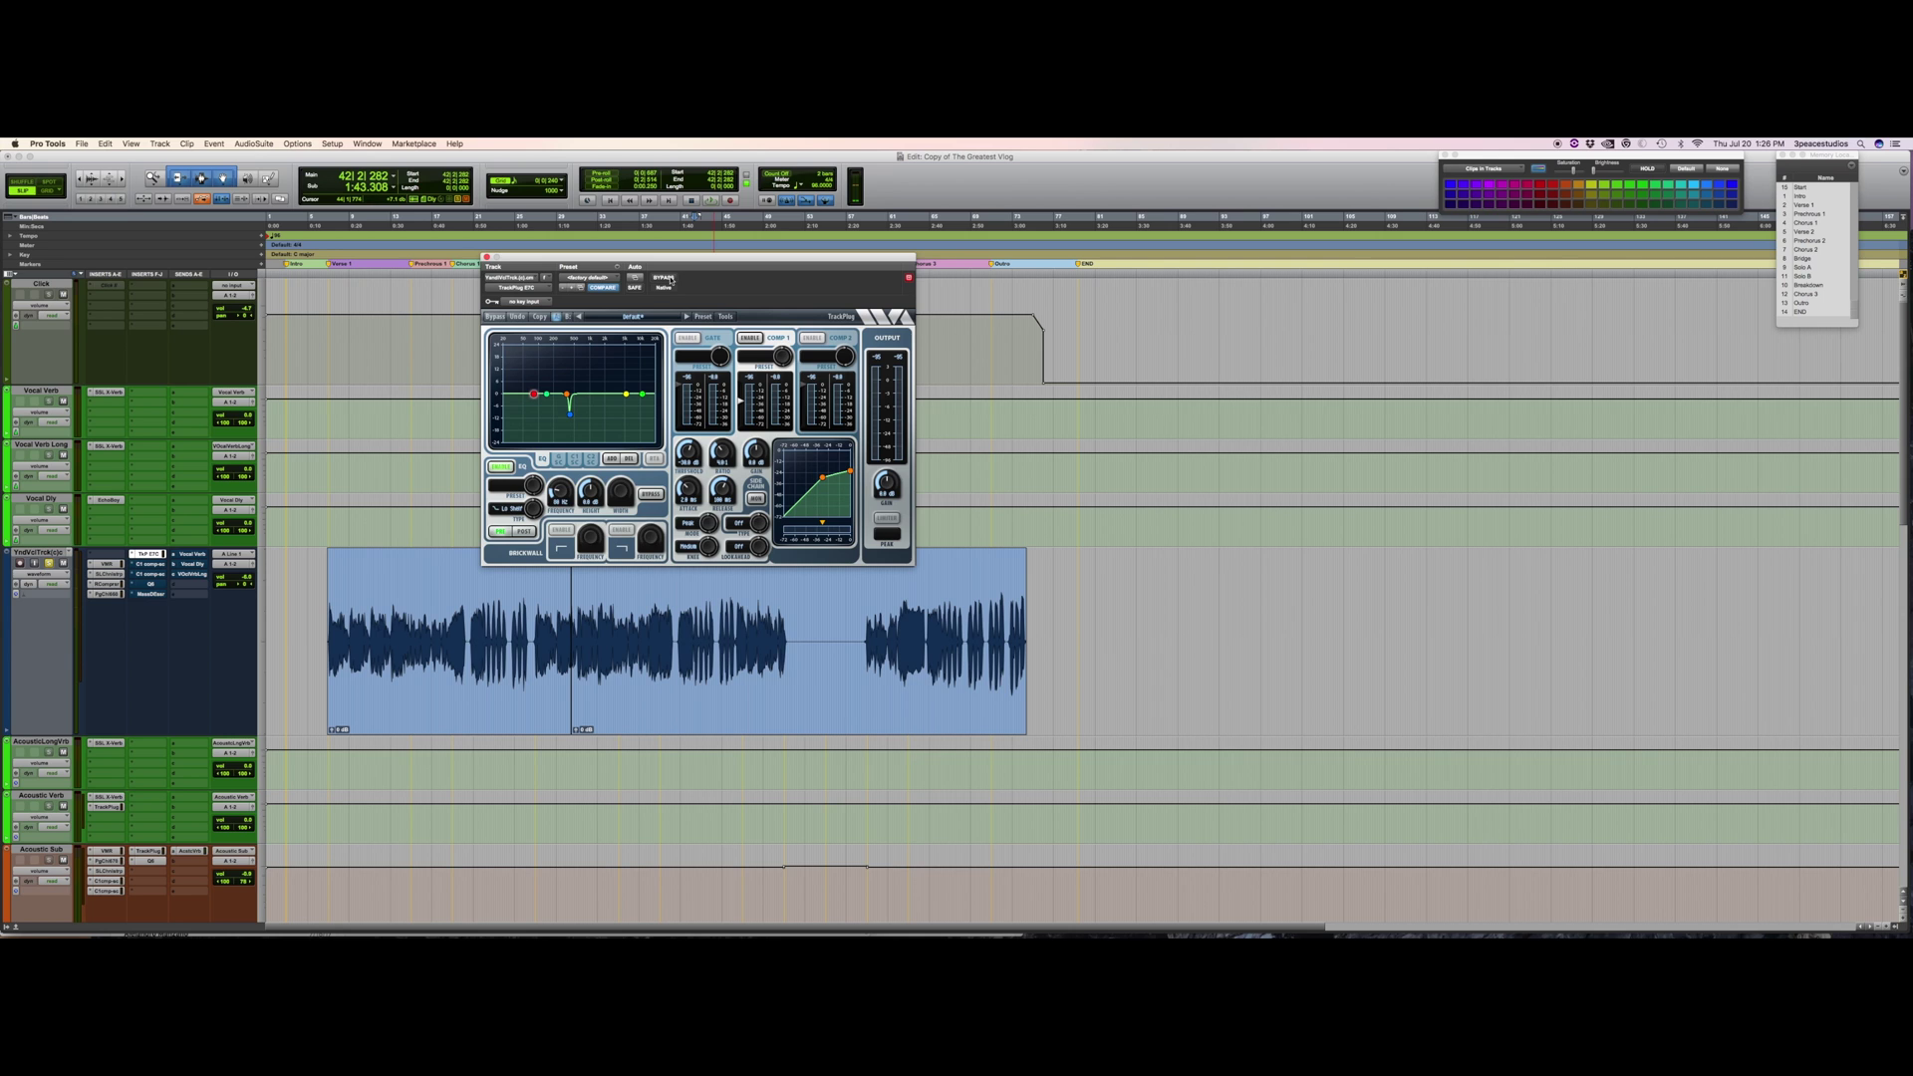
pyautogui.click(569, 410)
# Play the vocal's opening repeatedly, comparing TrackPlug bypassed and active, and leave it active.
pyautogui.click(664, 278)
pyautogui.press('space')
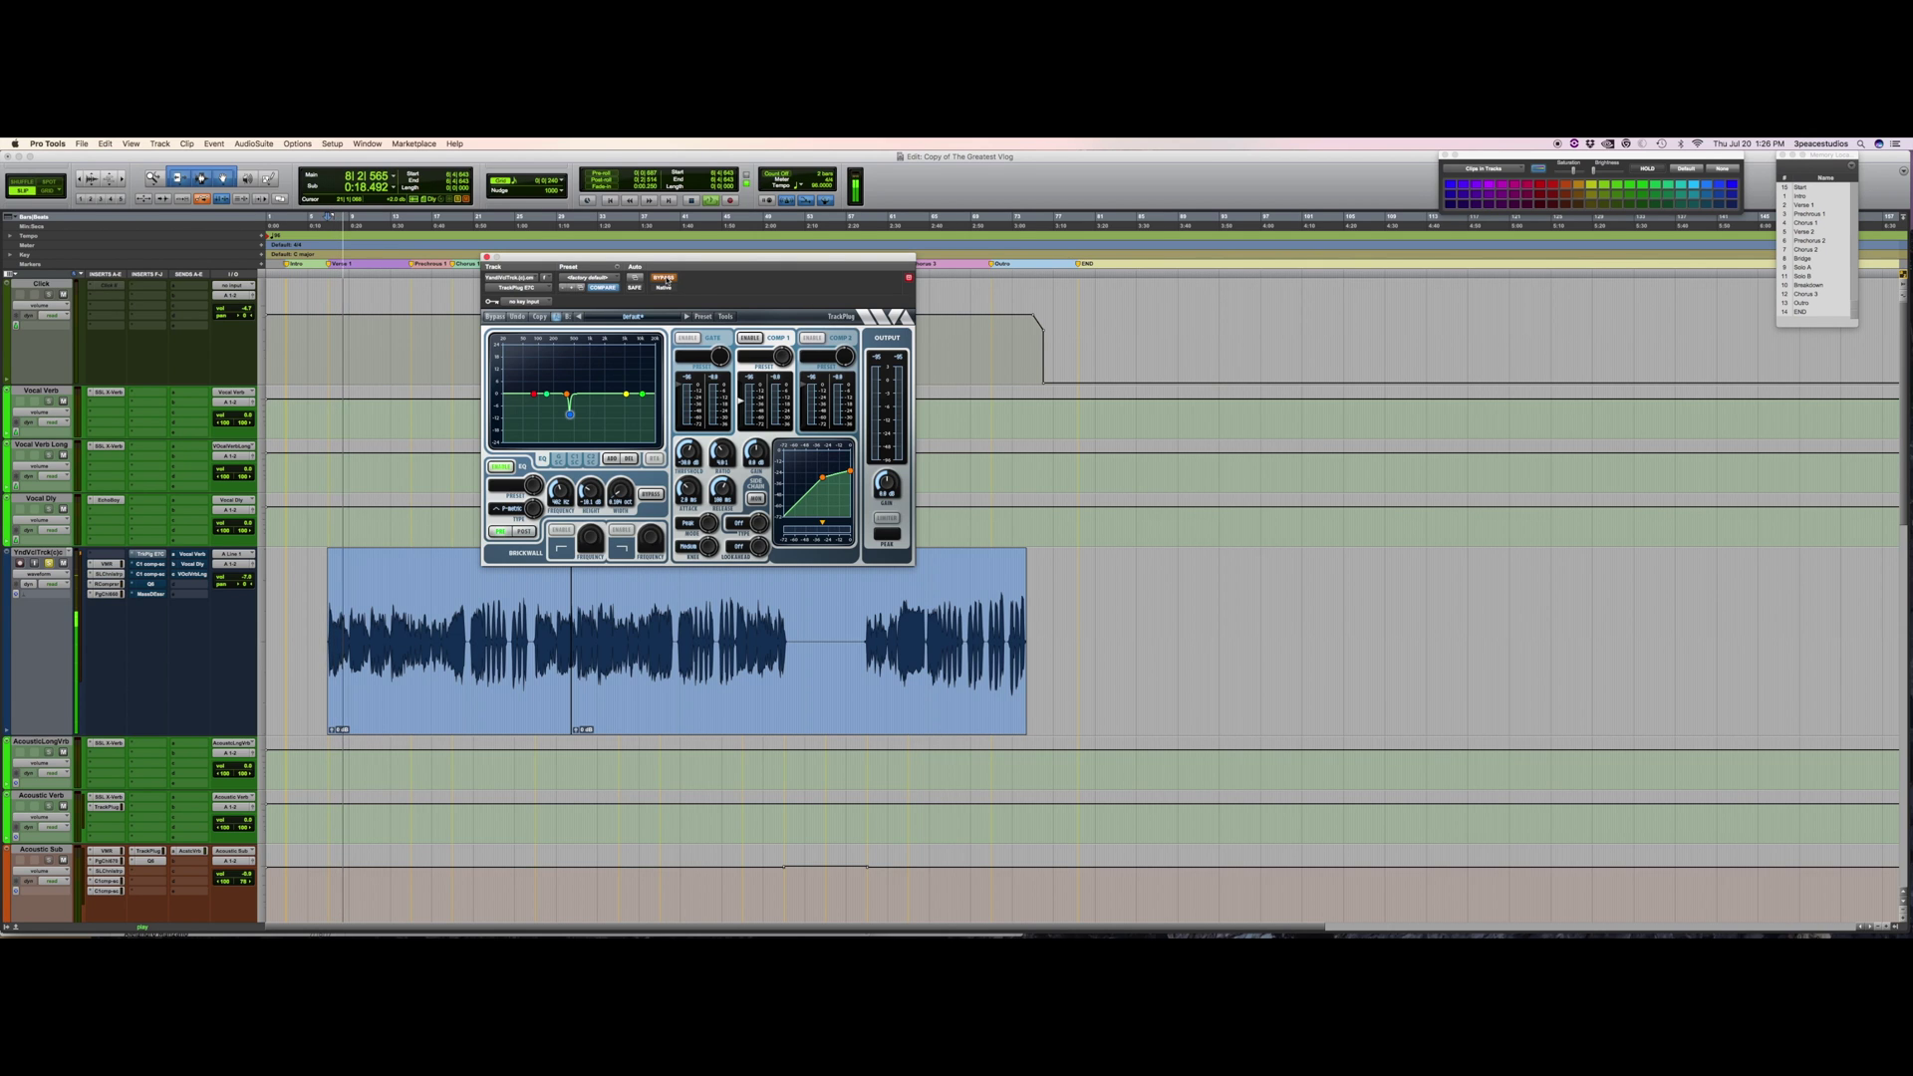
pyautogui.press('space')
pyautogui.click(663, 278)
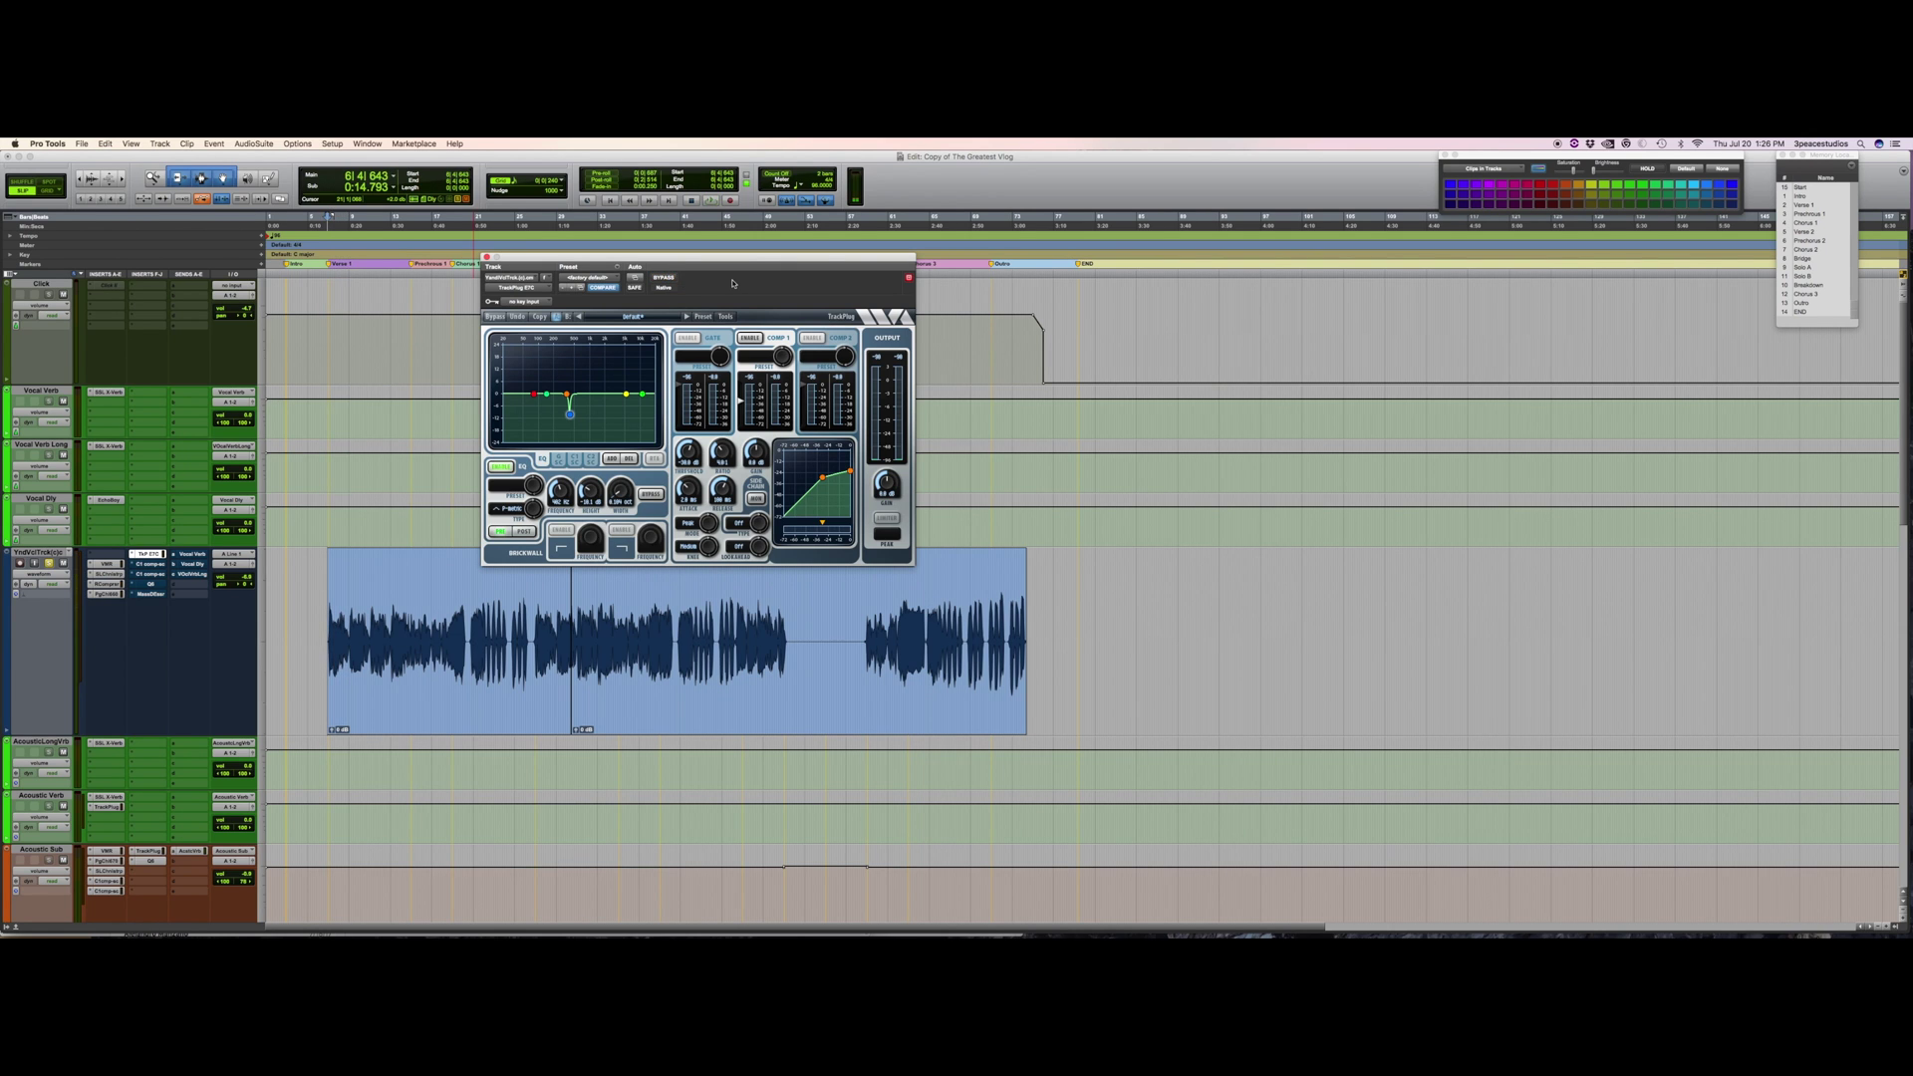
pyautogui.press('space')
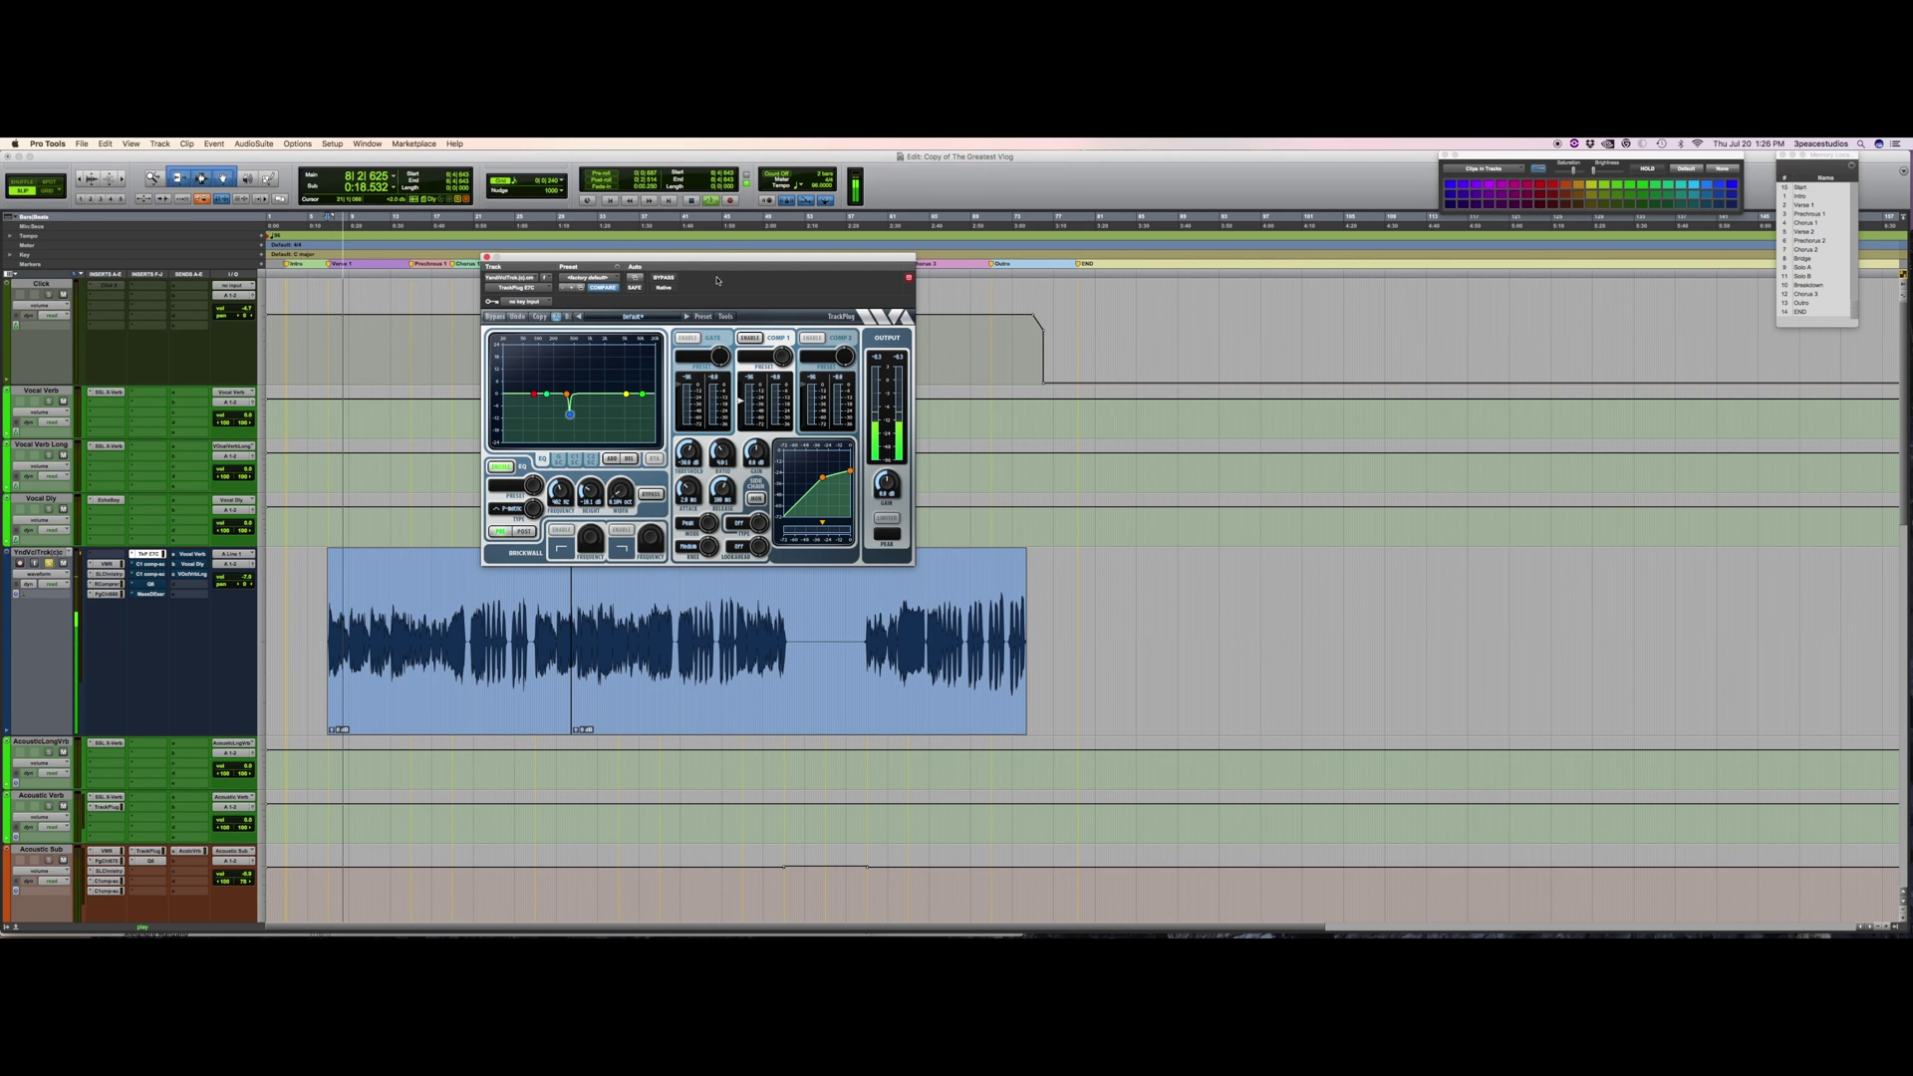
pyautogui.press('space')
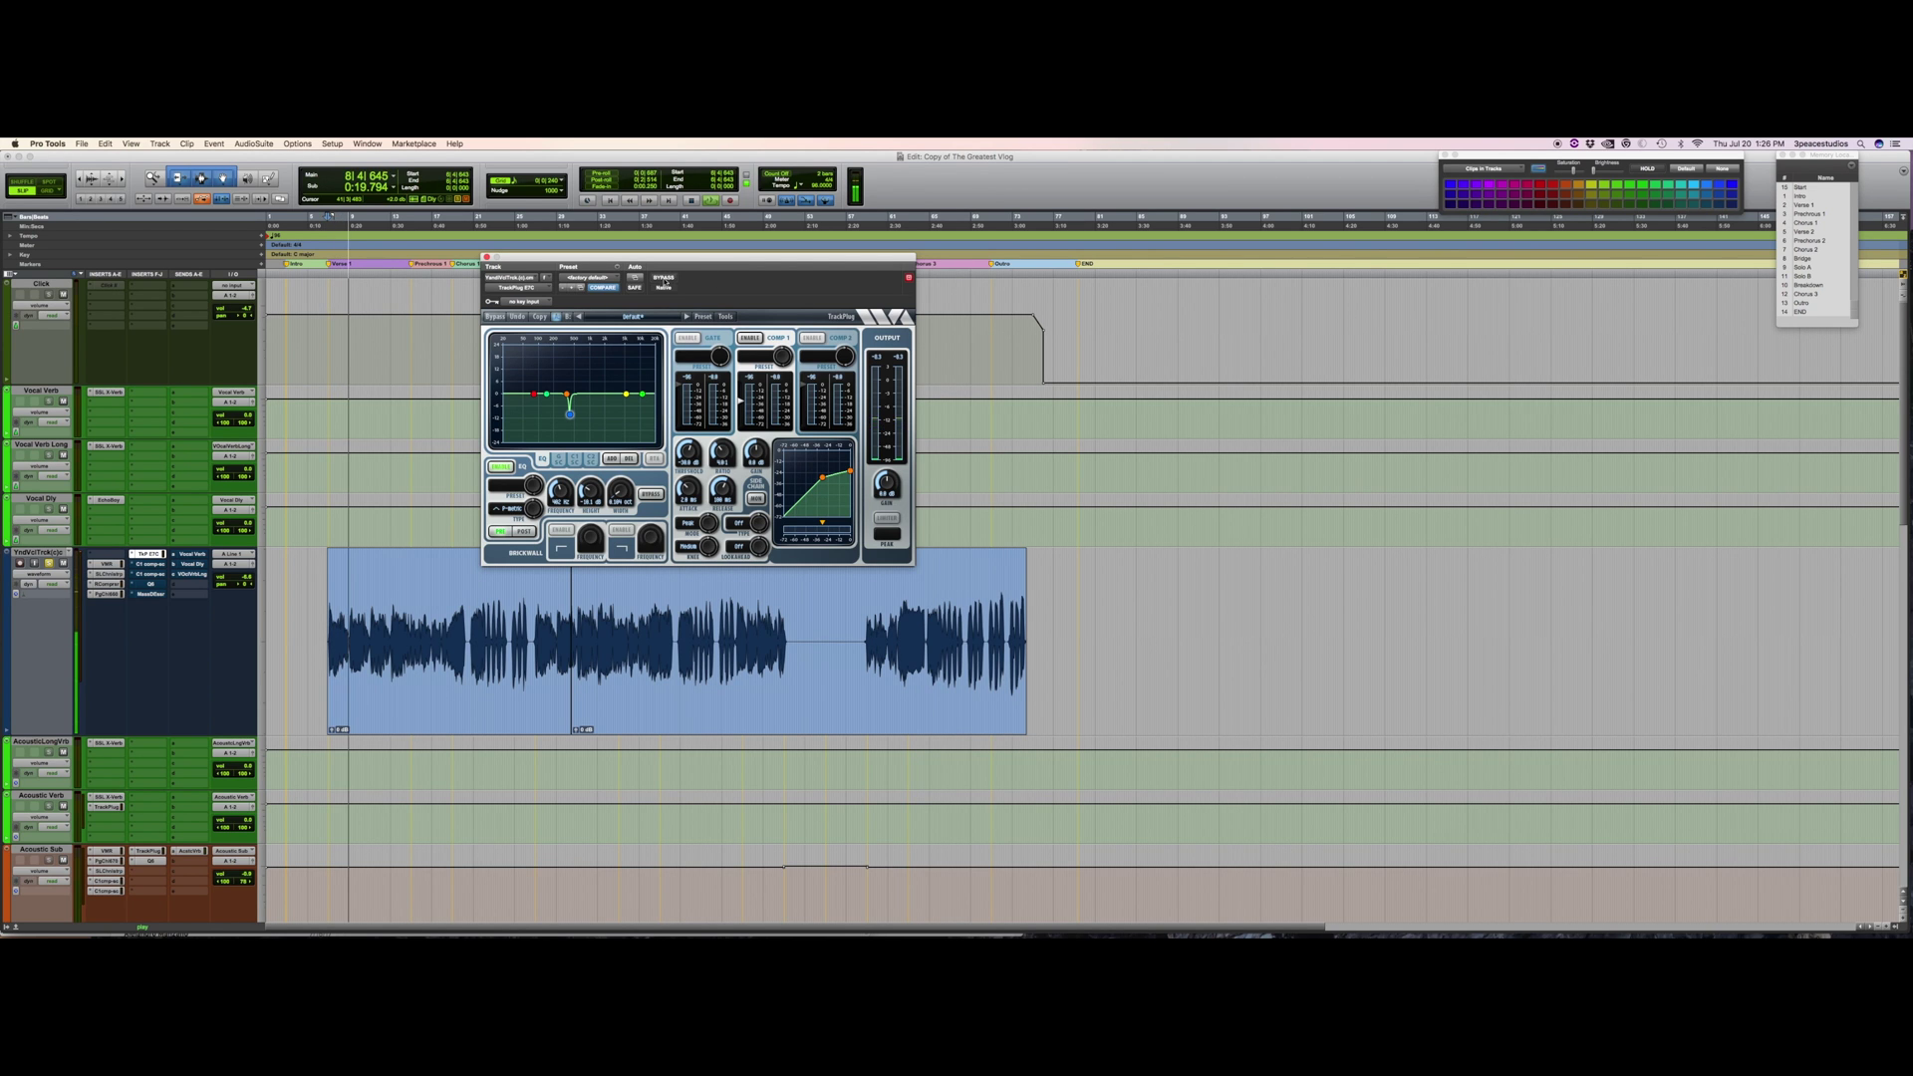
pyautogui.click(664, 277)
pyautogui.press('space')
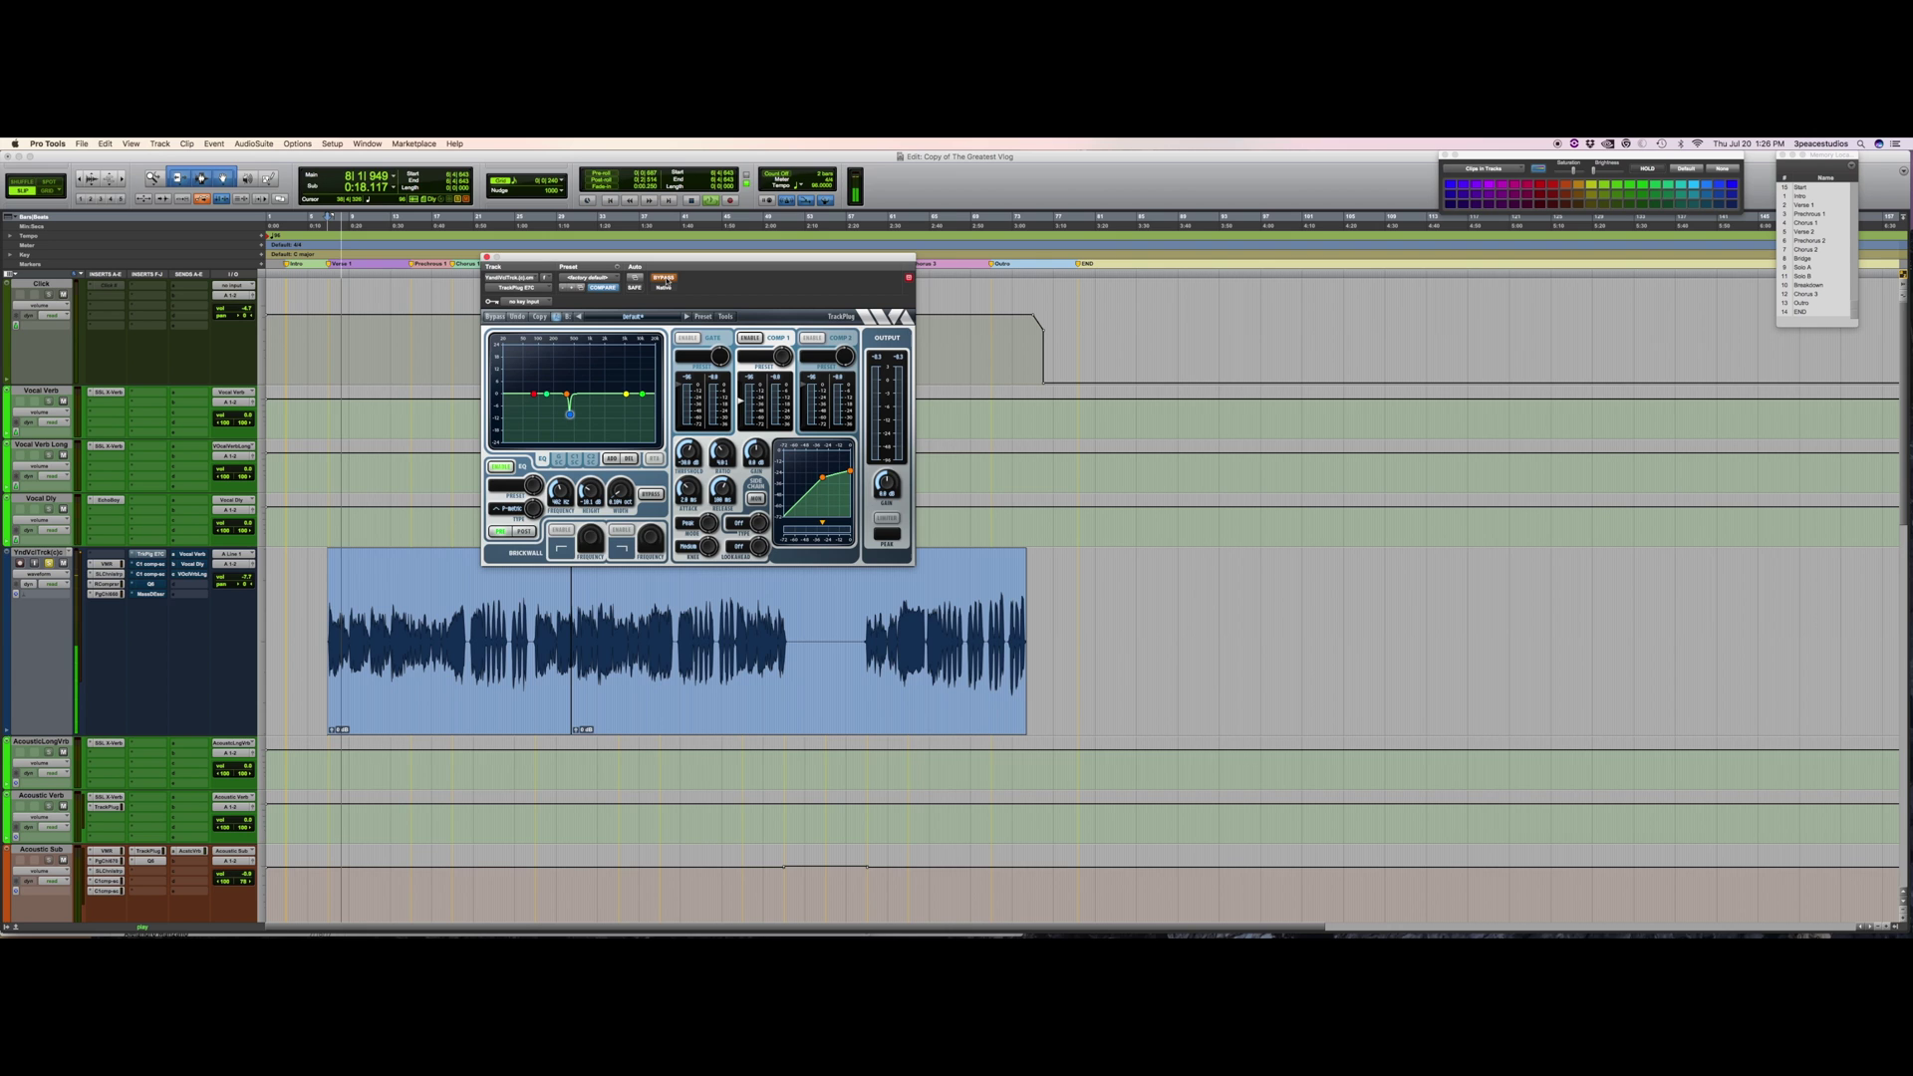
pyautogui.click(665, 282)
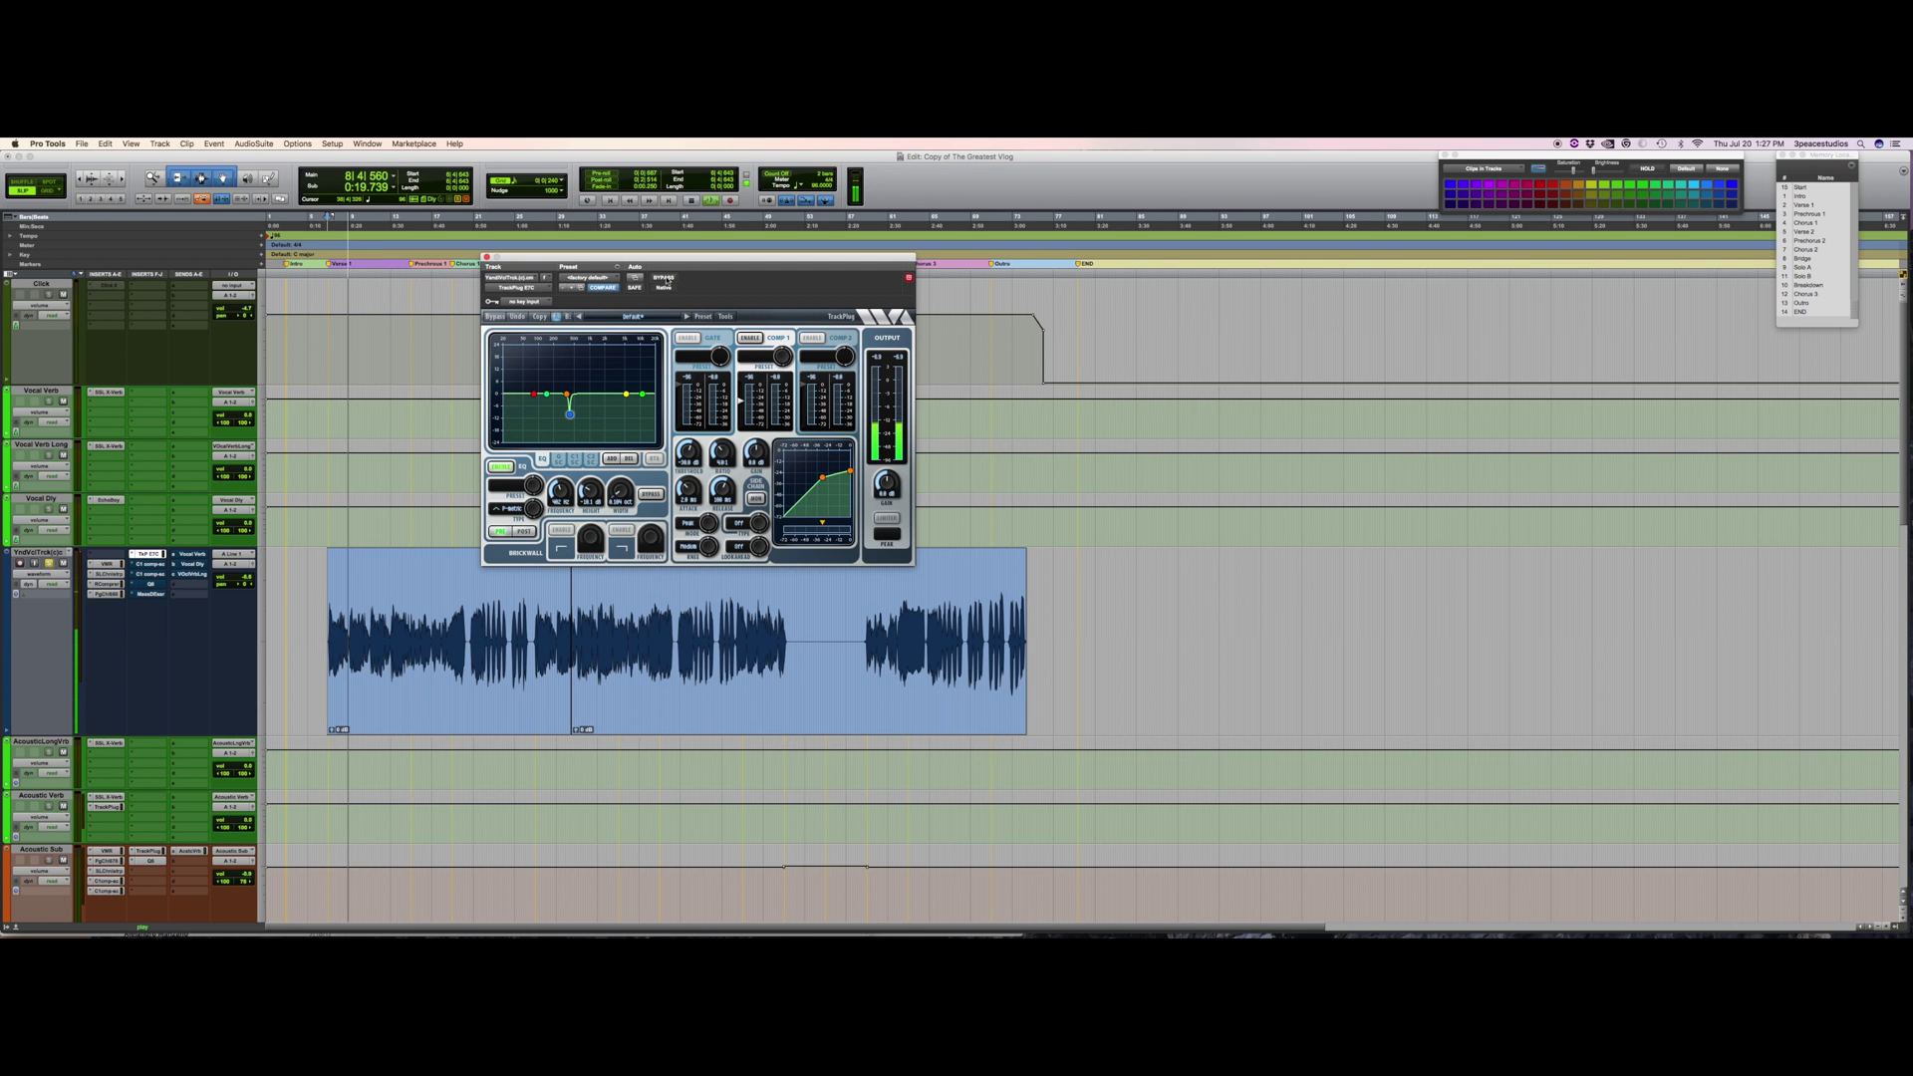
# Open the lead vocal's first C1 Compressor Side Chain and leave it out of bypass after toggling it.
pyautogui.click(151, 565)
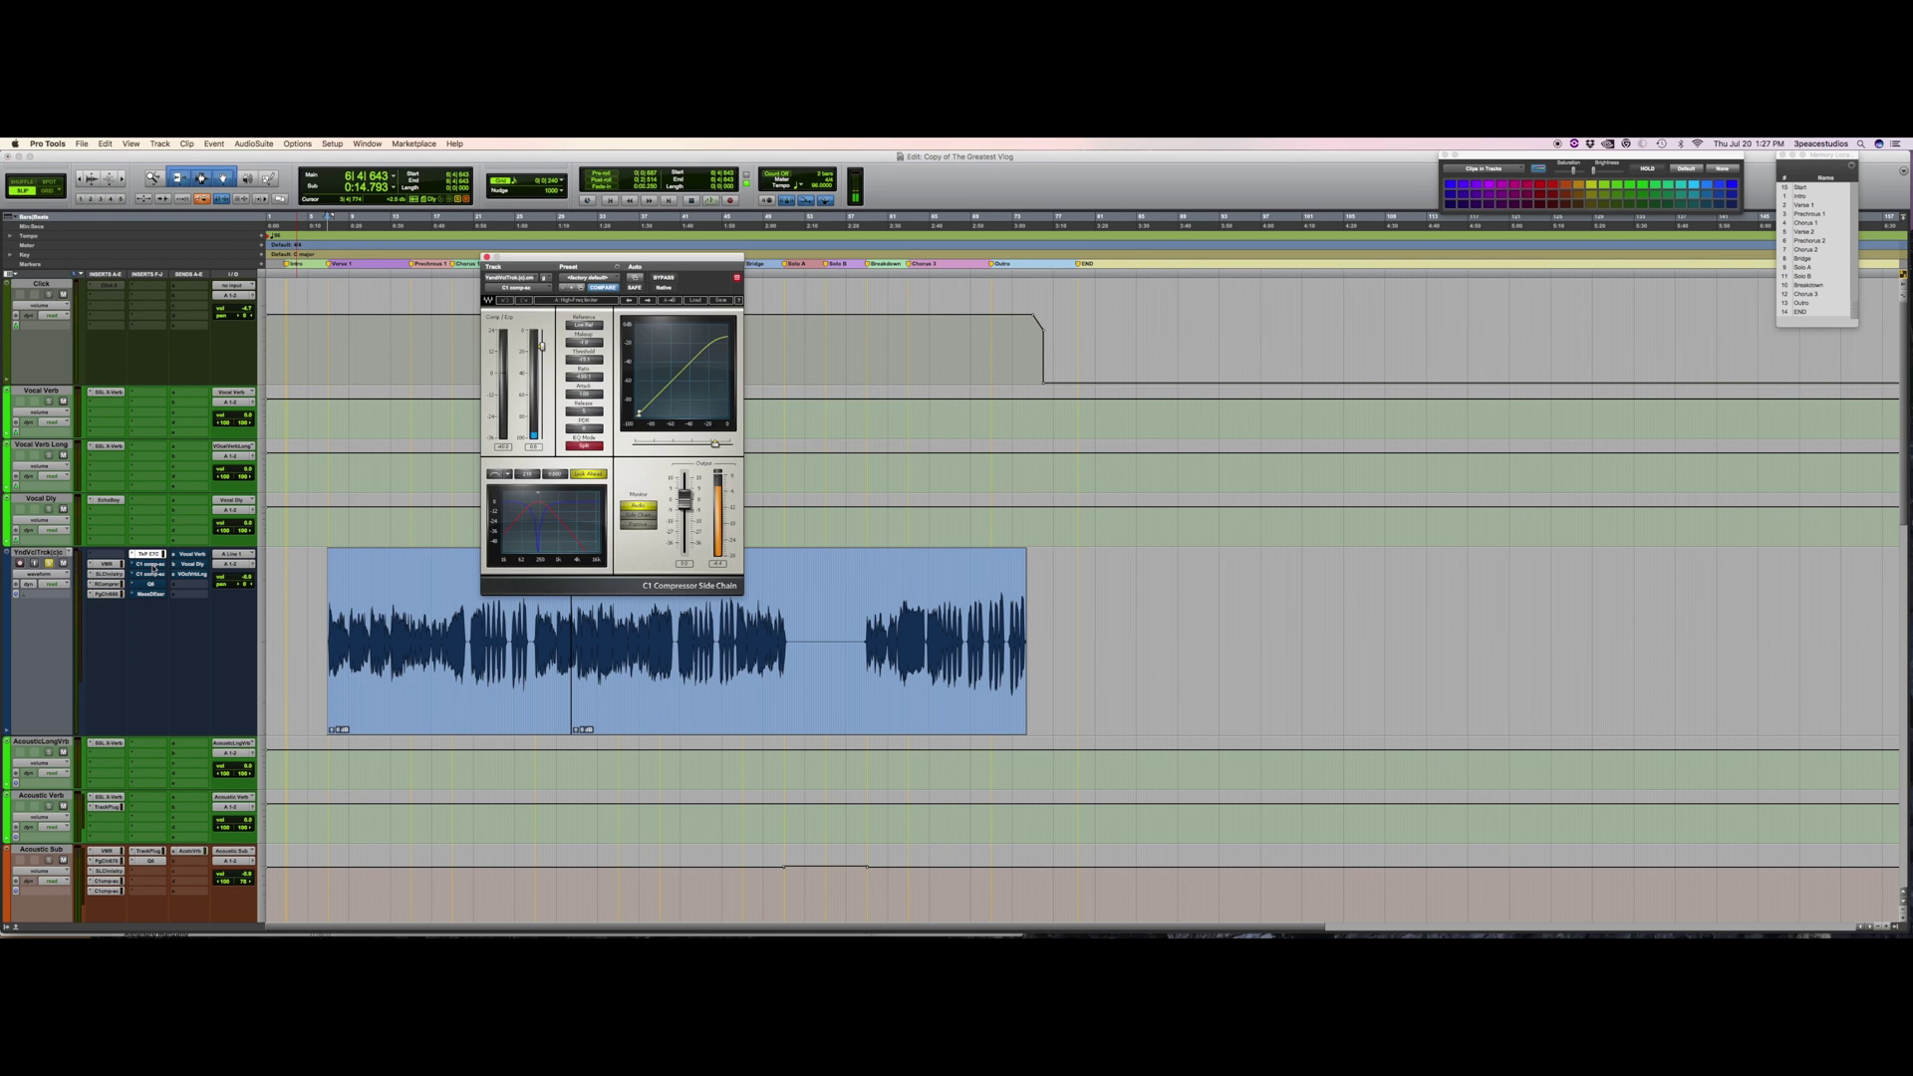
pyautogui.keyDown('super'); pyautogui.click(152, 570); pyautogui.keyUp('super')
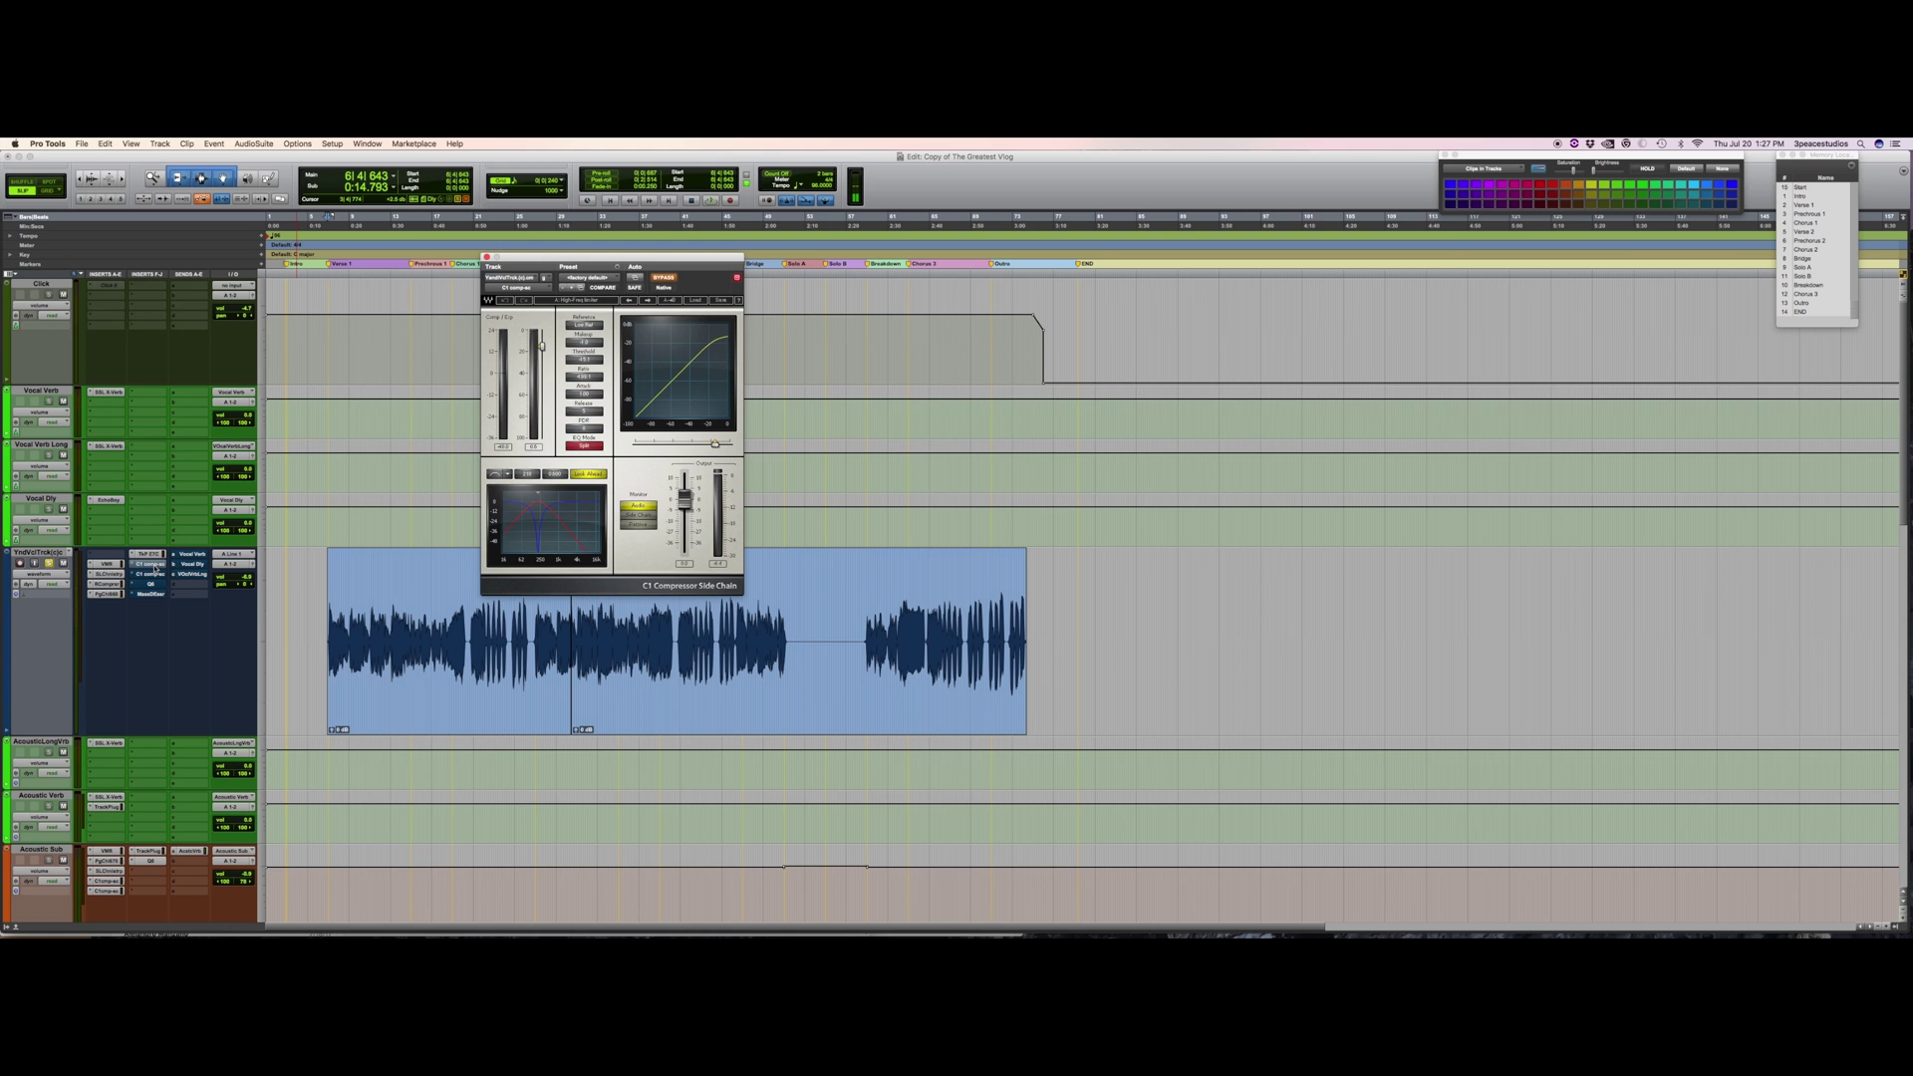
pyautogui.keyDown('super'); pyautogui.click(156, 568); pyautogui.keyUp('super')
# Play the vocal's opening through the first C1, switching its monitoring to the sidechain and back to audio.
pyautogui.click(309, 615)
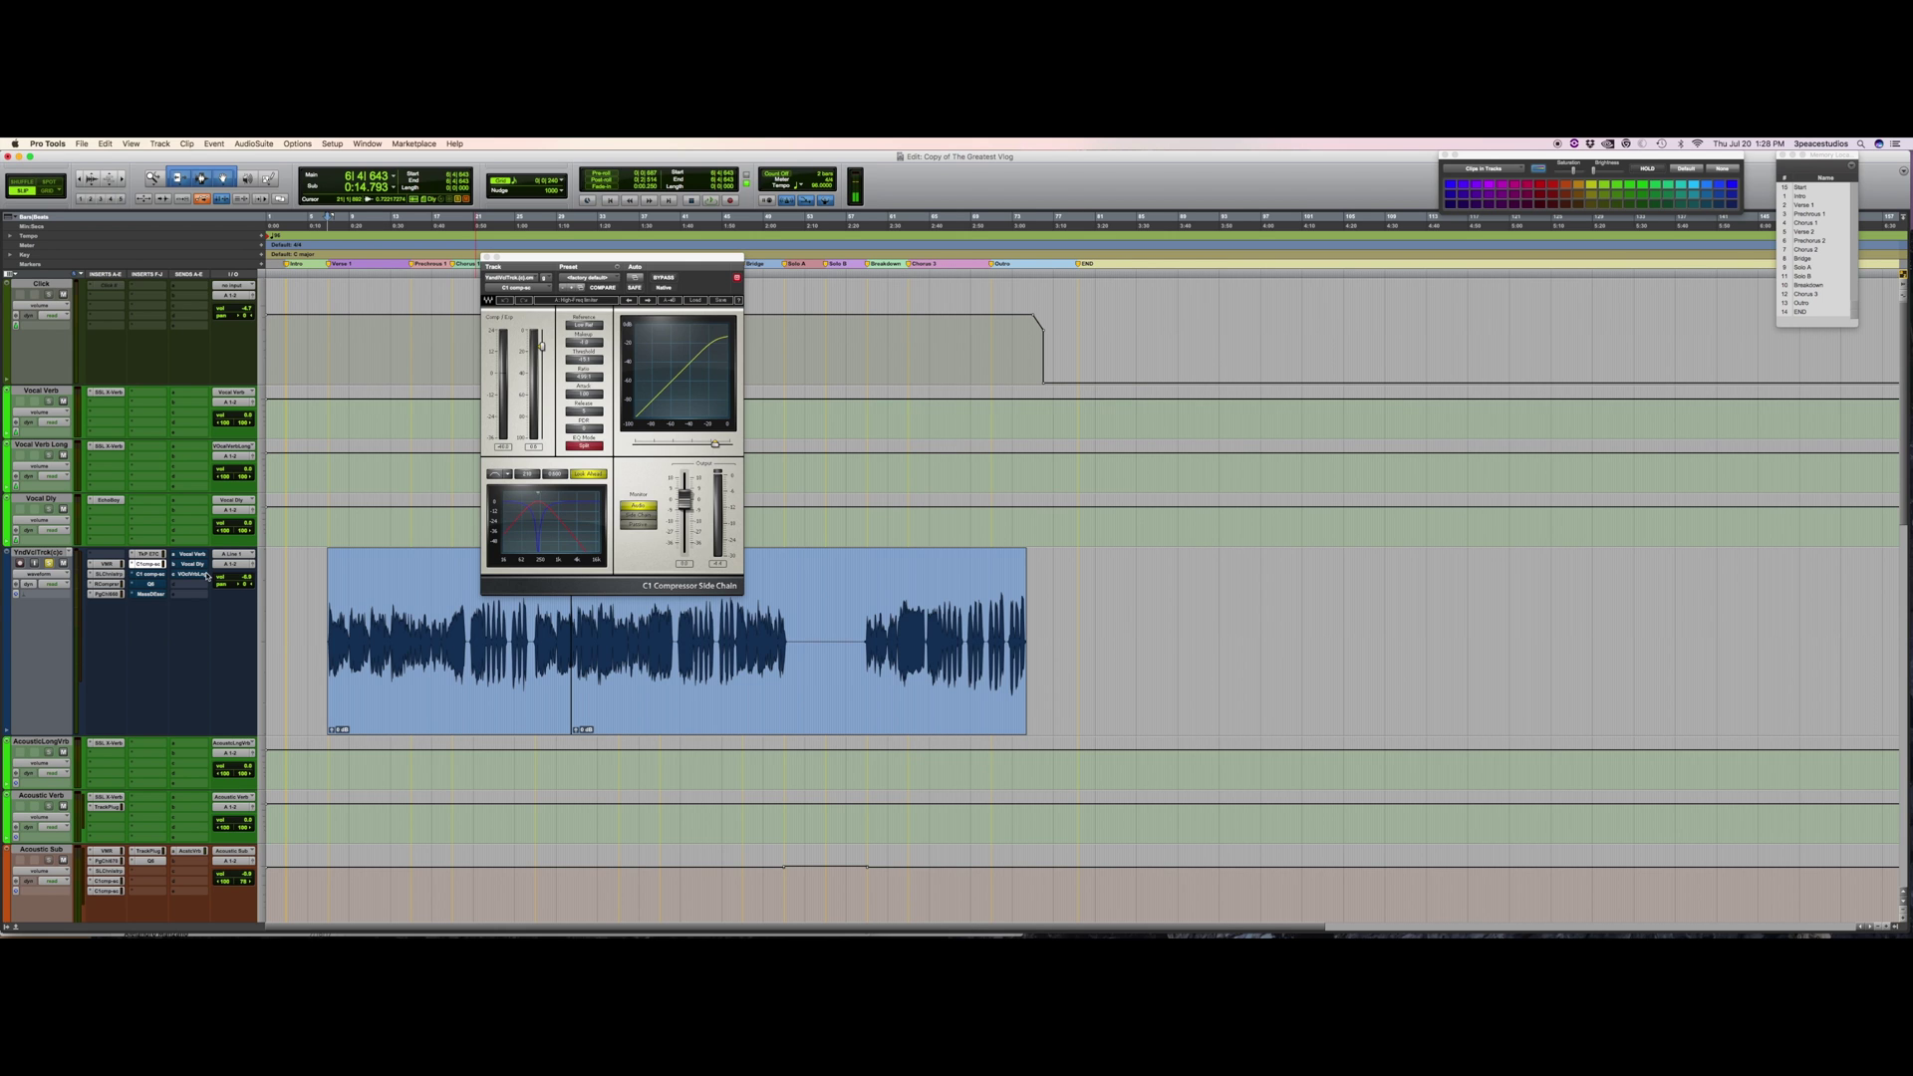
pyautogui.press('space')
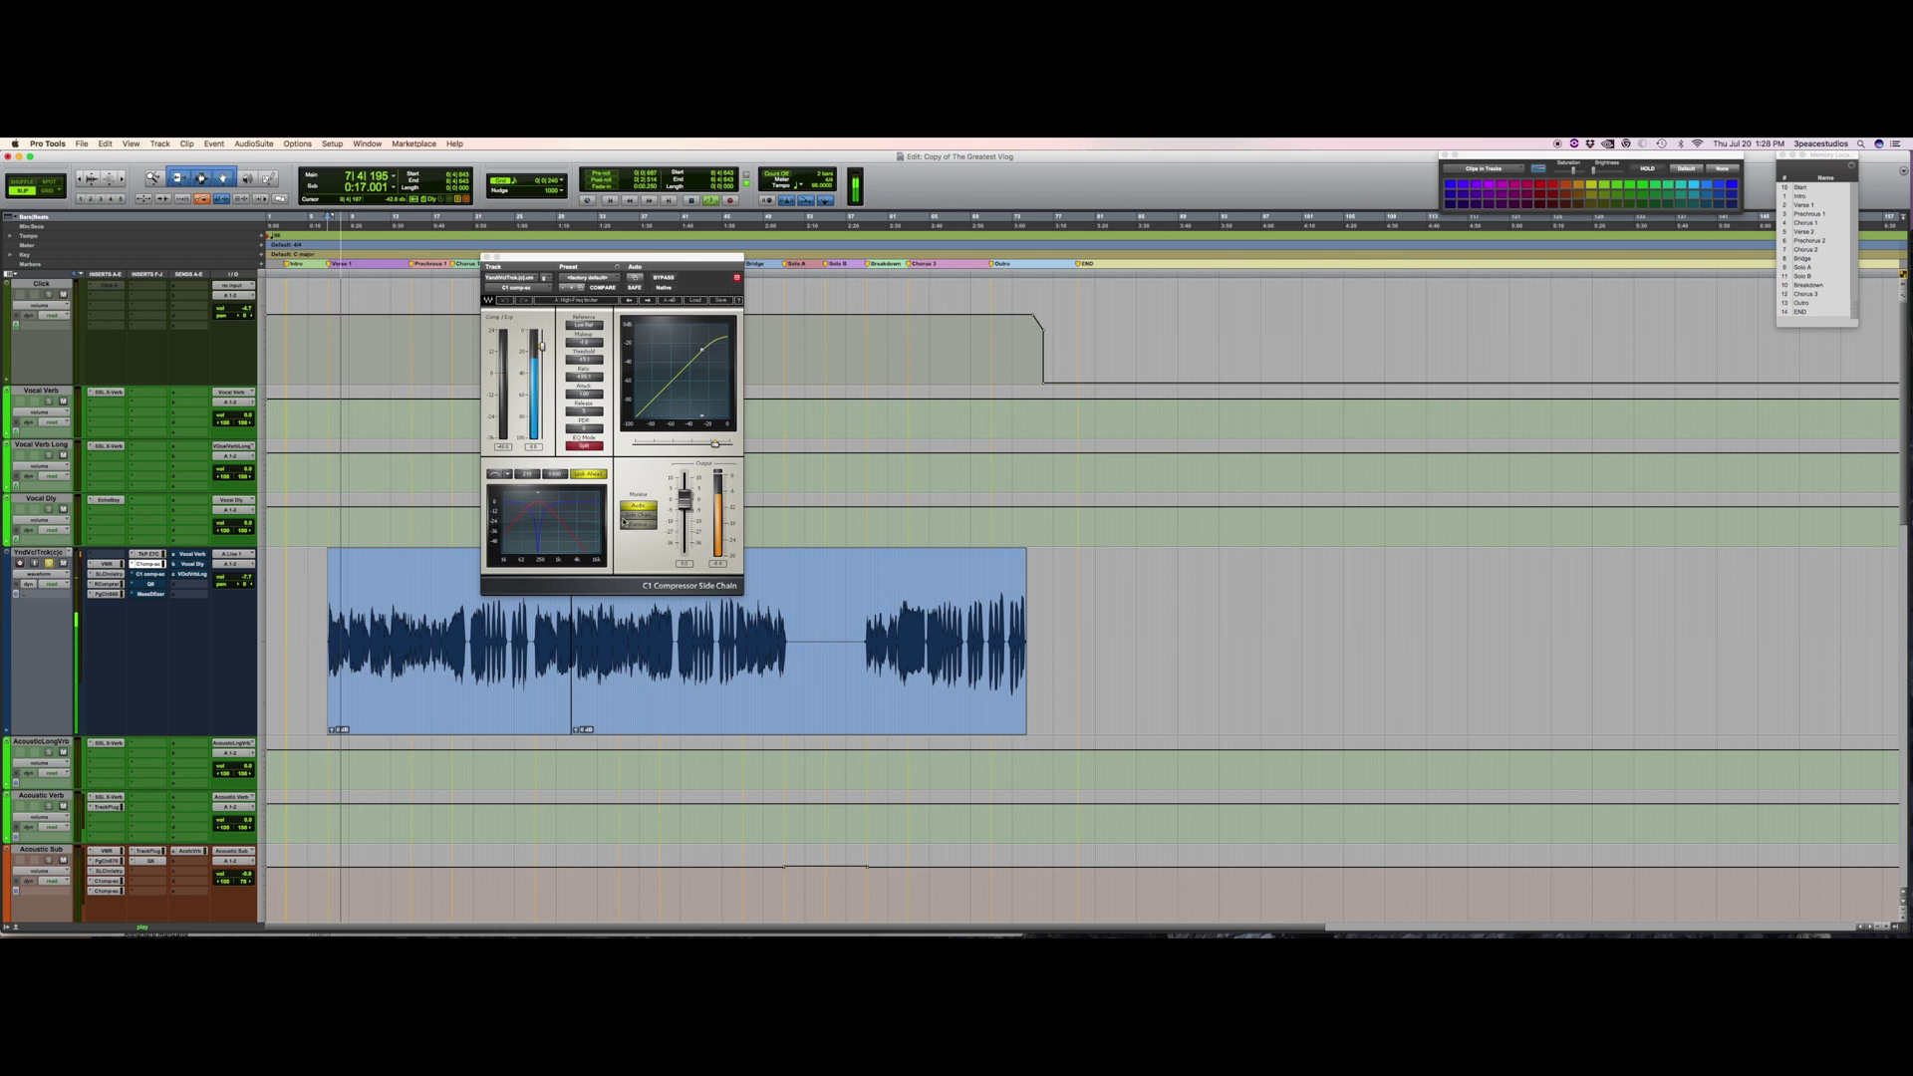
pyautogui.click(626, 515)
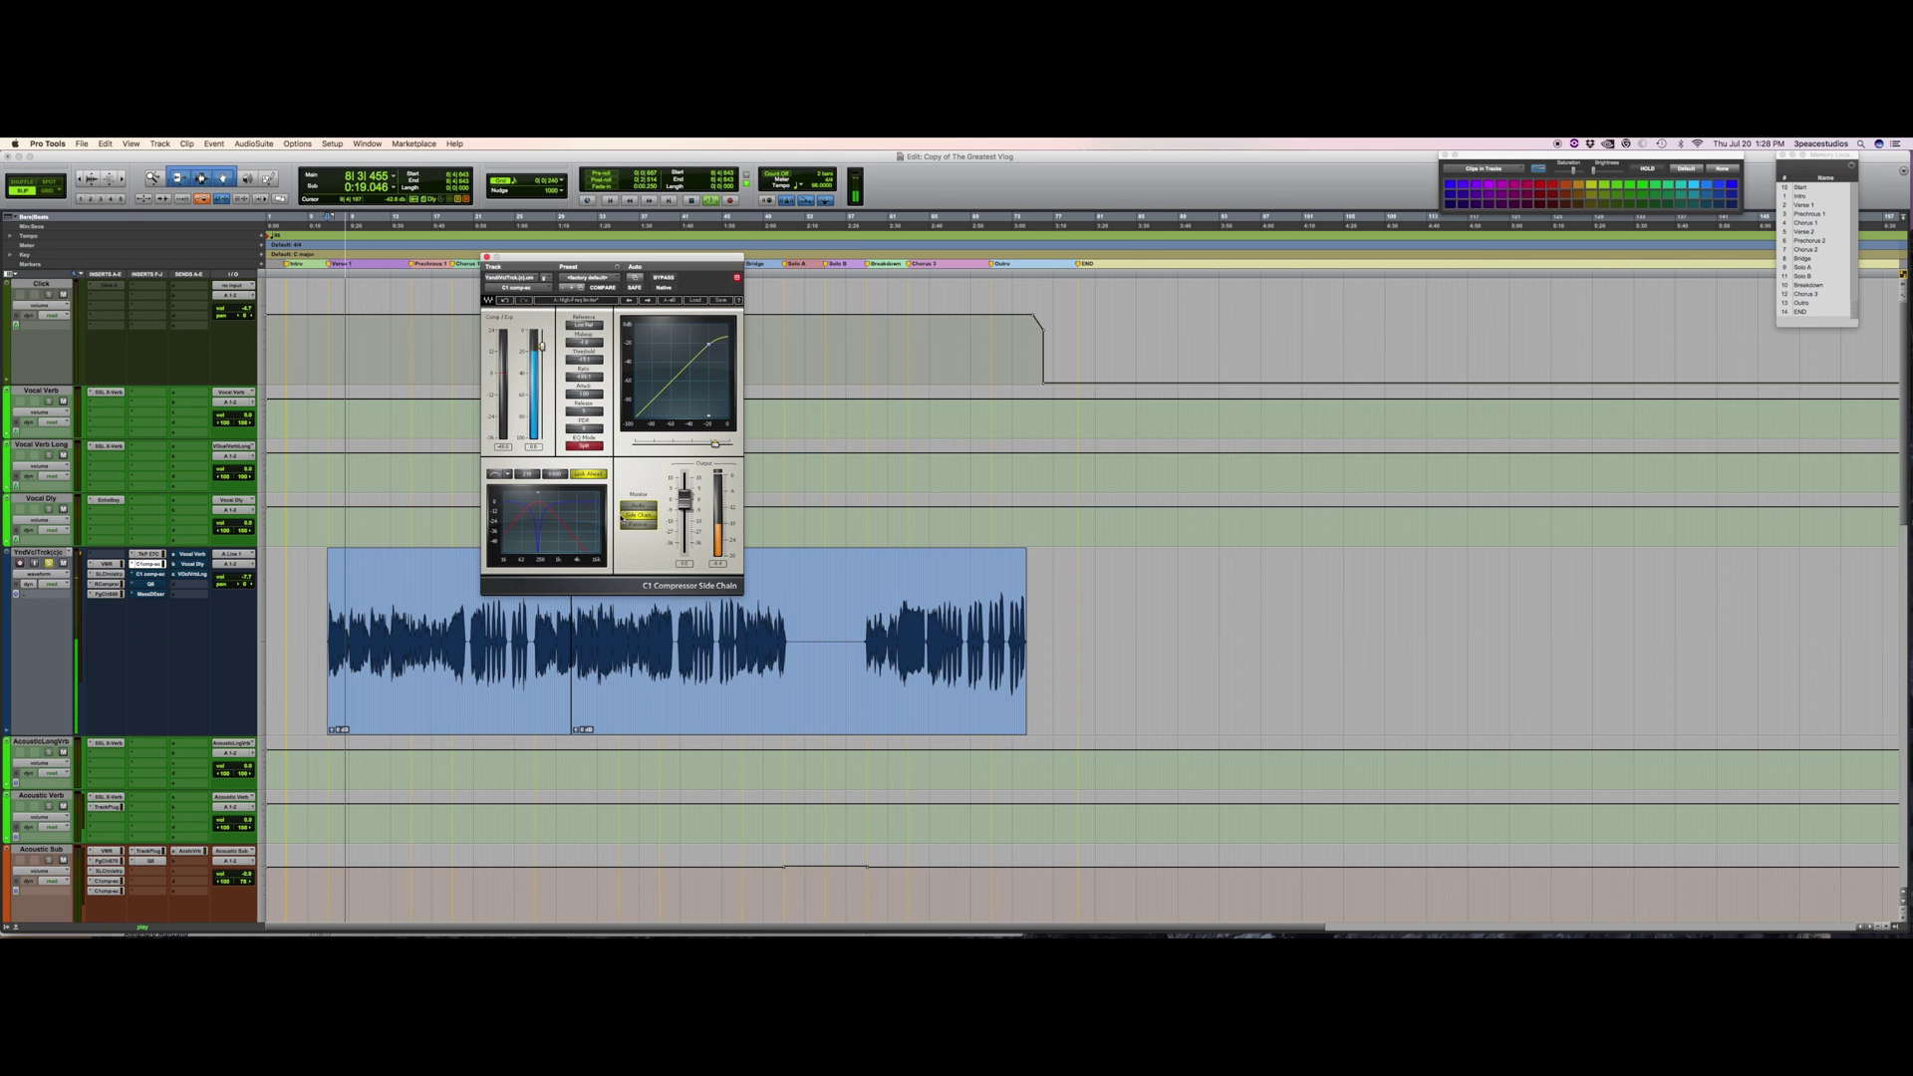
pyautogui.click(637, 509)
pyautogui.press('space')
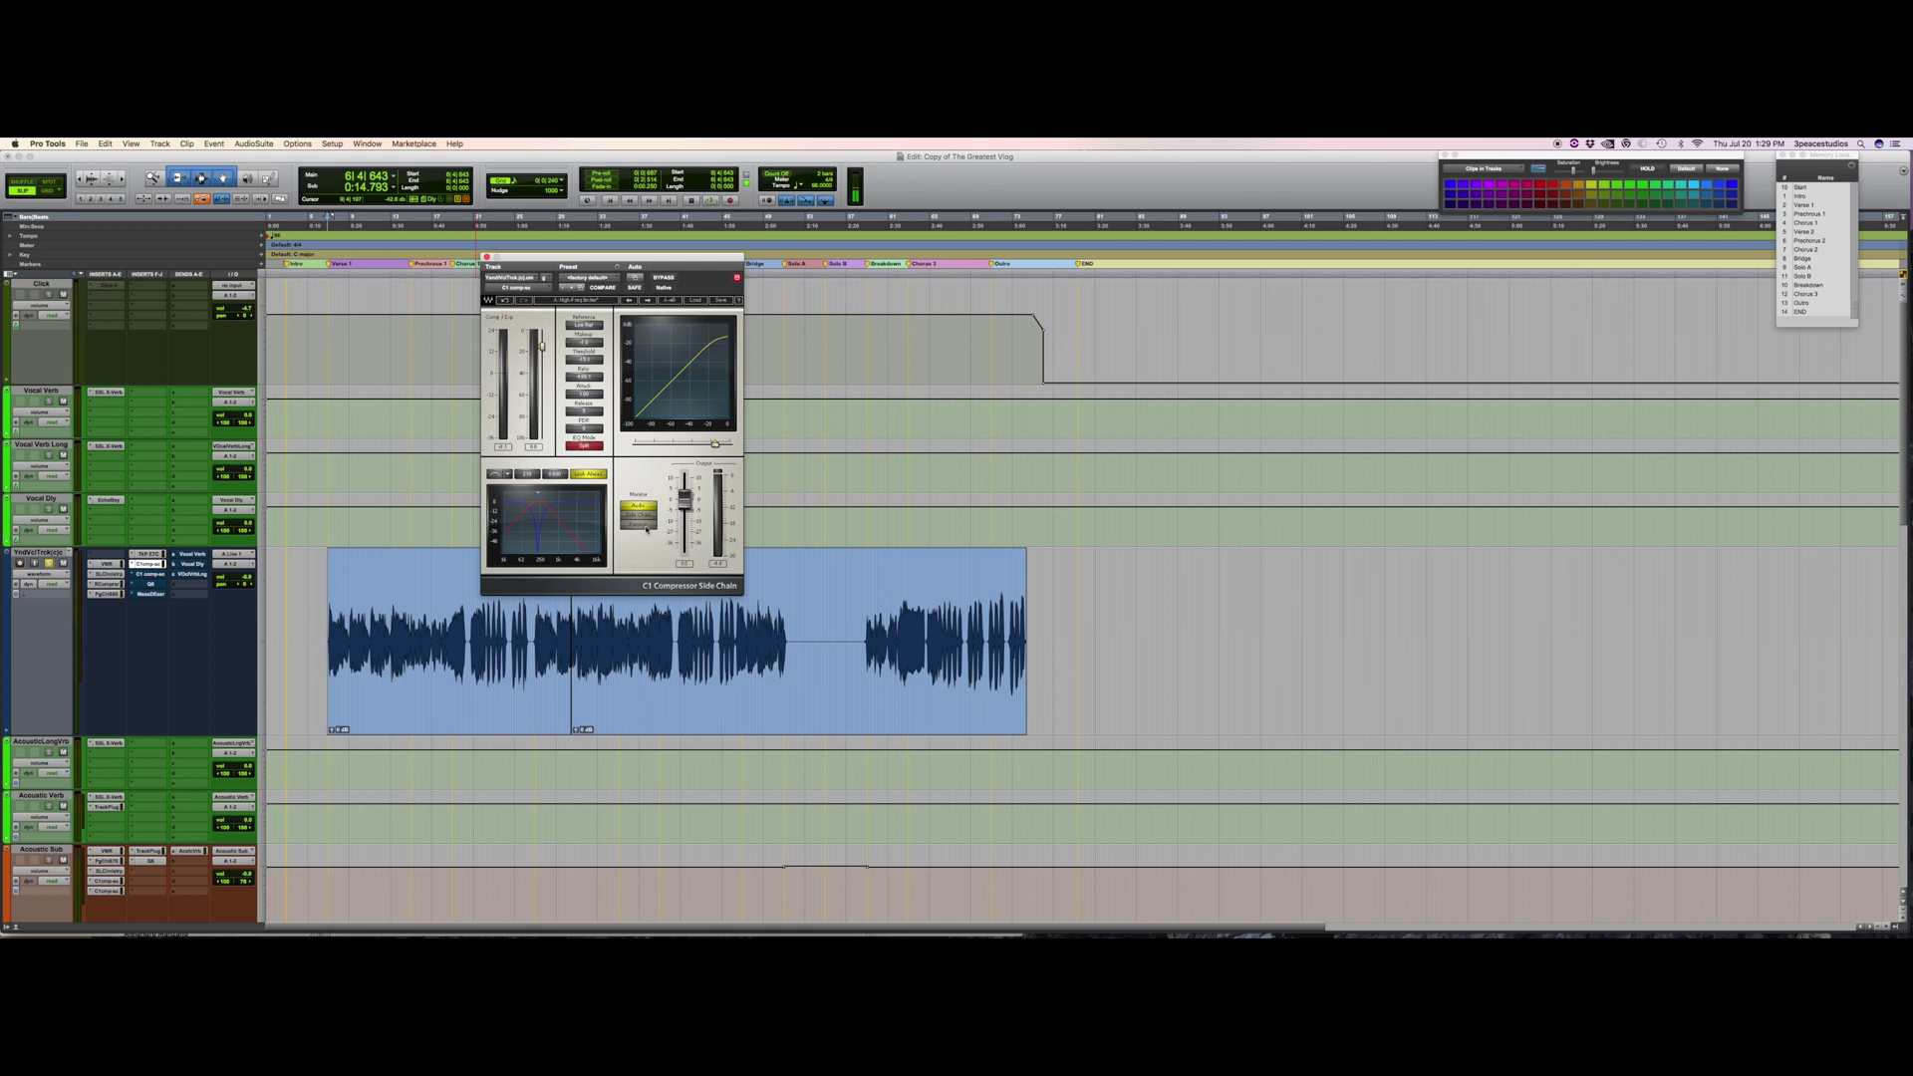
# Replay the vocal's opening while cycling the C1 through all three monitor modes, ending on audio.
pyautogui.press('space')
pyautogui.click(639, 515)
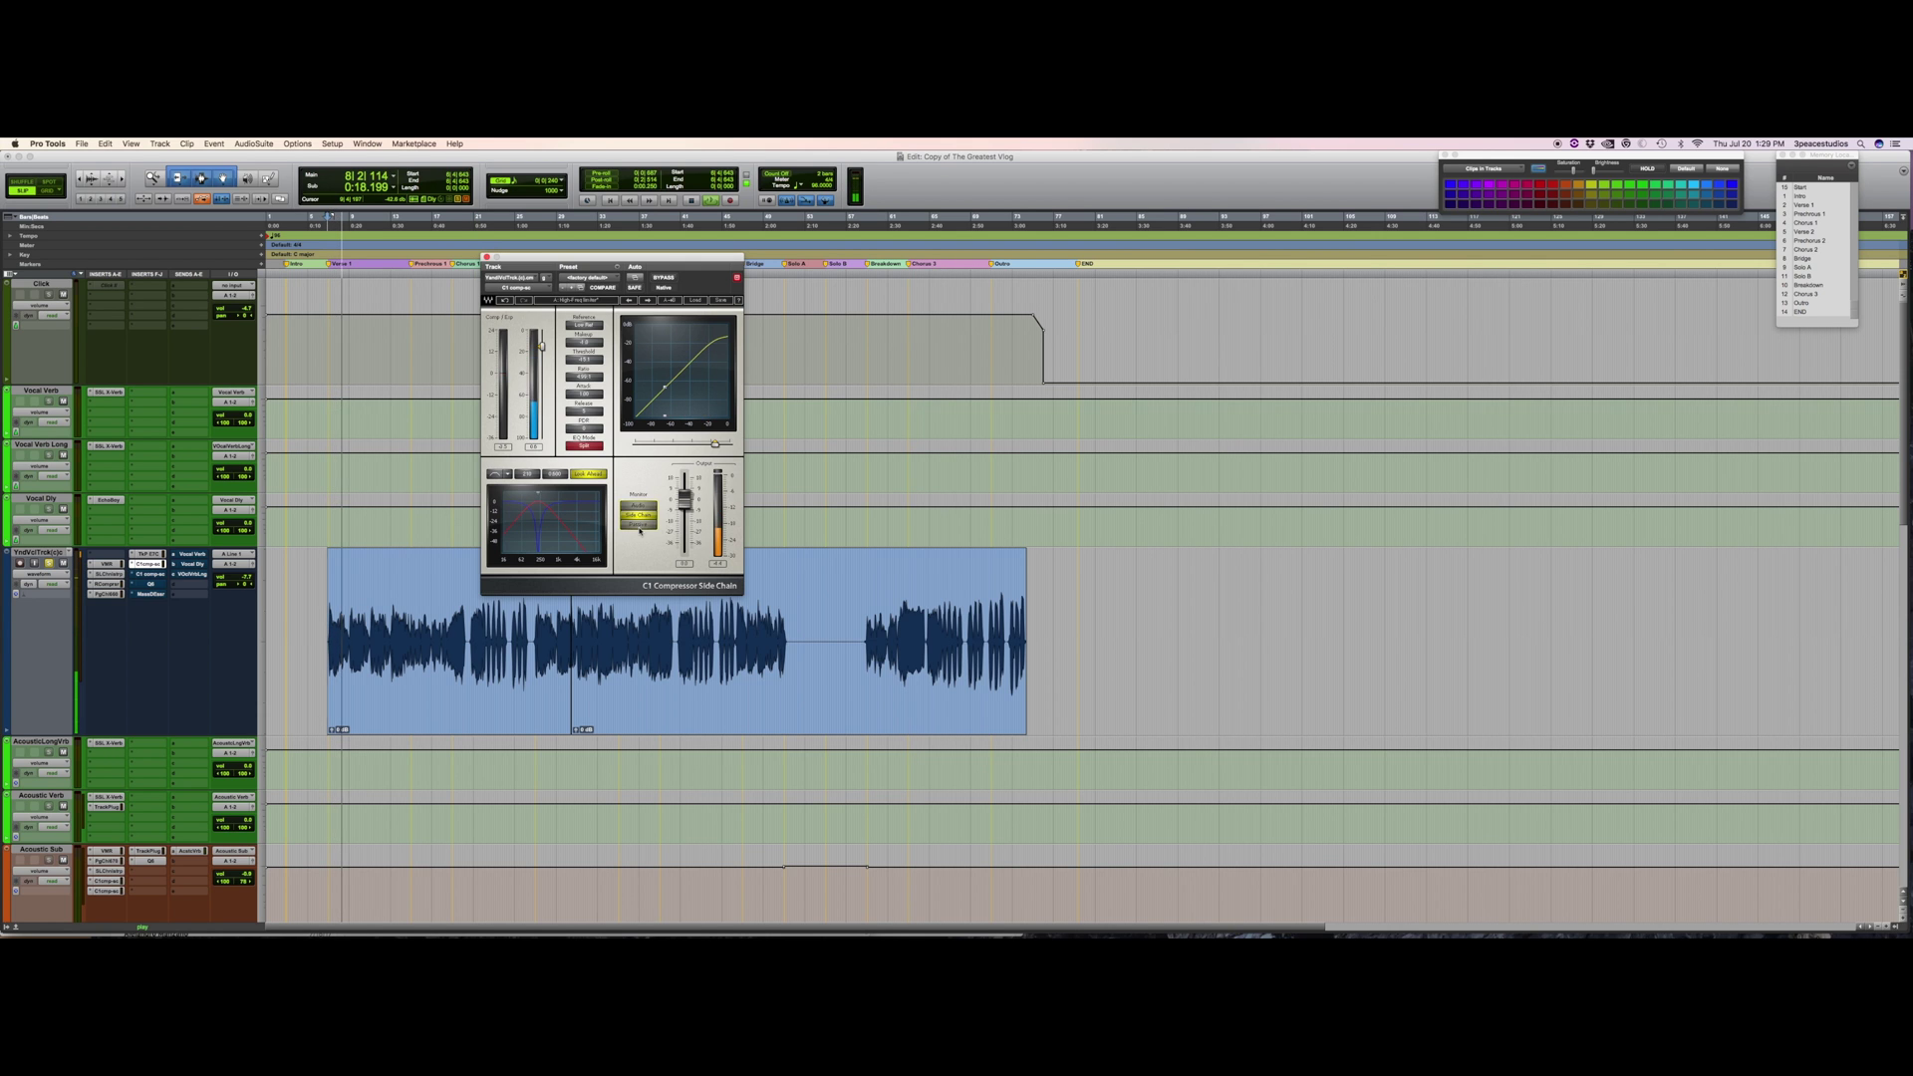
pyautogui.click(638, 513)
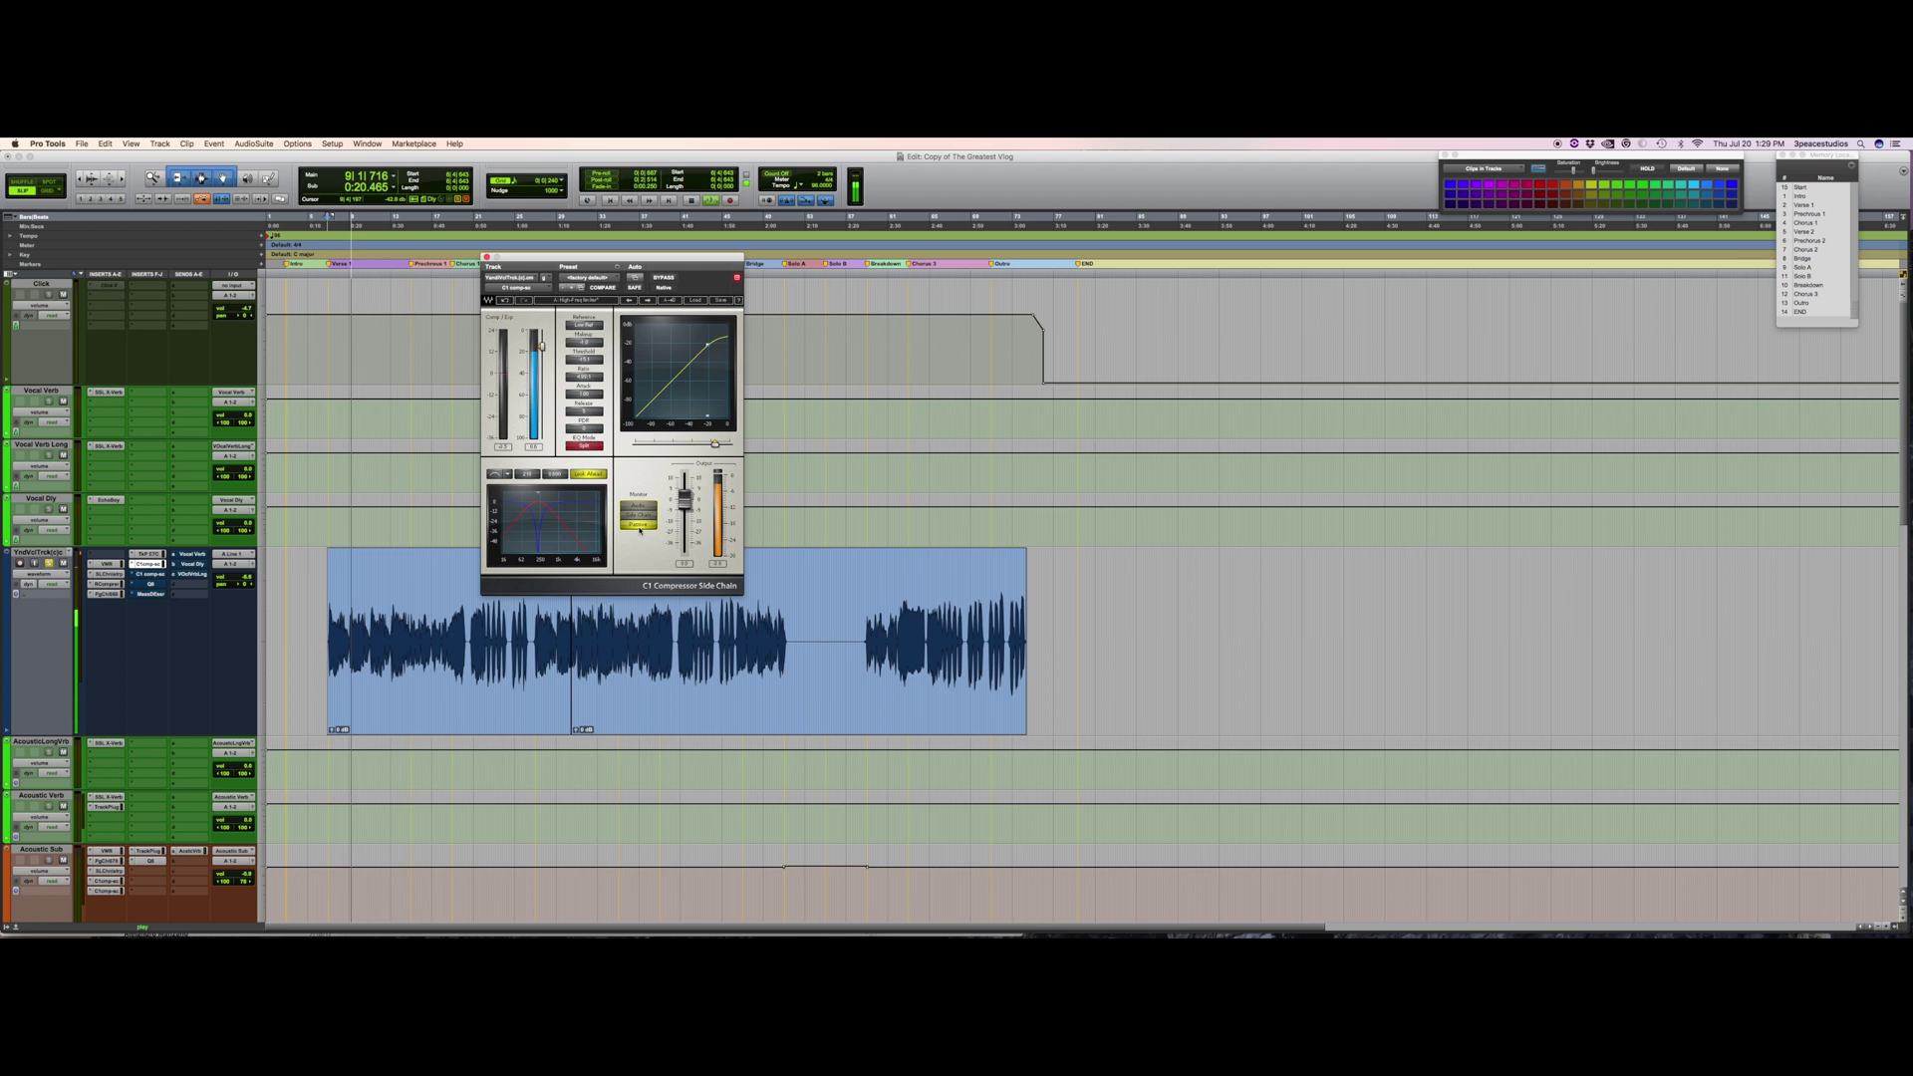
pyautogui.click(639, 511)
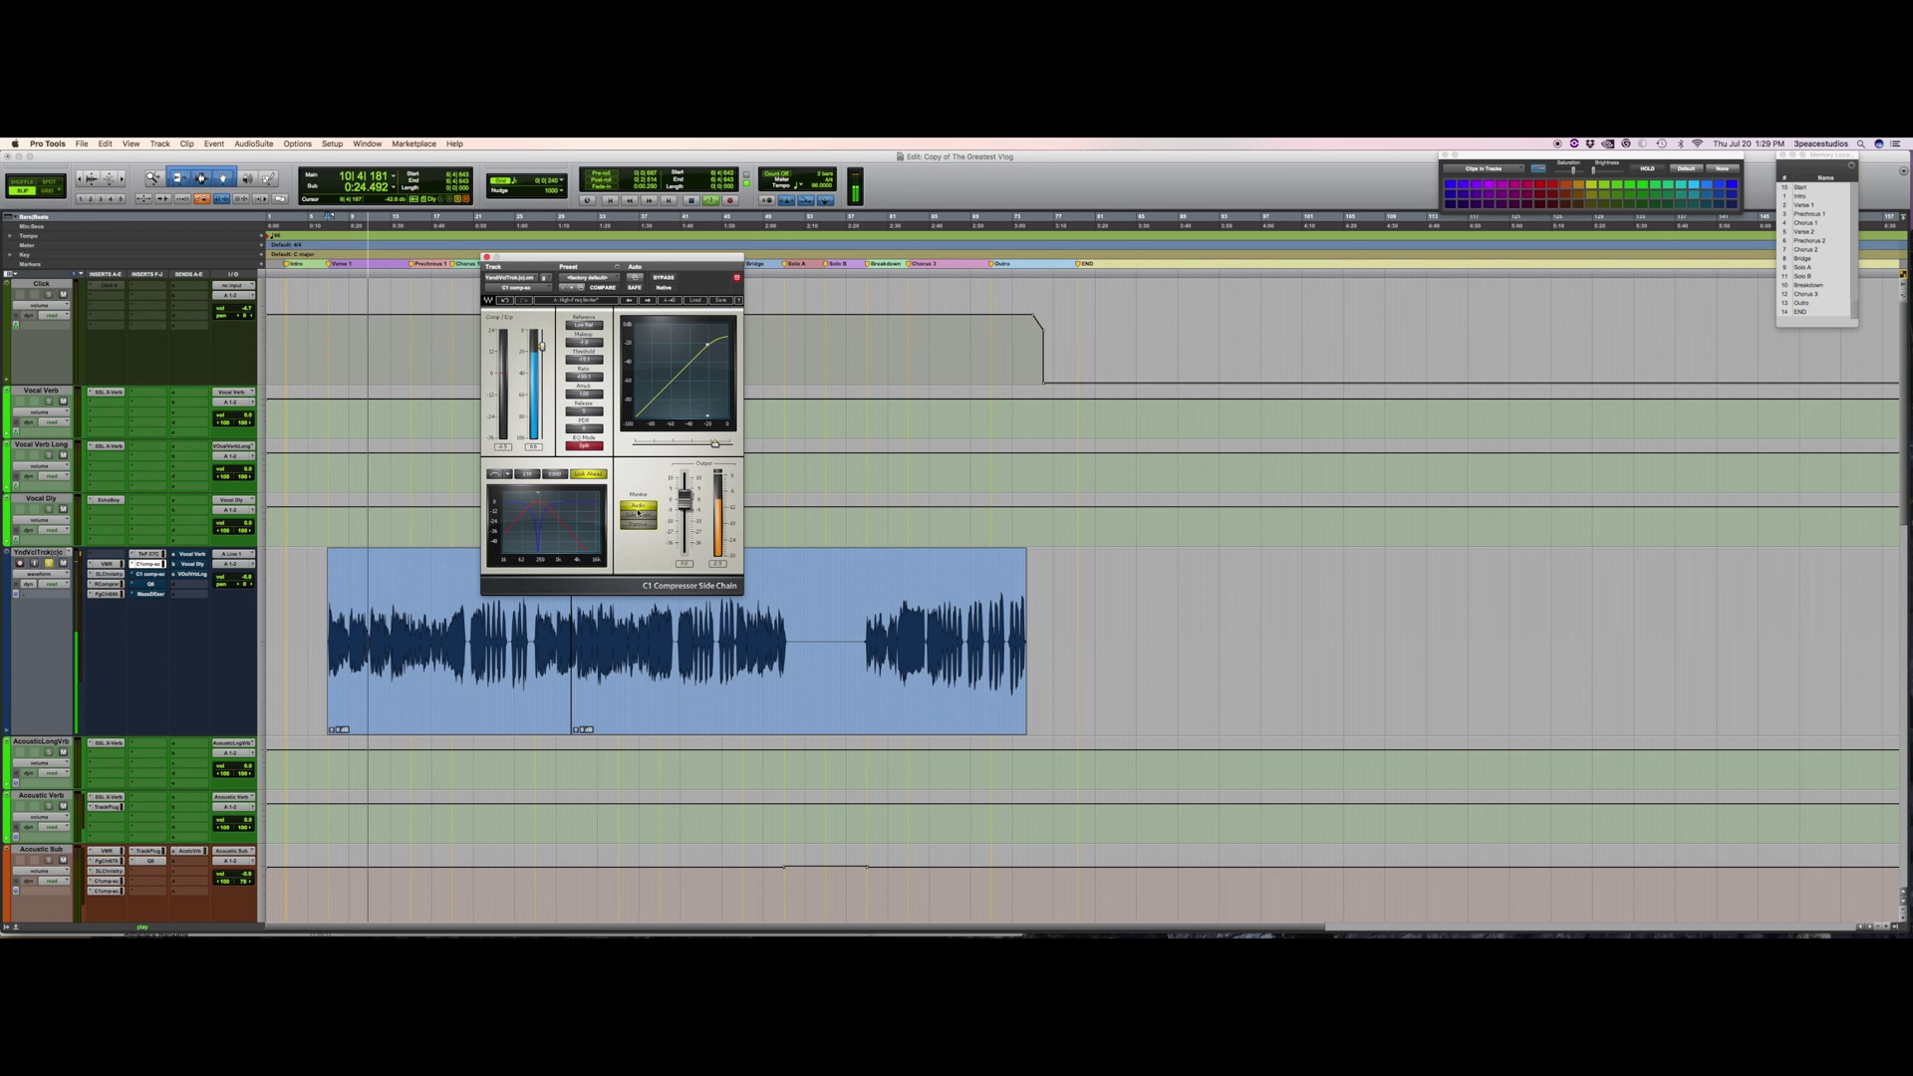
pyautogui.press('space')
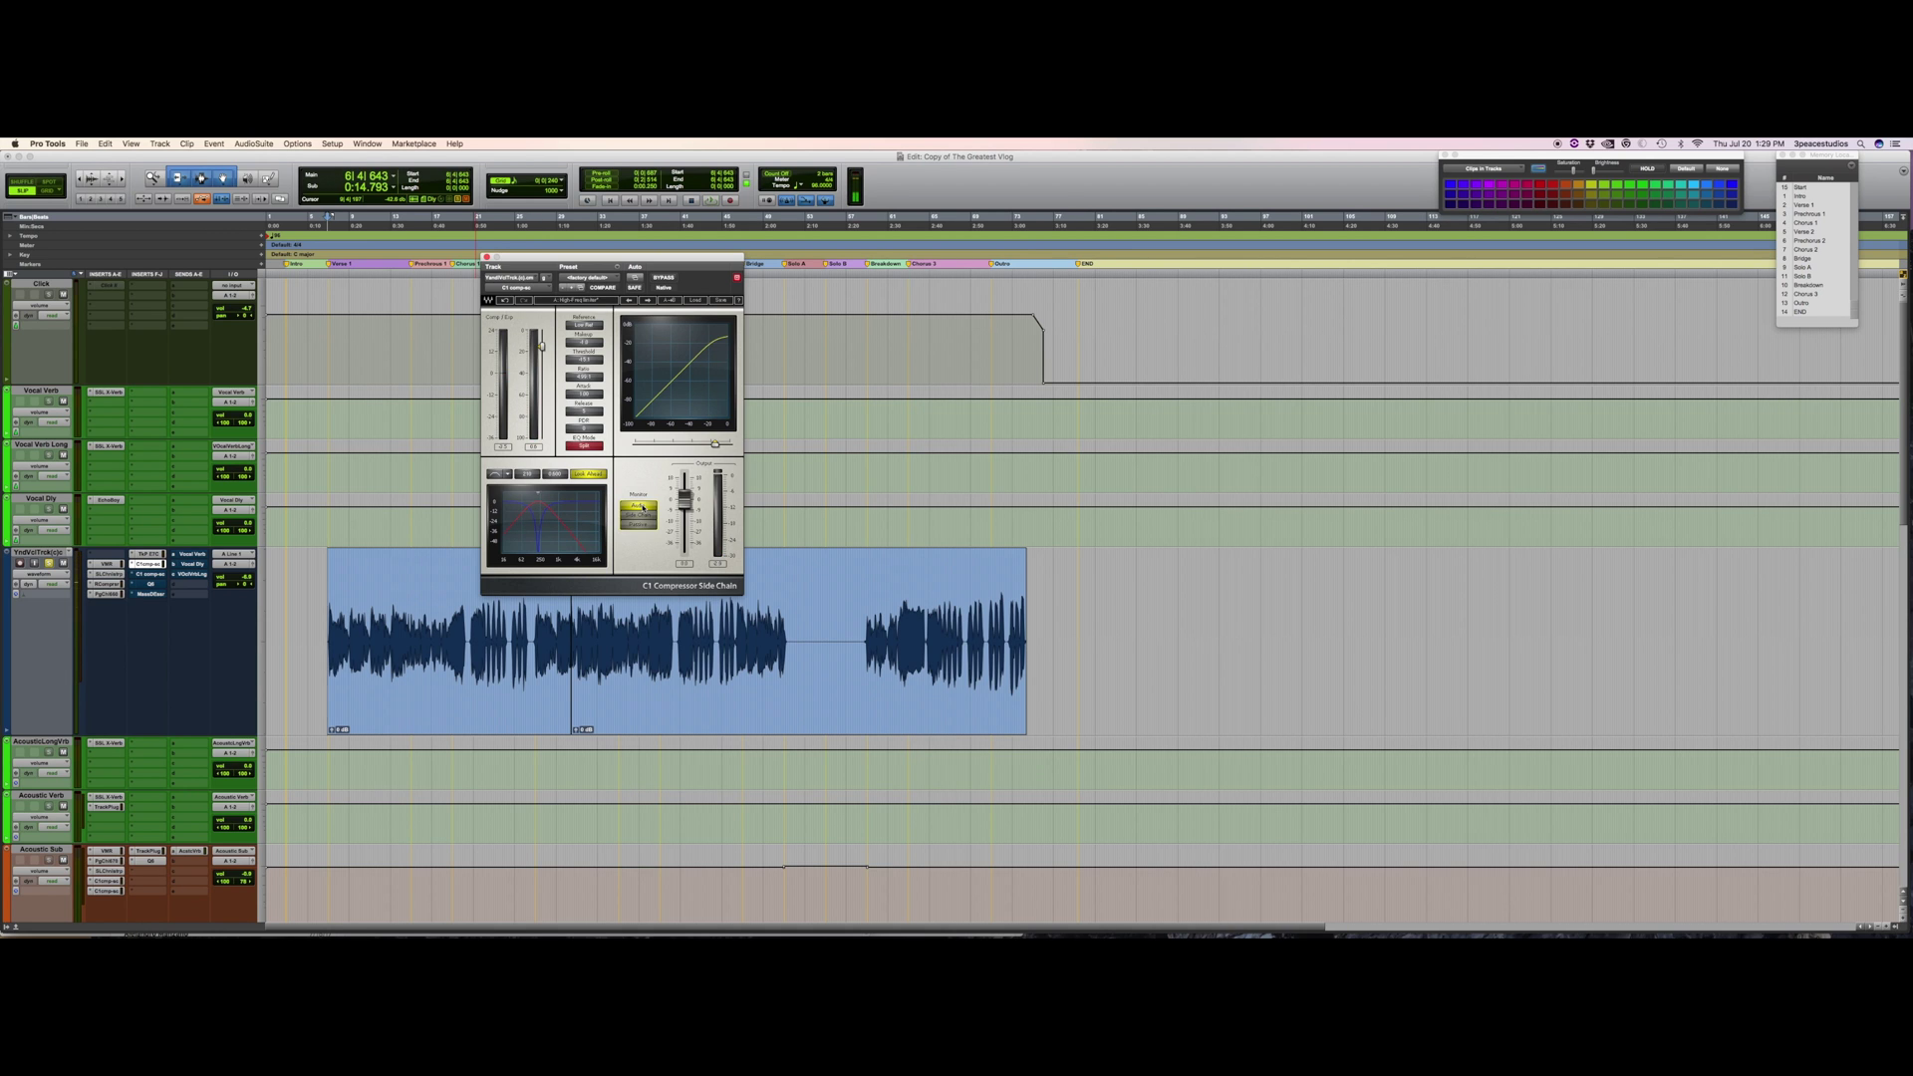
# Compare the vocal's opening with the first C1 bypassed and active, leaving it active.
pyautogui.click(663, 277)
pyautogui.press('space')
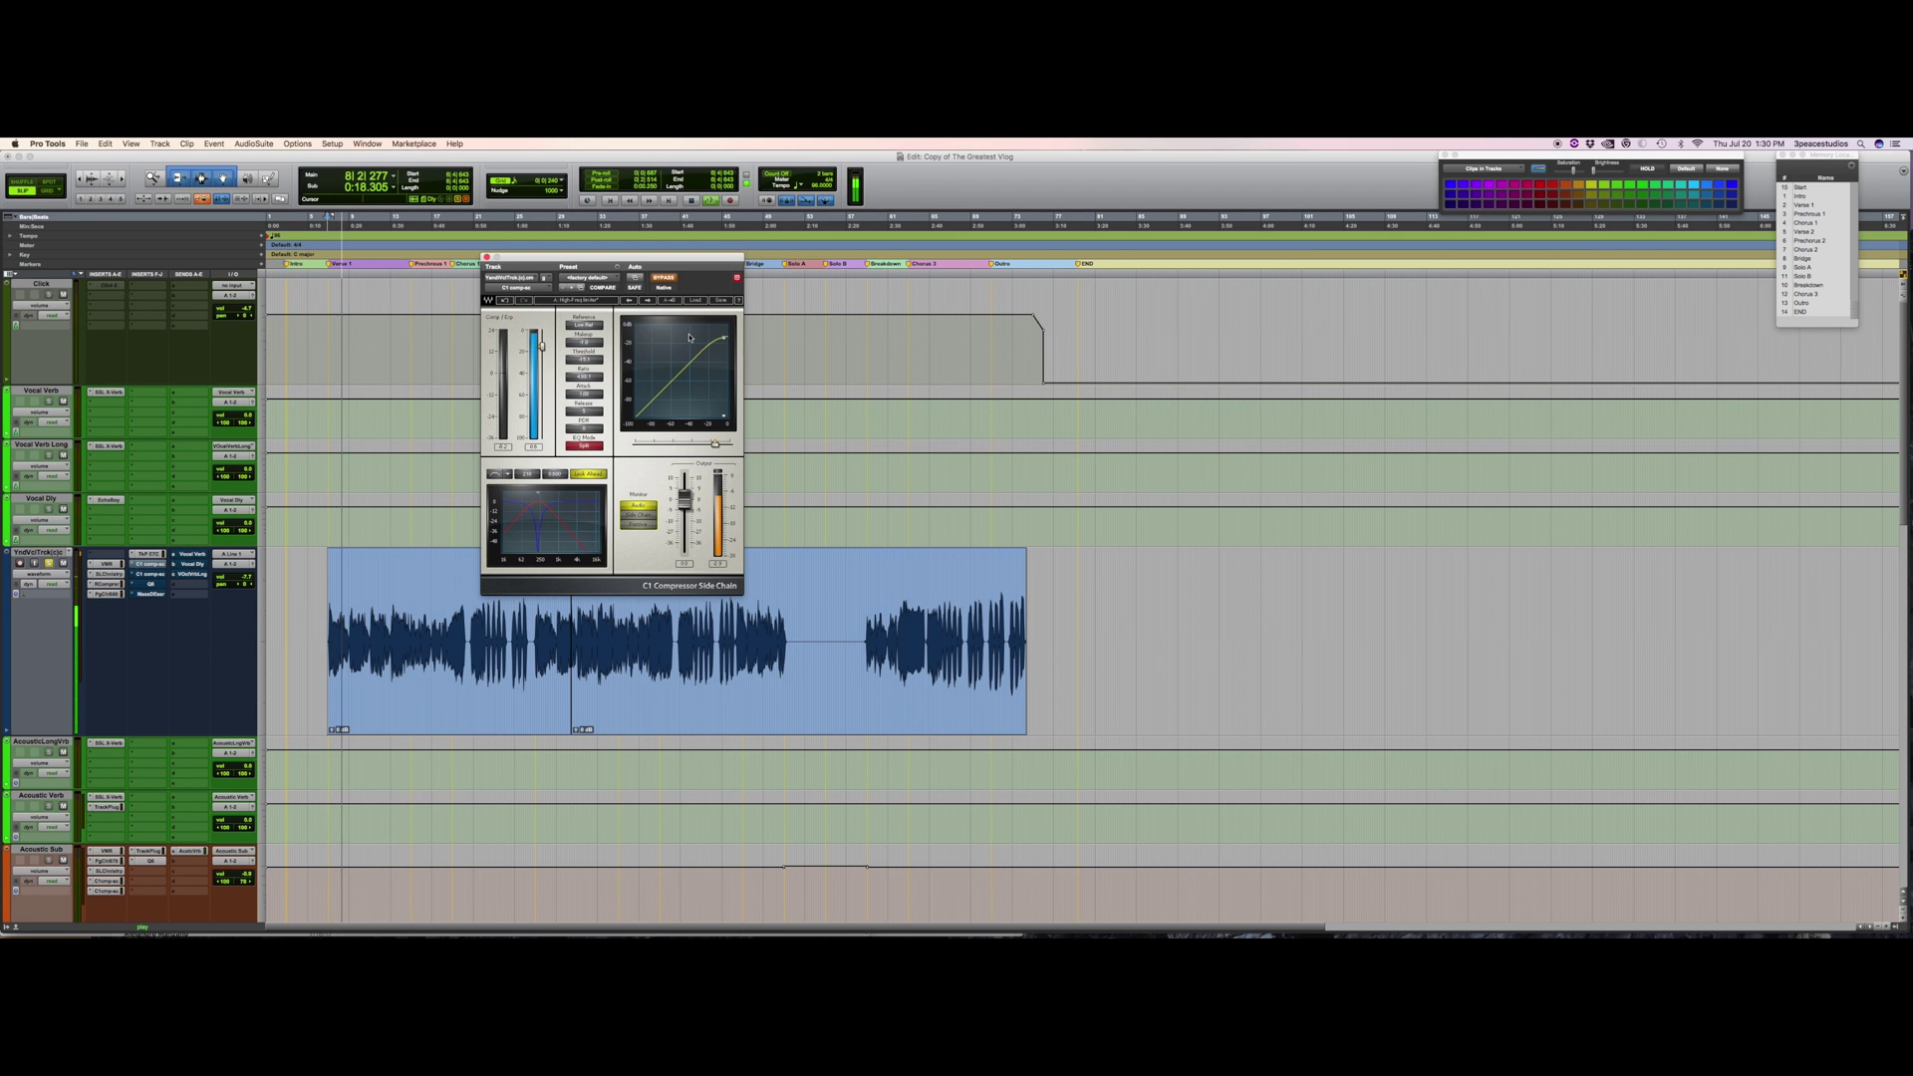
pyautogui.press('space')
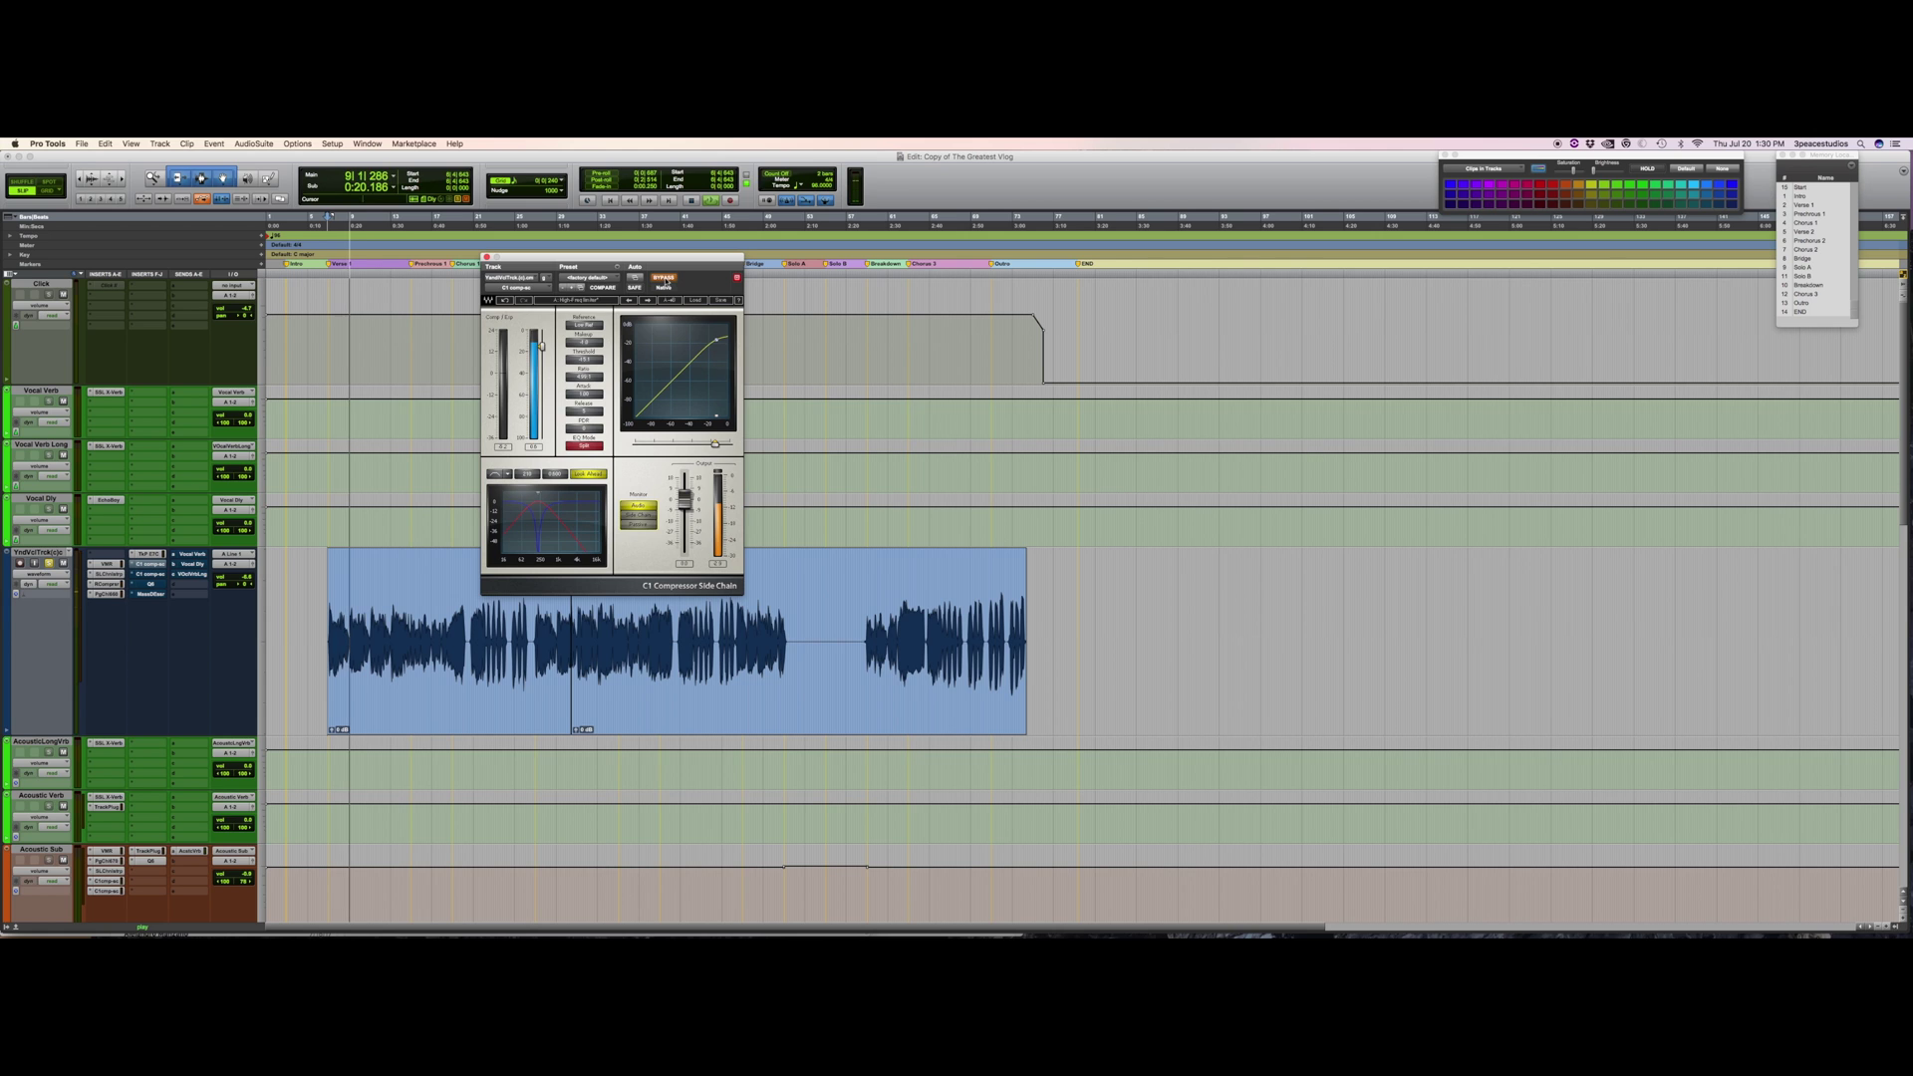
pyautogui.click(664, 279)
pyautogui.press('space')
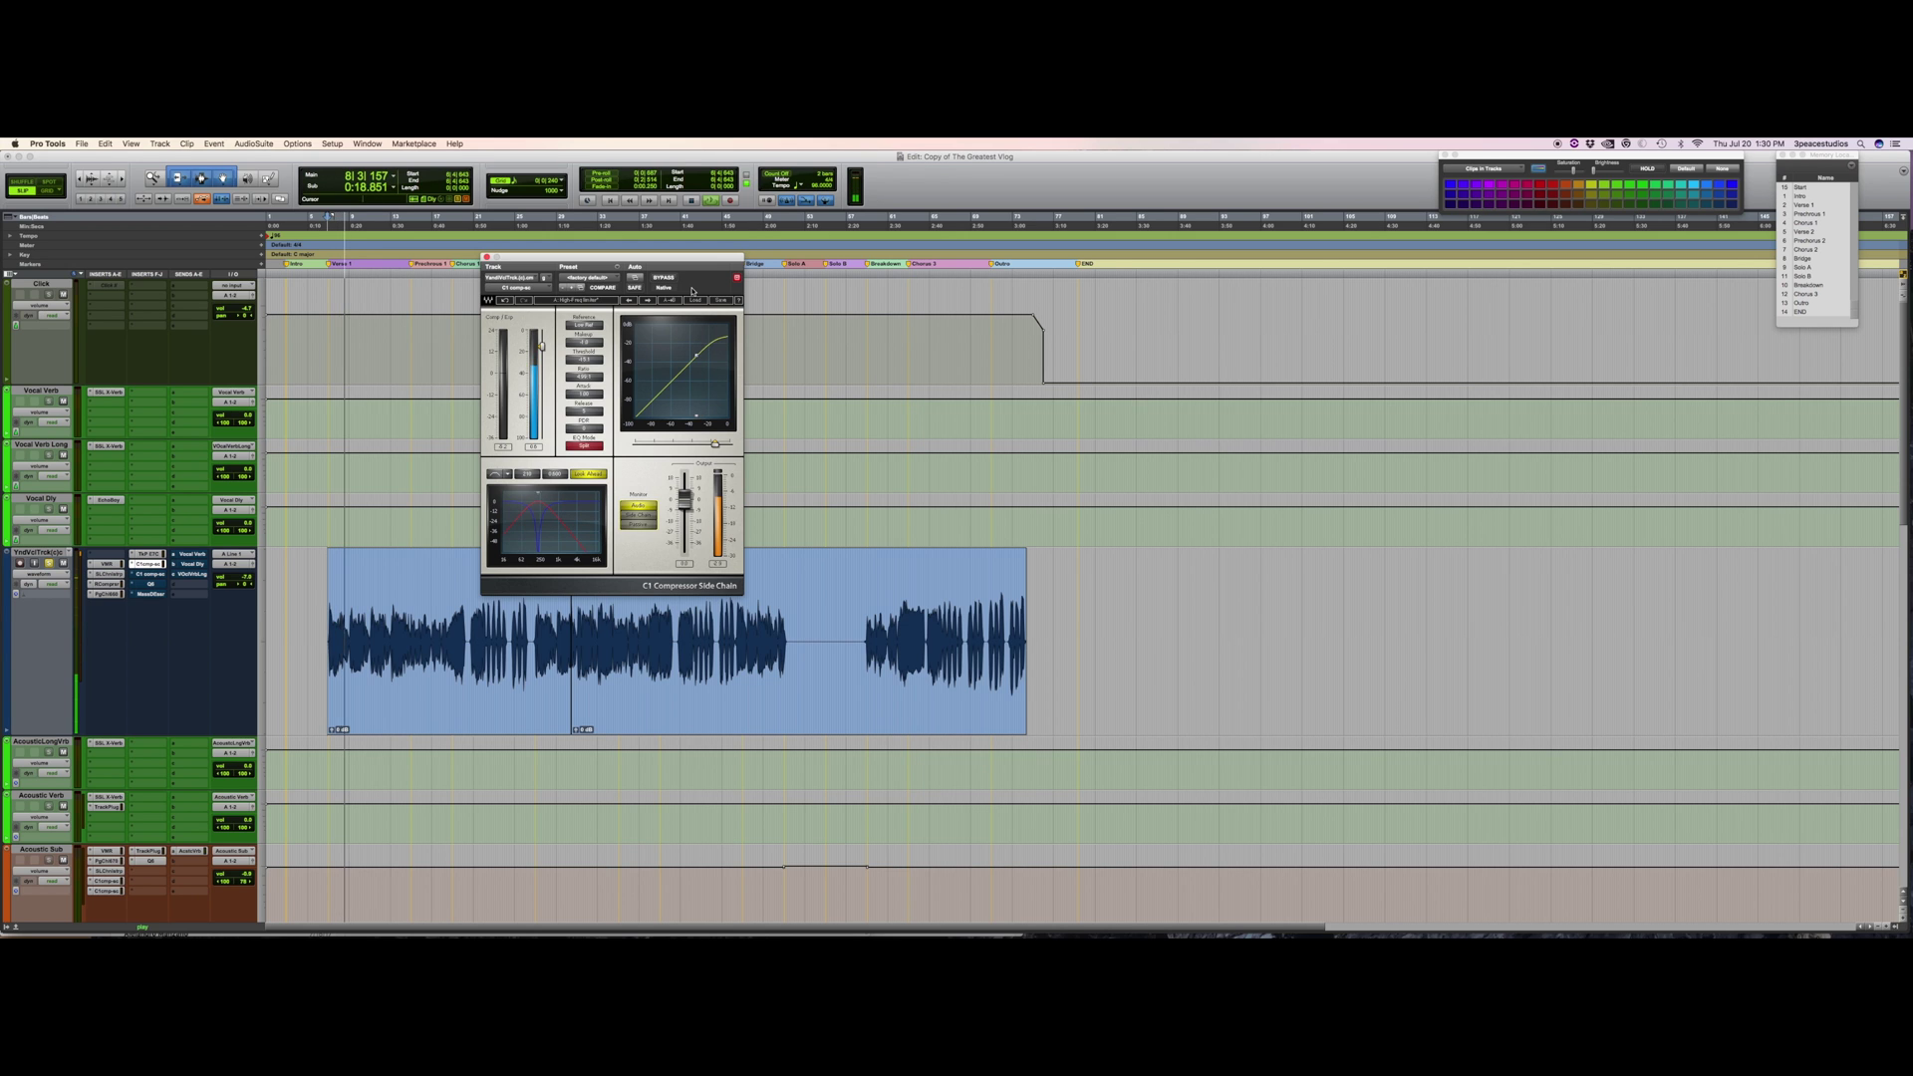
pyautogui.press('space')
# View the second C1 Compressor Side Chain, return to the first and load its High-Freq limiter factory preset.
pyautogui.click(149, 575)
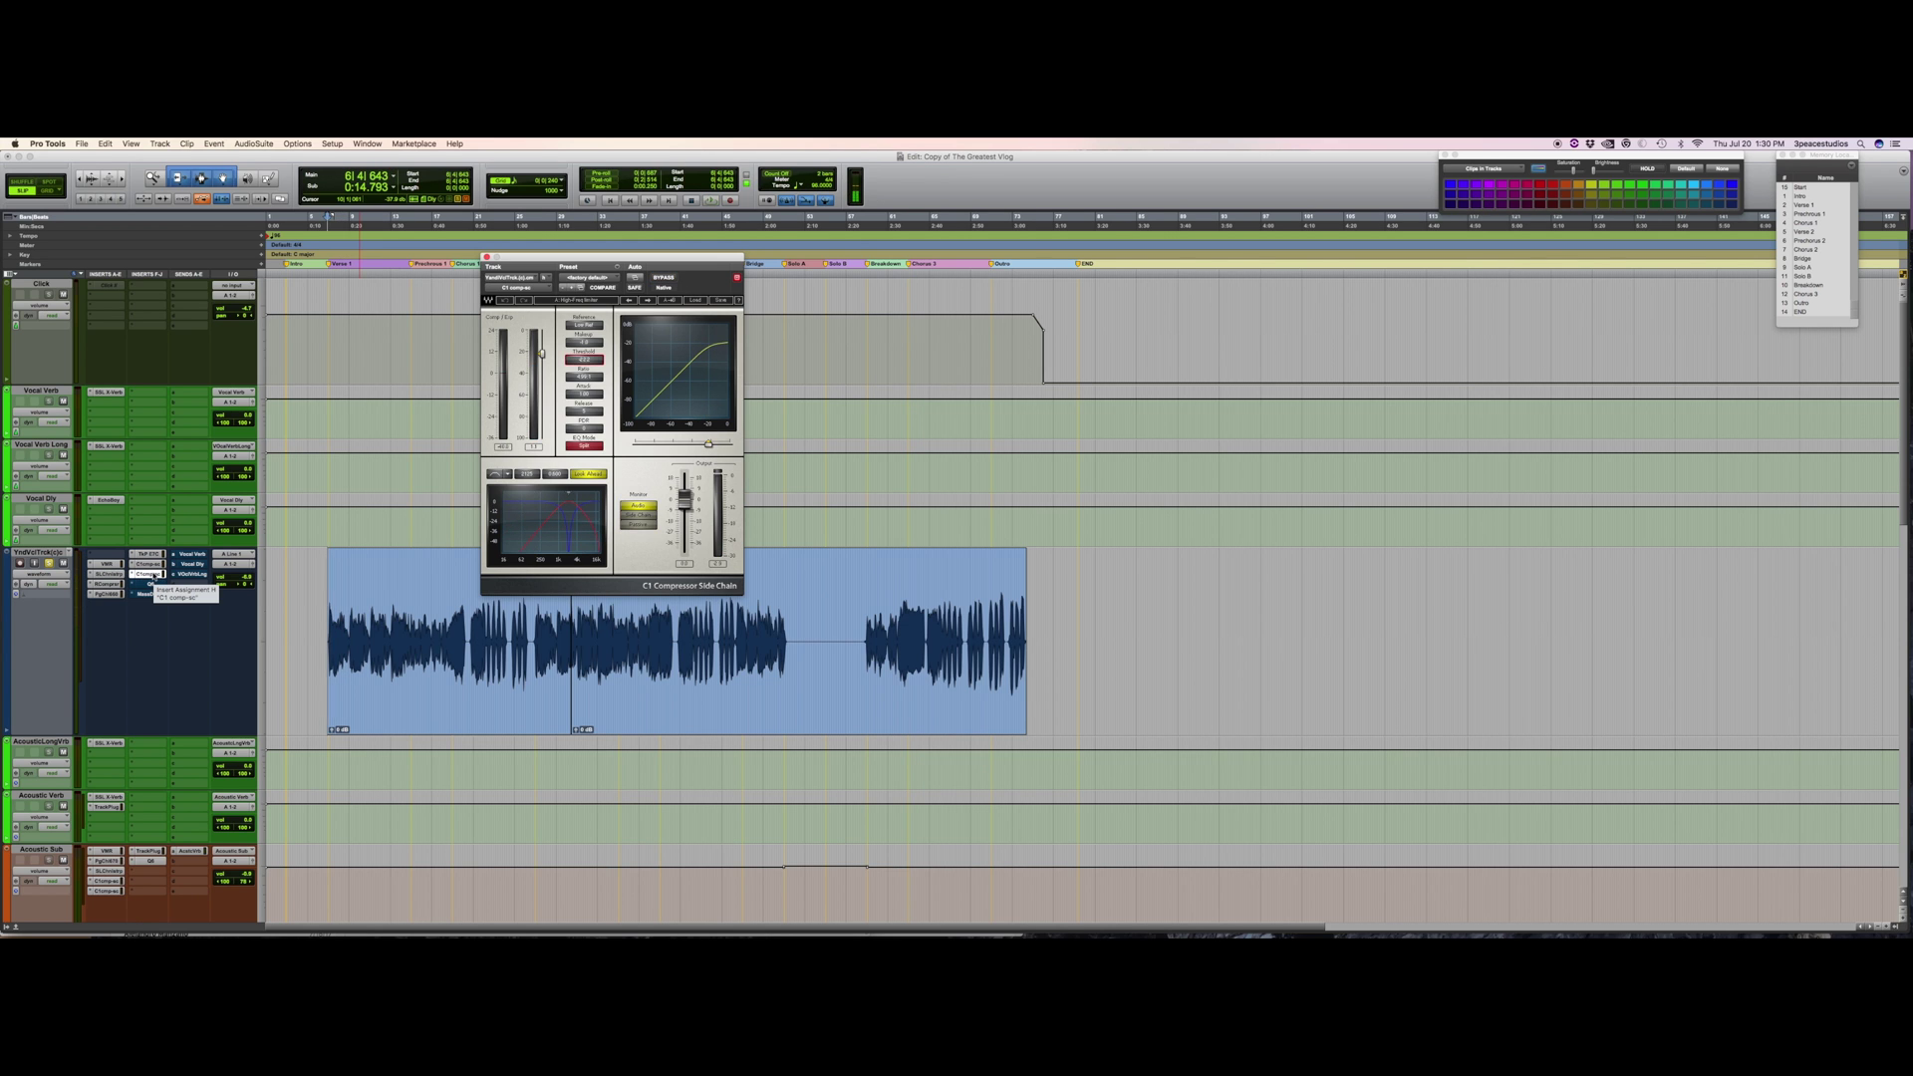
pyautogui.click(149, 564)
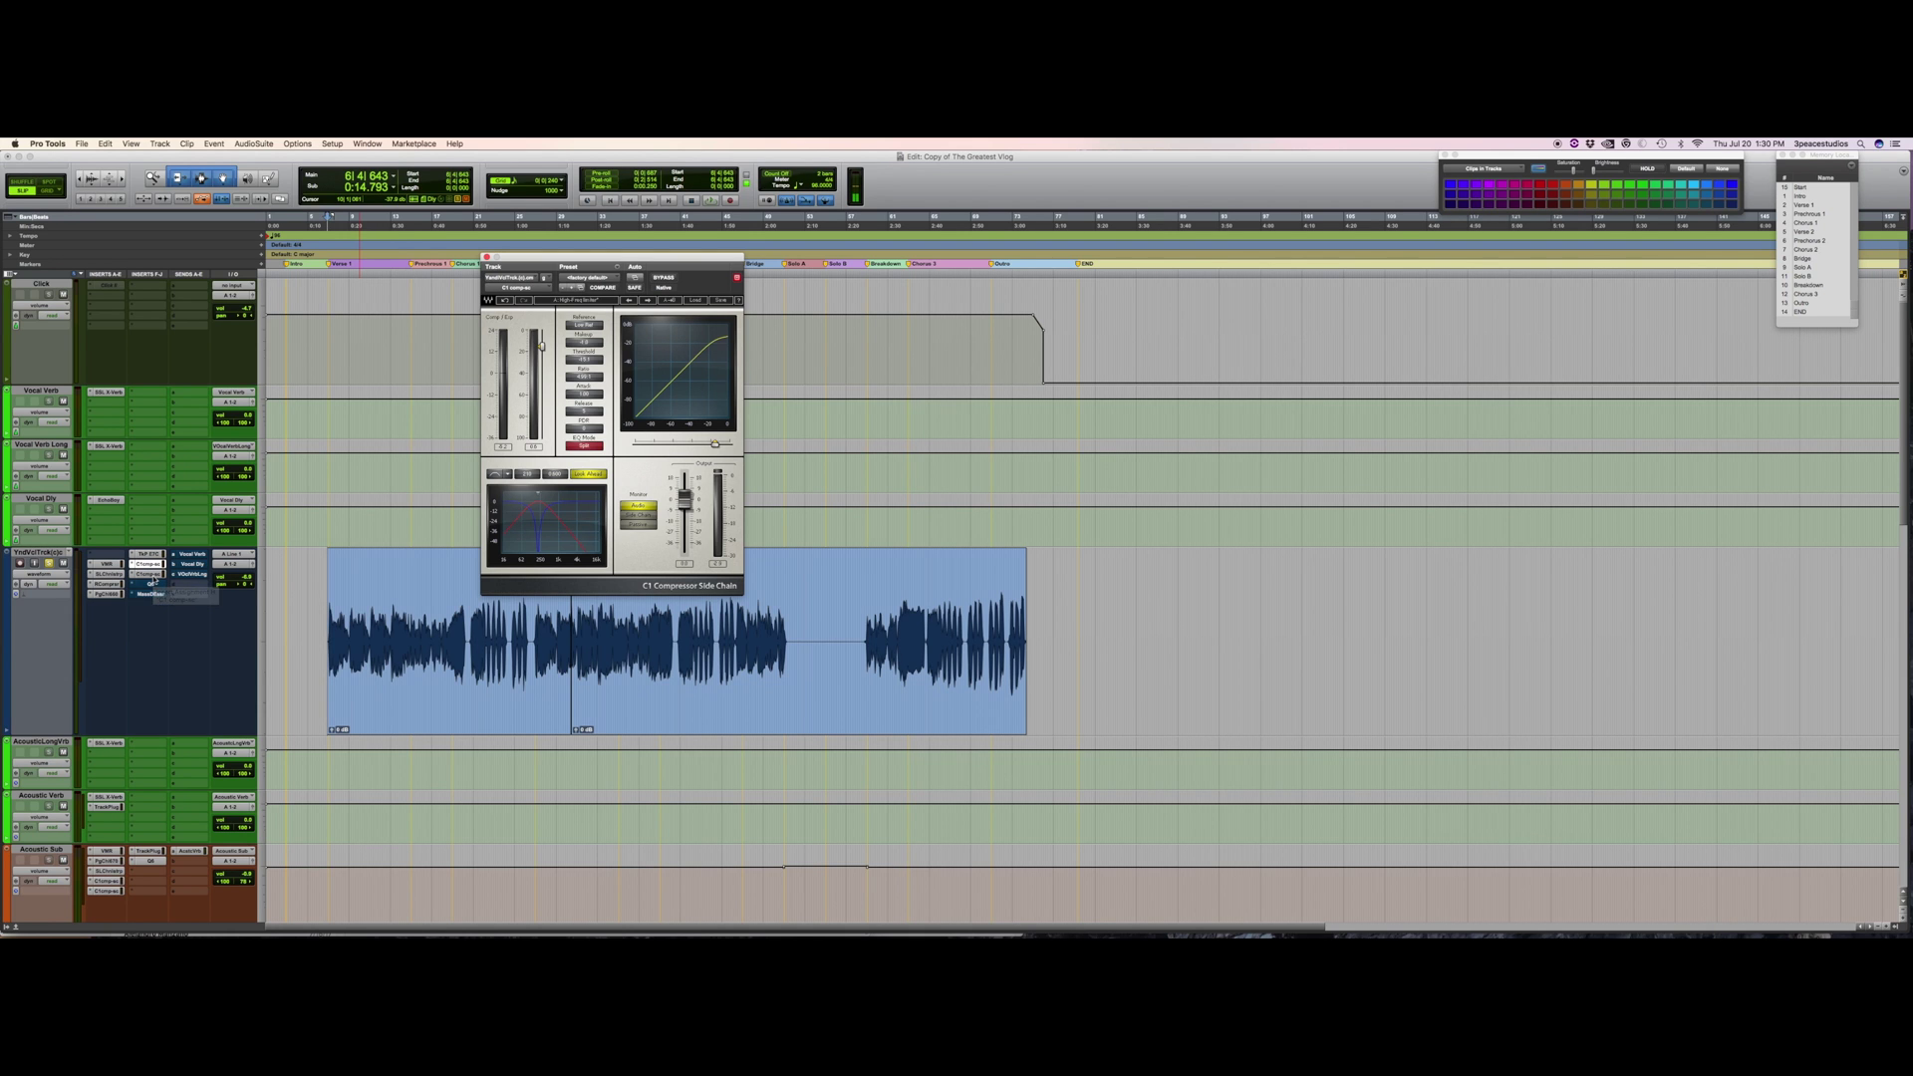
pyautogui.click(694, 301)
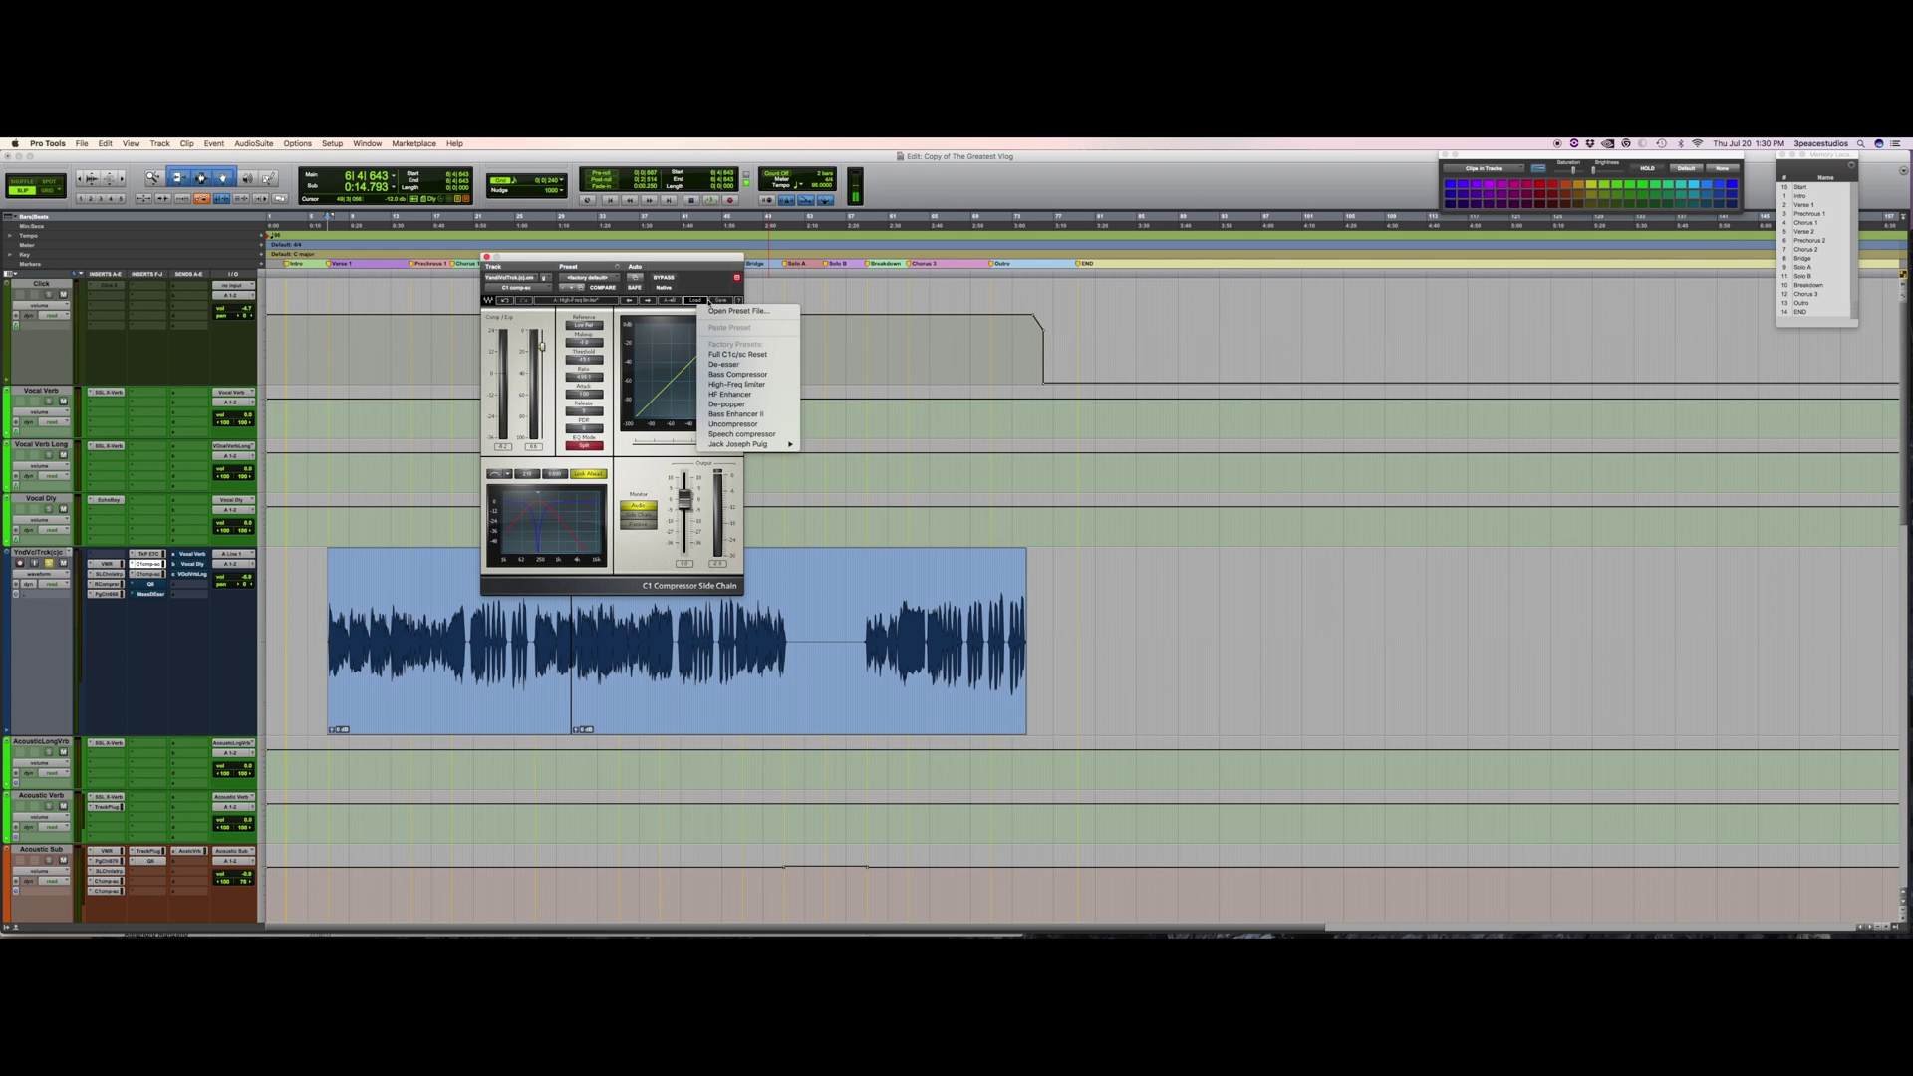
pyautogui.click(742, 386)
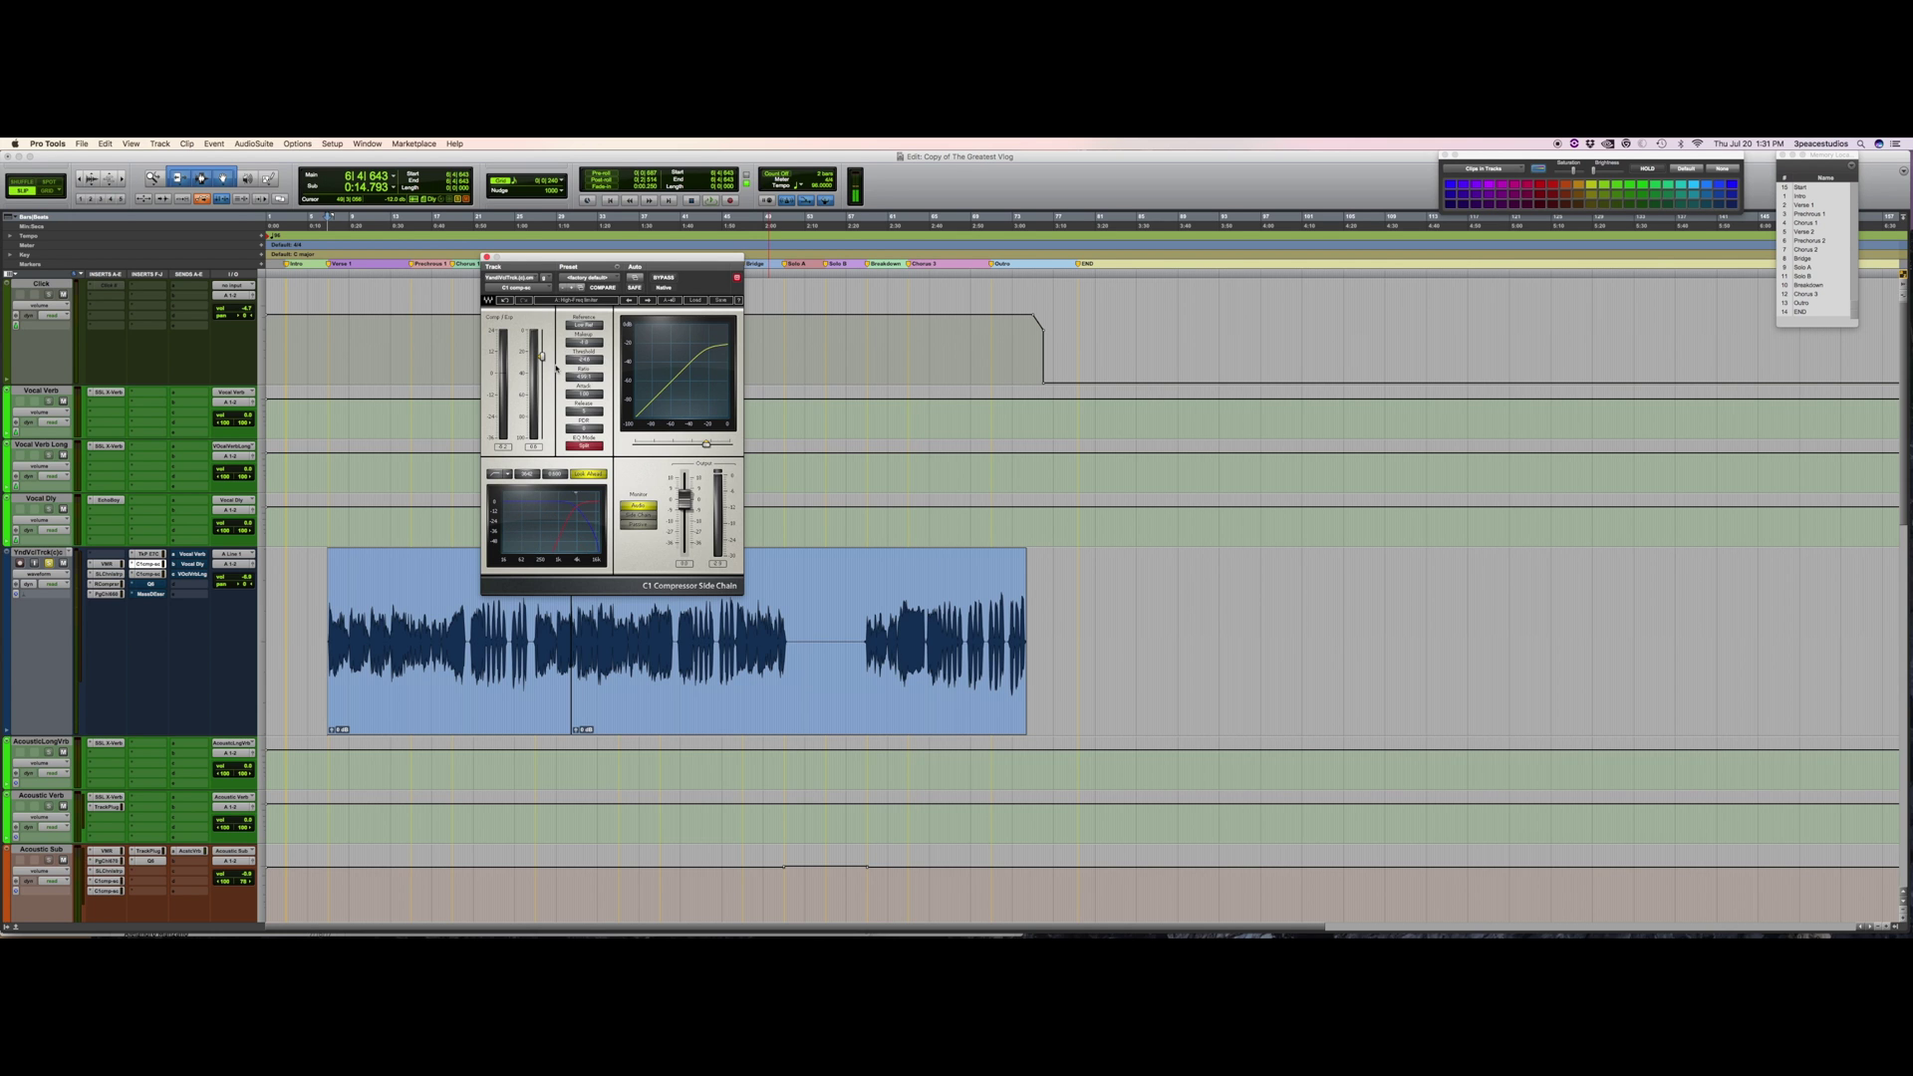
# Locate the C1 comp-sc (mono) compressor among the Dynamics plug-ins available for the vocal's insert and select it.
pyautogui.click(519, 287)
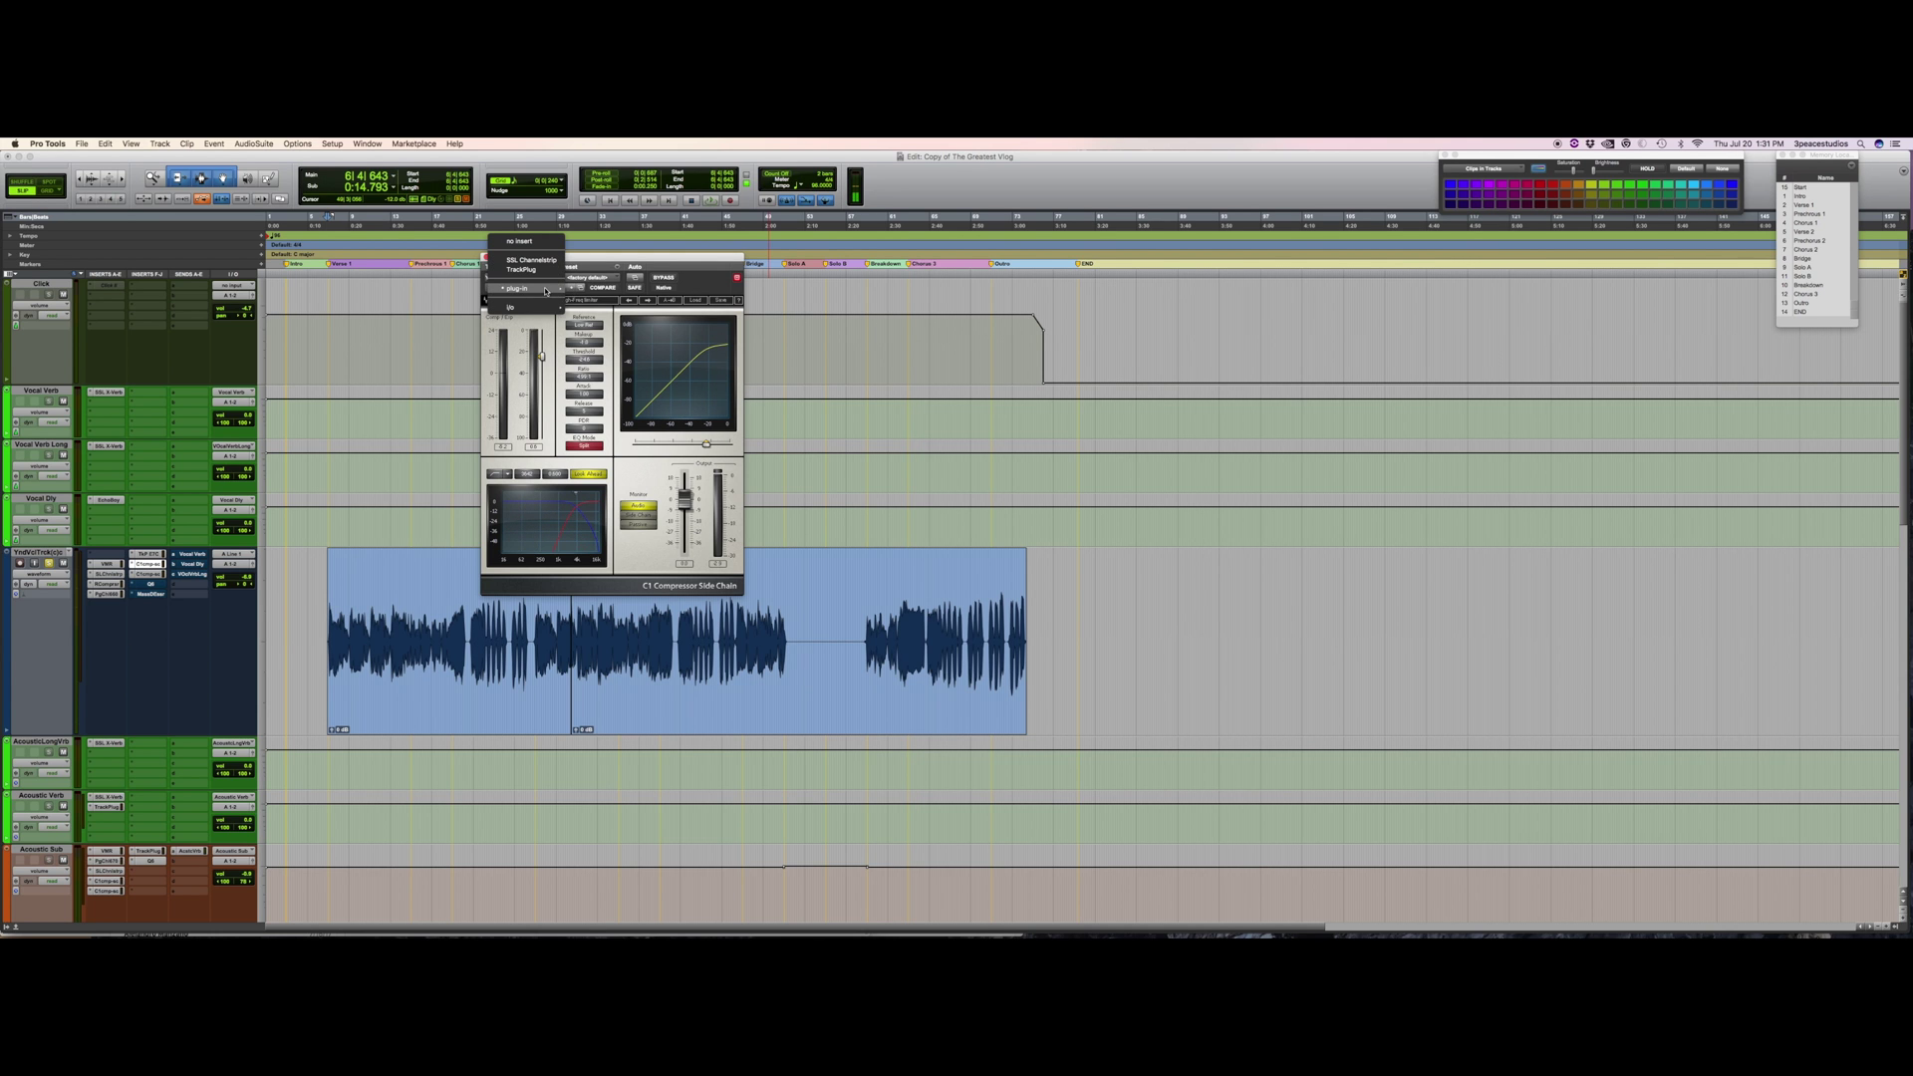
pyautogui.moveTo(538, 289)
pyautogui.moveTo(603, 299)
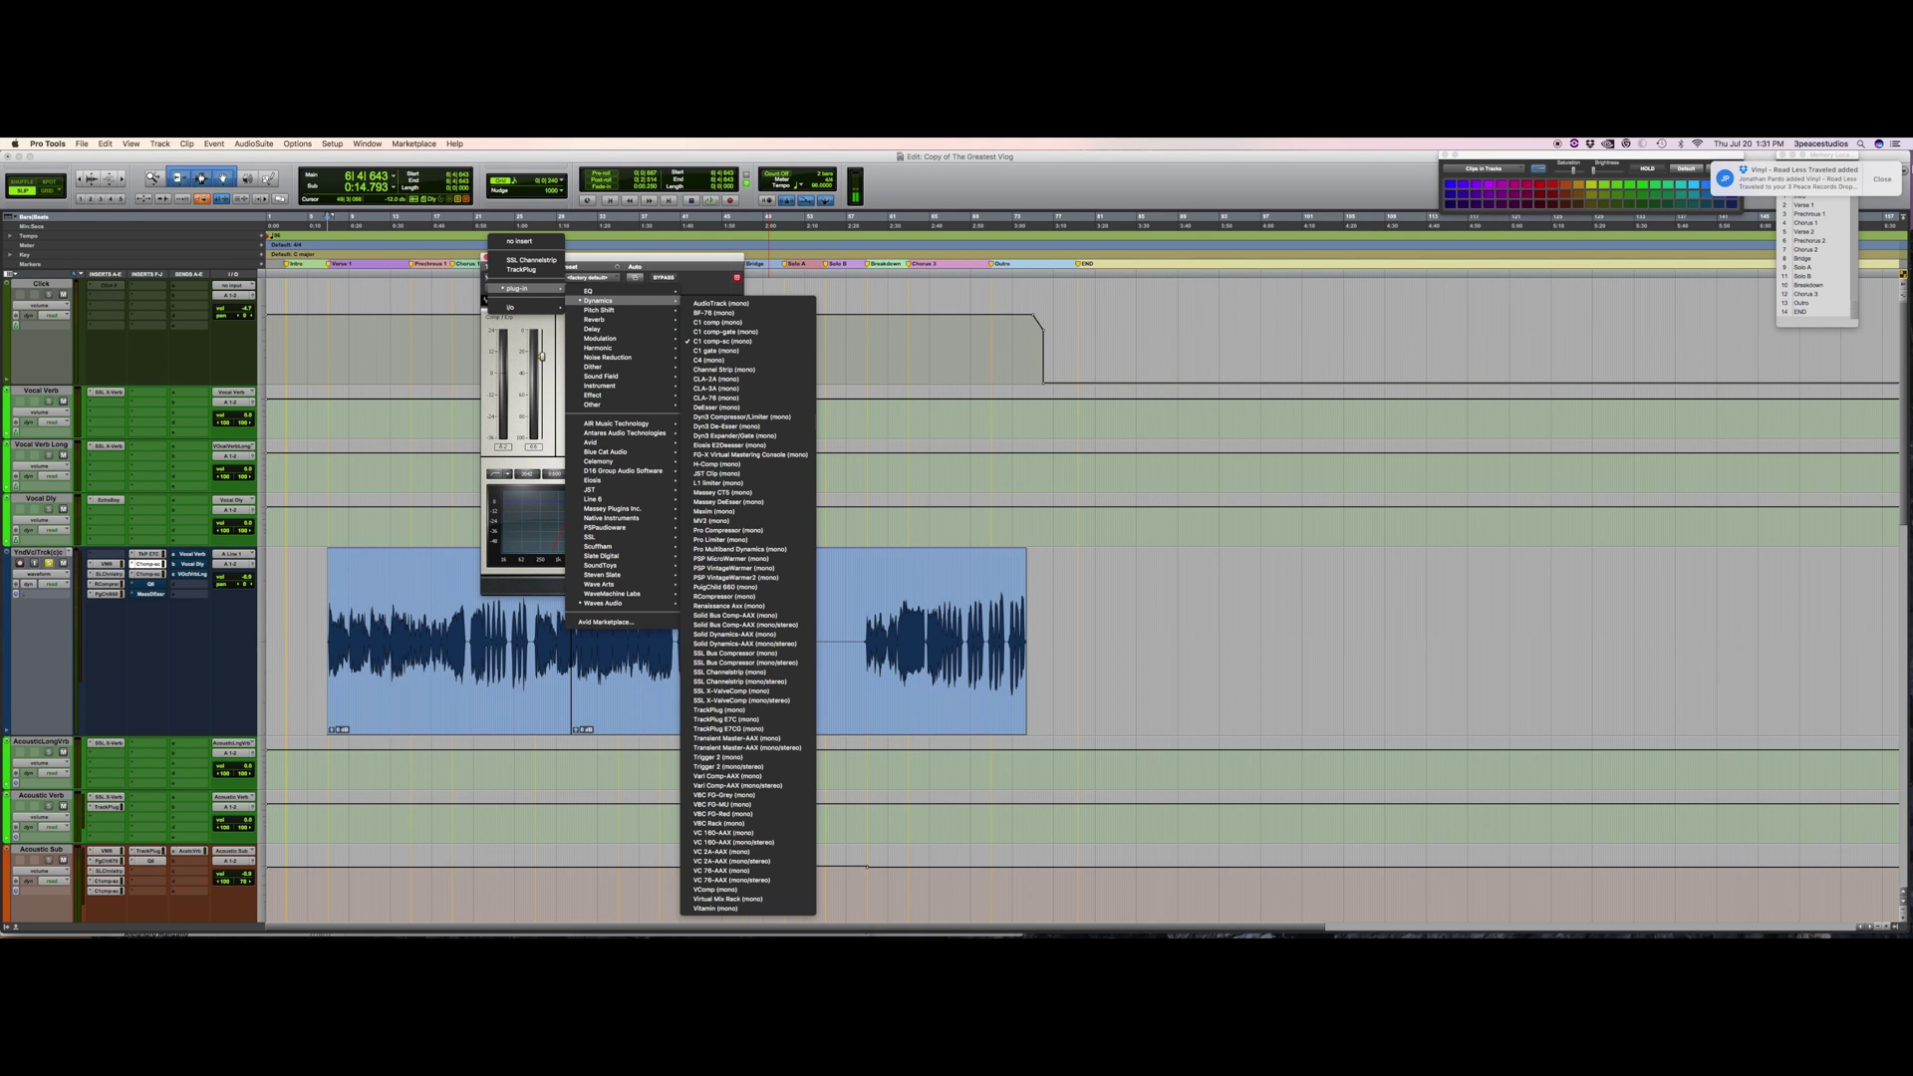
pyautogui.click(724, 341)
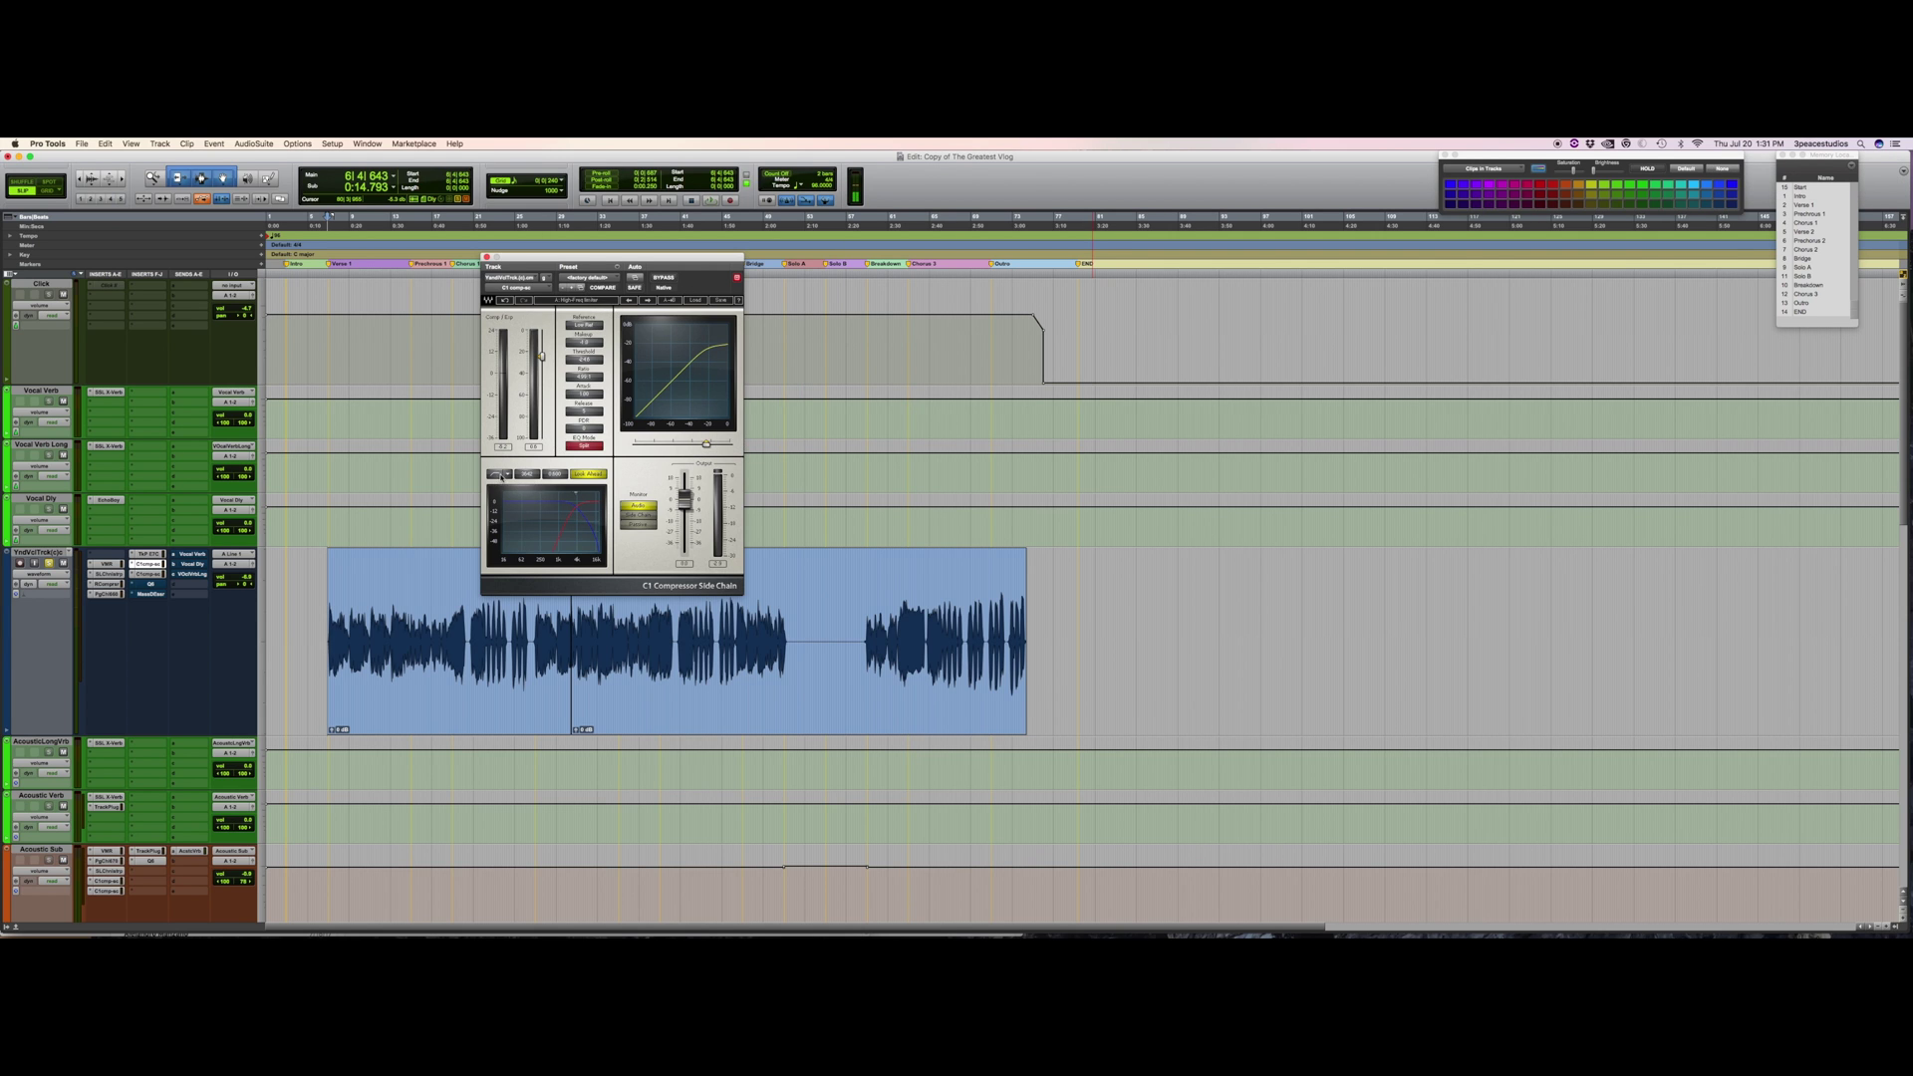
# Set the first C1's sidechain filter to Band Pass and shift its band to a lower frequency, ending with monitoring on audio.
pyautogui.click(508, 475)
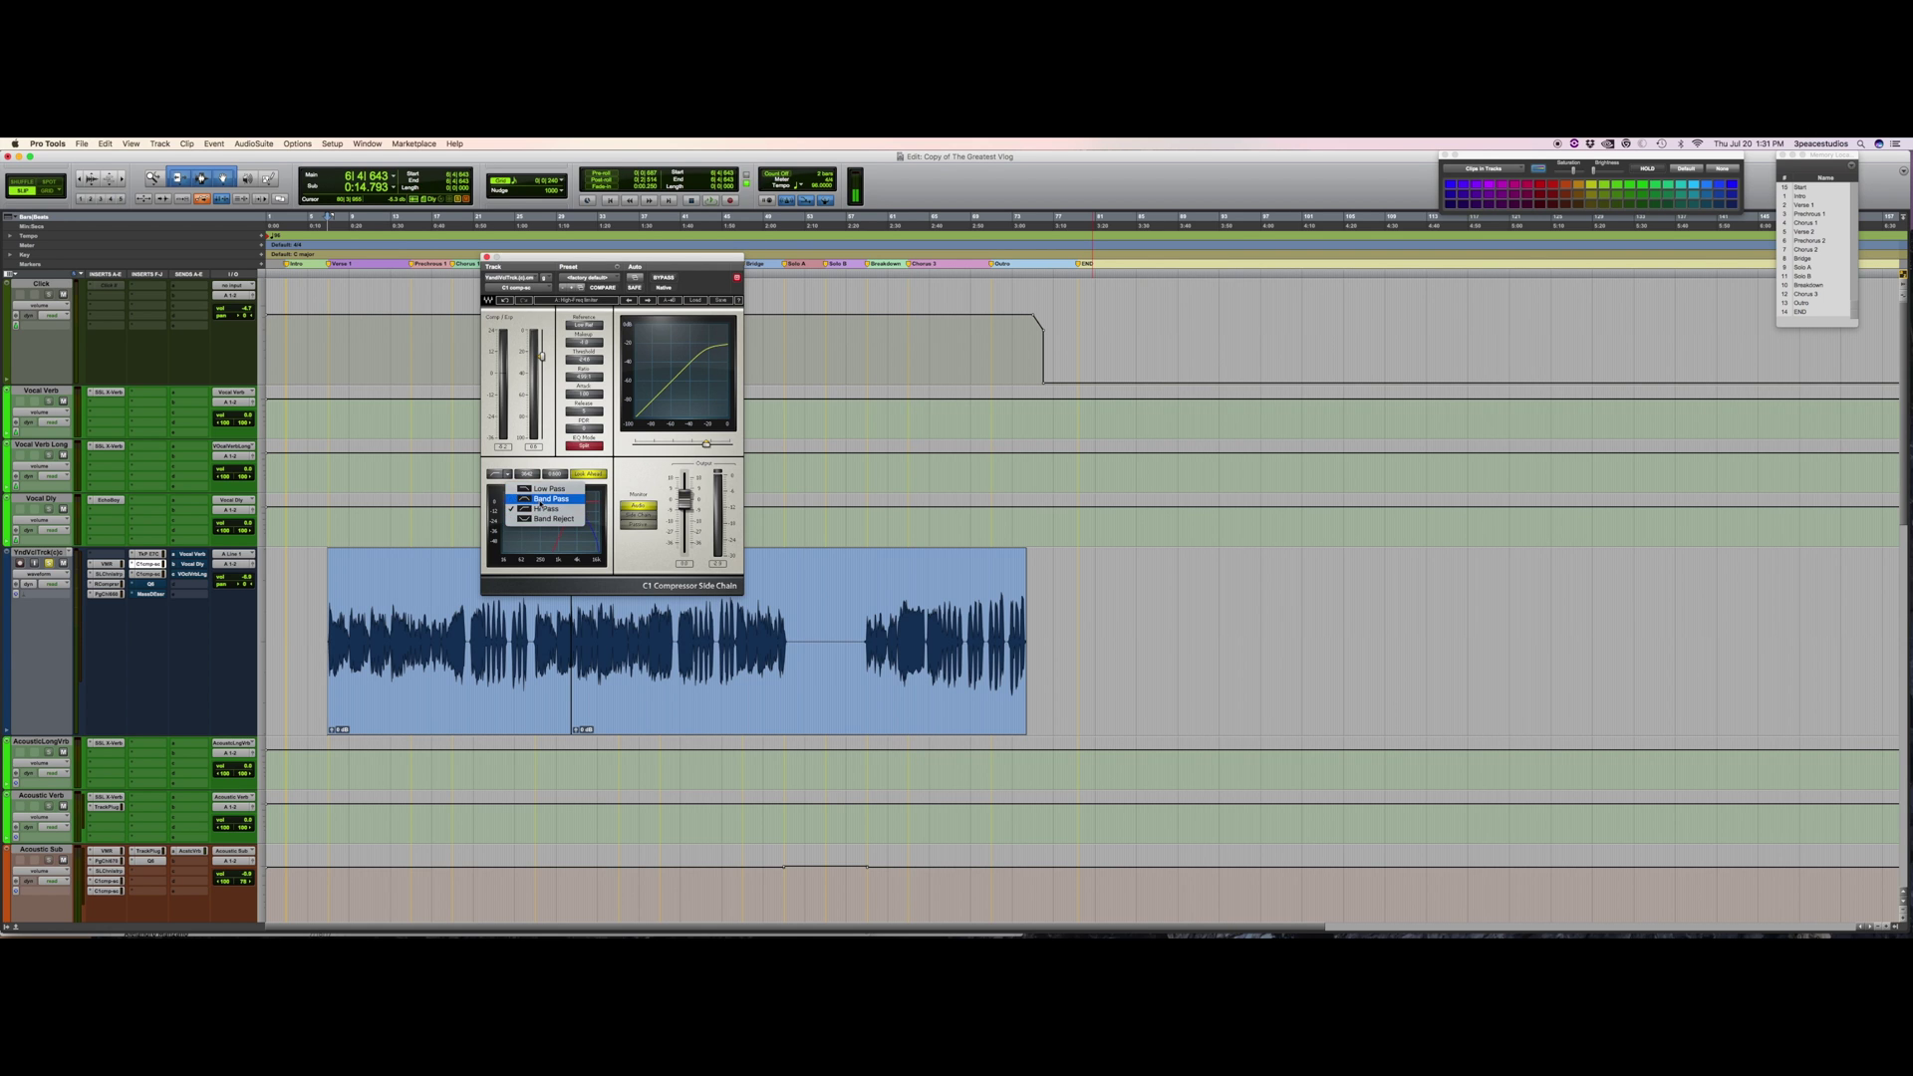
pyautogui.click(539, 499)
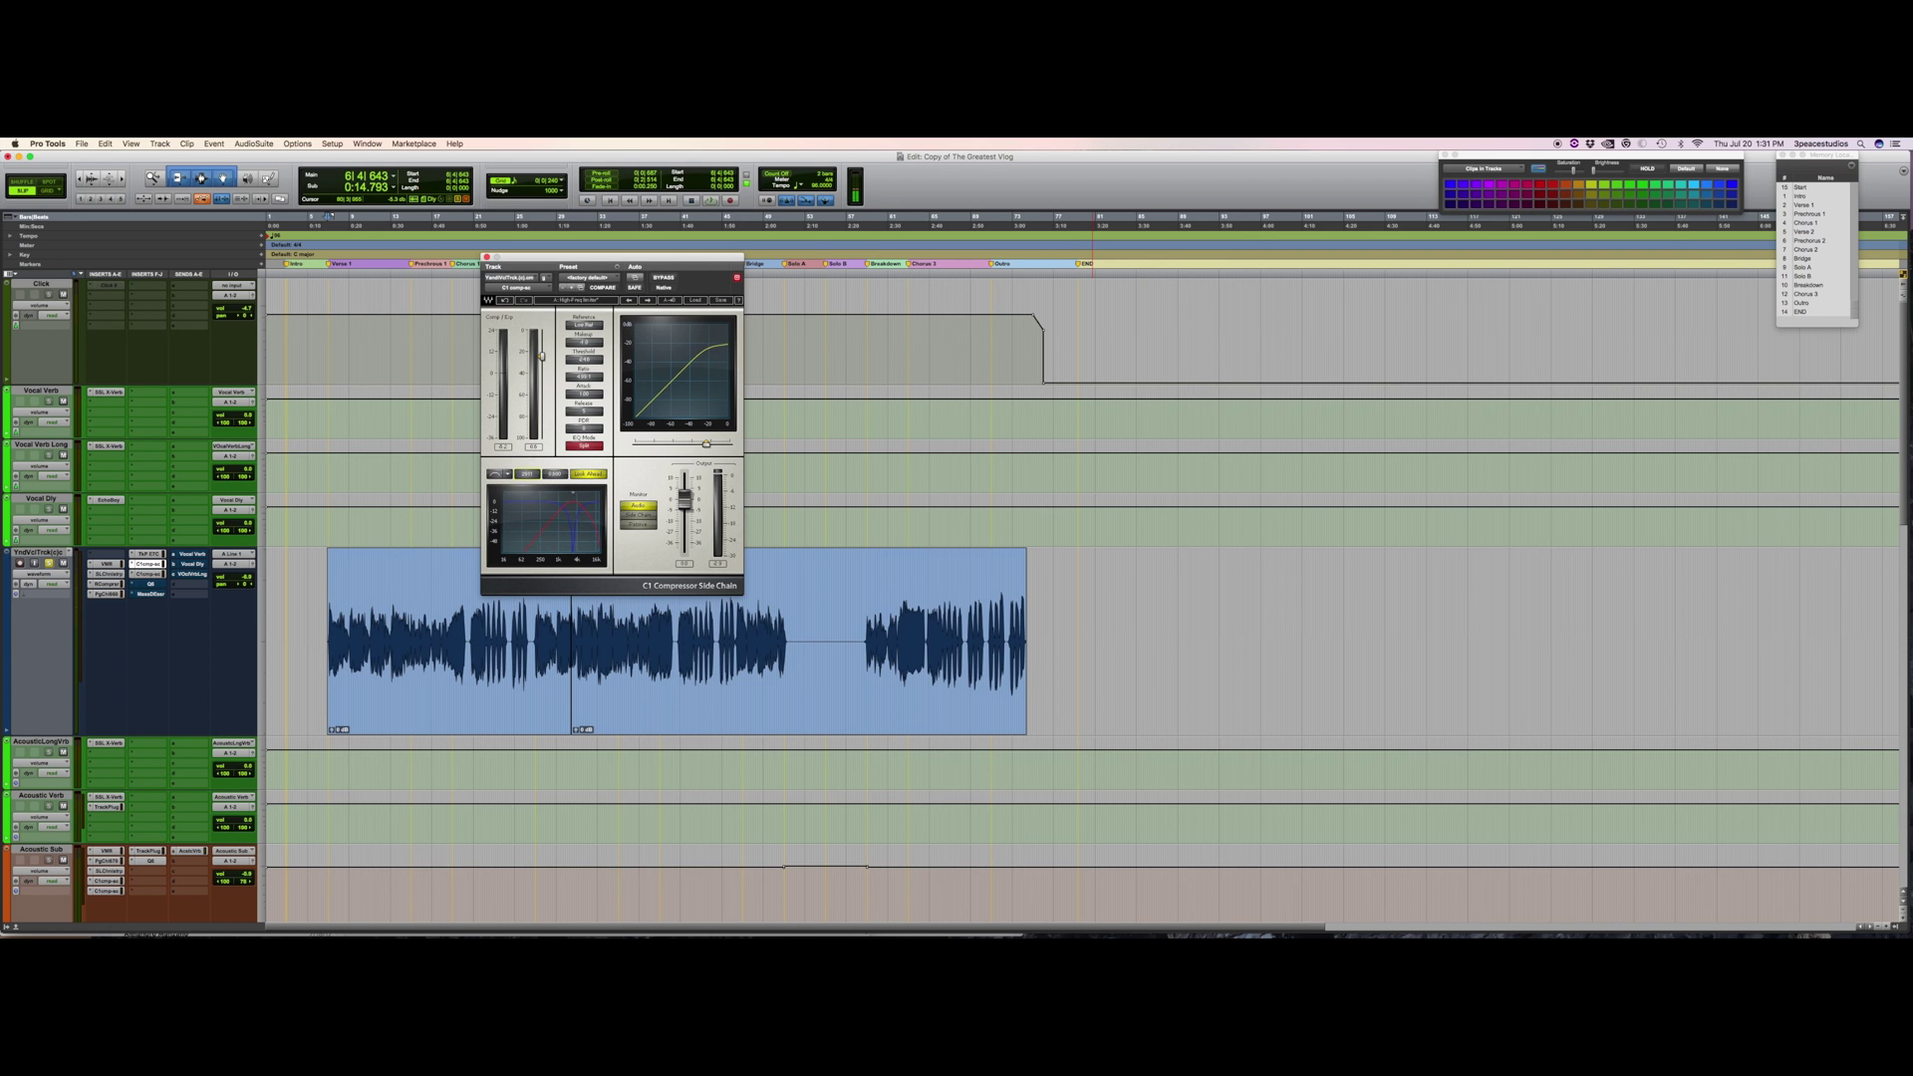
pyautogui.moveTo(573, 493); pyautogui.dragTo(539, 493)
pyautogui.click(643, 519)
pyautogui.click(638, 505)
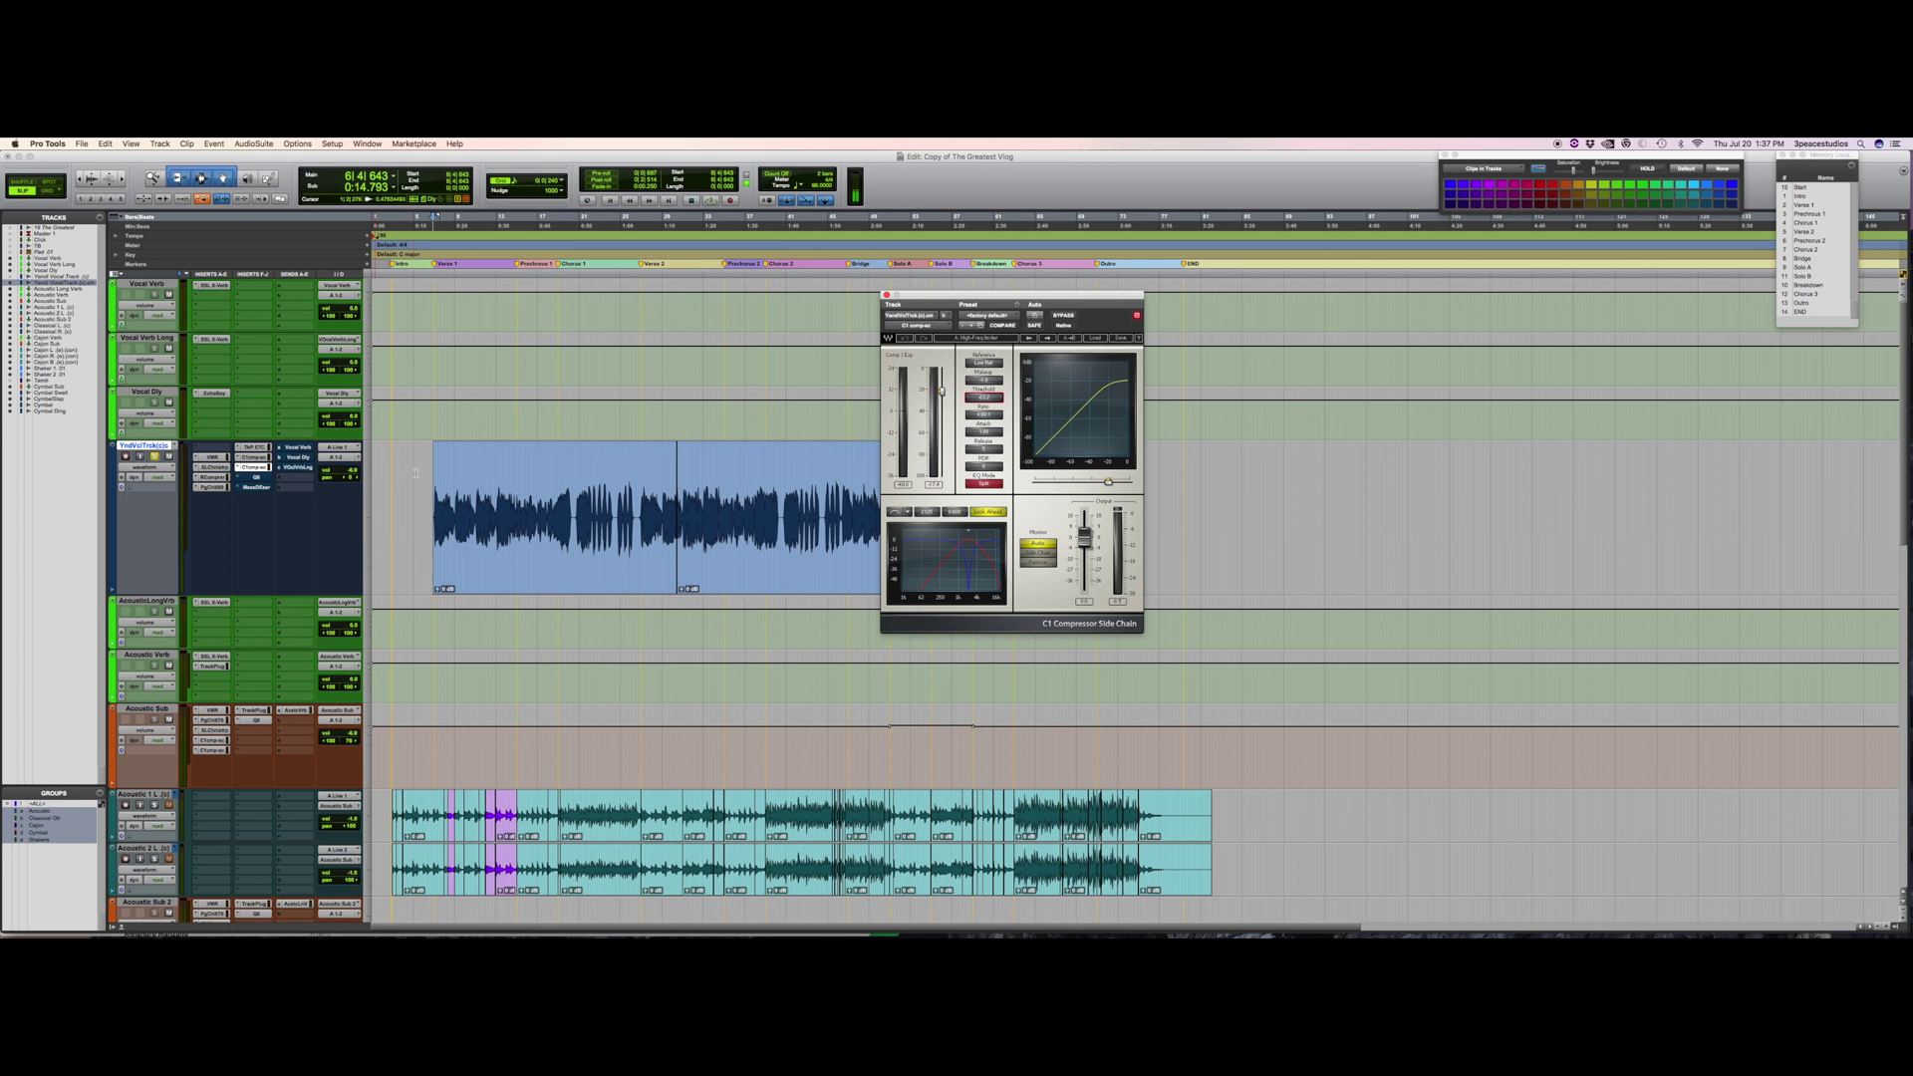
# Compare the vocal's opening with the second C1 active and bypassed, leaving it active.
pyautogui.press('space')
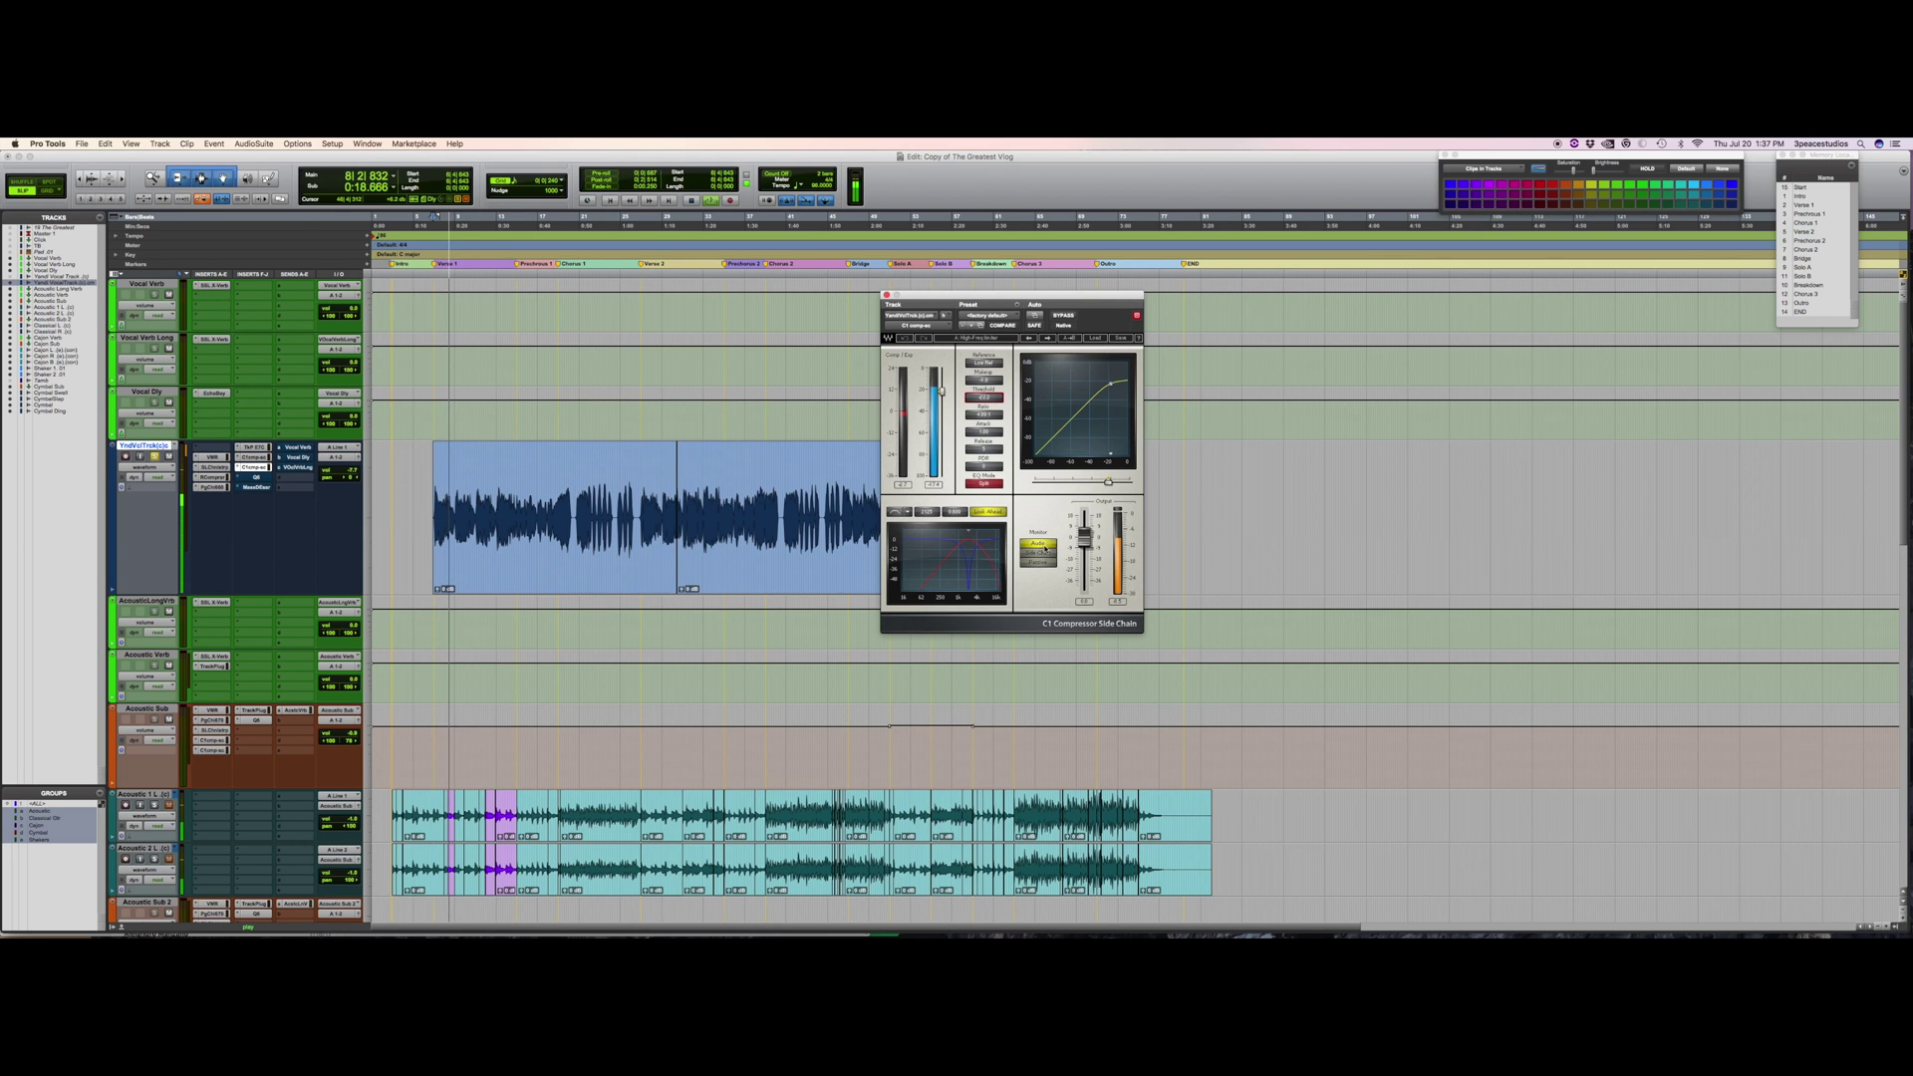
pyautogui.click(1063, 316)
pyautogui.press('space')
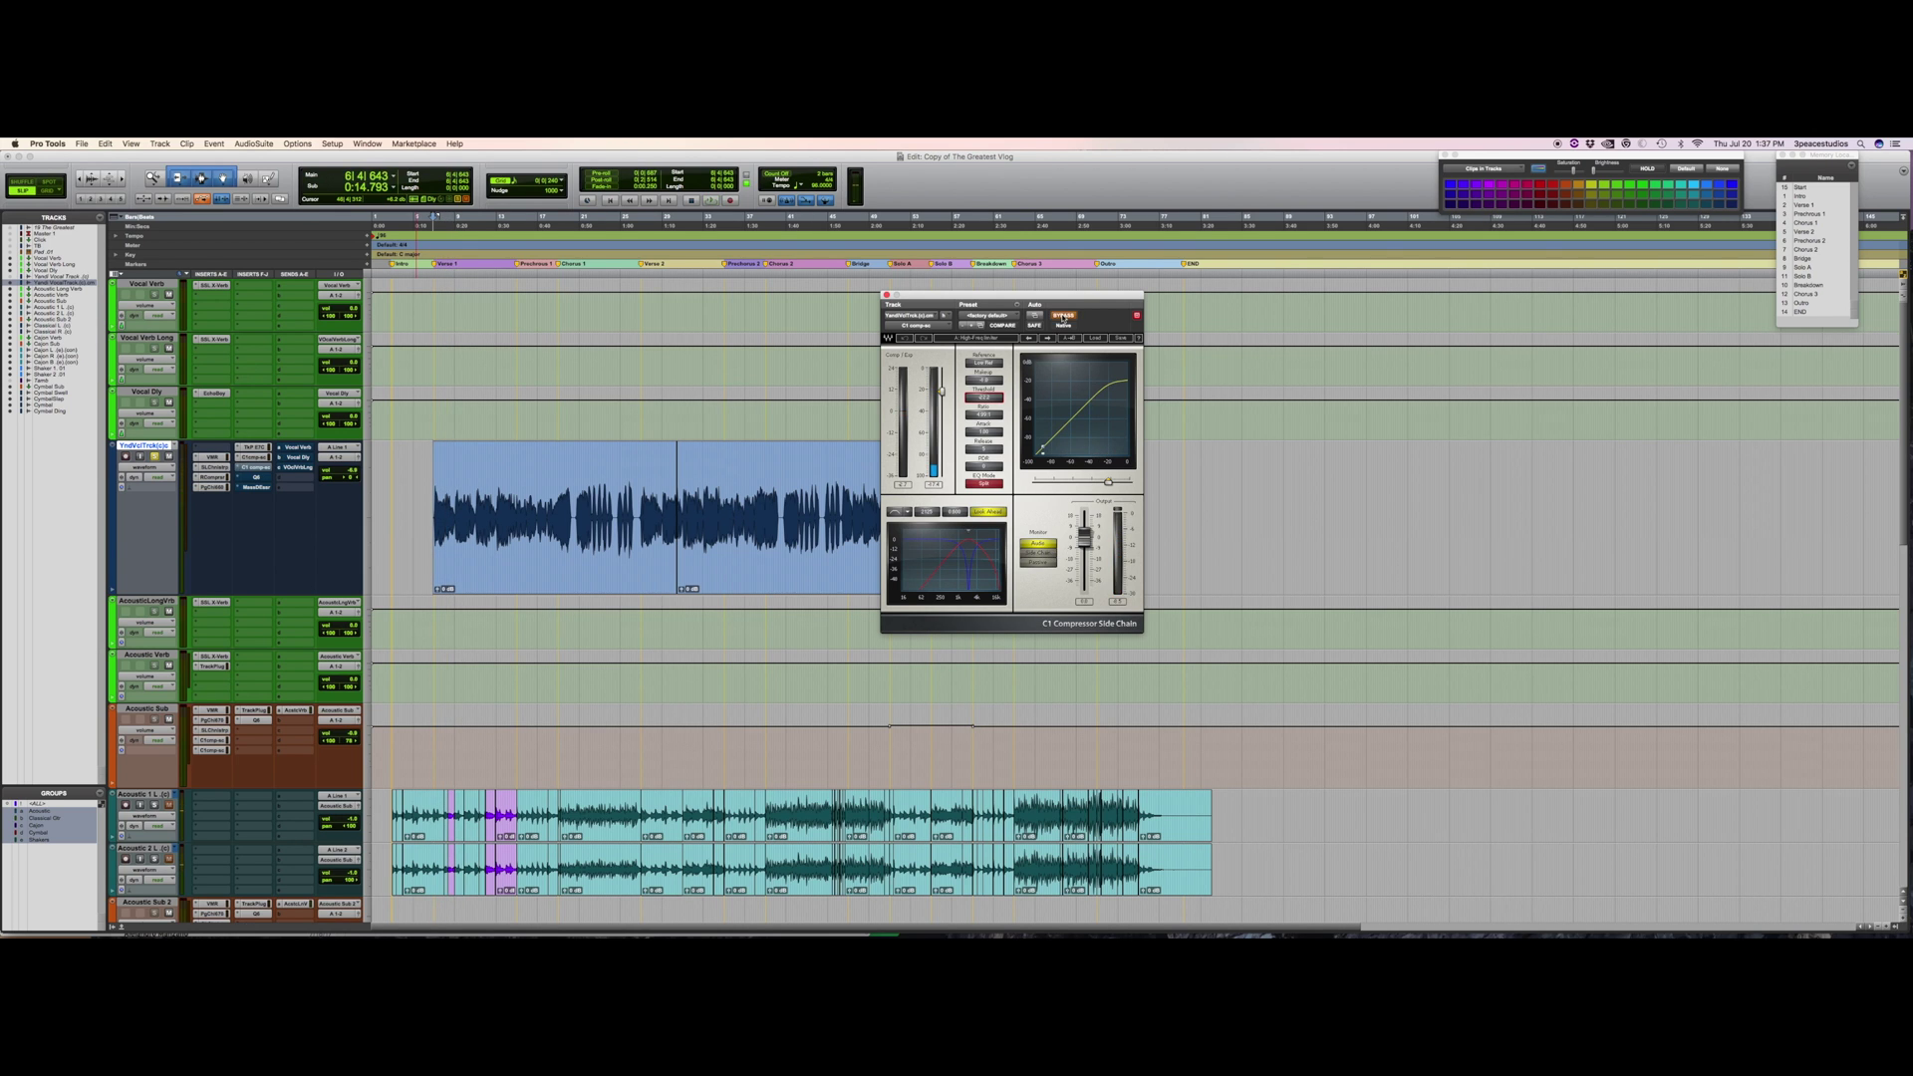
pyautogui.press('space')
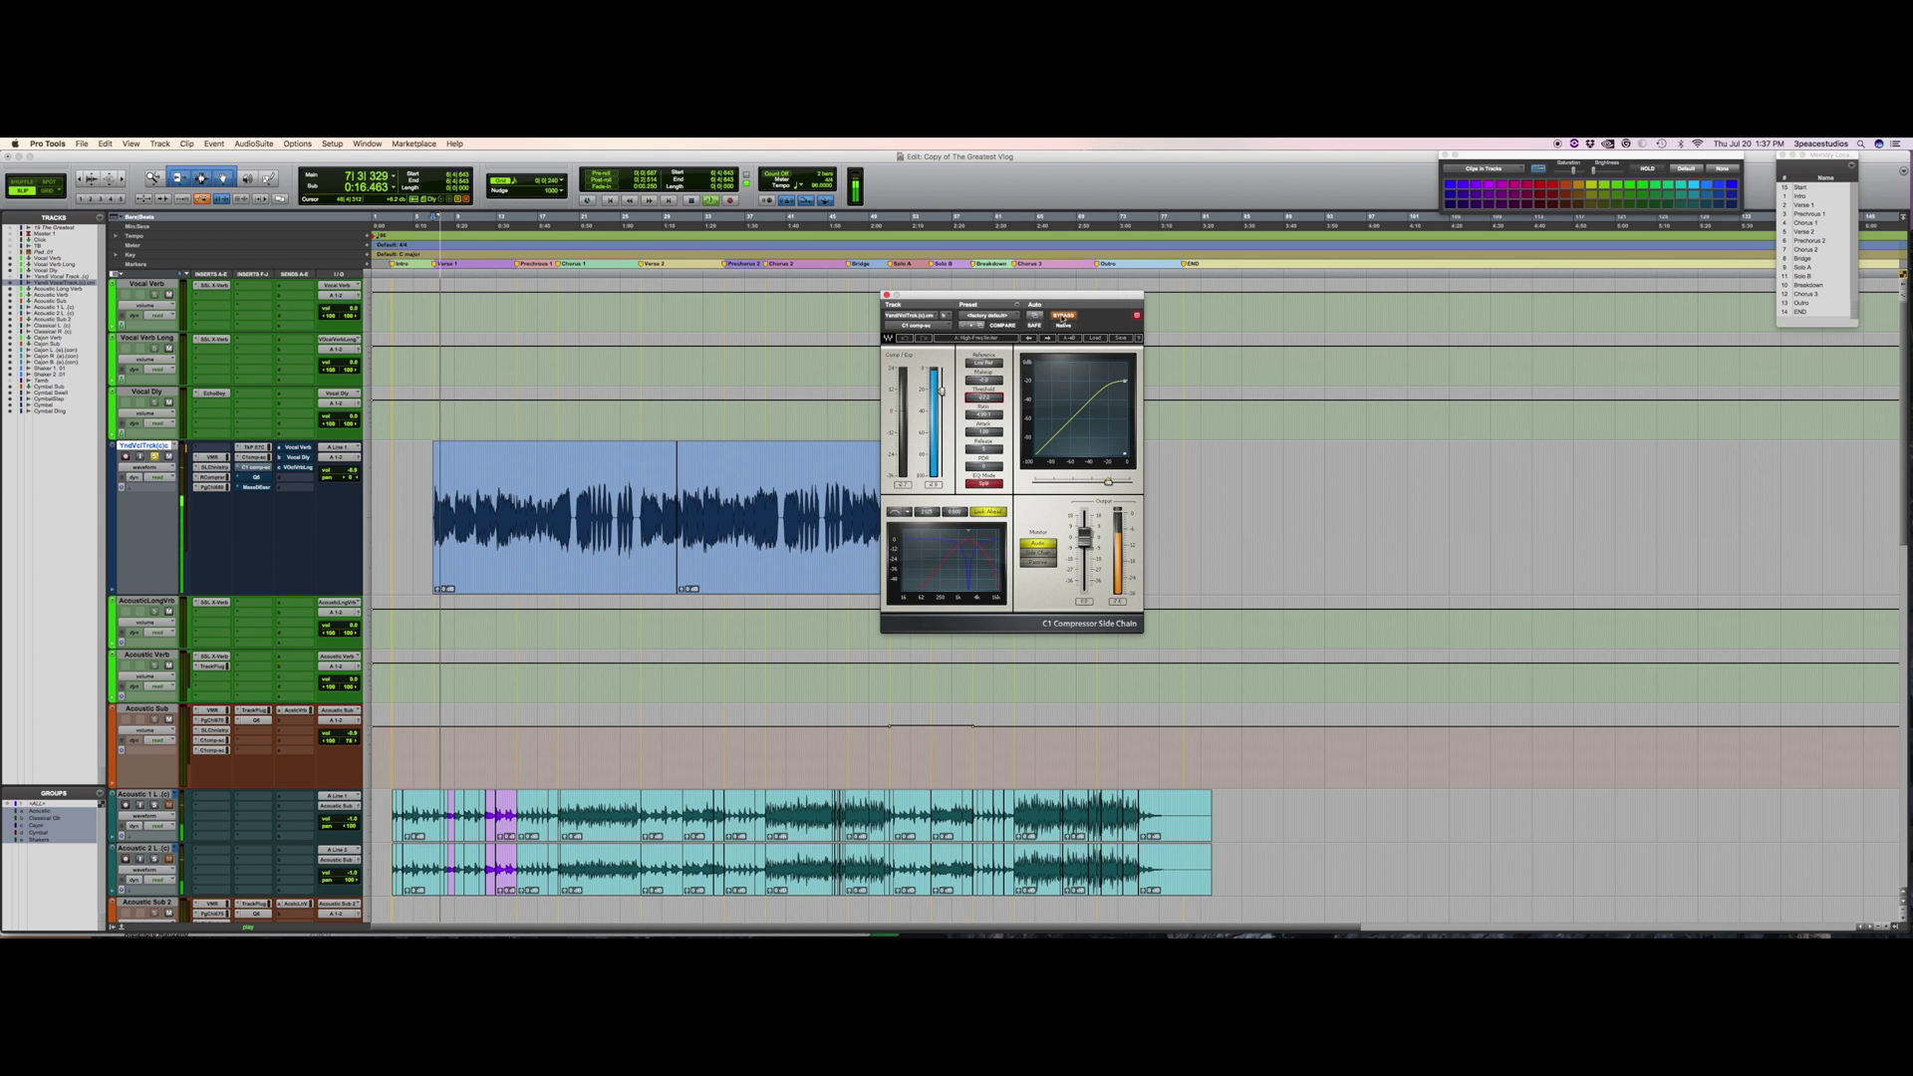
pyautogui.click(1063, 316)
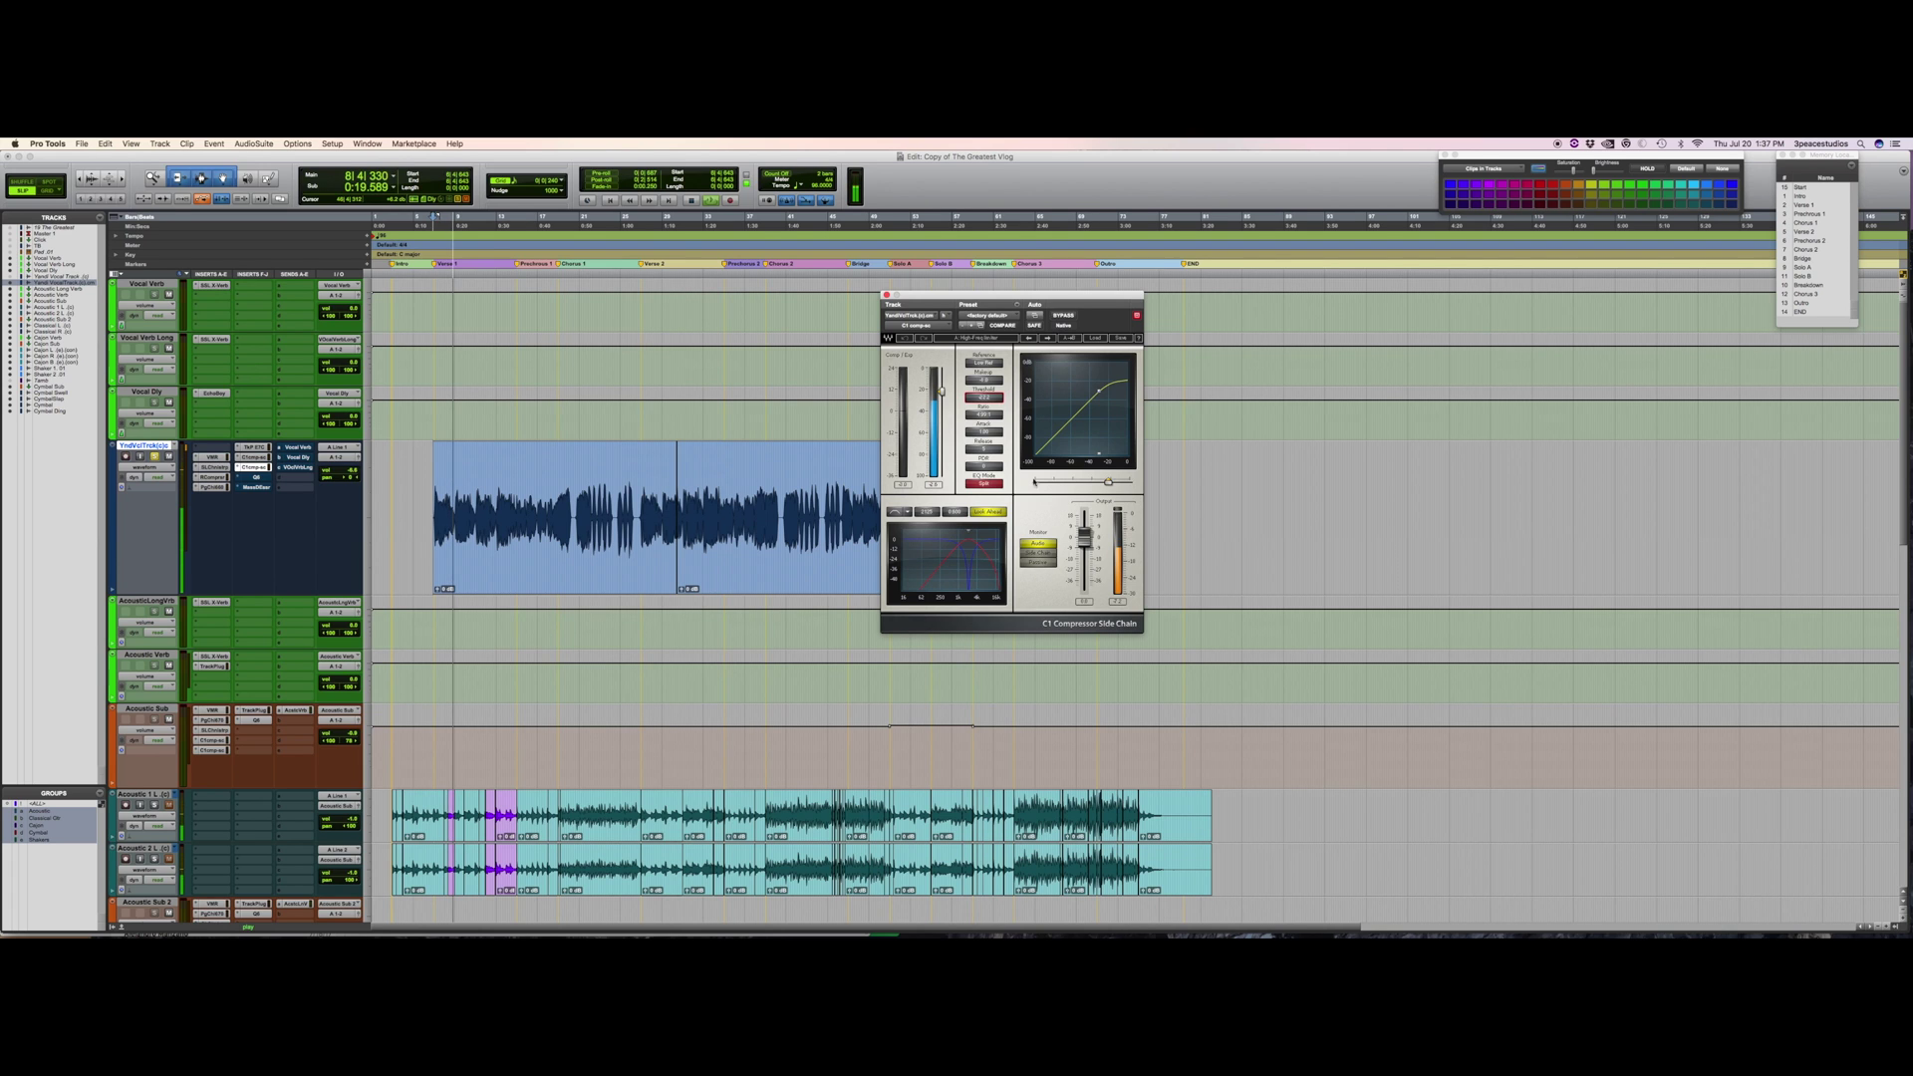
pyautogui.press('space')
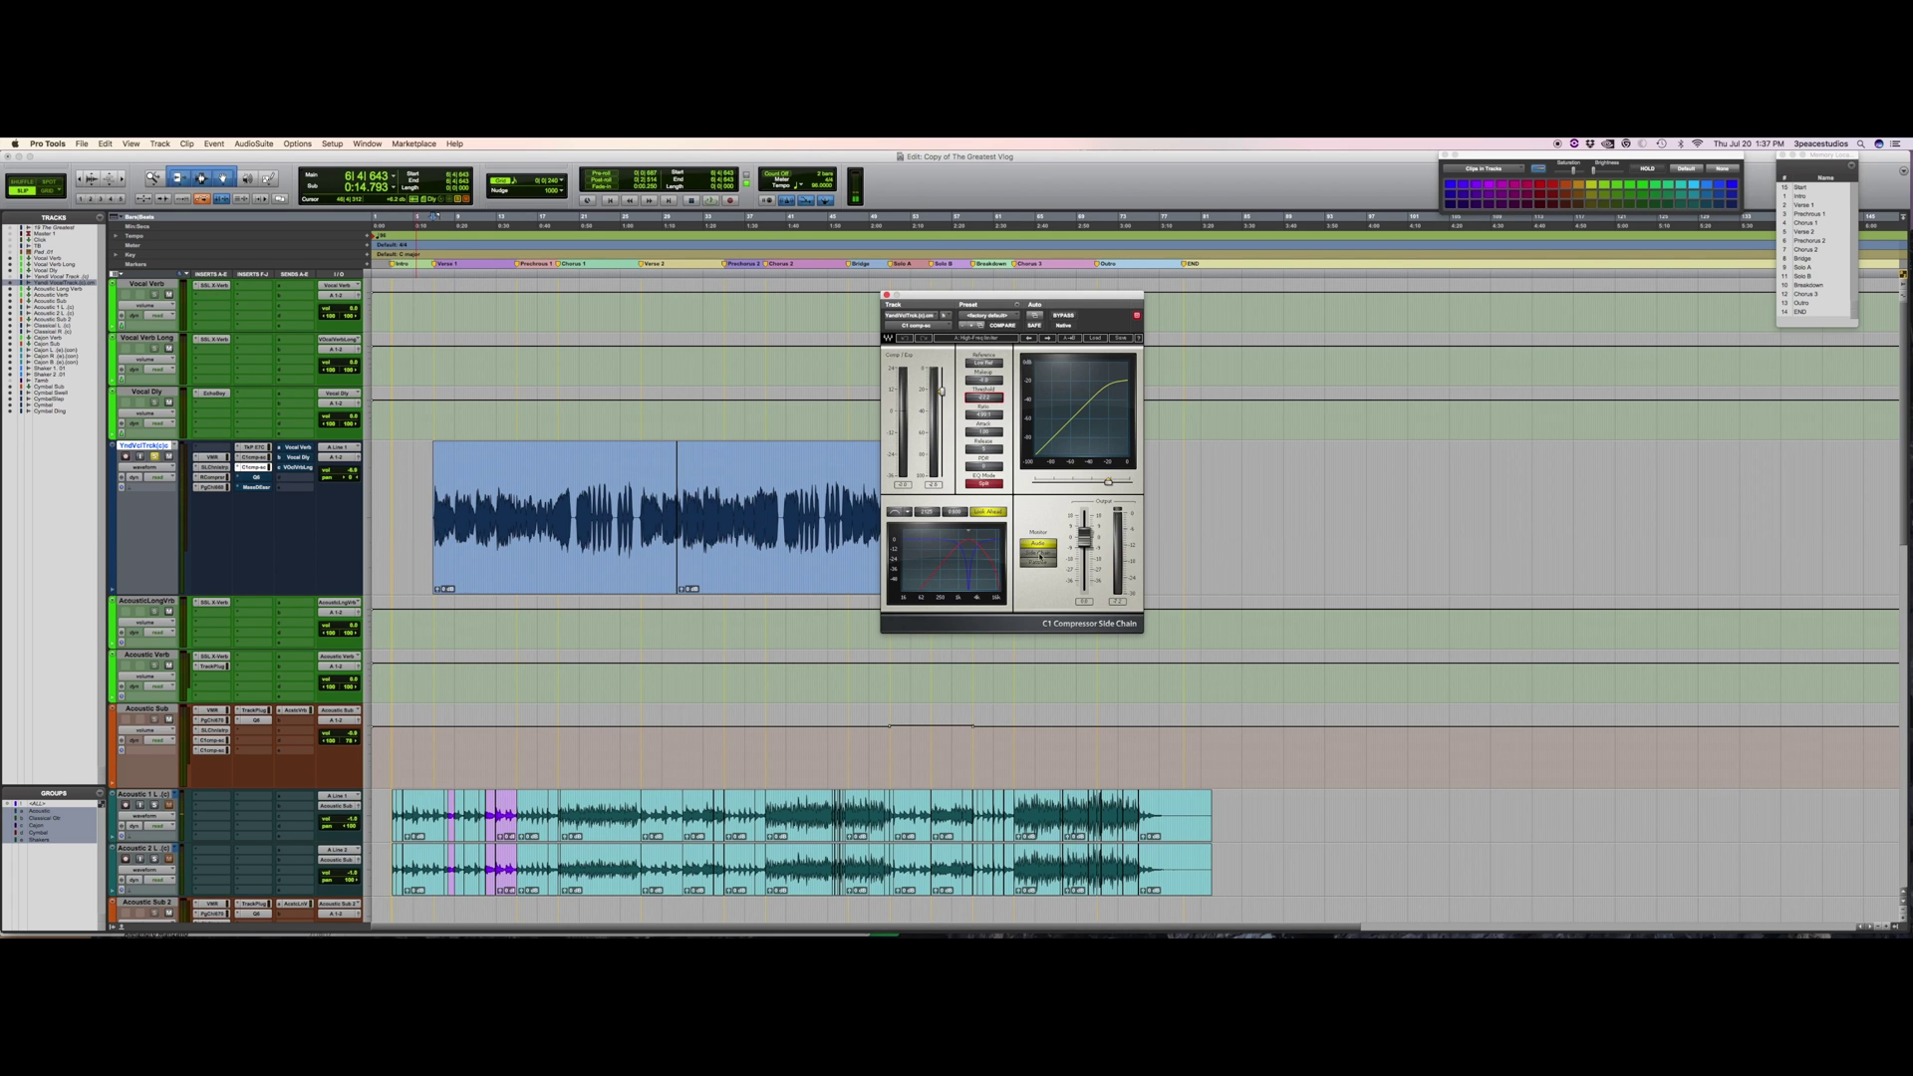
# Replay the vocal's opening while cycling the second C1 through all three monitor modes, ending on audio.
pyautogui.press('space')
pyautogui.click(1040, 554)
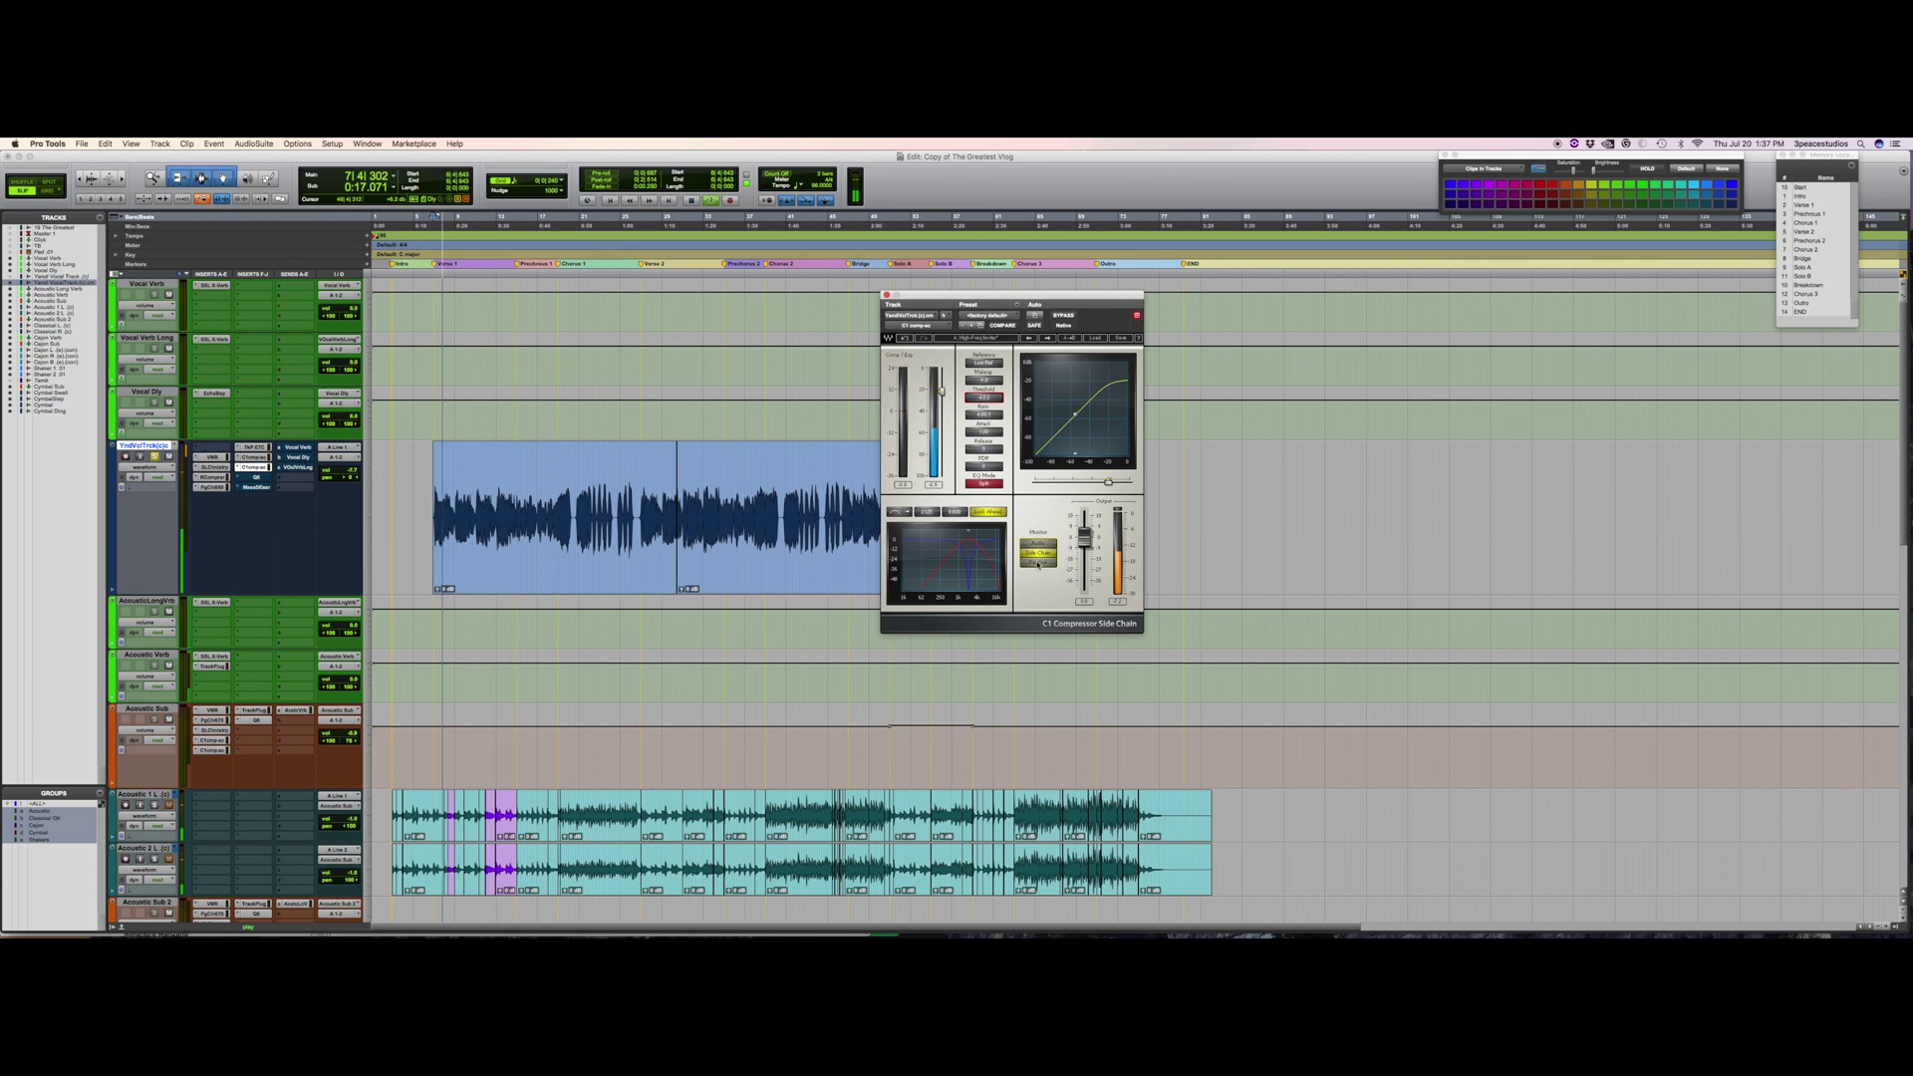
pyautogui.click(1039, 547)
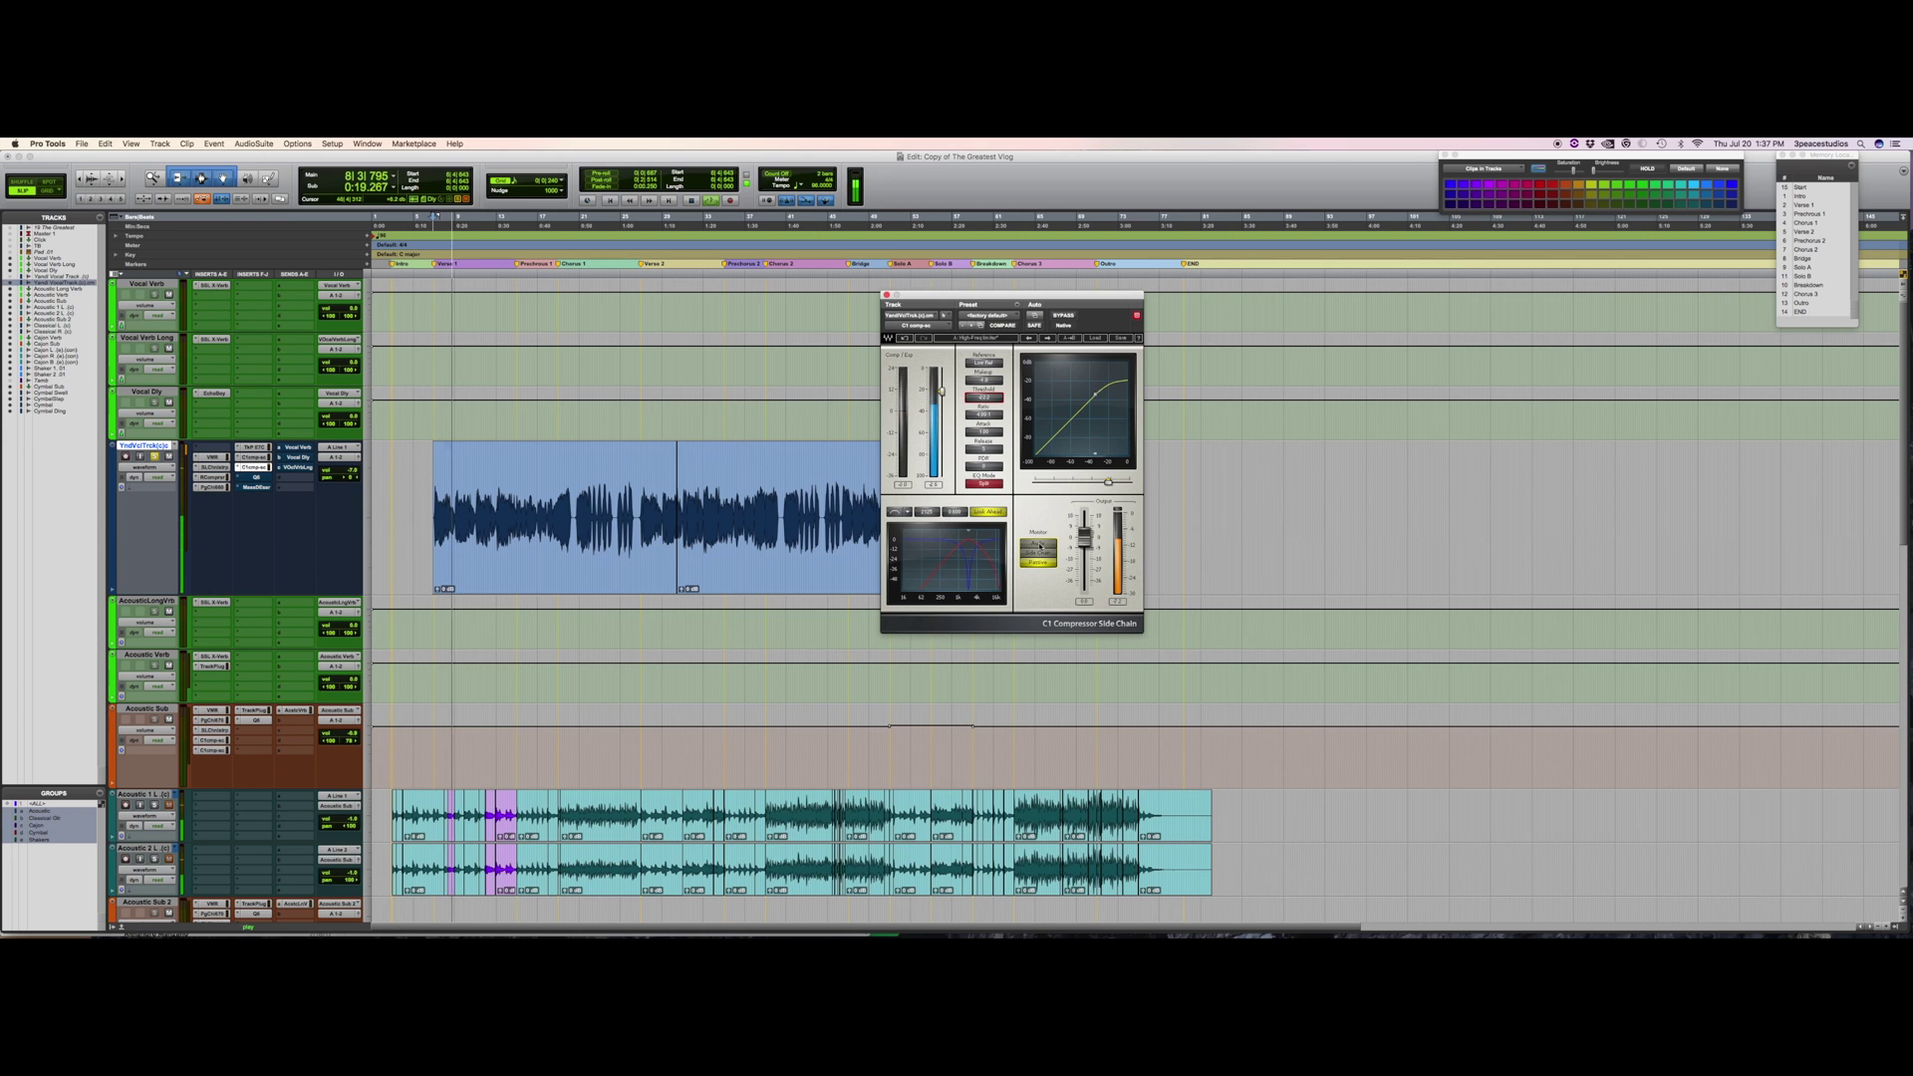
pyautogui.click(1039, 545)
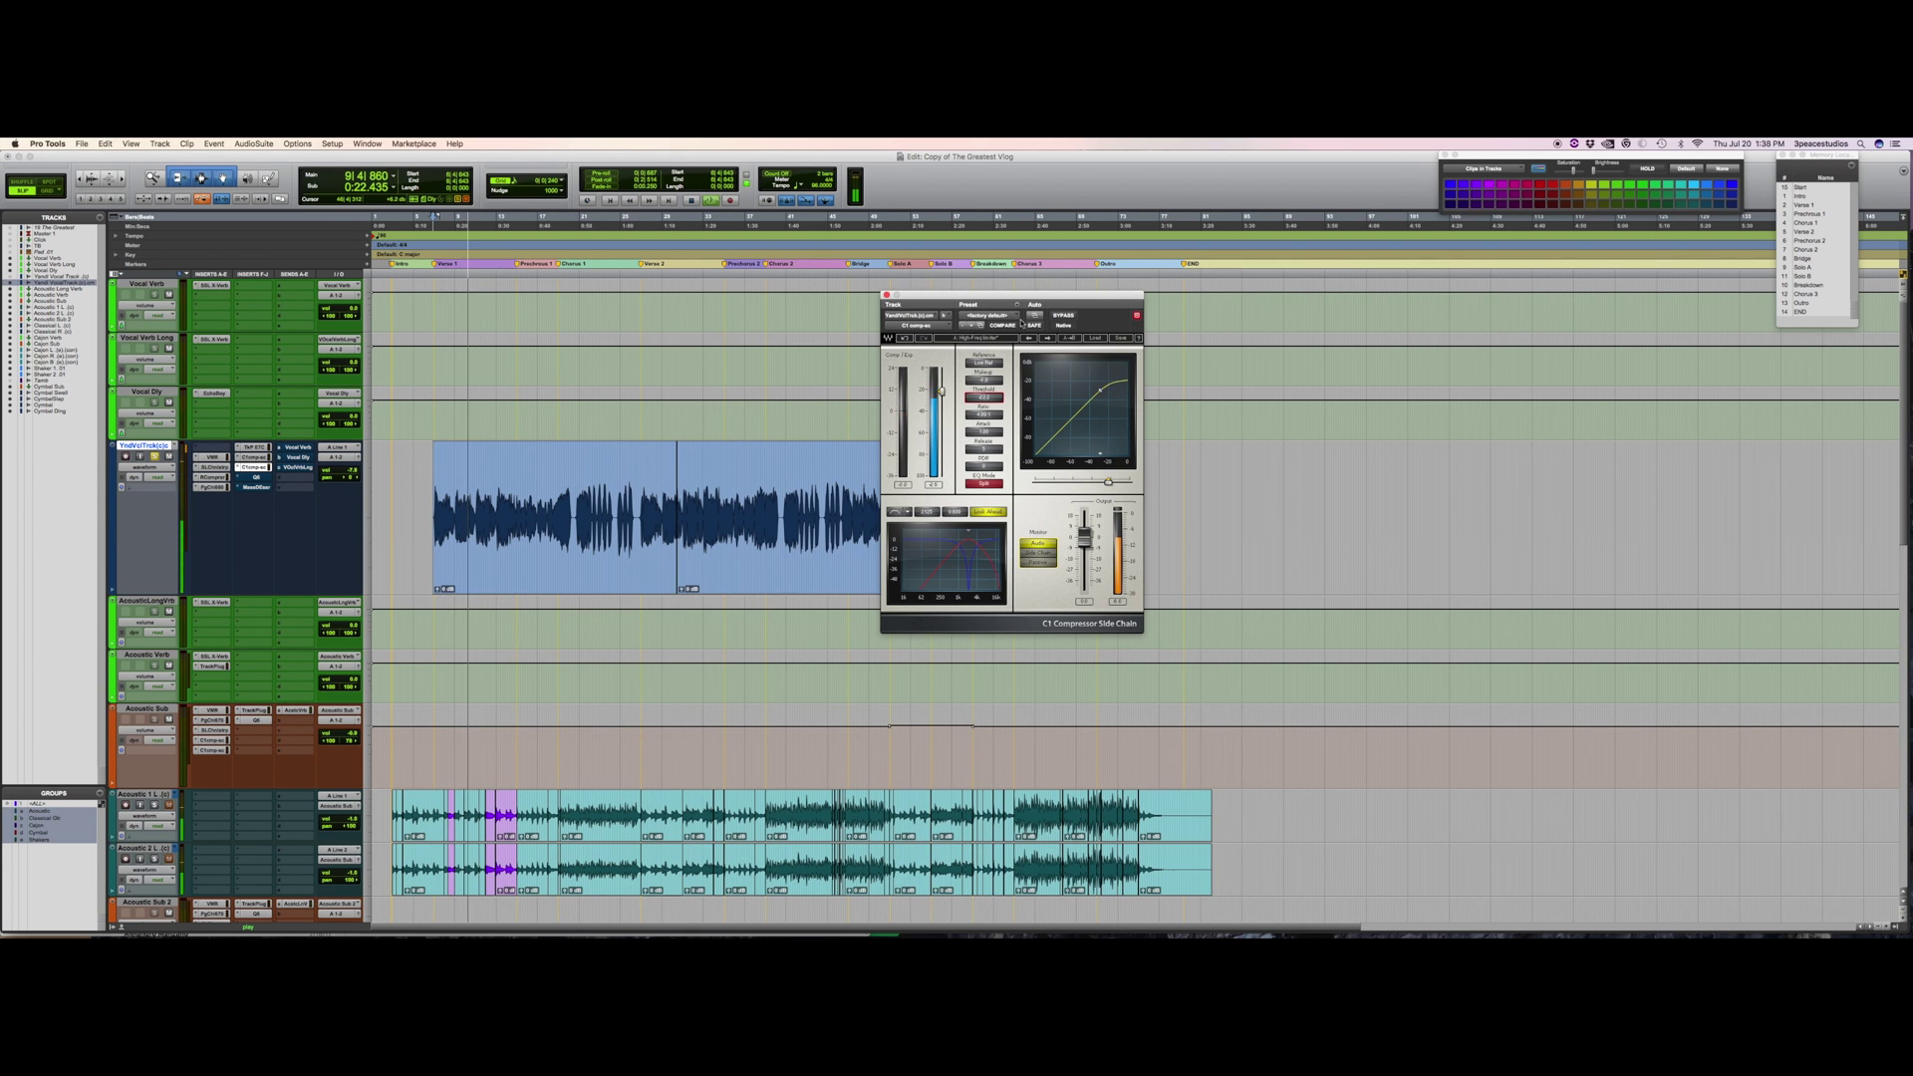
pyautogui.press('space')
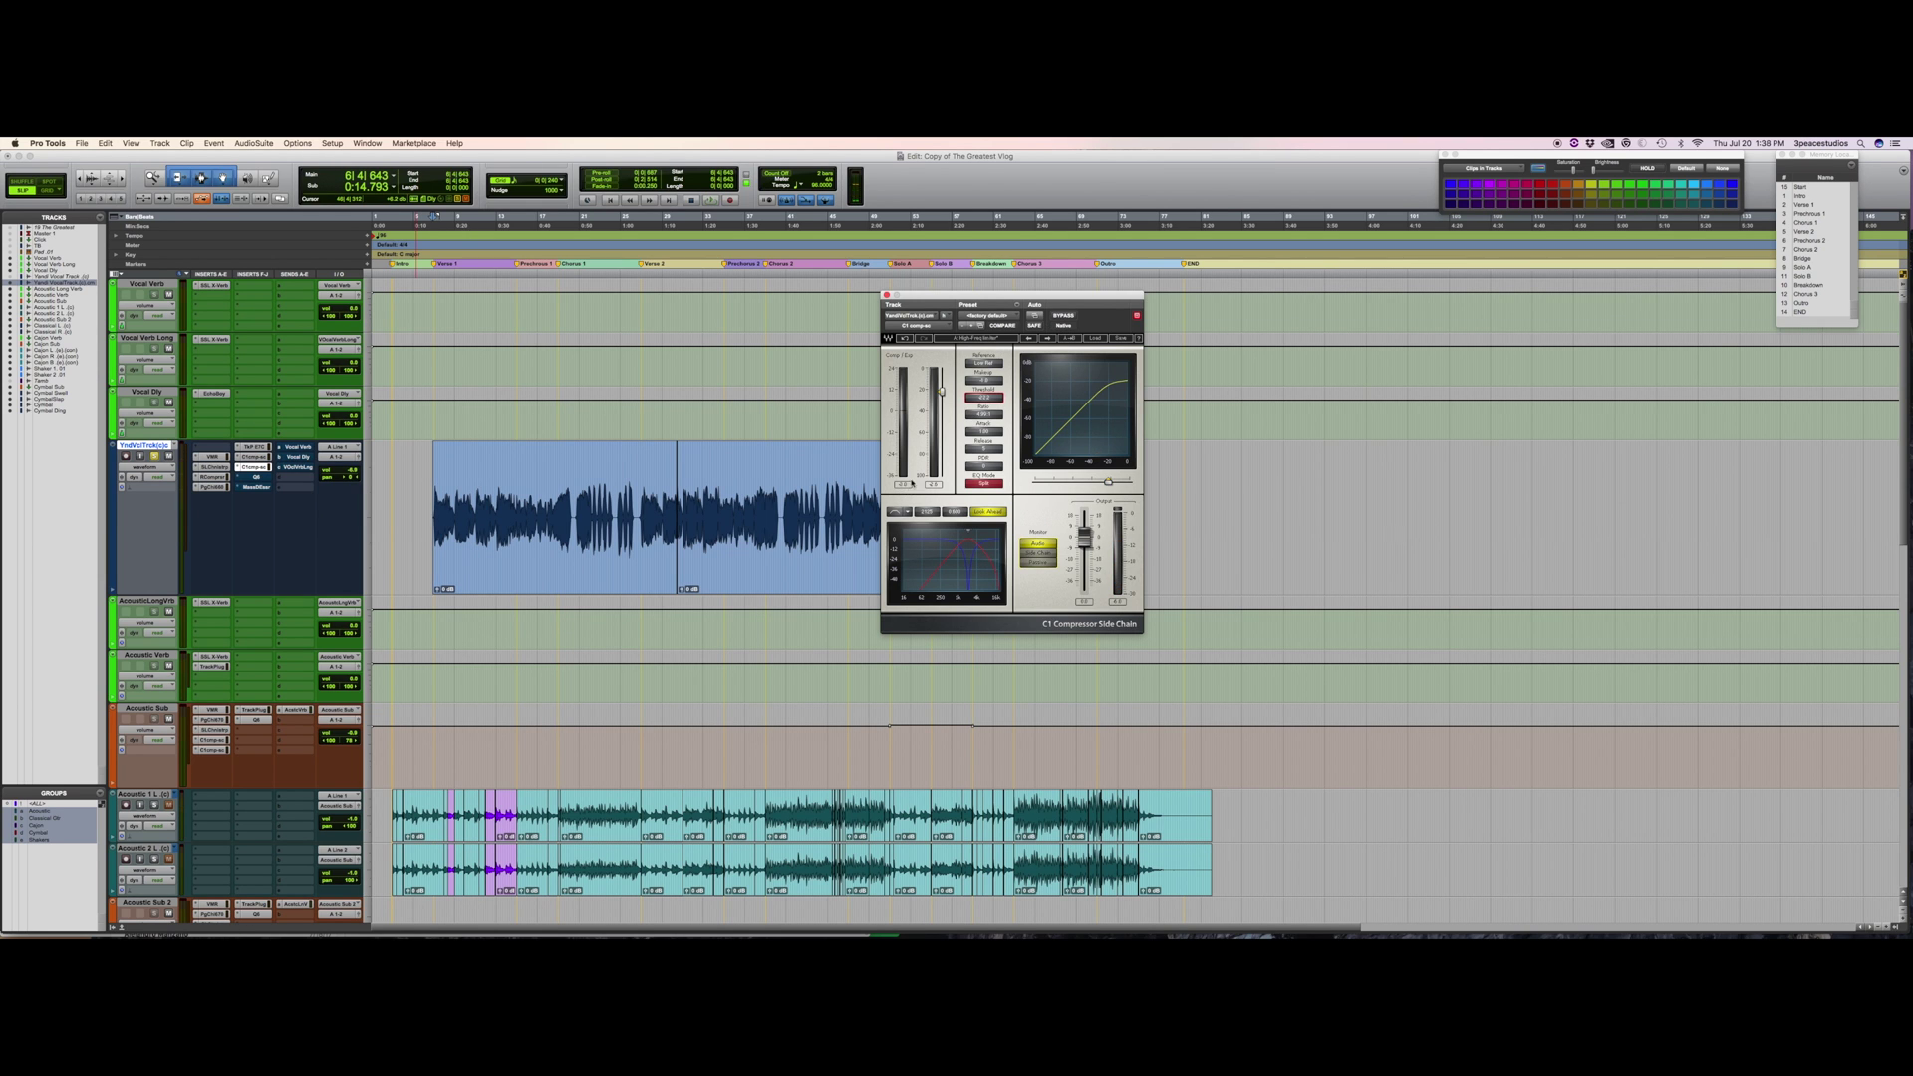
# Move the C1 window clear of the vocal clip and play the vocal from bar 61, near the Breakdown marker.
pyautogui.moveTo(987, 293); pyautogui.dragTo(1294, 279)
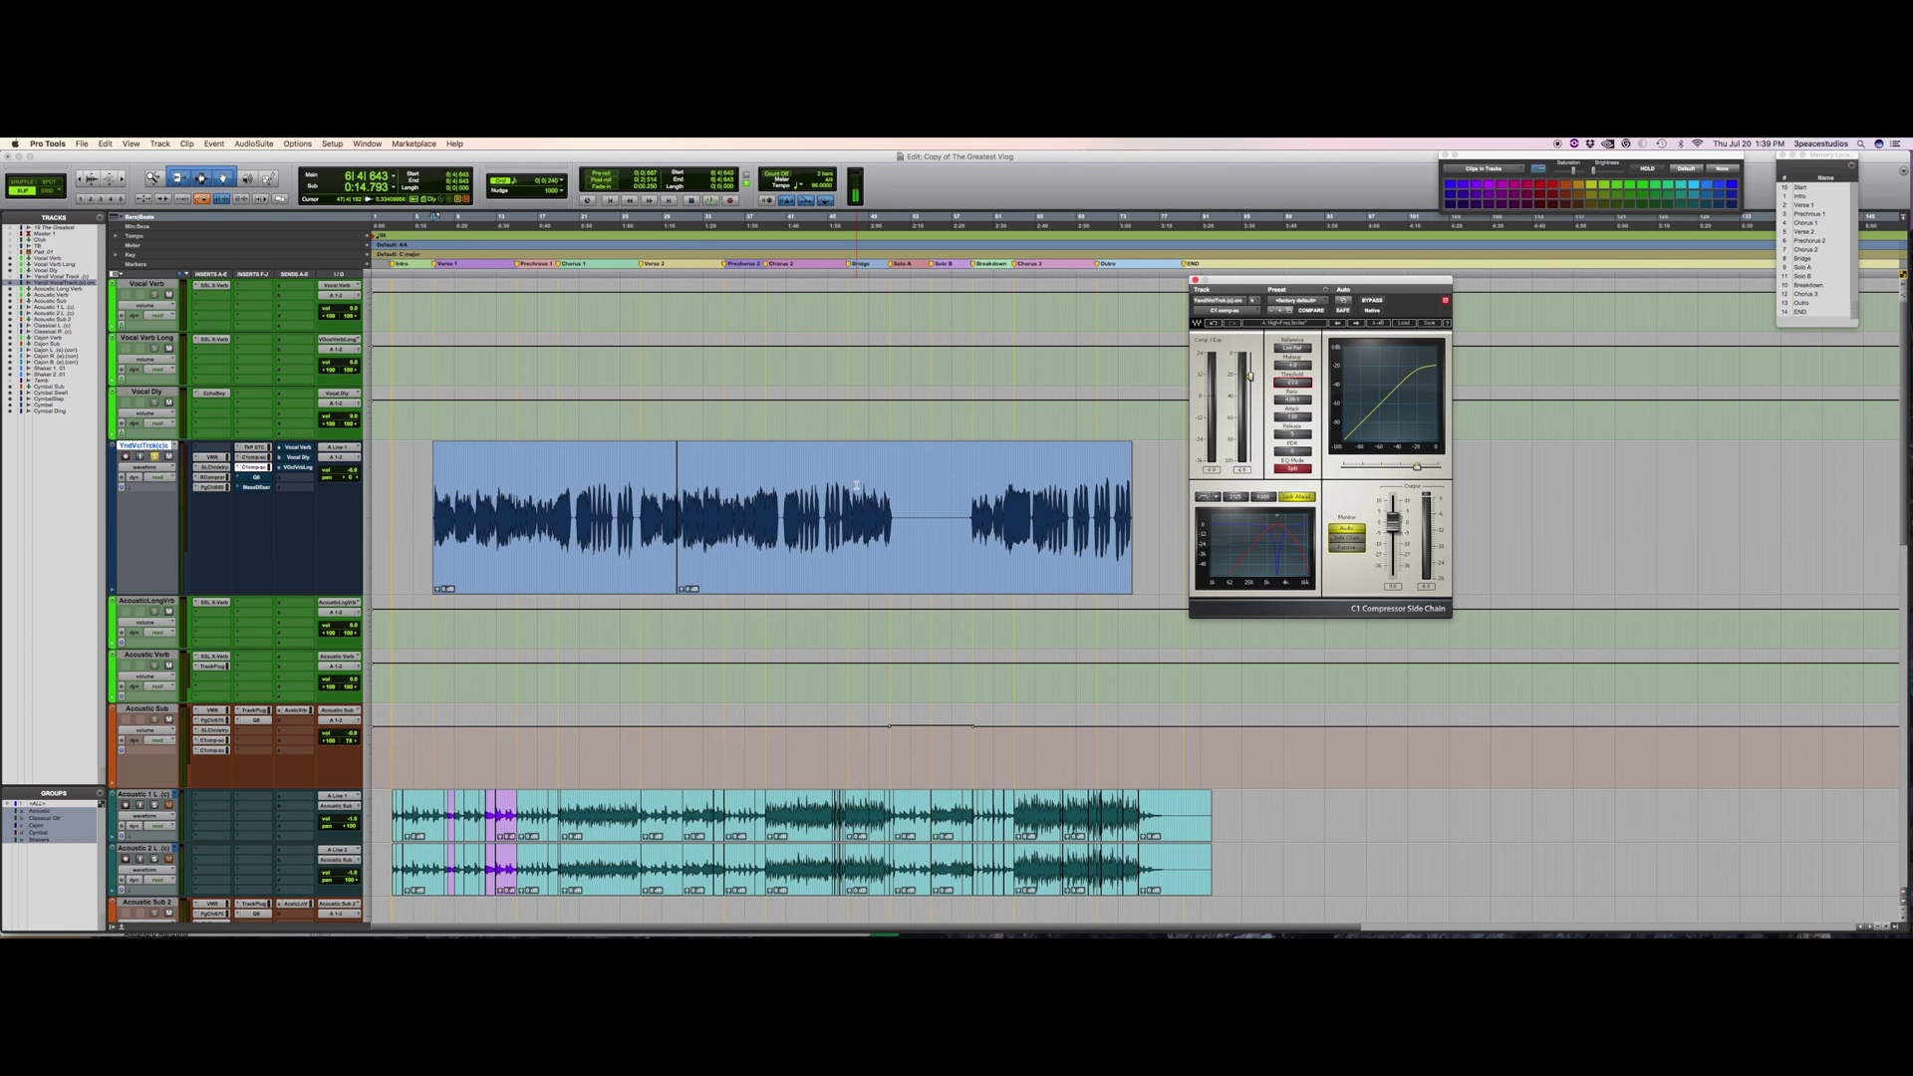
pyautogui.click(1002, 498)
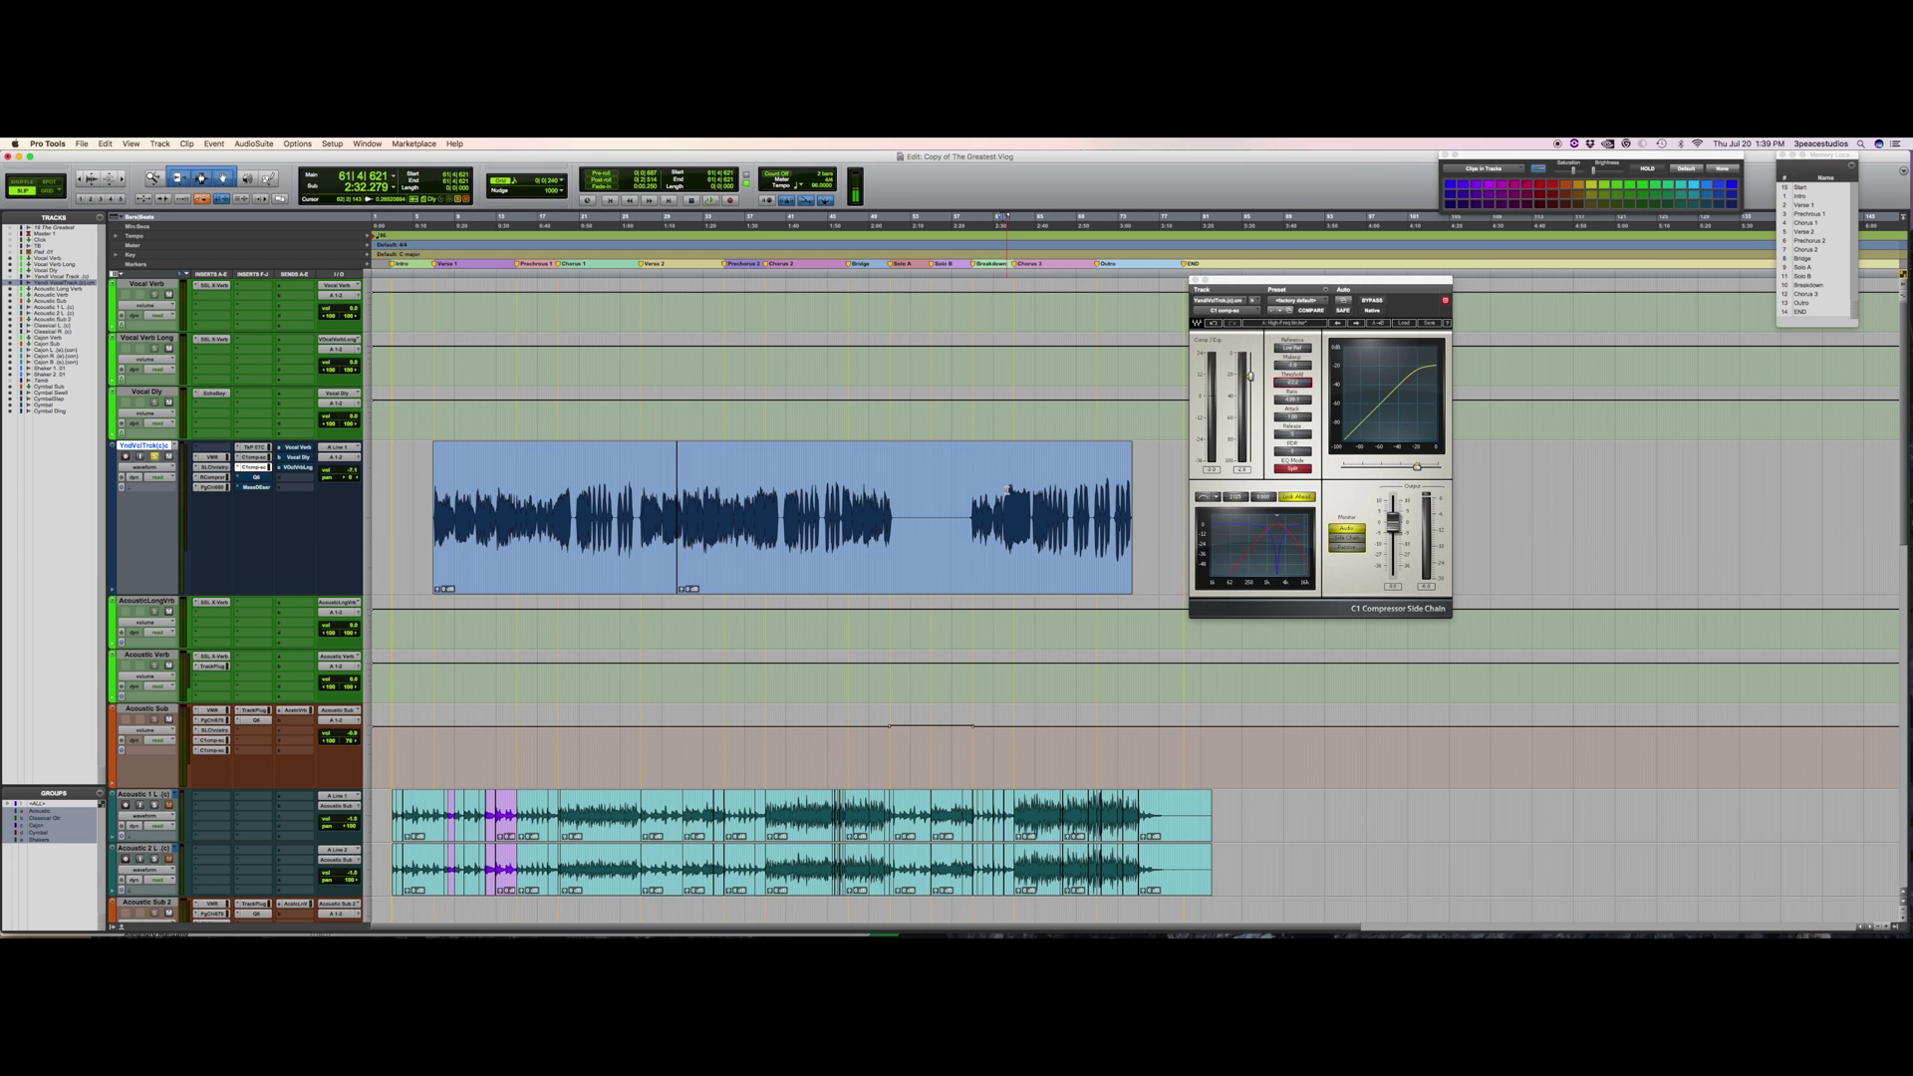
pyautogui.press('space')
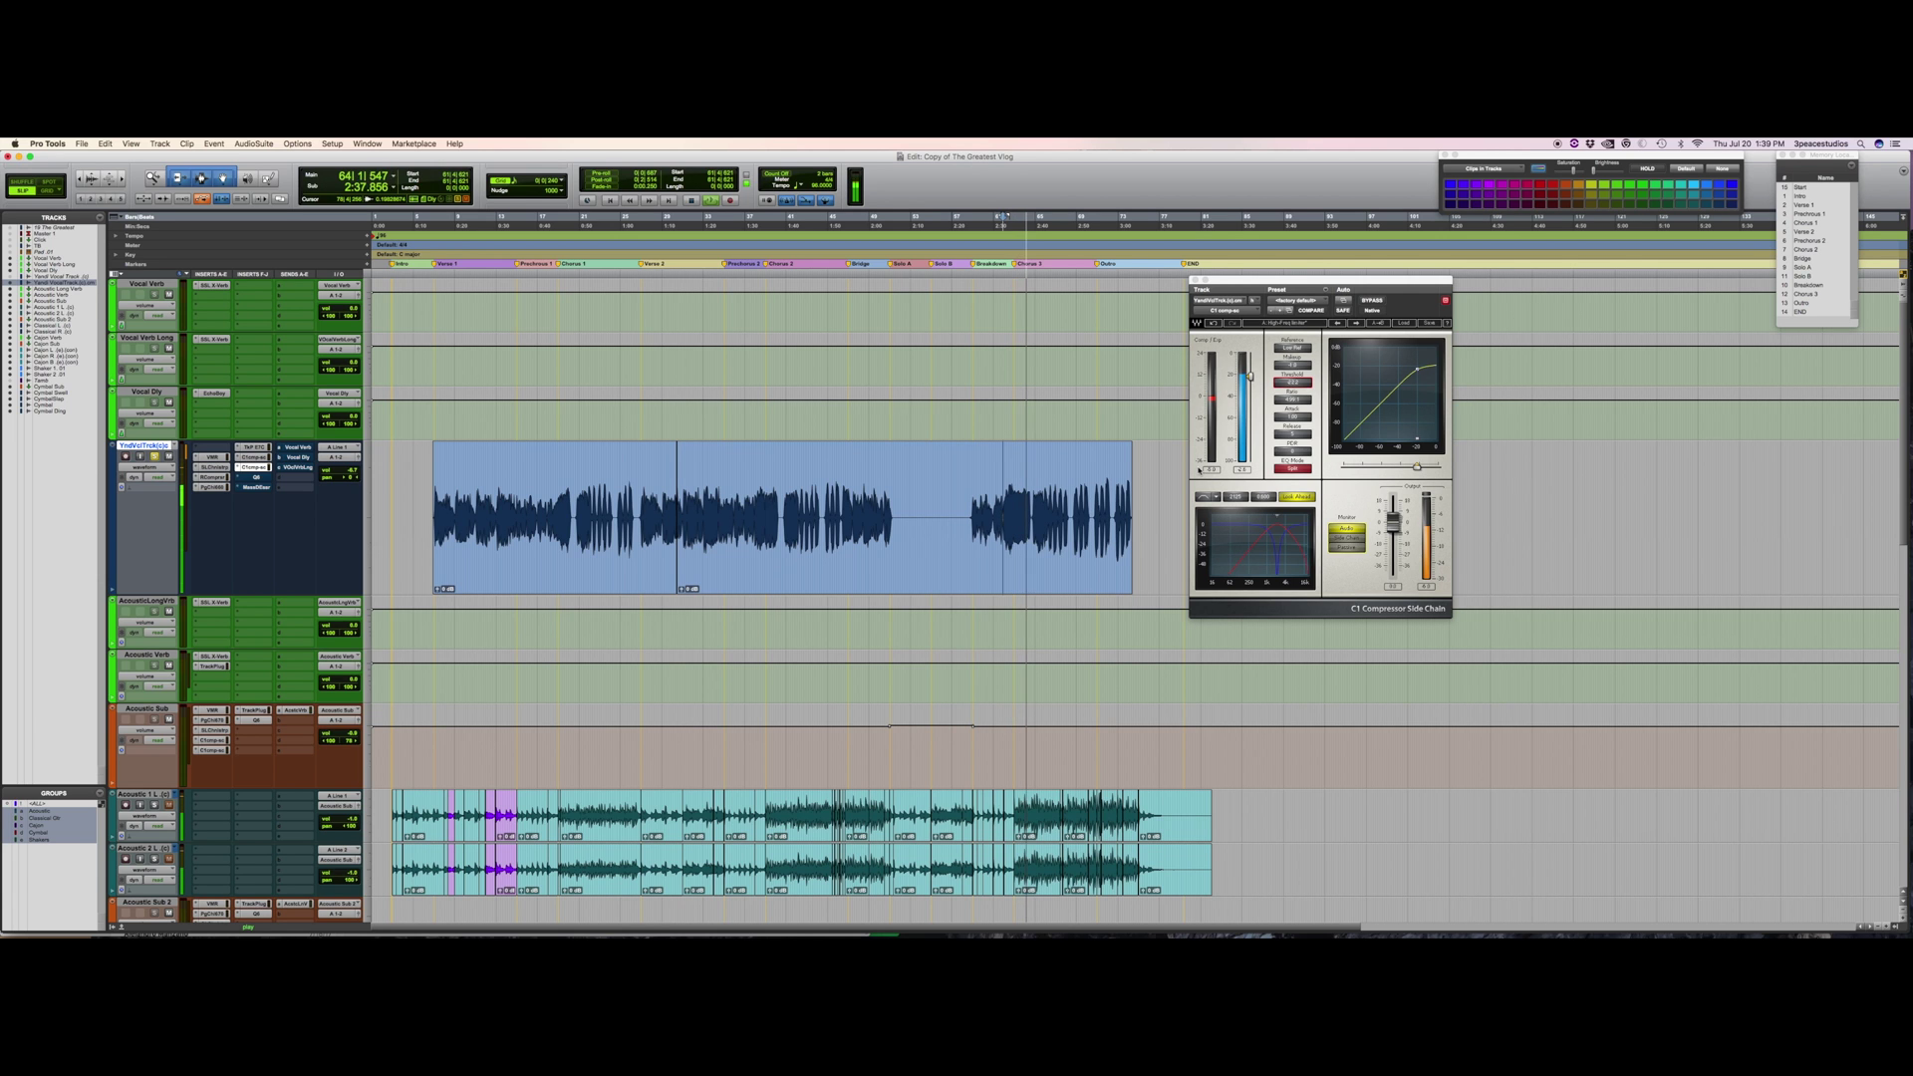
pyautogui.press('space')
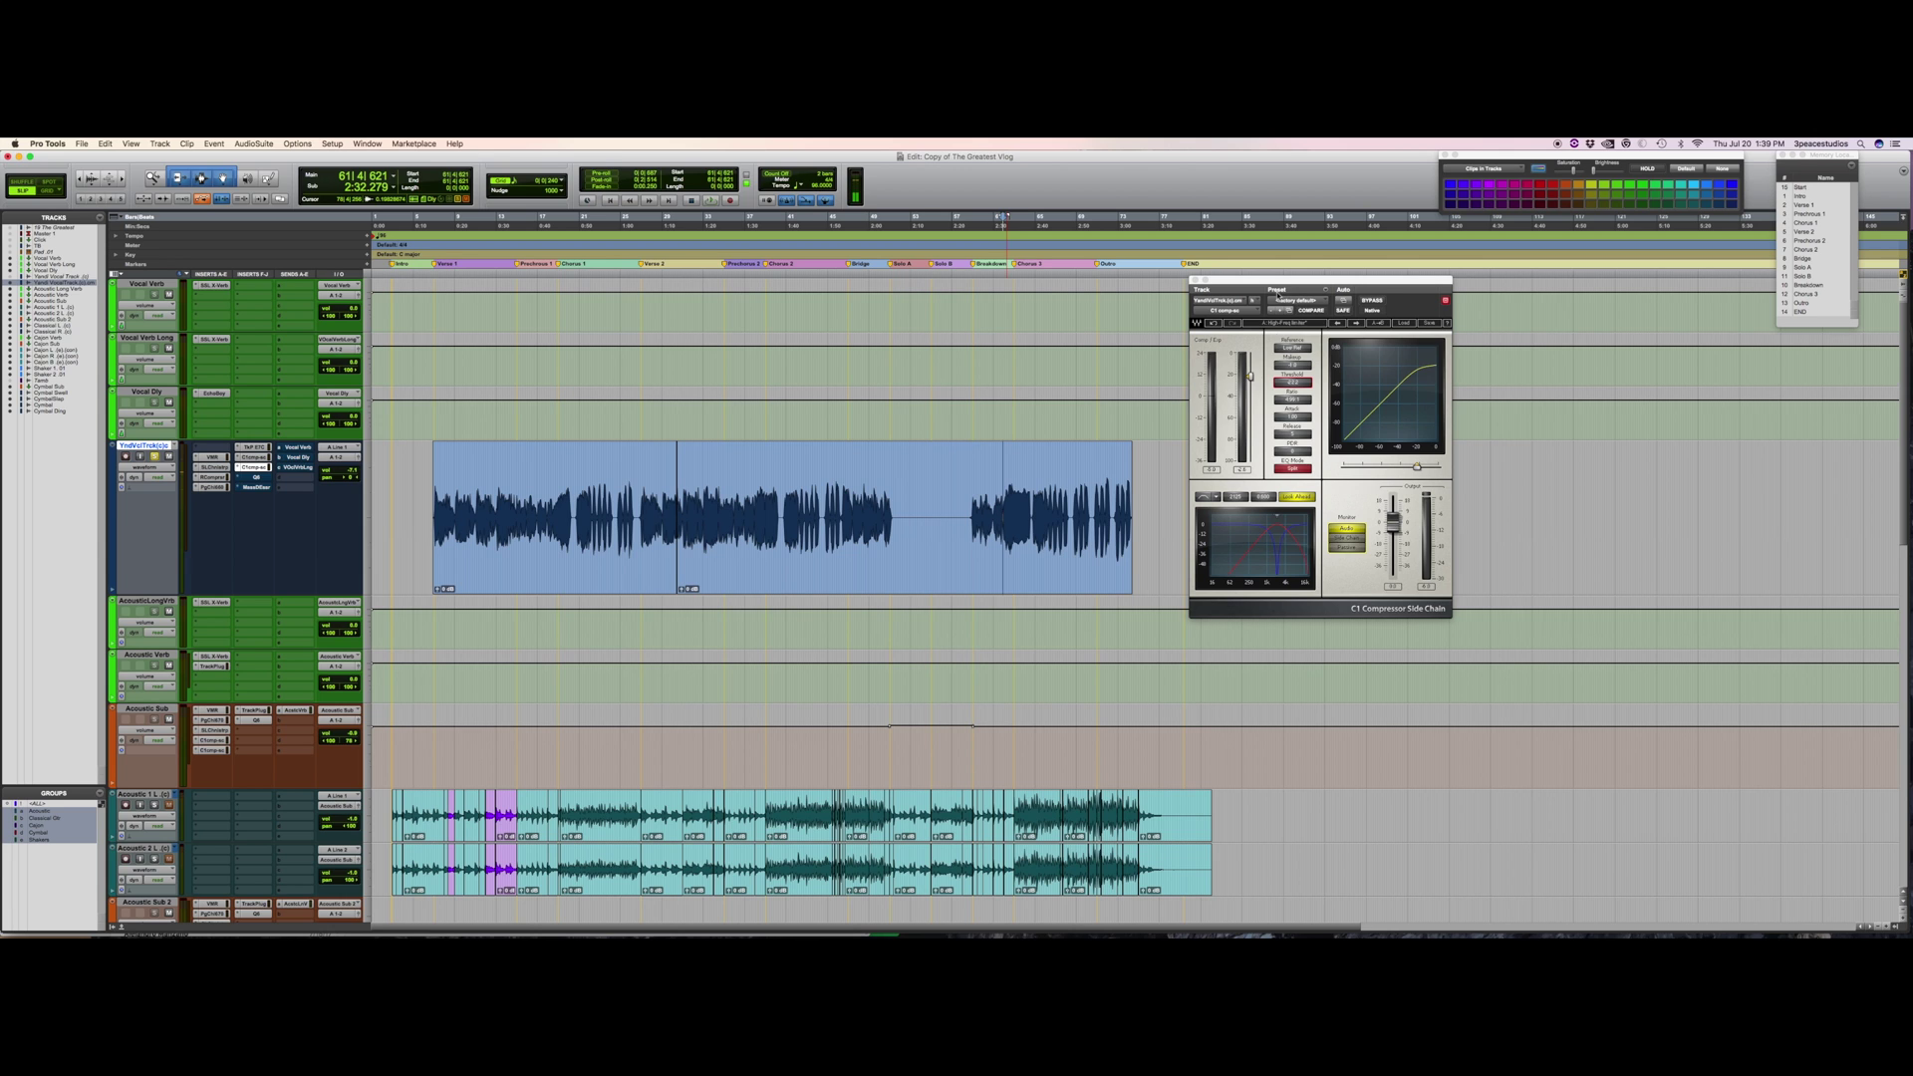
# Compare the vocal passage from bar 61 with the second C1 bypassed and active, leaving it active.
pyautogui.click(1371, 303)
pyautogui.press('space')
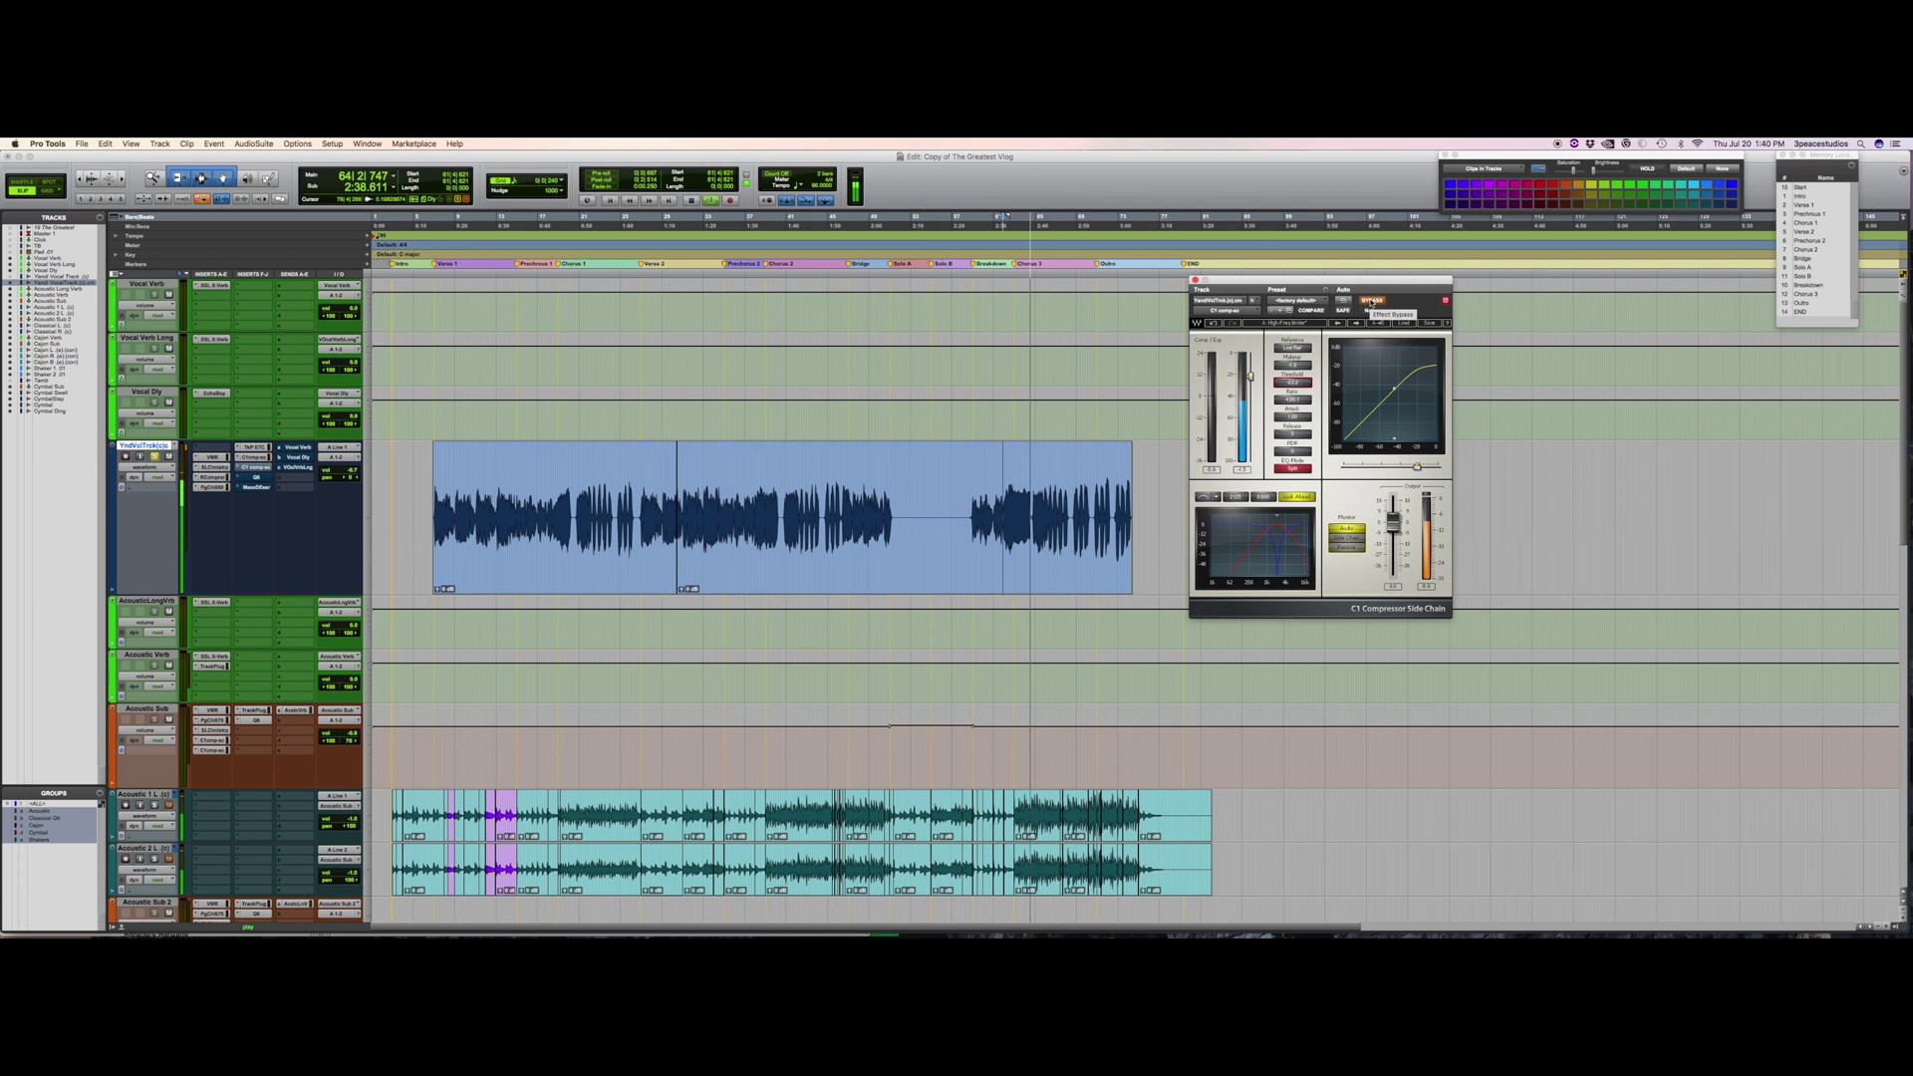
pyautogui.press('space')
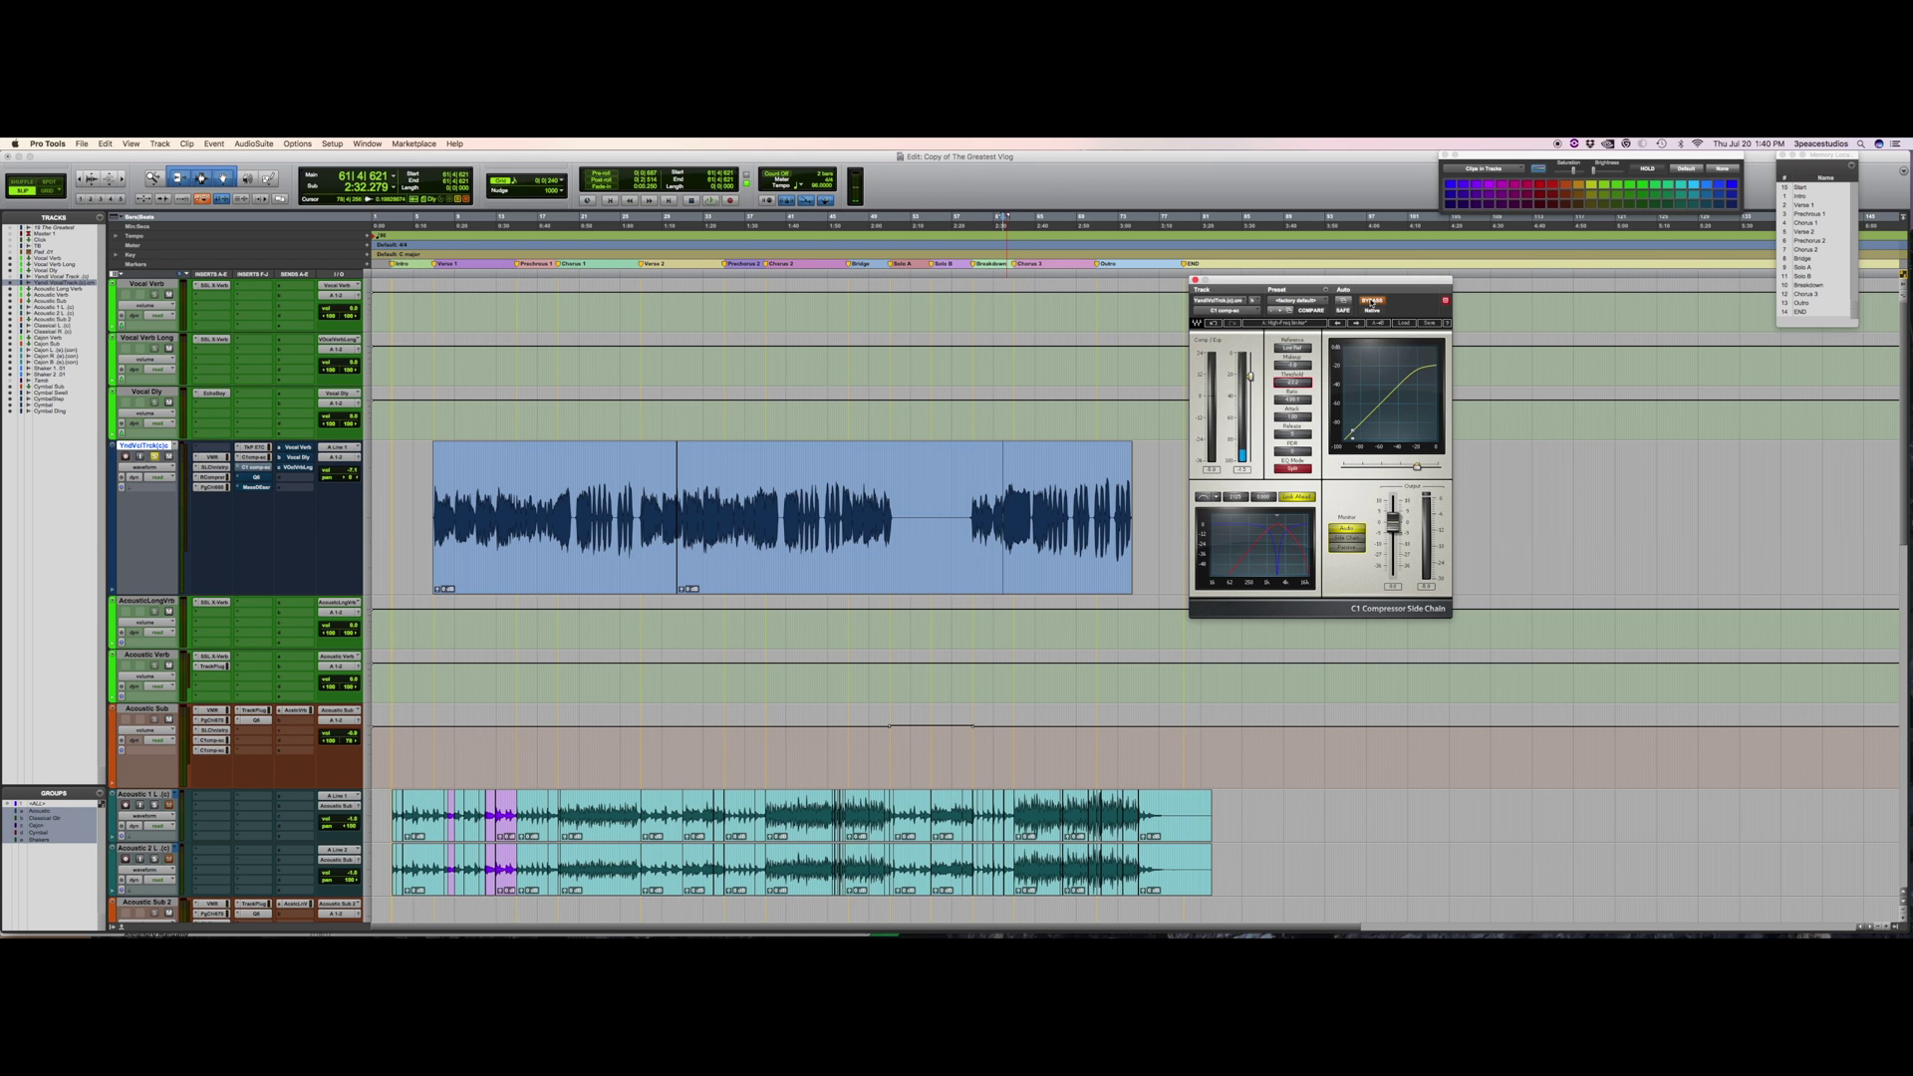
pyautogui.press('space')
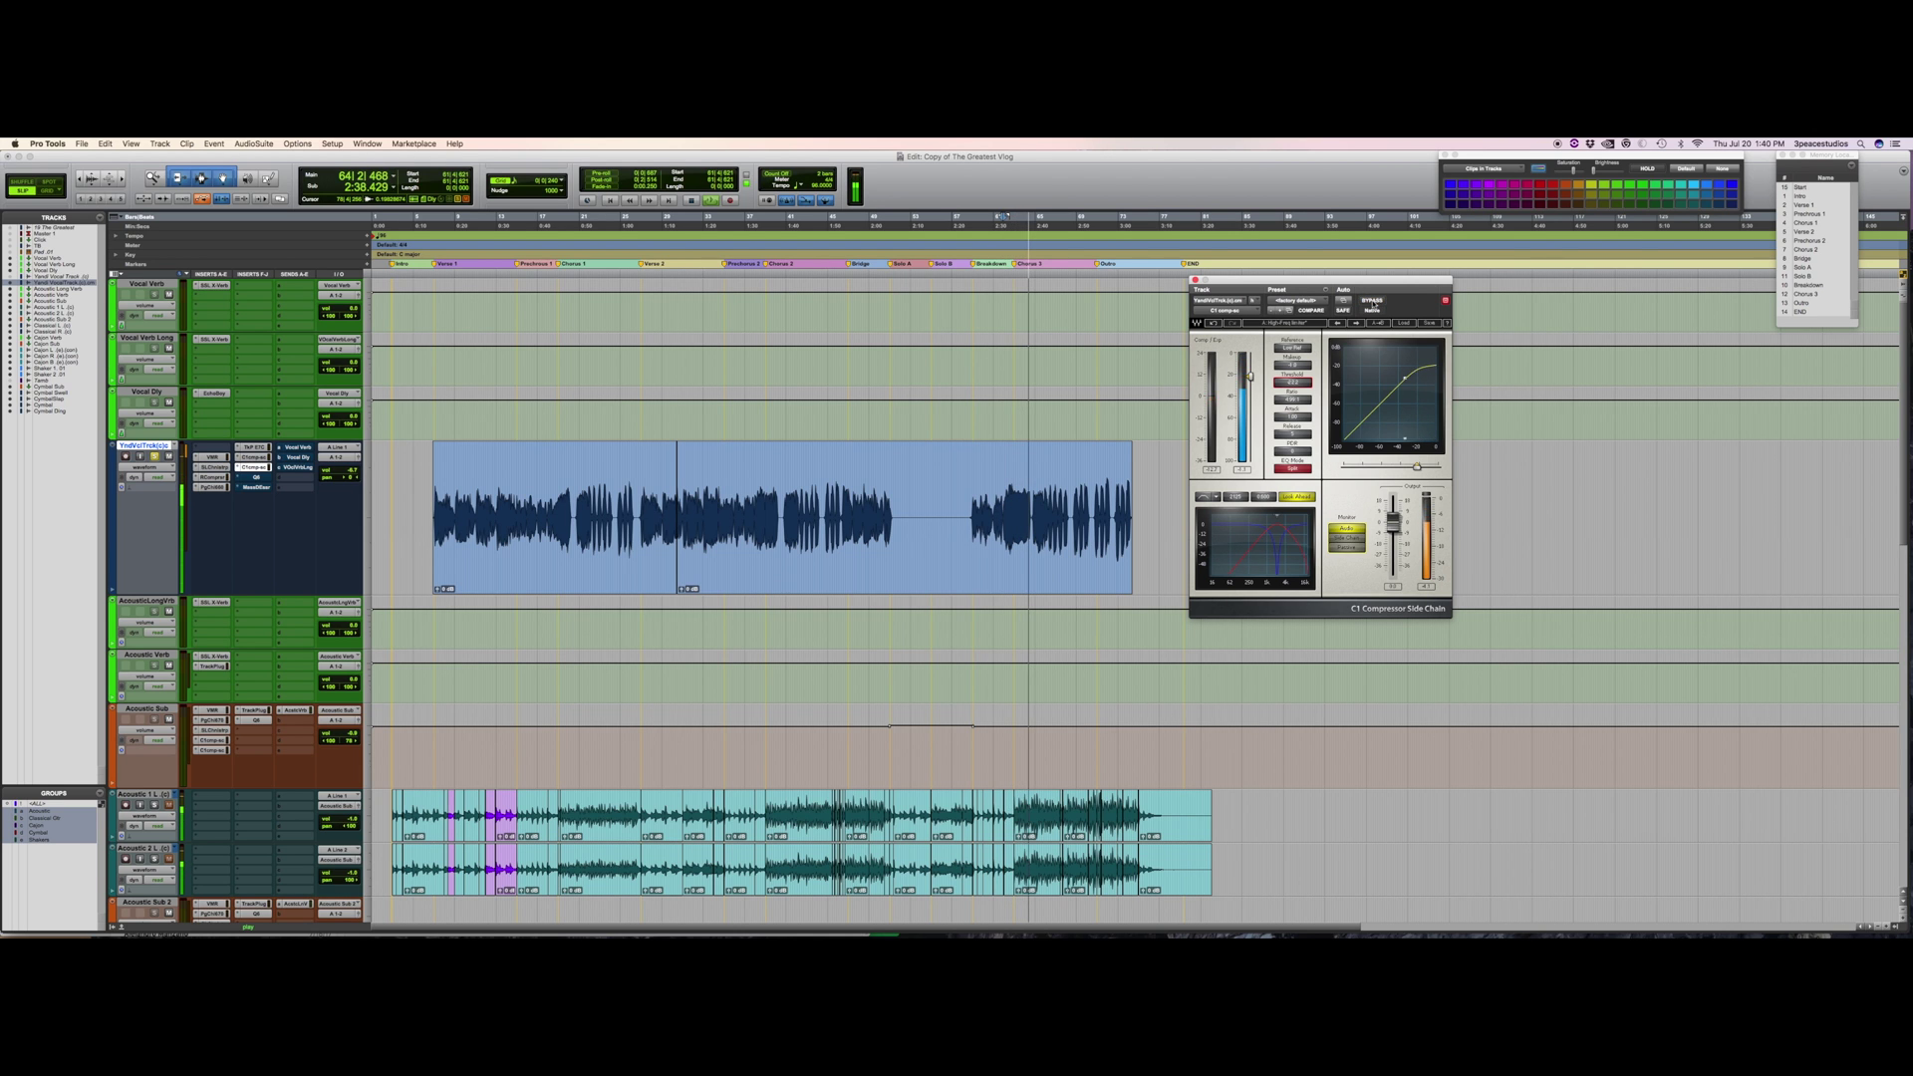
pyautogui.press('space')
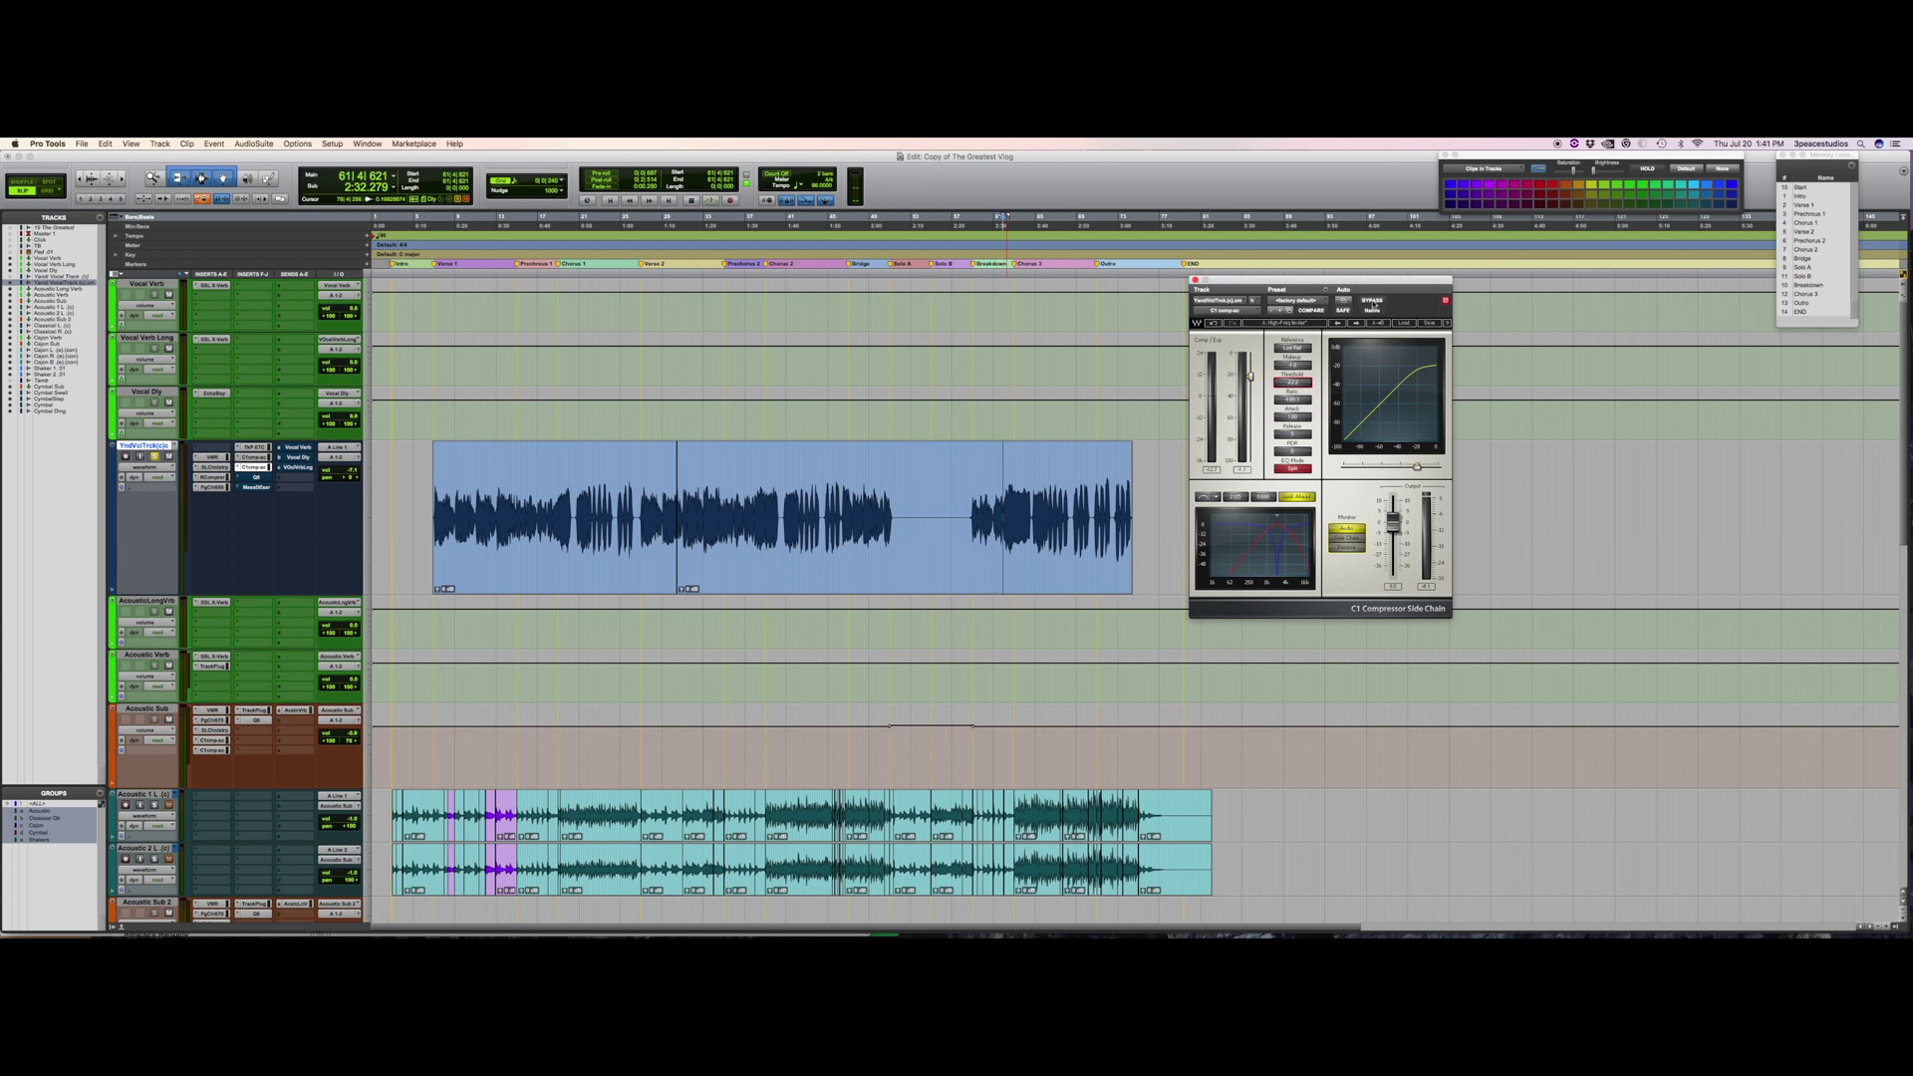
# Close the C1 and view the Q10 Paragraphic Equalizer's bands on the vocal's next insert.
pyautogui.click(256, 470)
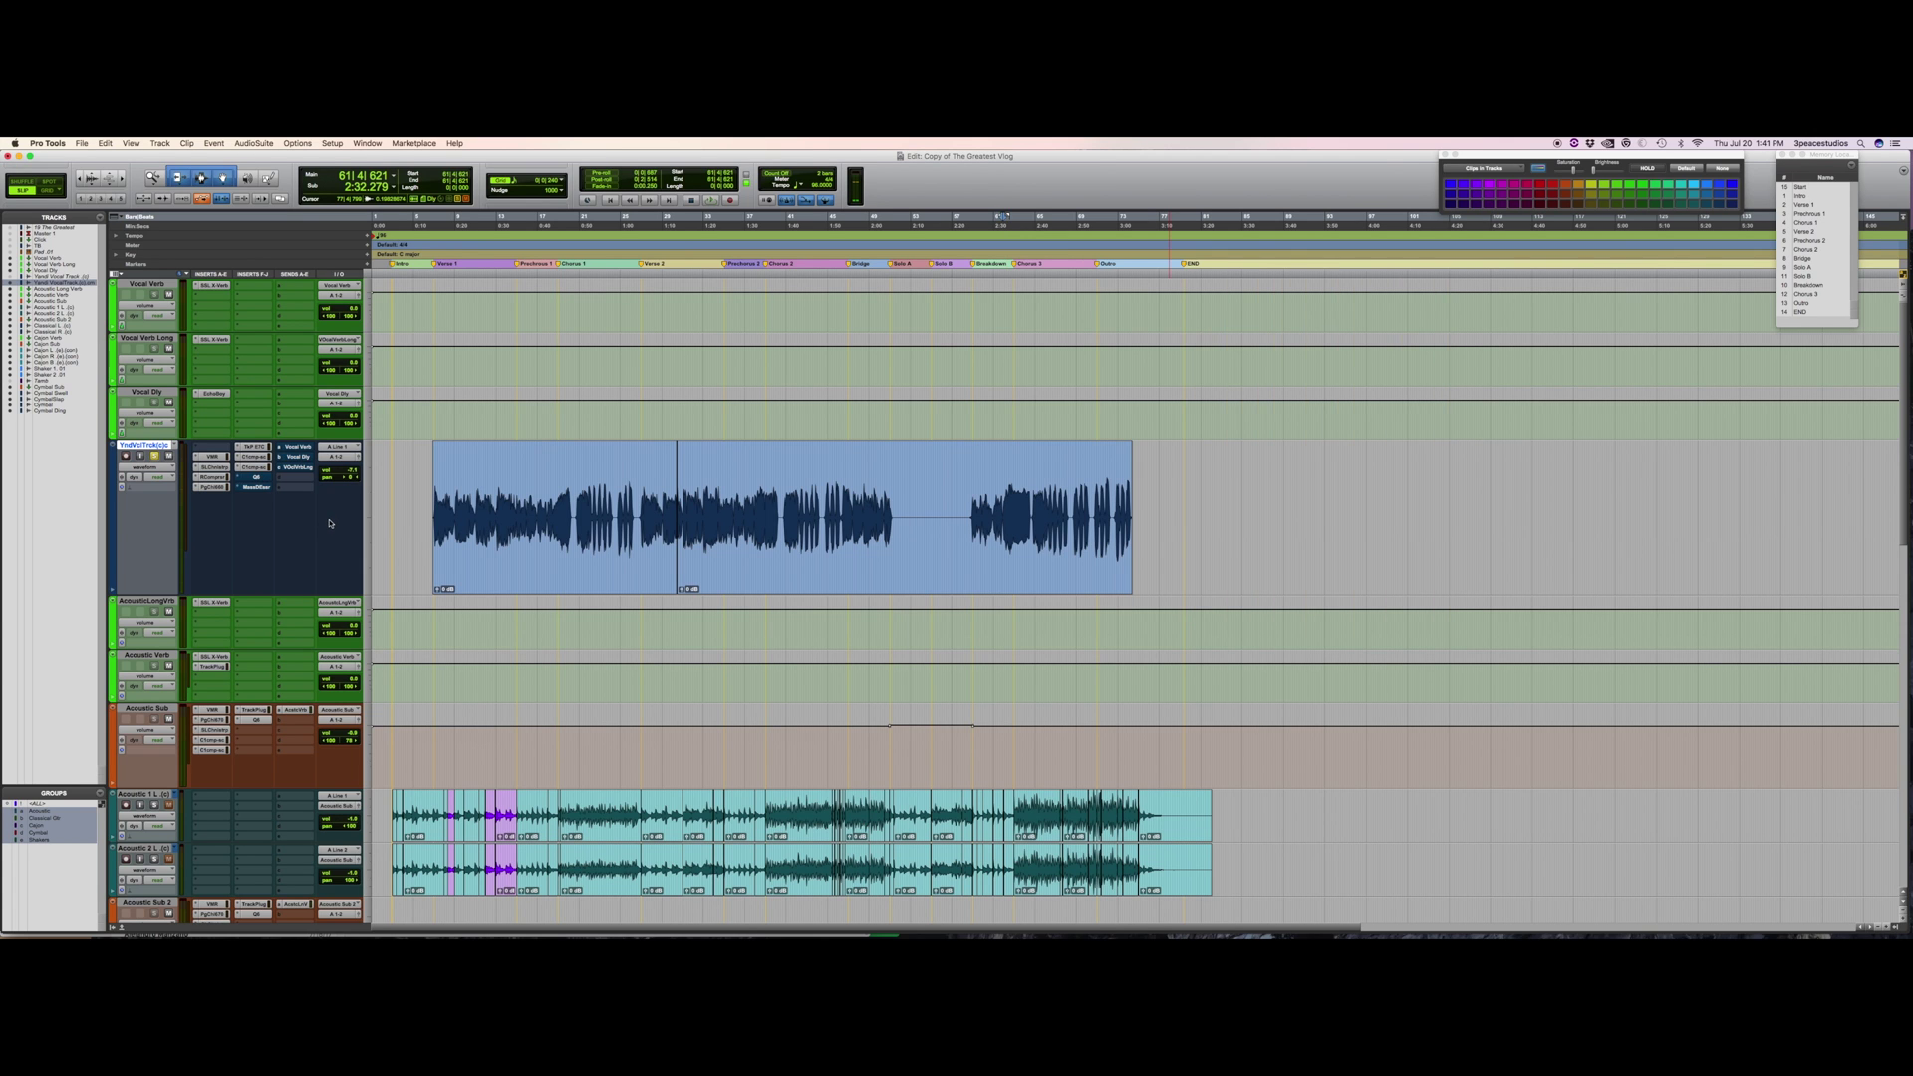
pyautogui.moveTo(1320, 280); pyautogui.dragTo(1269, 280)
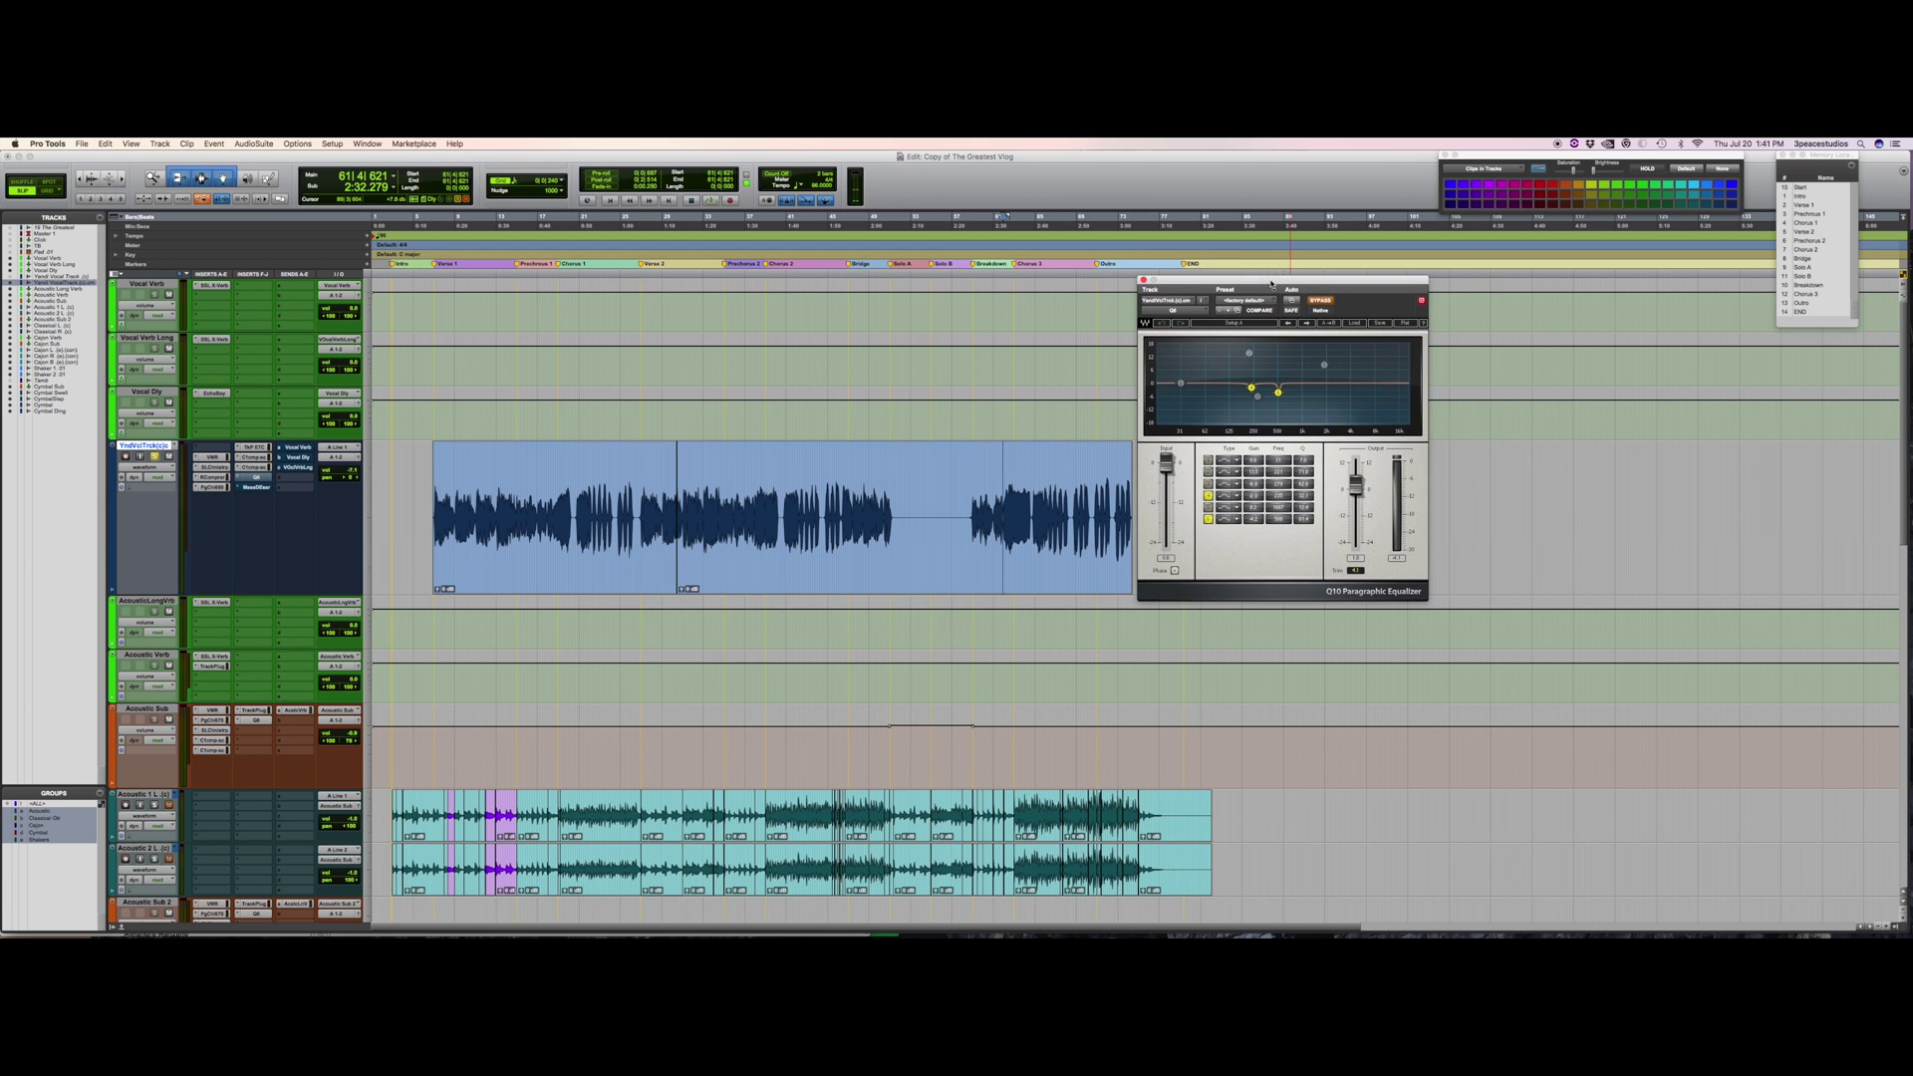
pyautogui.click(1208, 495)
# Compare the vocal's opening with the Q10 bypassed and active, leave it active and close its window.
pyautogui.click(414, 472)
pyautogui.press('space')
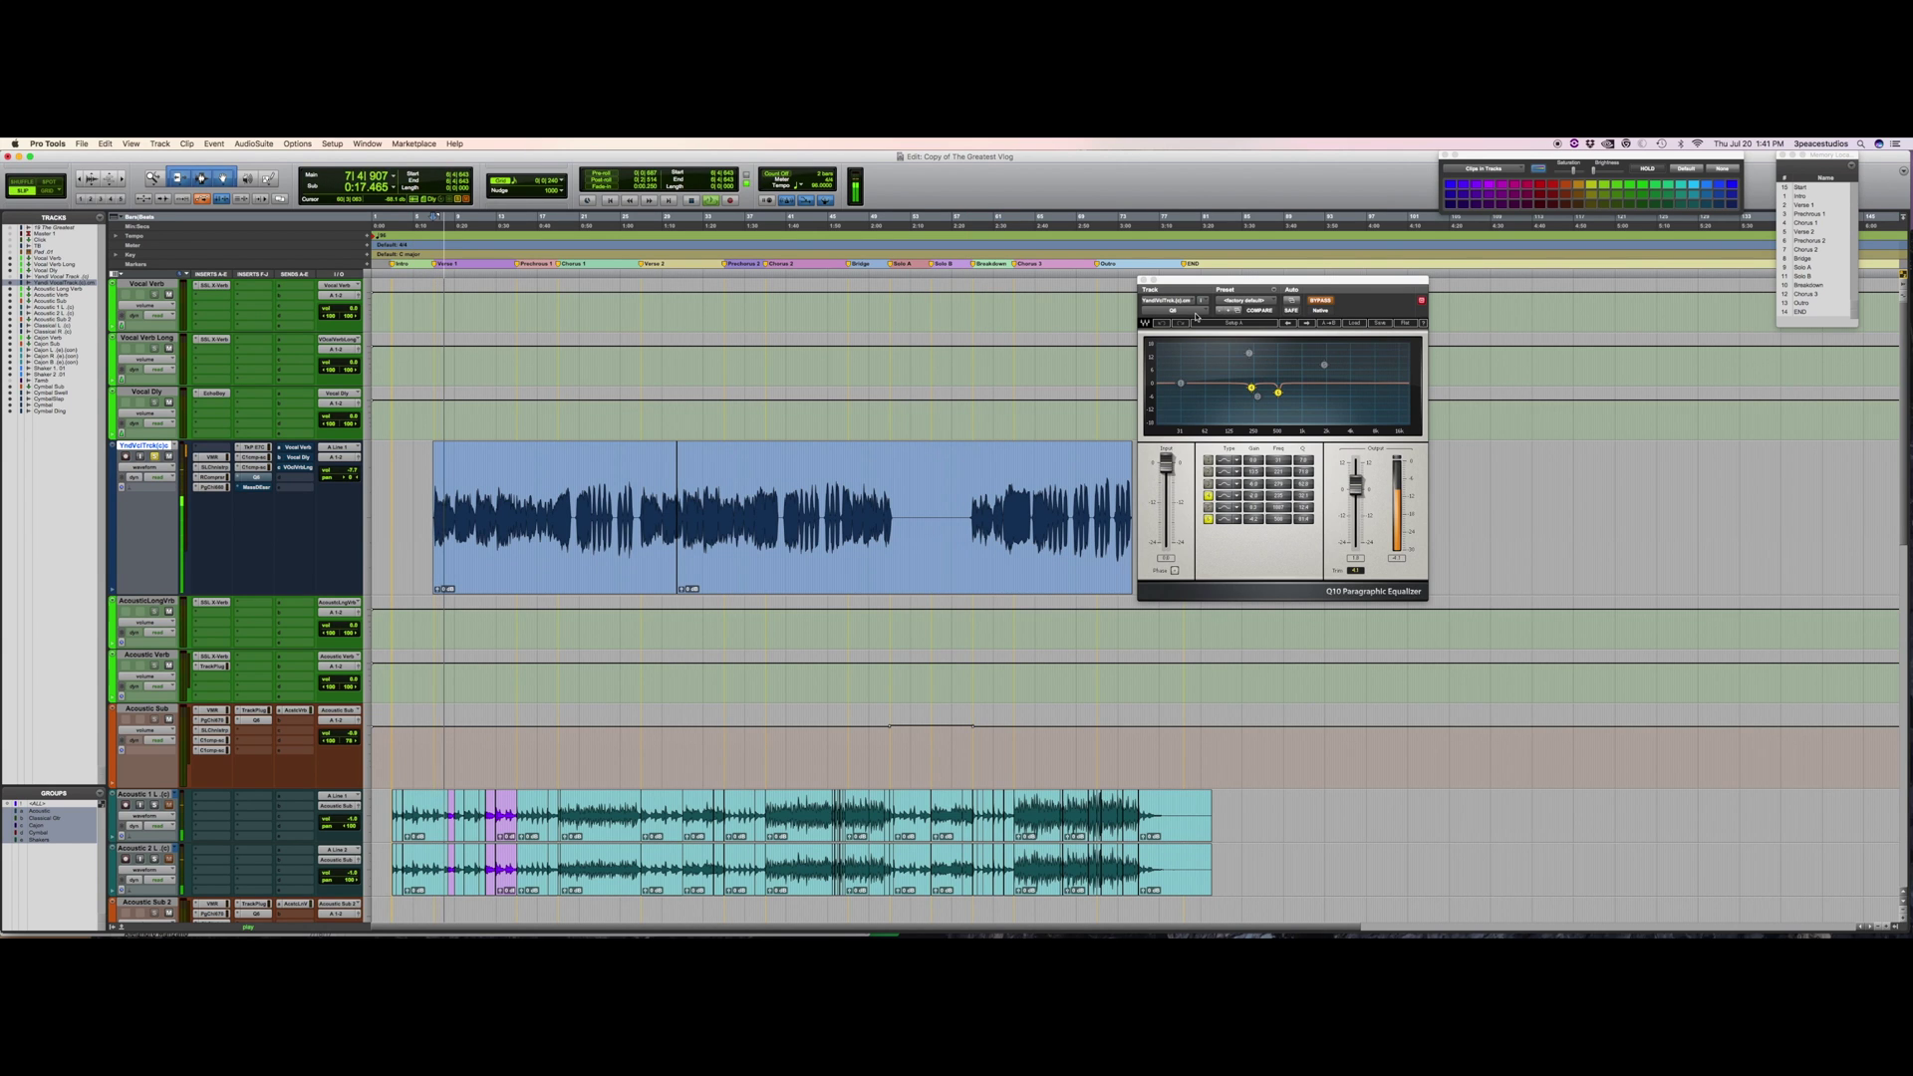
pyautogui.click(1322, 301)
pyautogui.press('space')
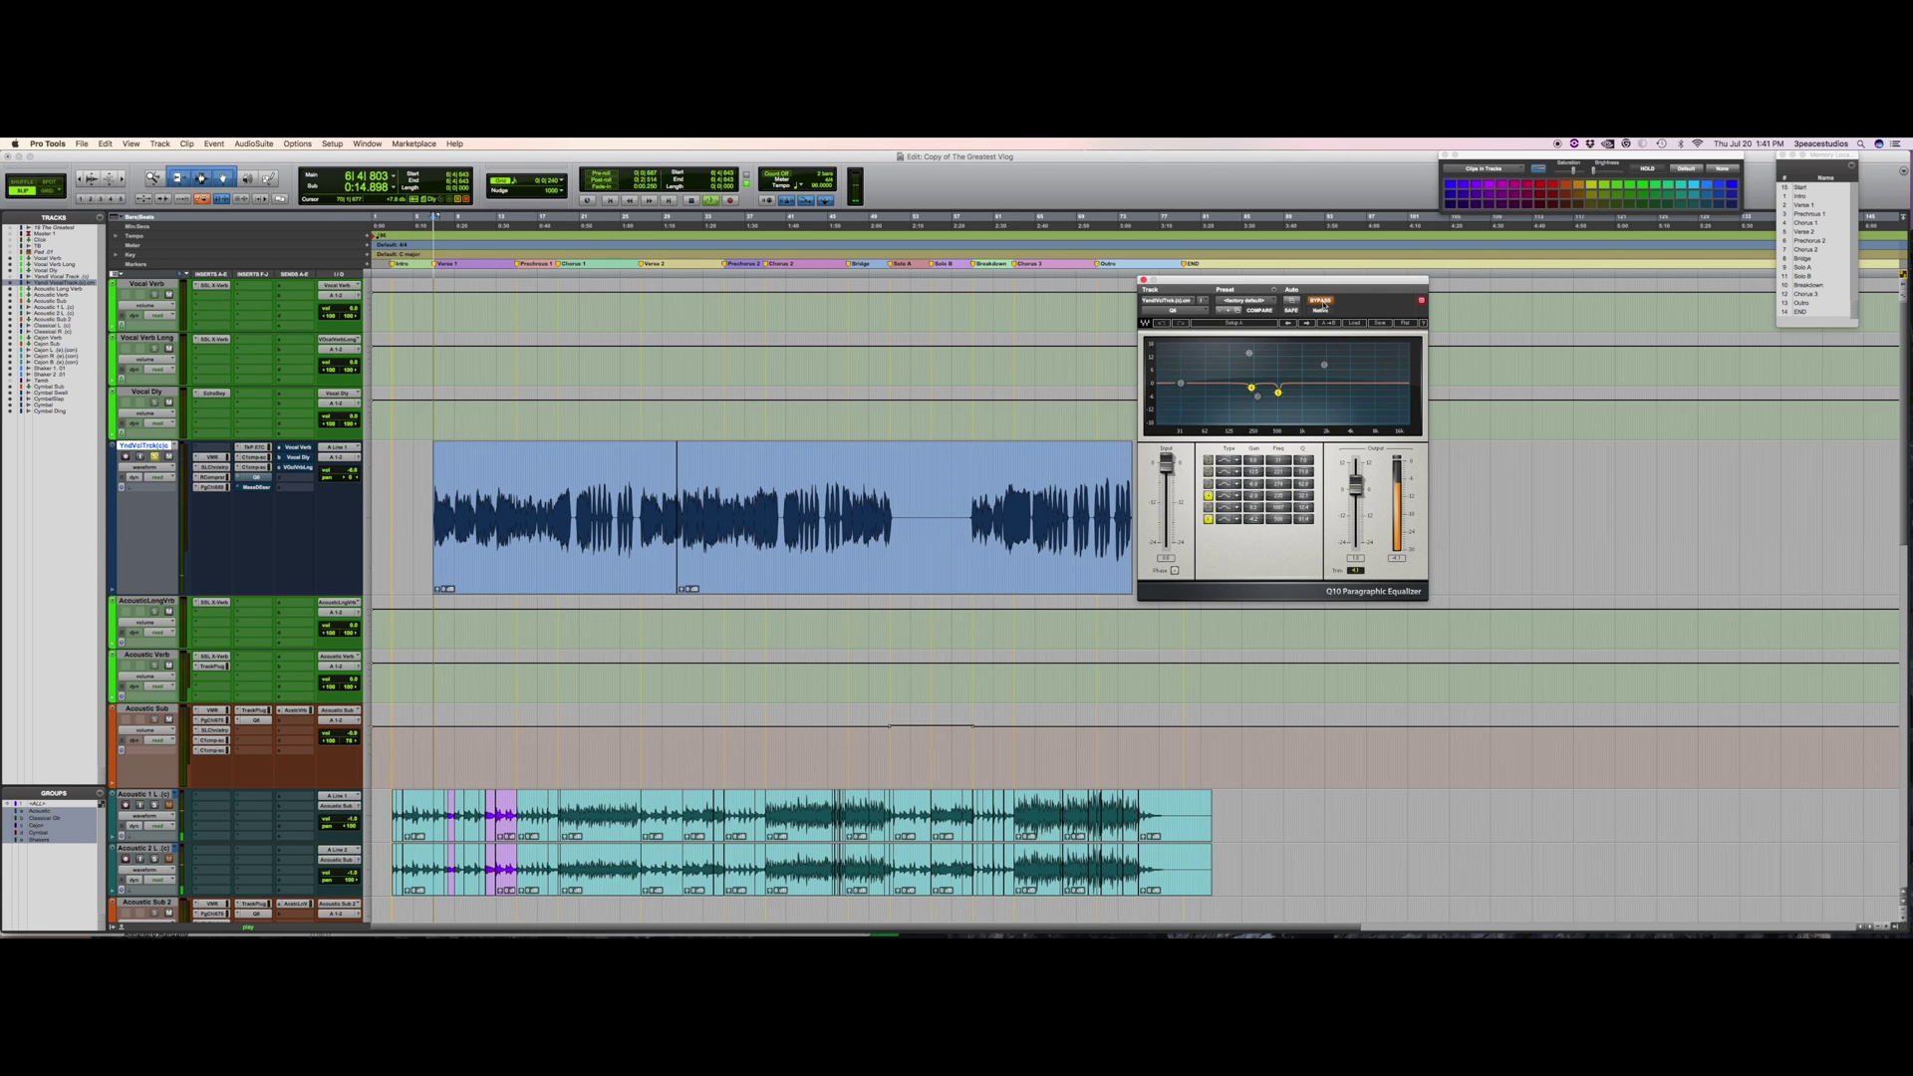
pyautogui.press('space')
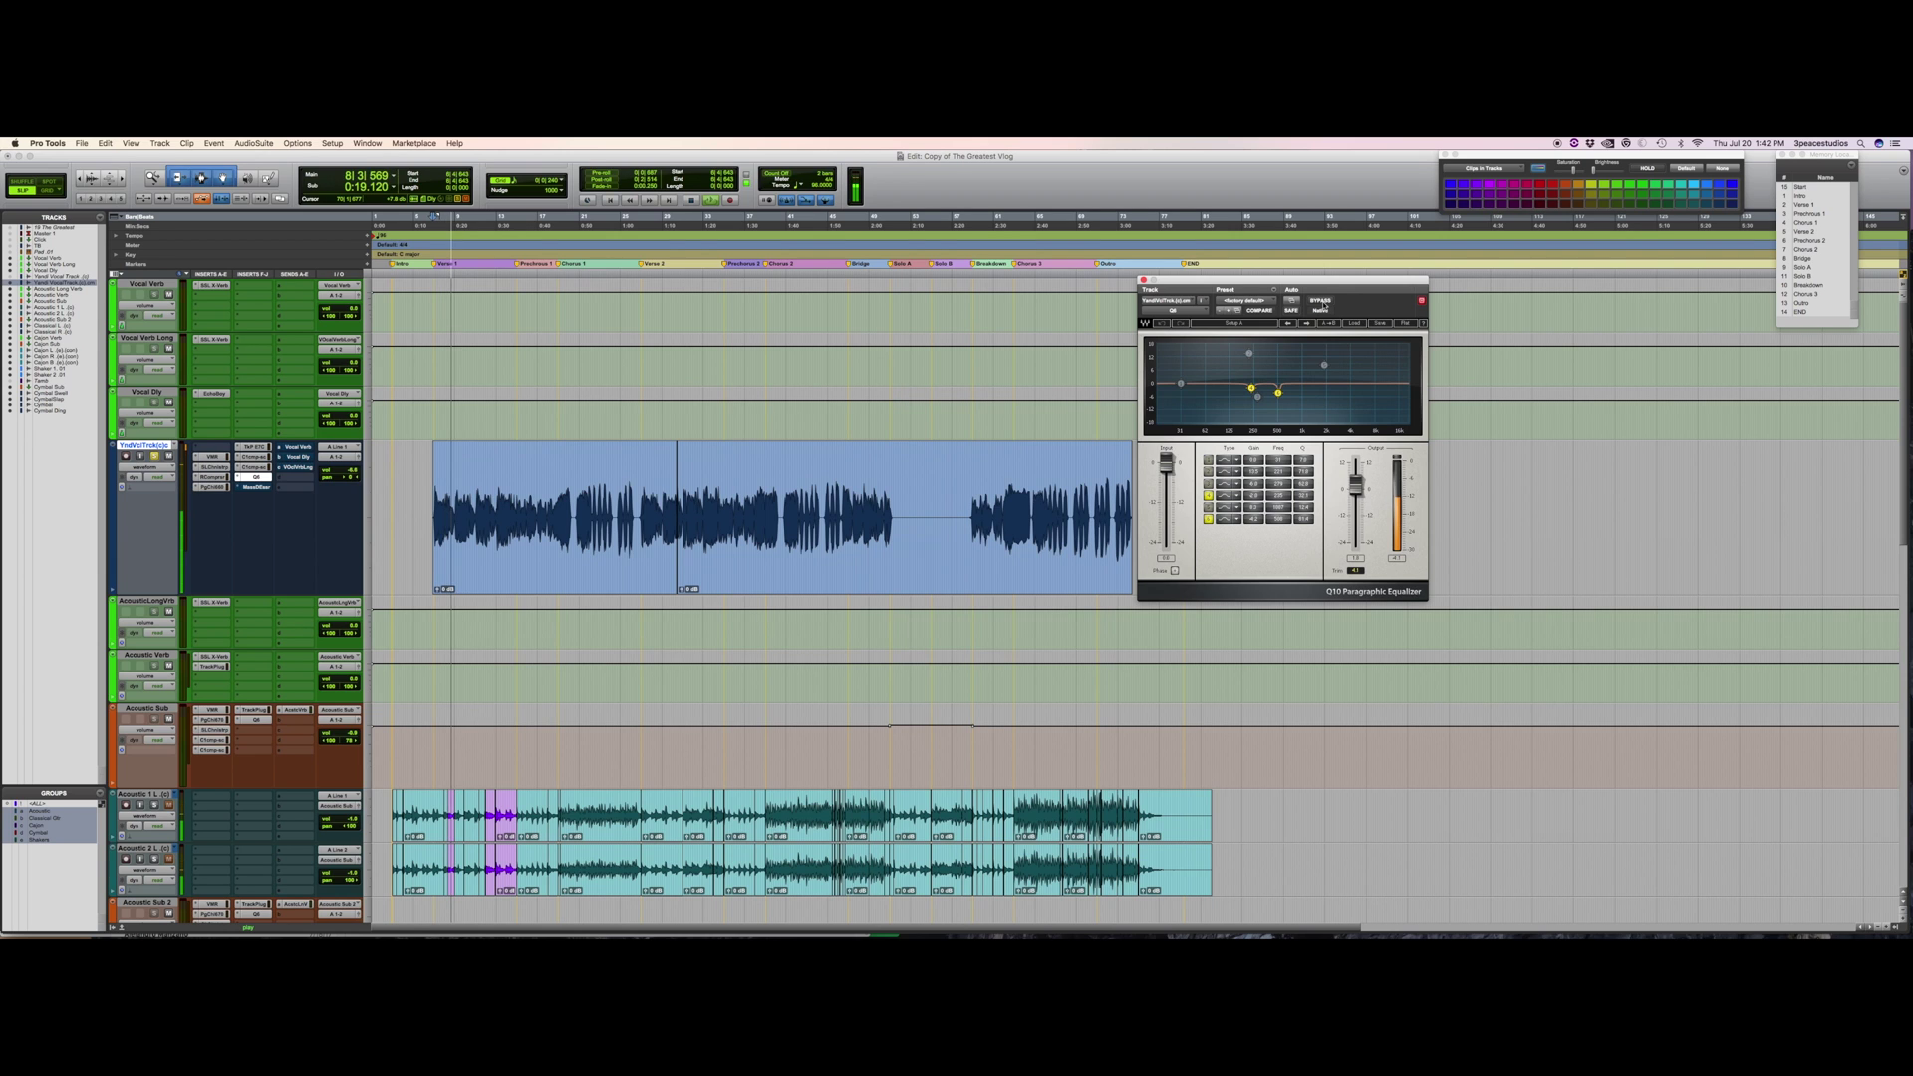
pyautogui.press('space')
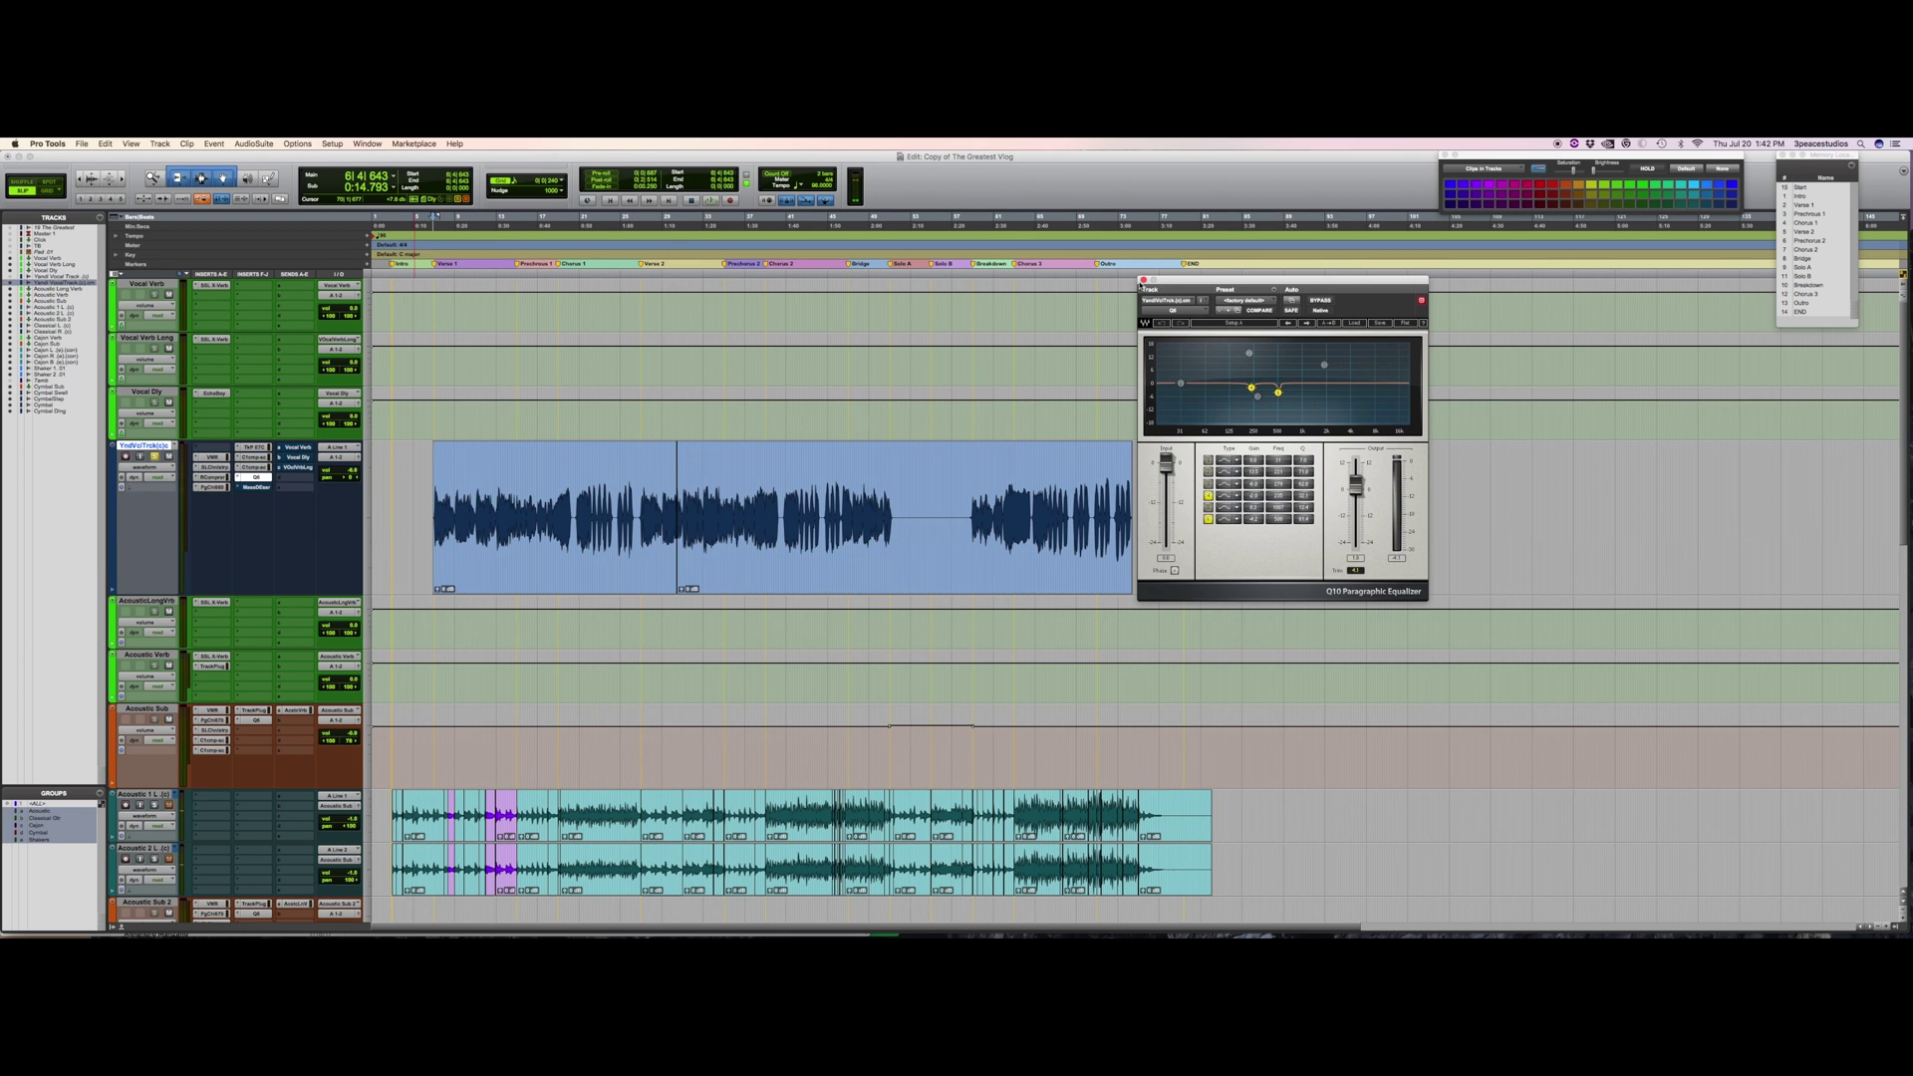
pyautogui.press('super+w')
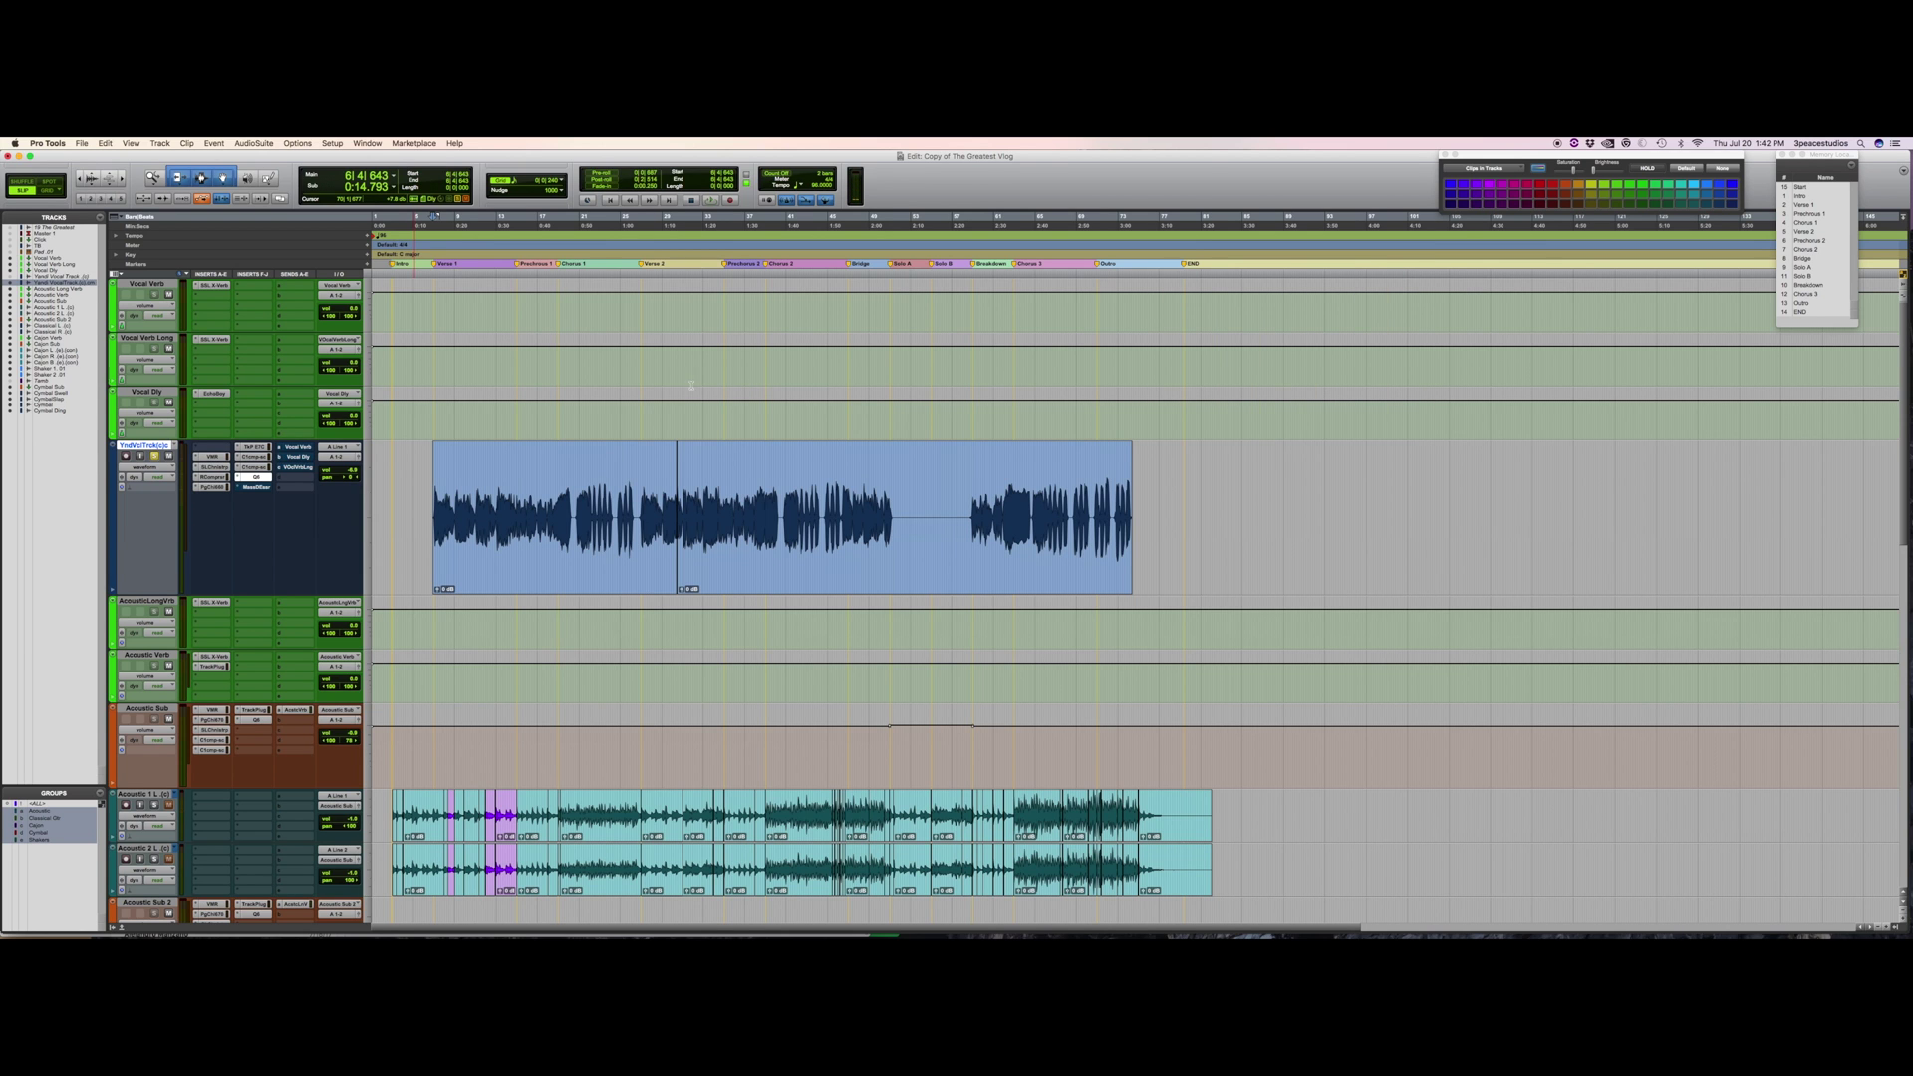
# View the Massey DeEsser on the vocal's last insert, briefly expanding its hidden lower control section.
pyautogui.click(256, 487)
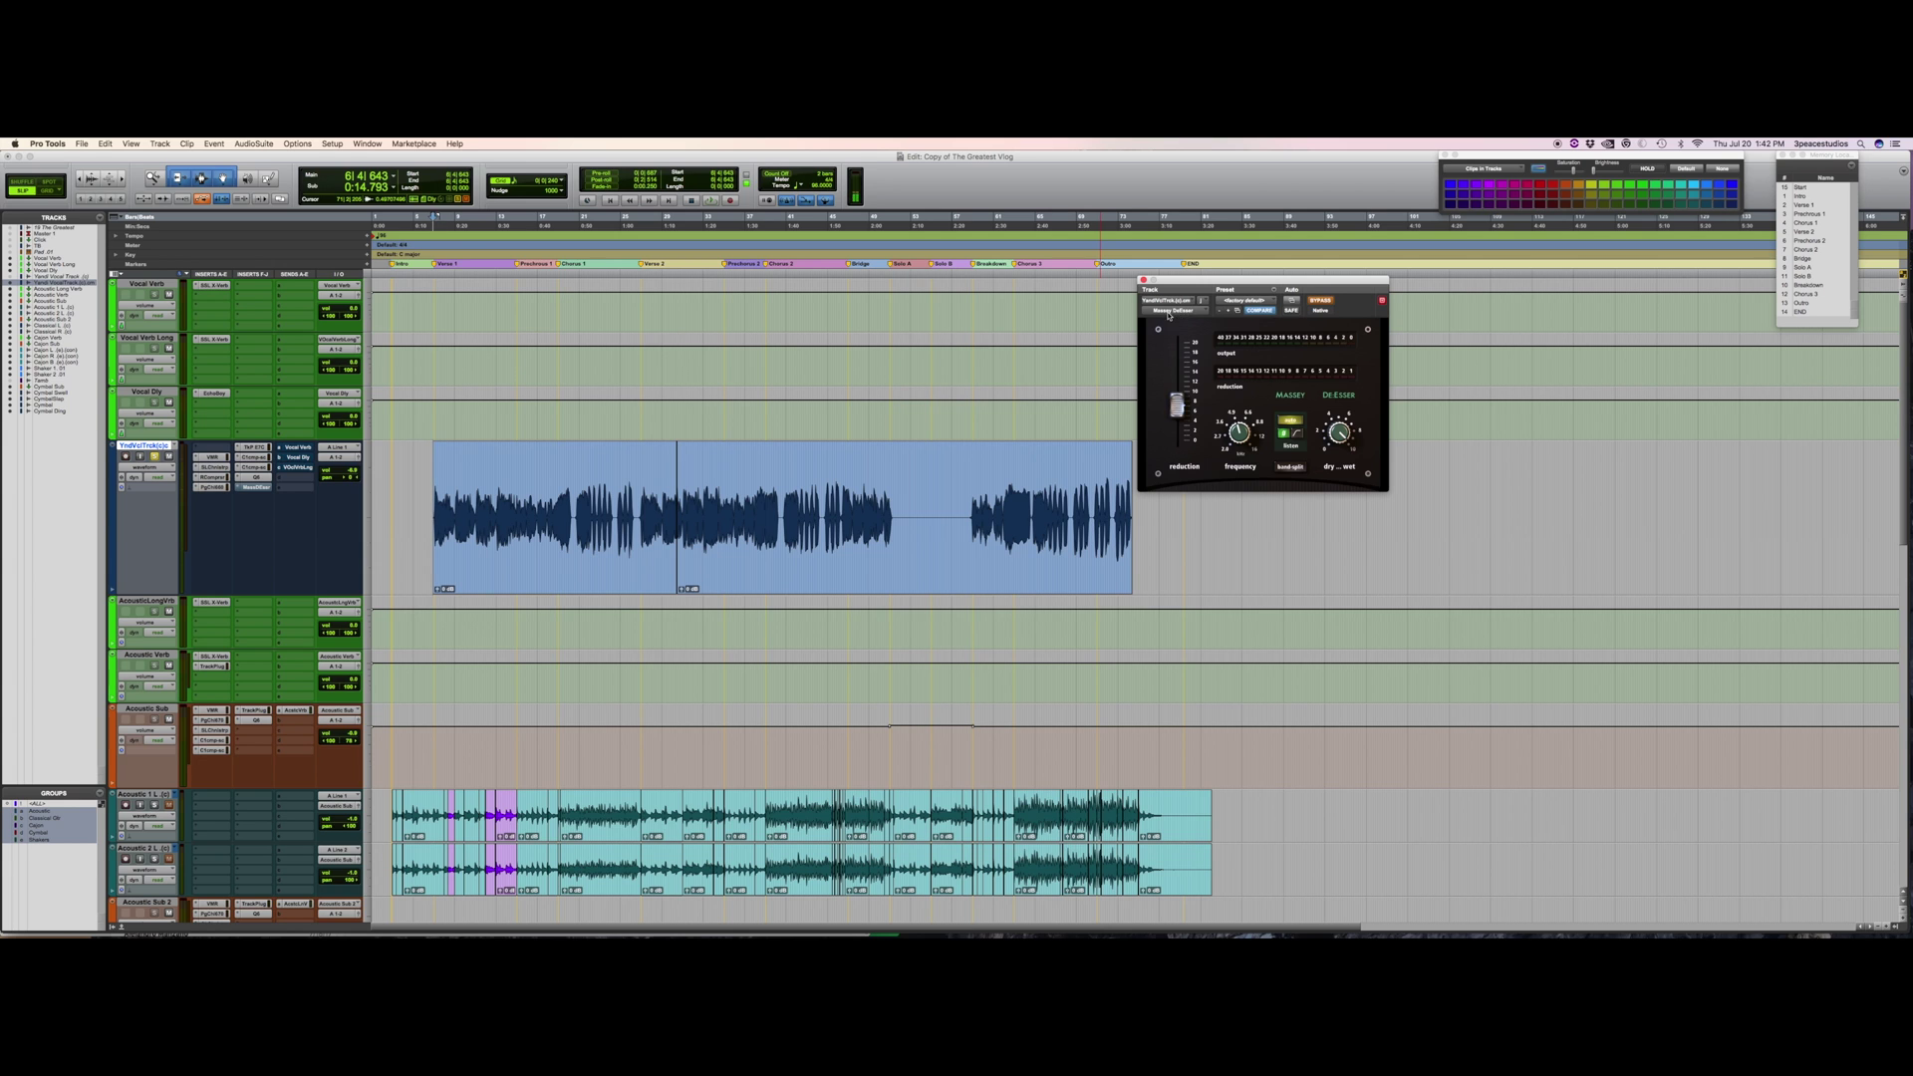
pyautogui.click(1263, 488)
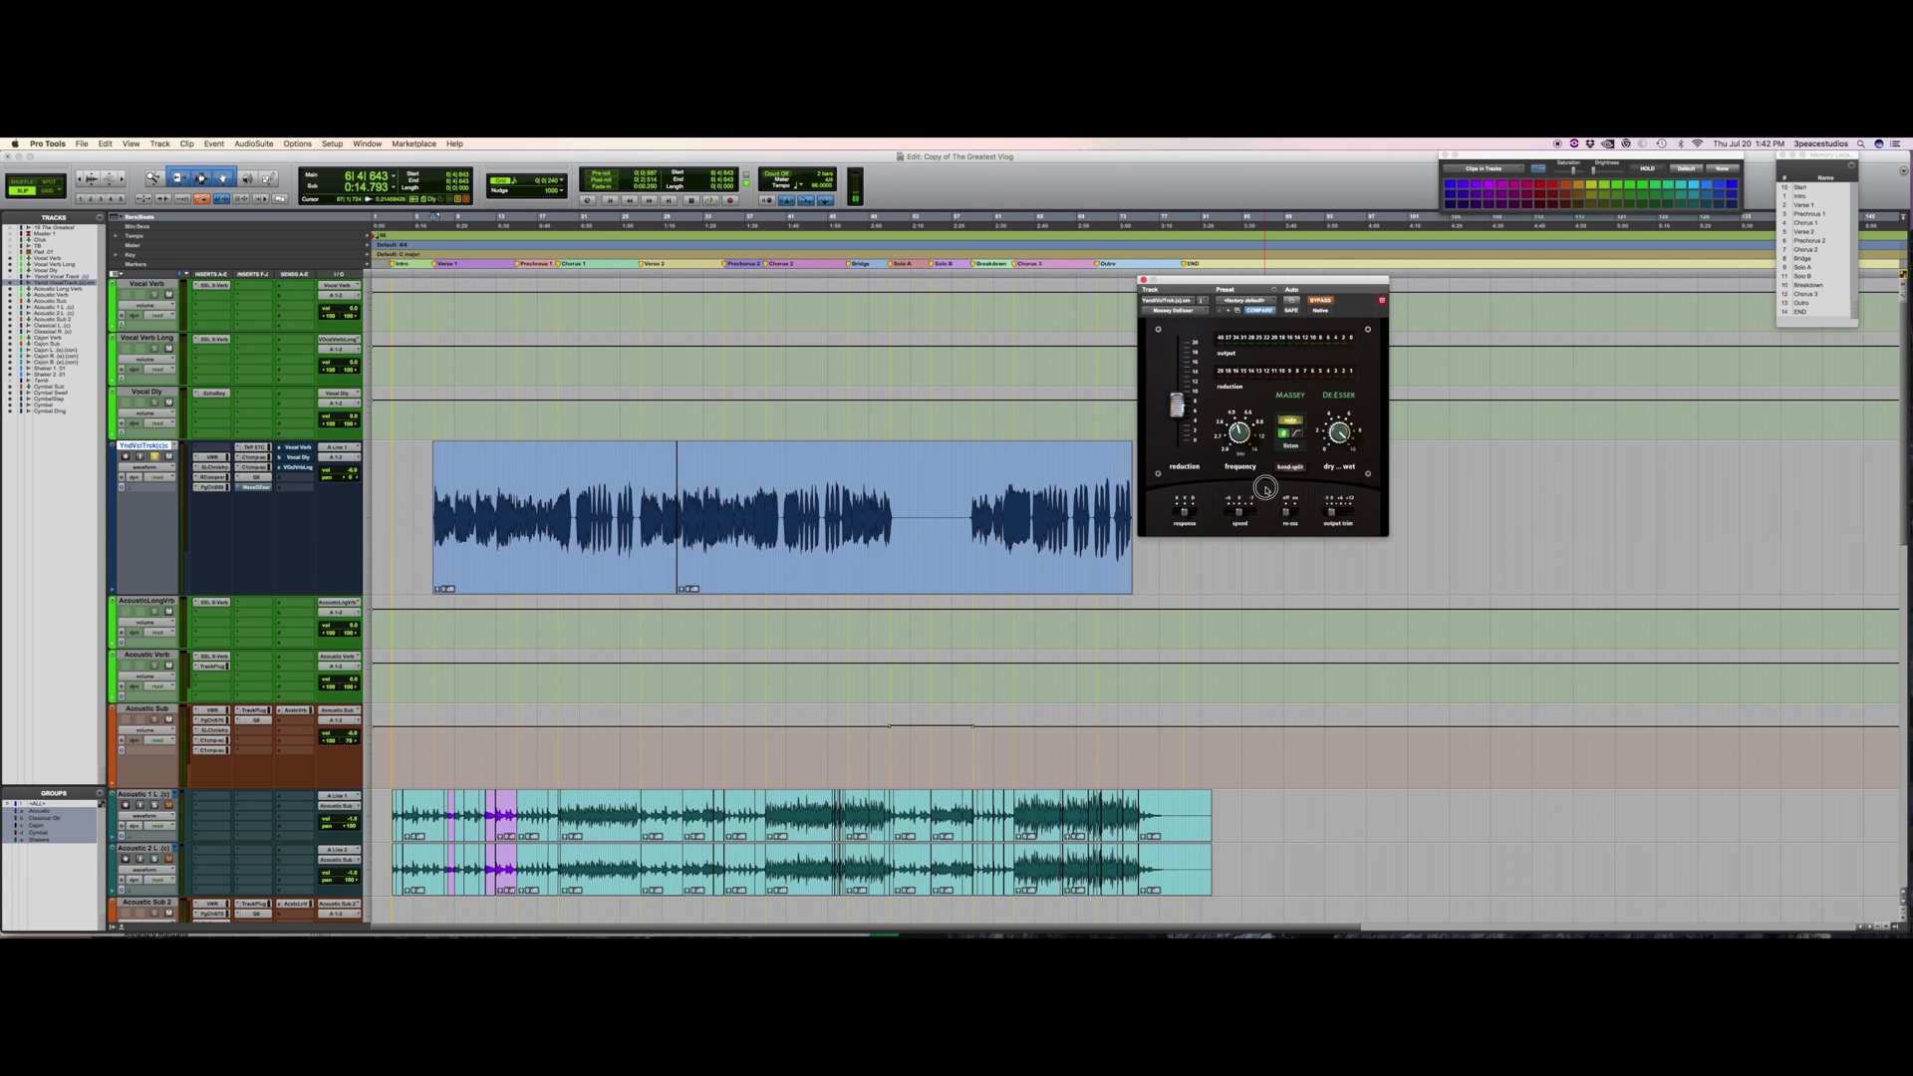
pyautogui.click(1263, 488)
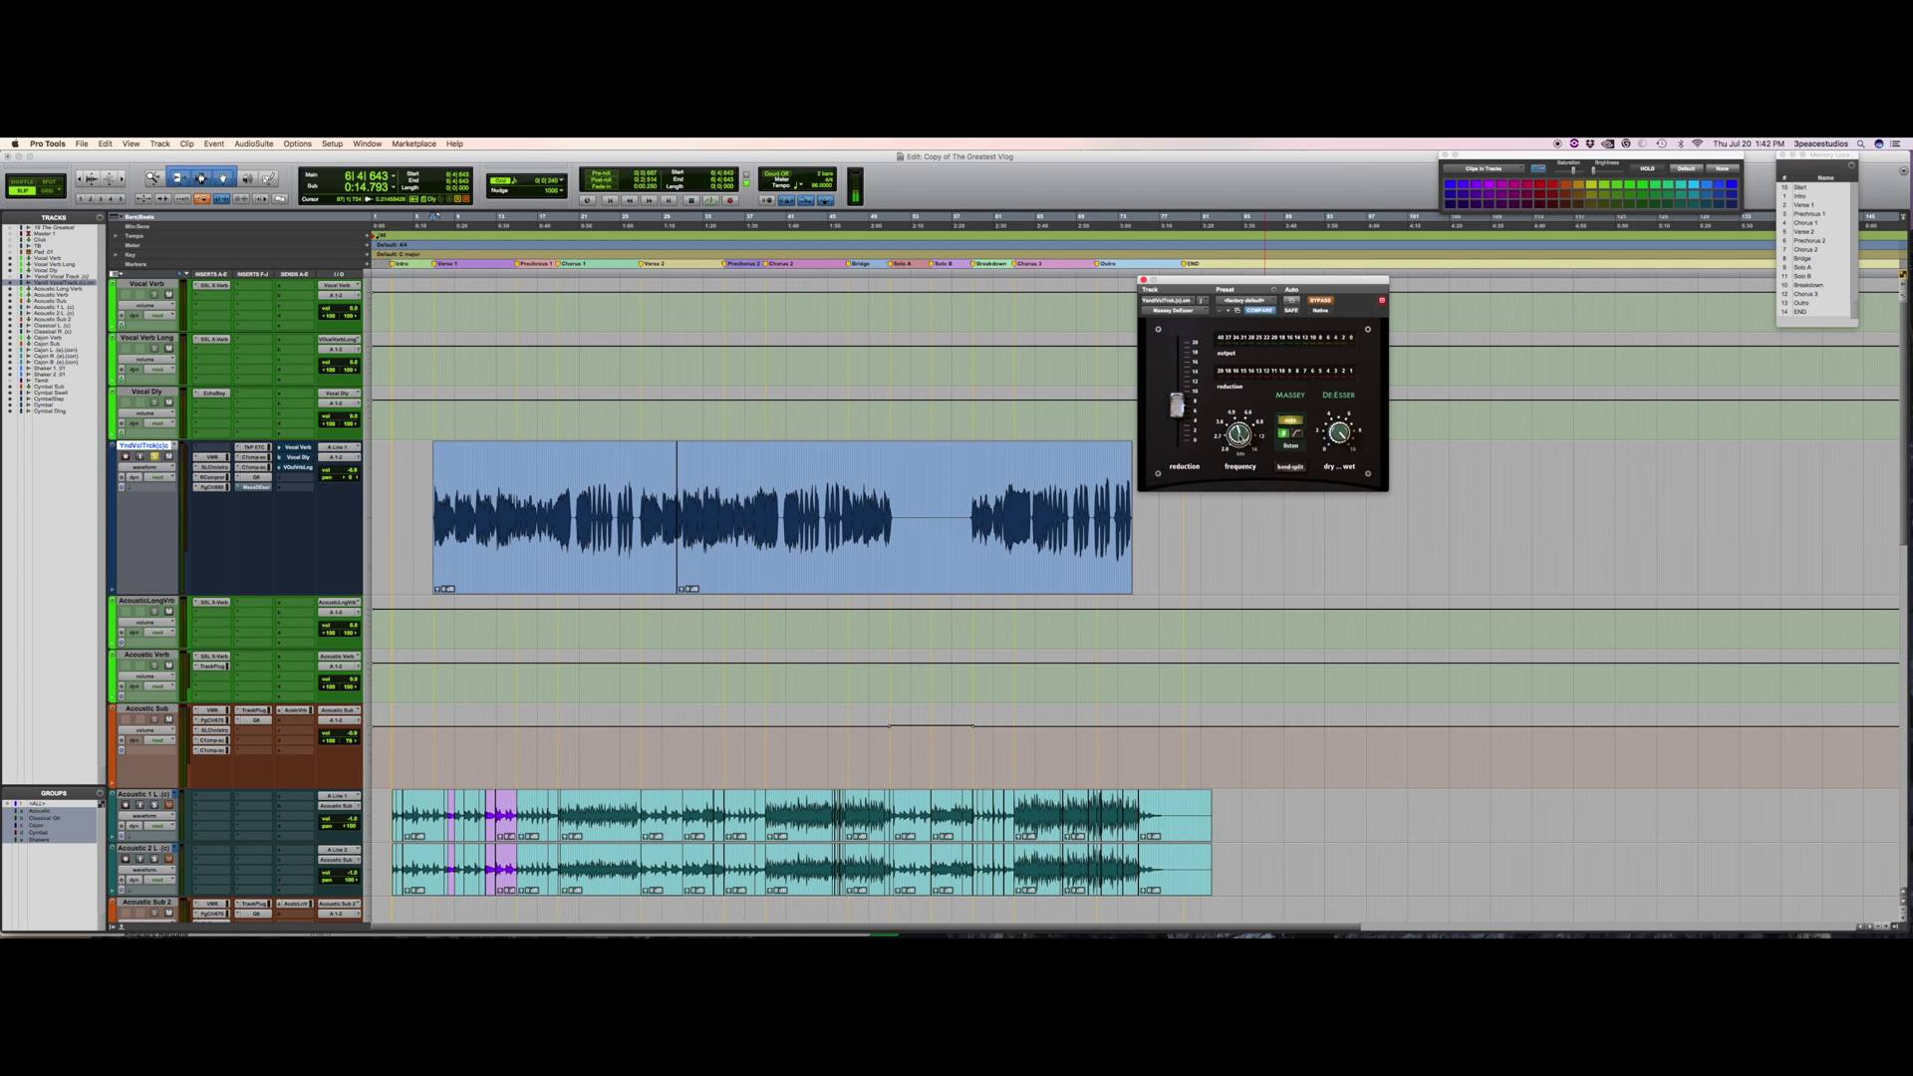
# Take the Massey DeEsser out of bypass and play the vocal from its opening through it.
pyautogui.moveTo(1238, 432); pyautogui.dragTo(1239, 438)
pyautogui.click(1320, 300)
pyautogui.press('space')
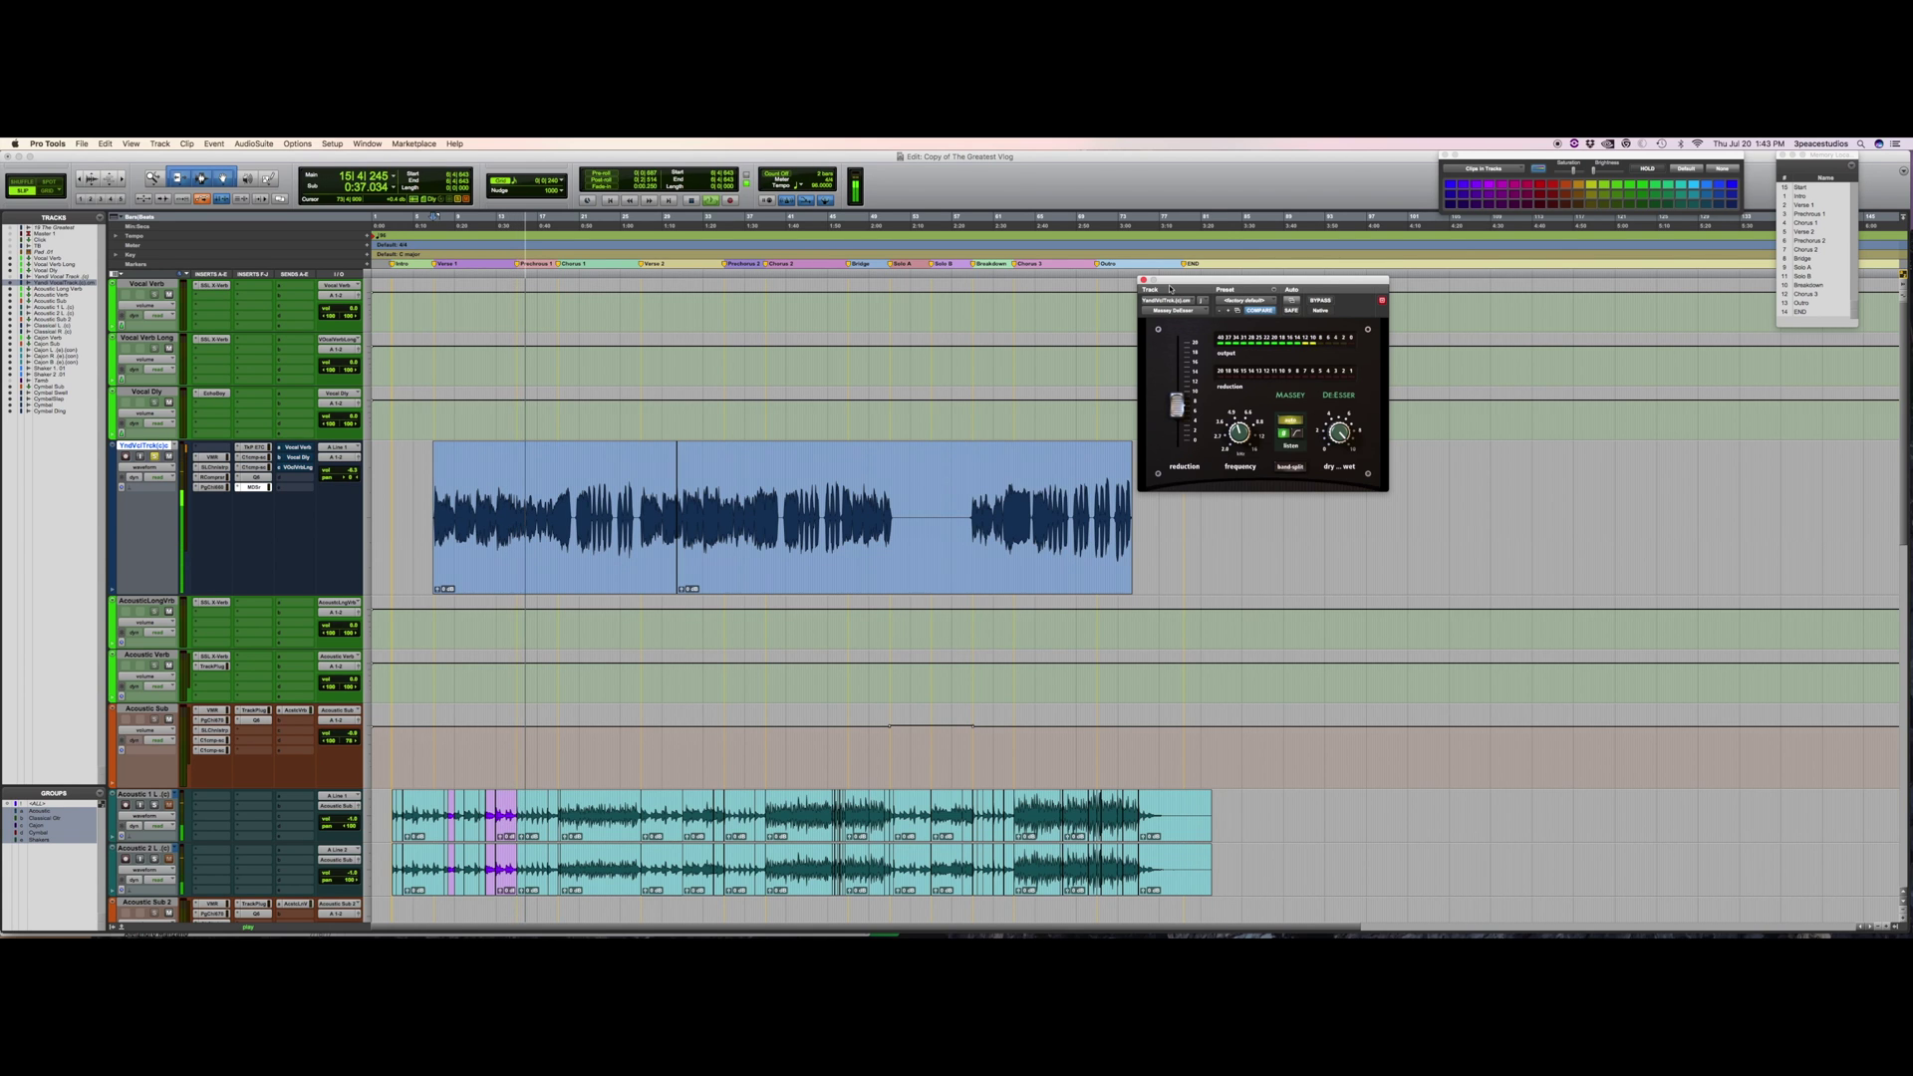
pyautogui.press('space')
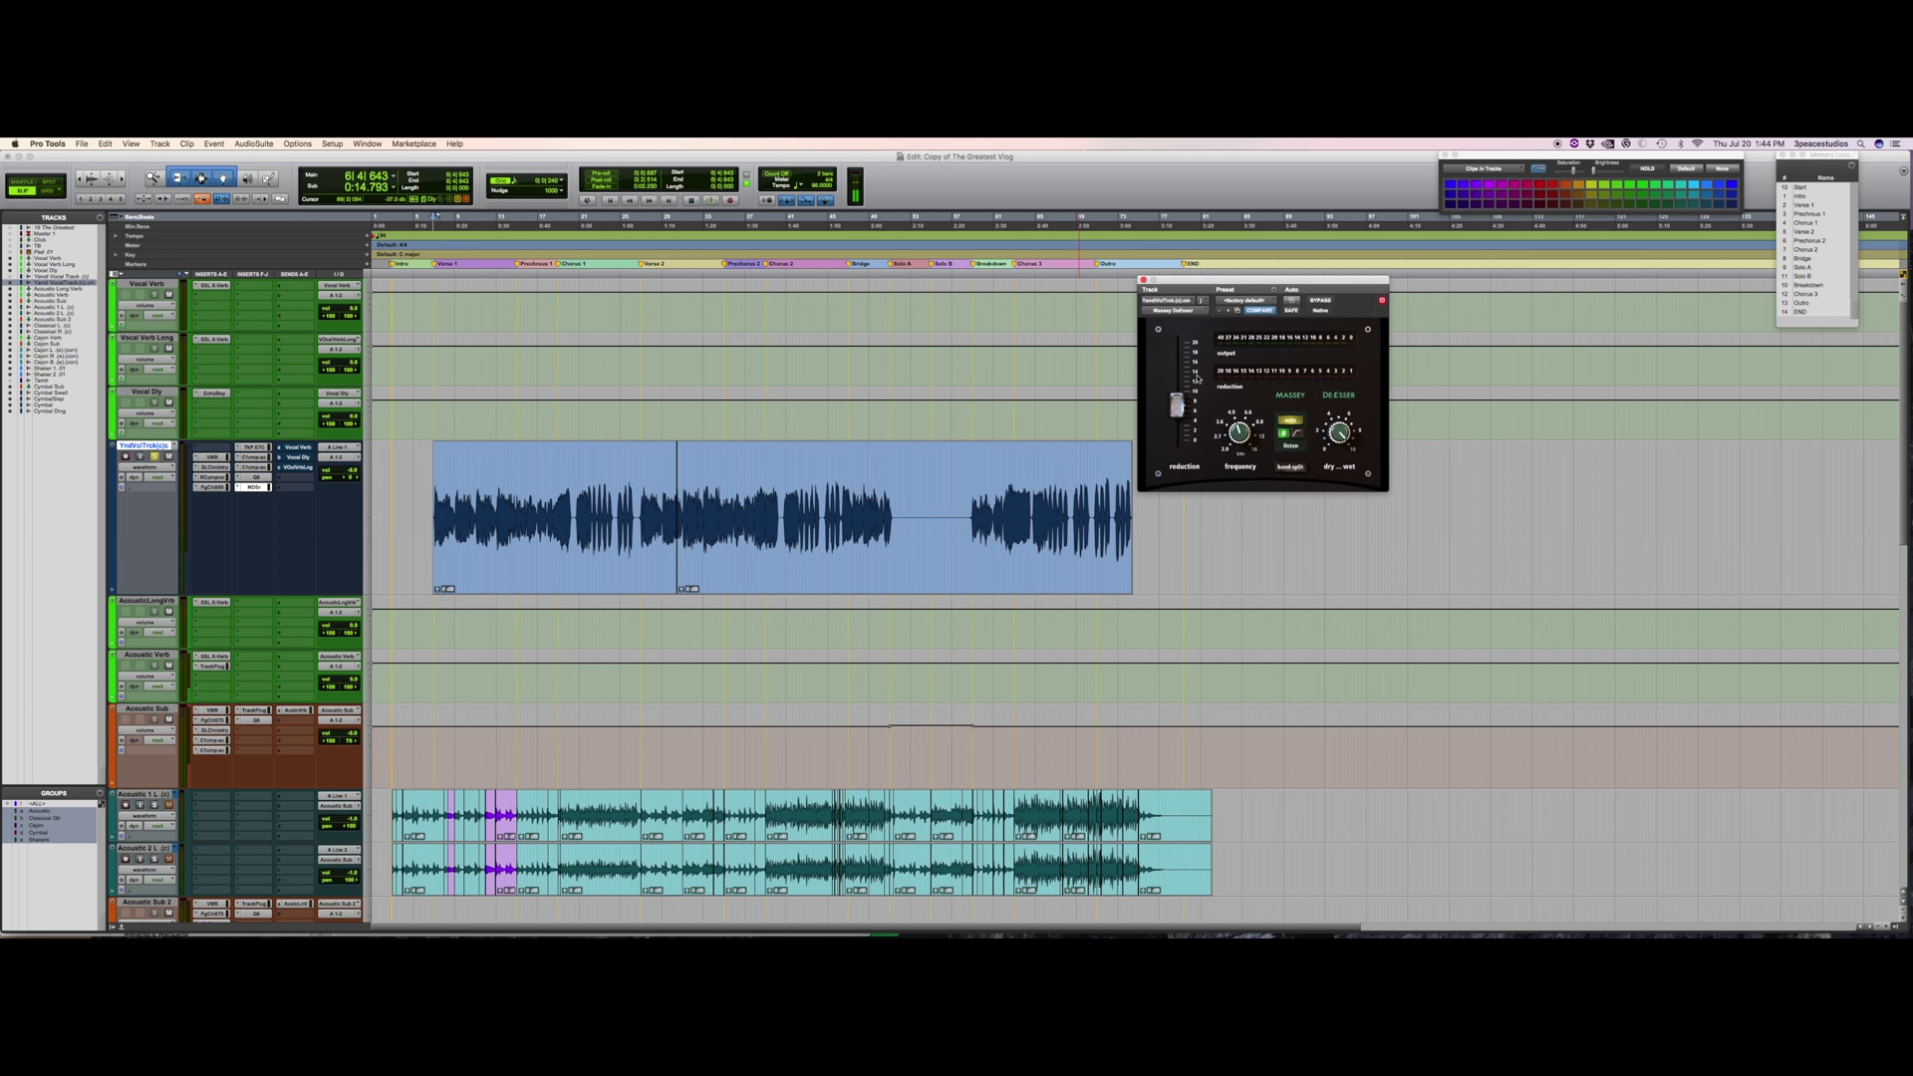
# Insert the mono Dyn3 De-Esser in the vocal's empty first insert slot and move its window lower.
pyautogui.click(202, 448)
pyautogui.moveTo(229, 500)
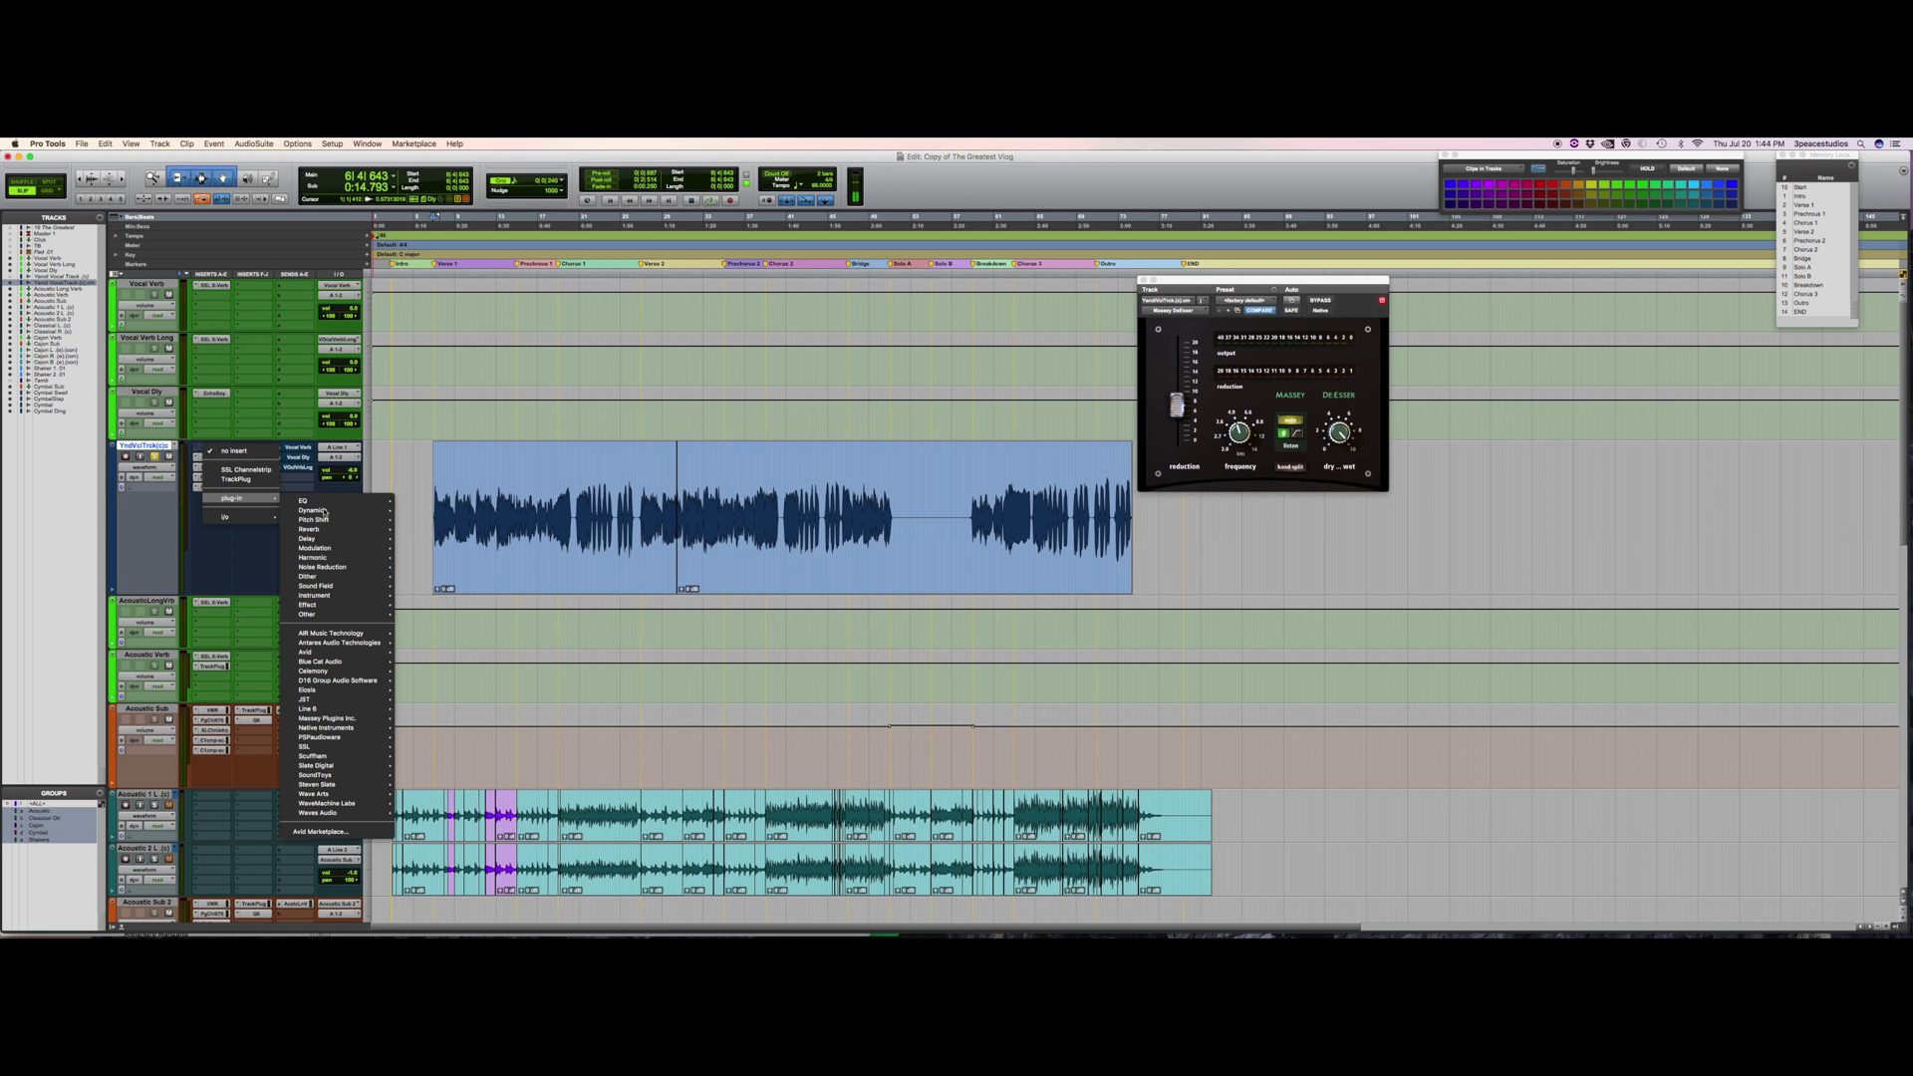
pyautogui.moveTo(326, 513)
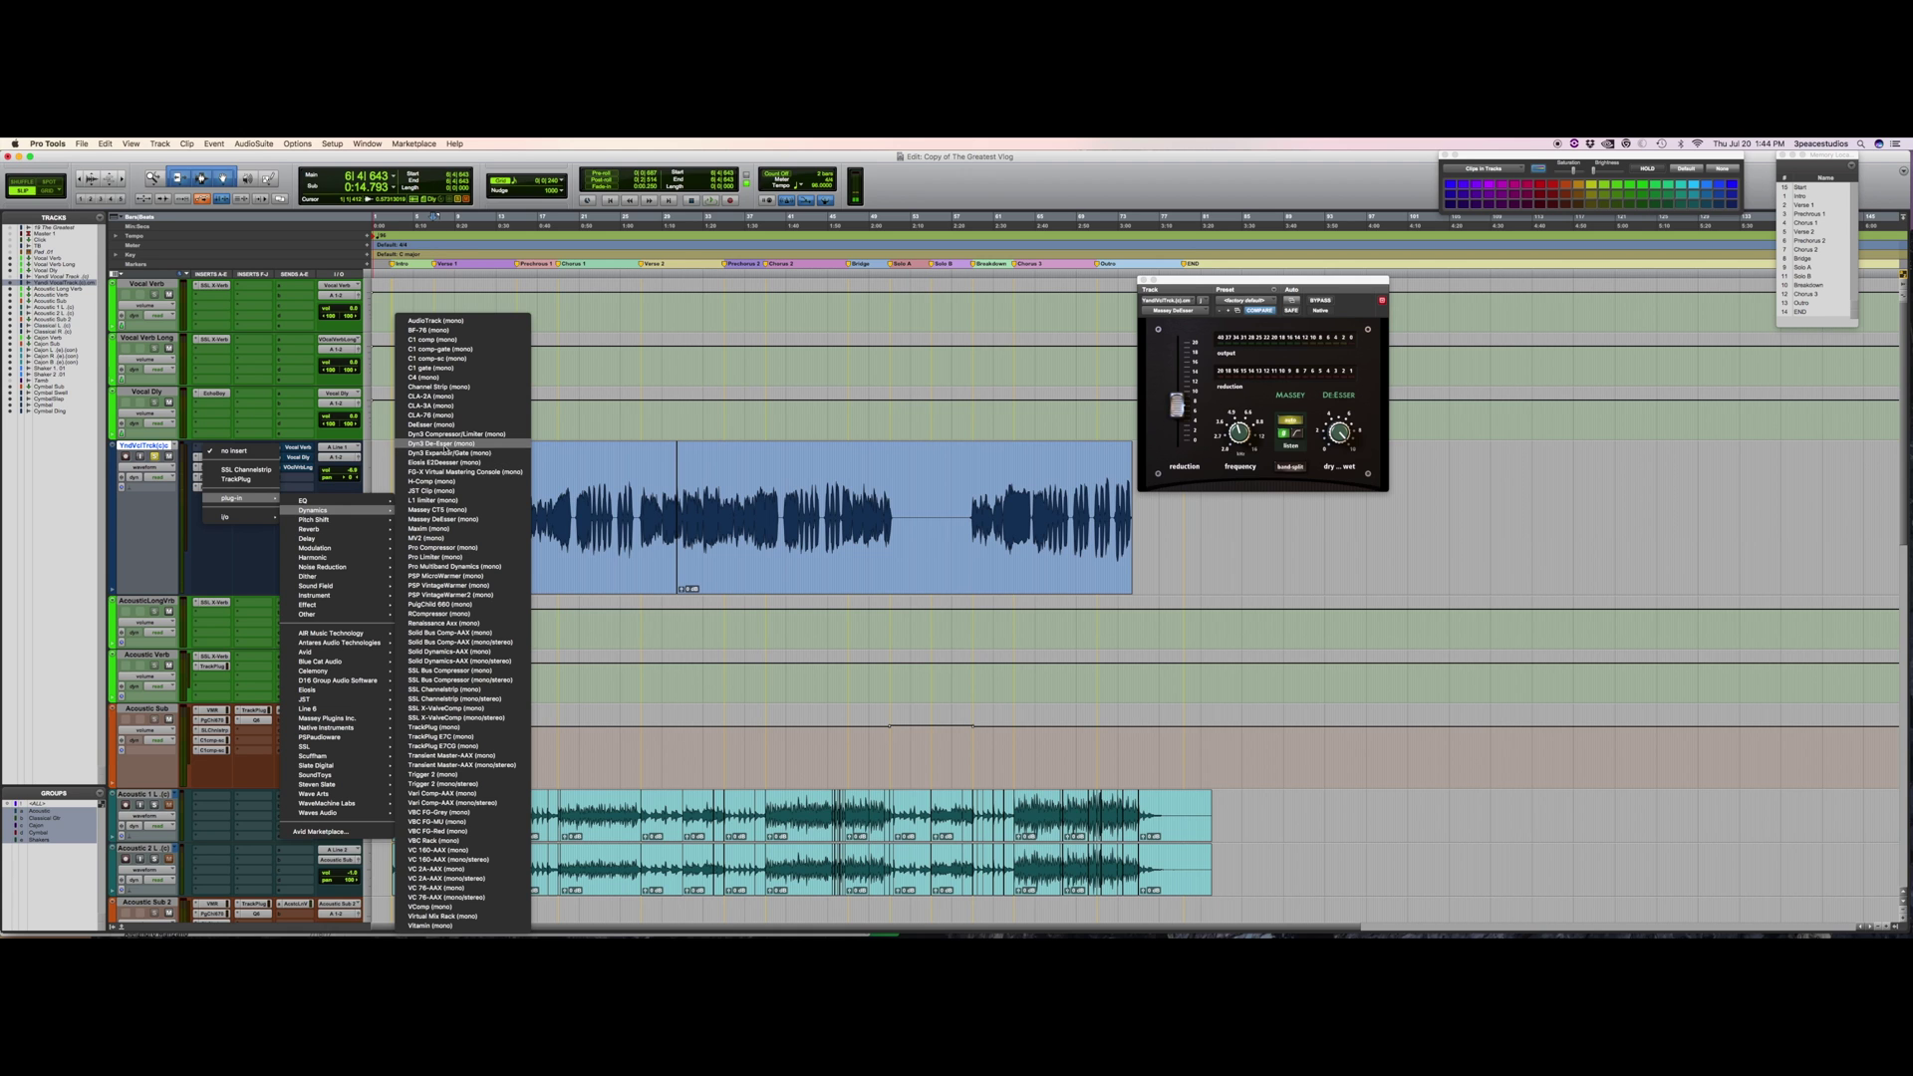
pyautogui.click(446, 446)
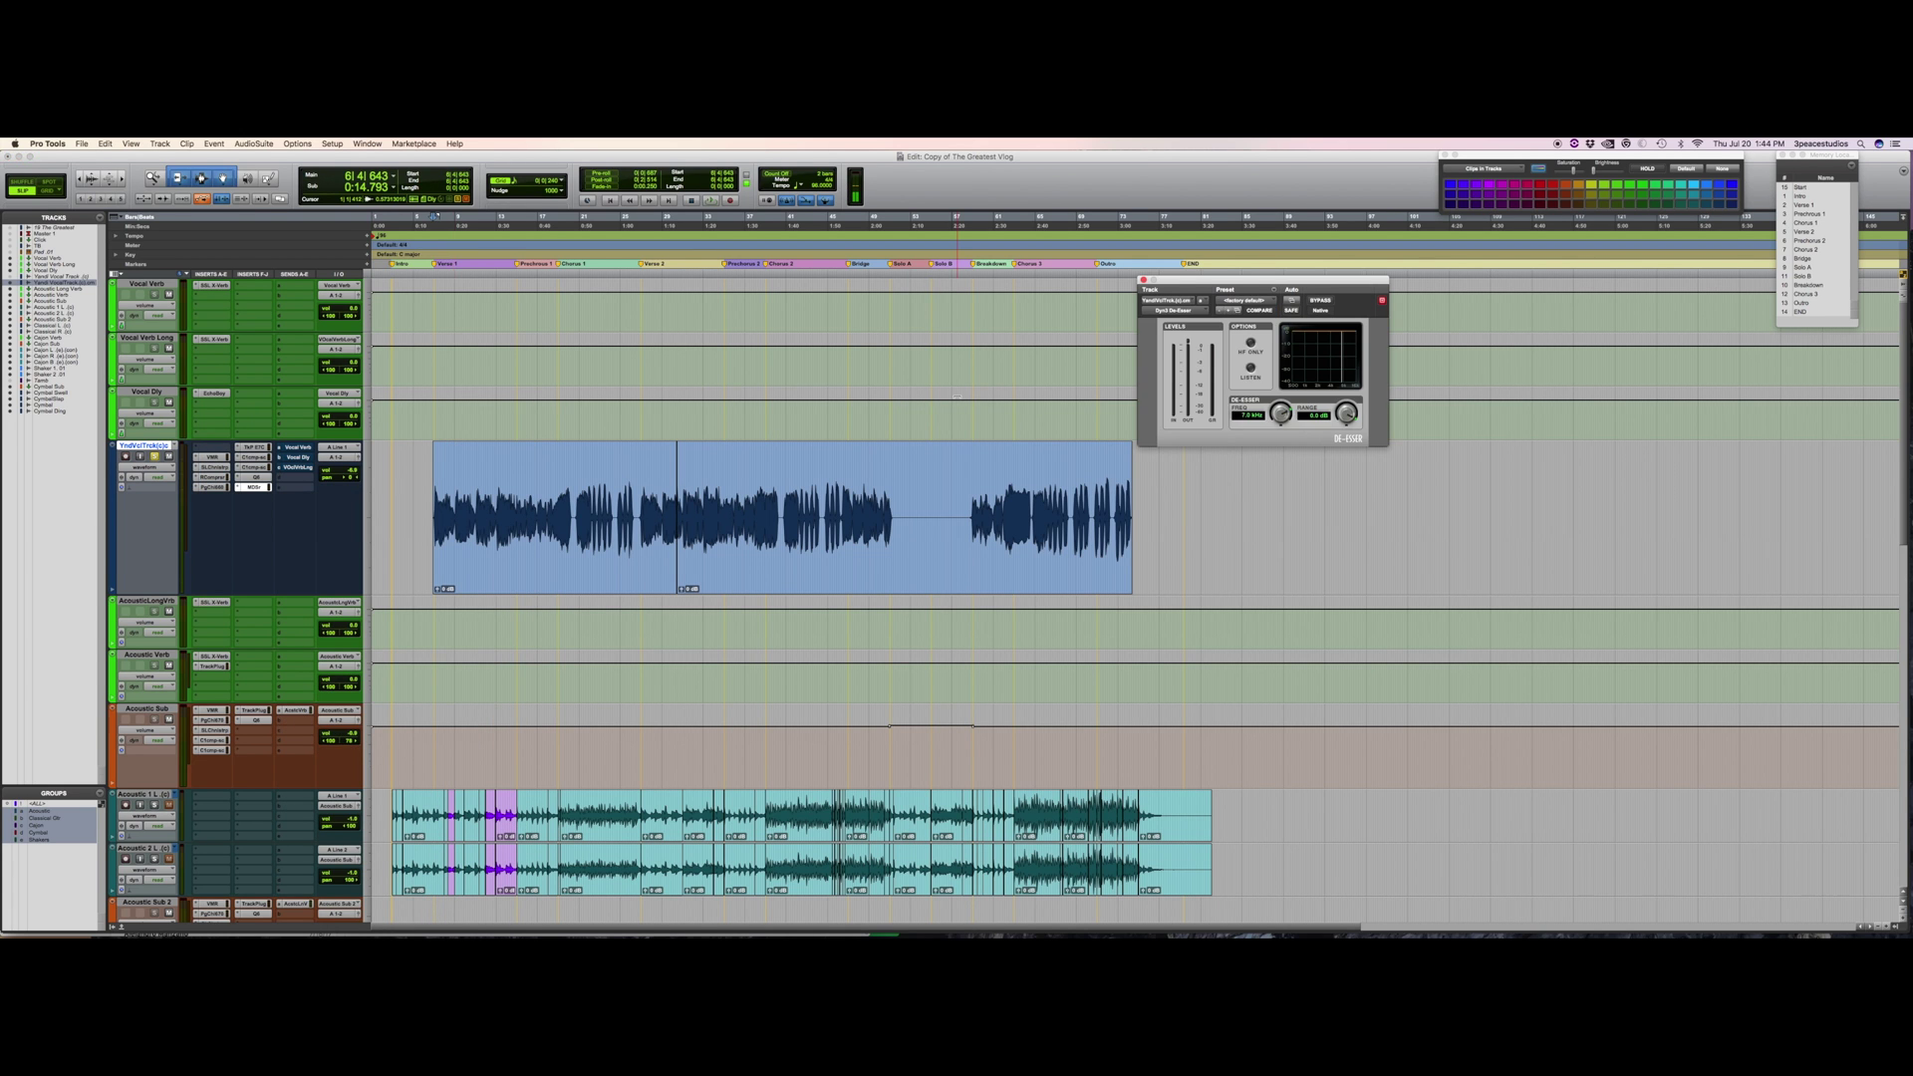
pyautogui.moveTo(1298, 295); pyautogui.dragTo(1301, 406)
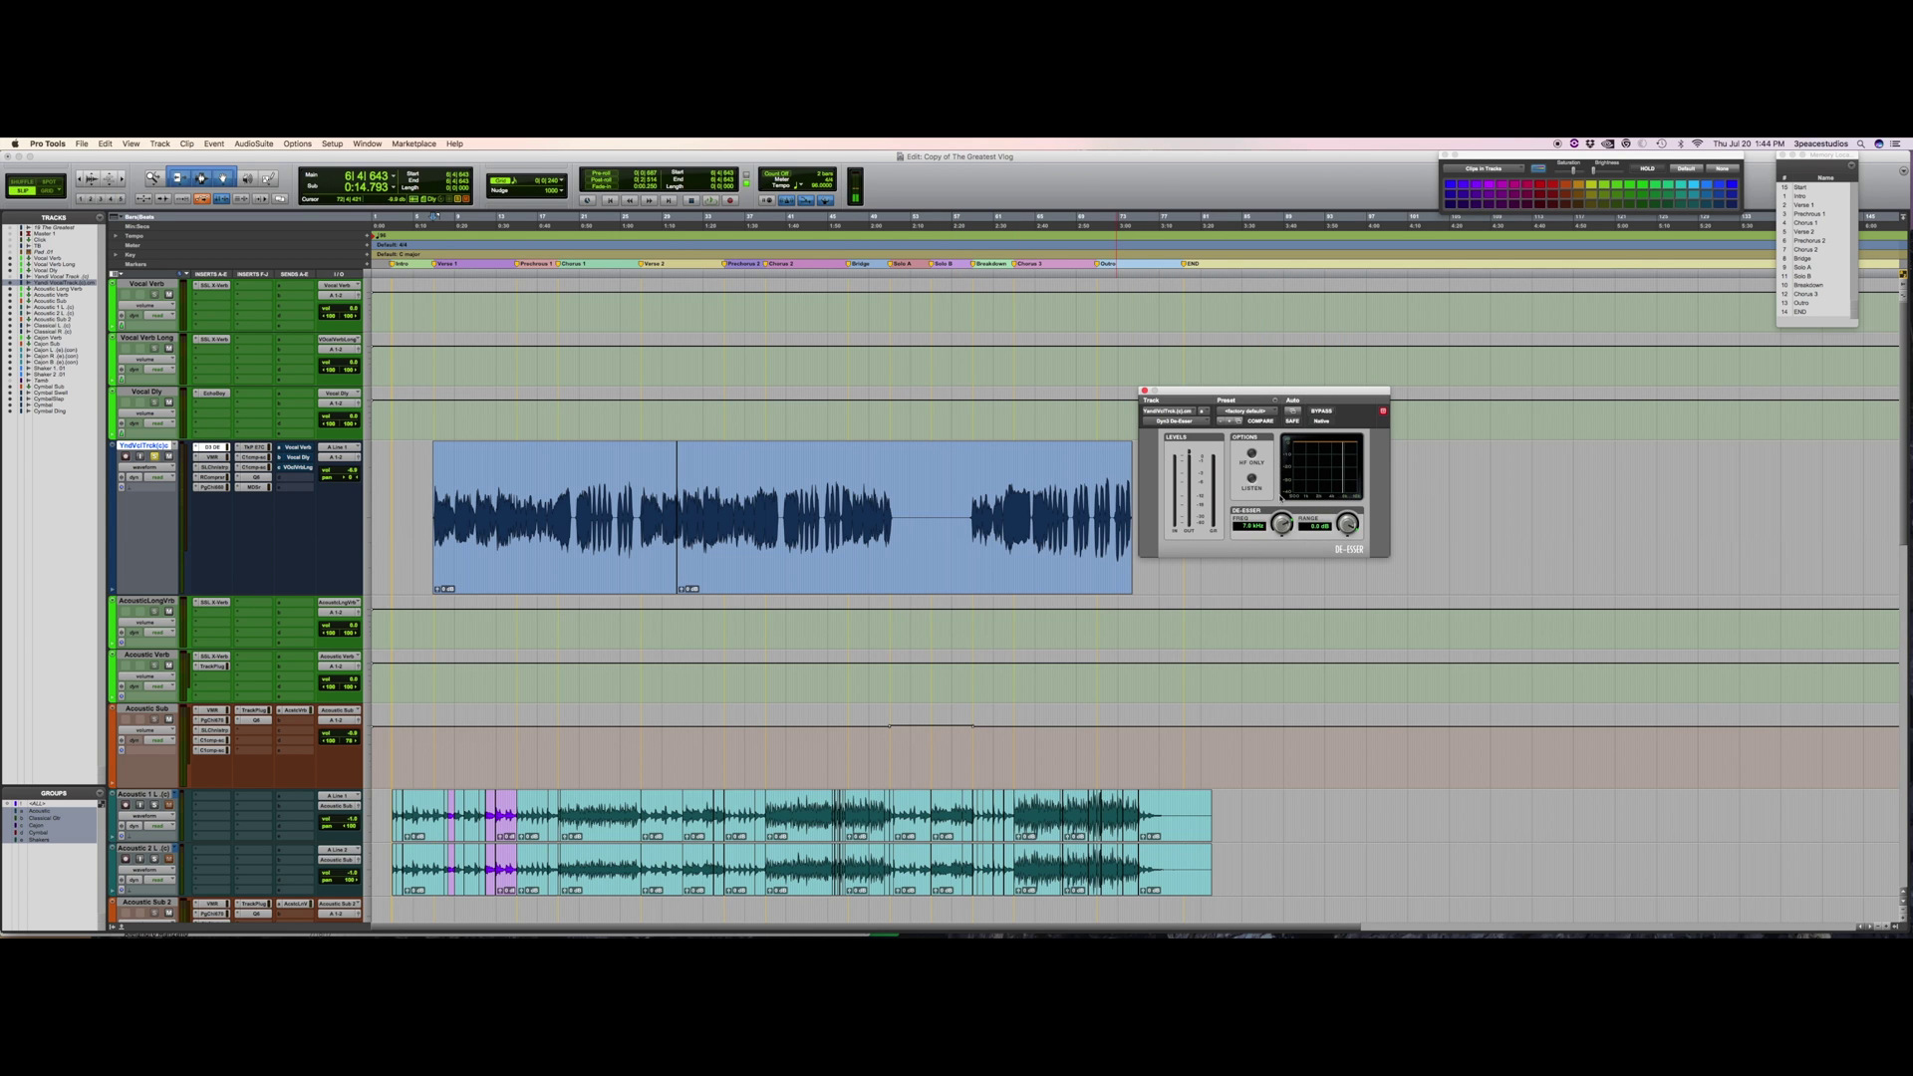
# Toggle the Dyn3 De-Esser's HF Only option and restore it, and remove the plug-in from the vocal's first insert.
pyautogui.click(1254, 454)
pyautogui.click(1253, 455)
pyautogui.click(1144, 391)
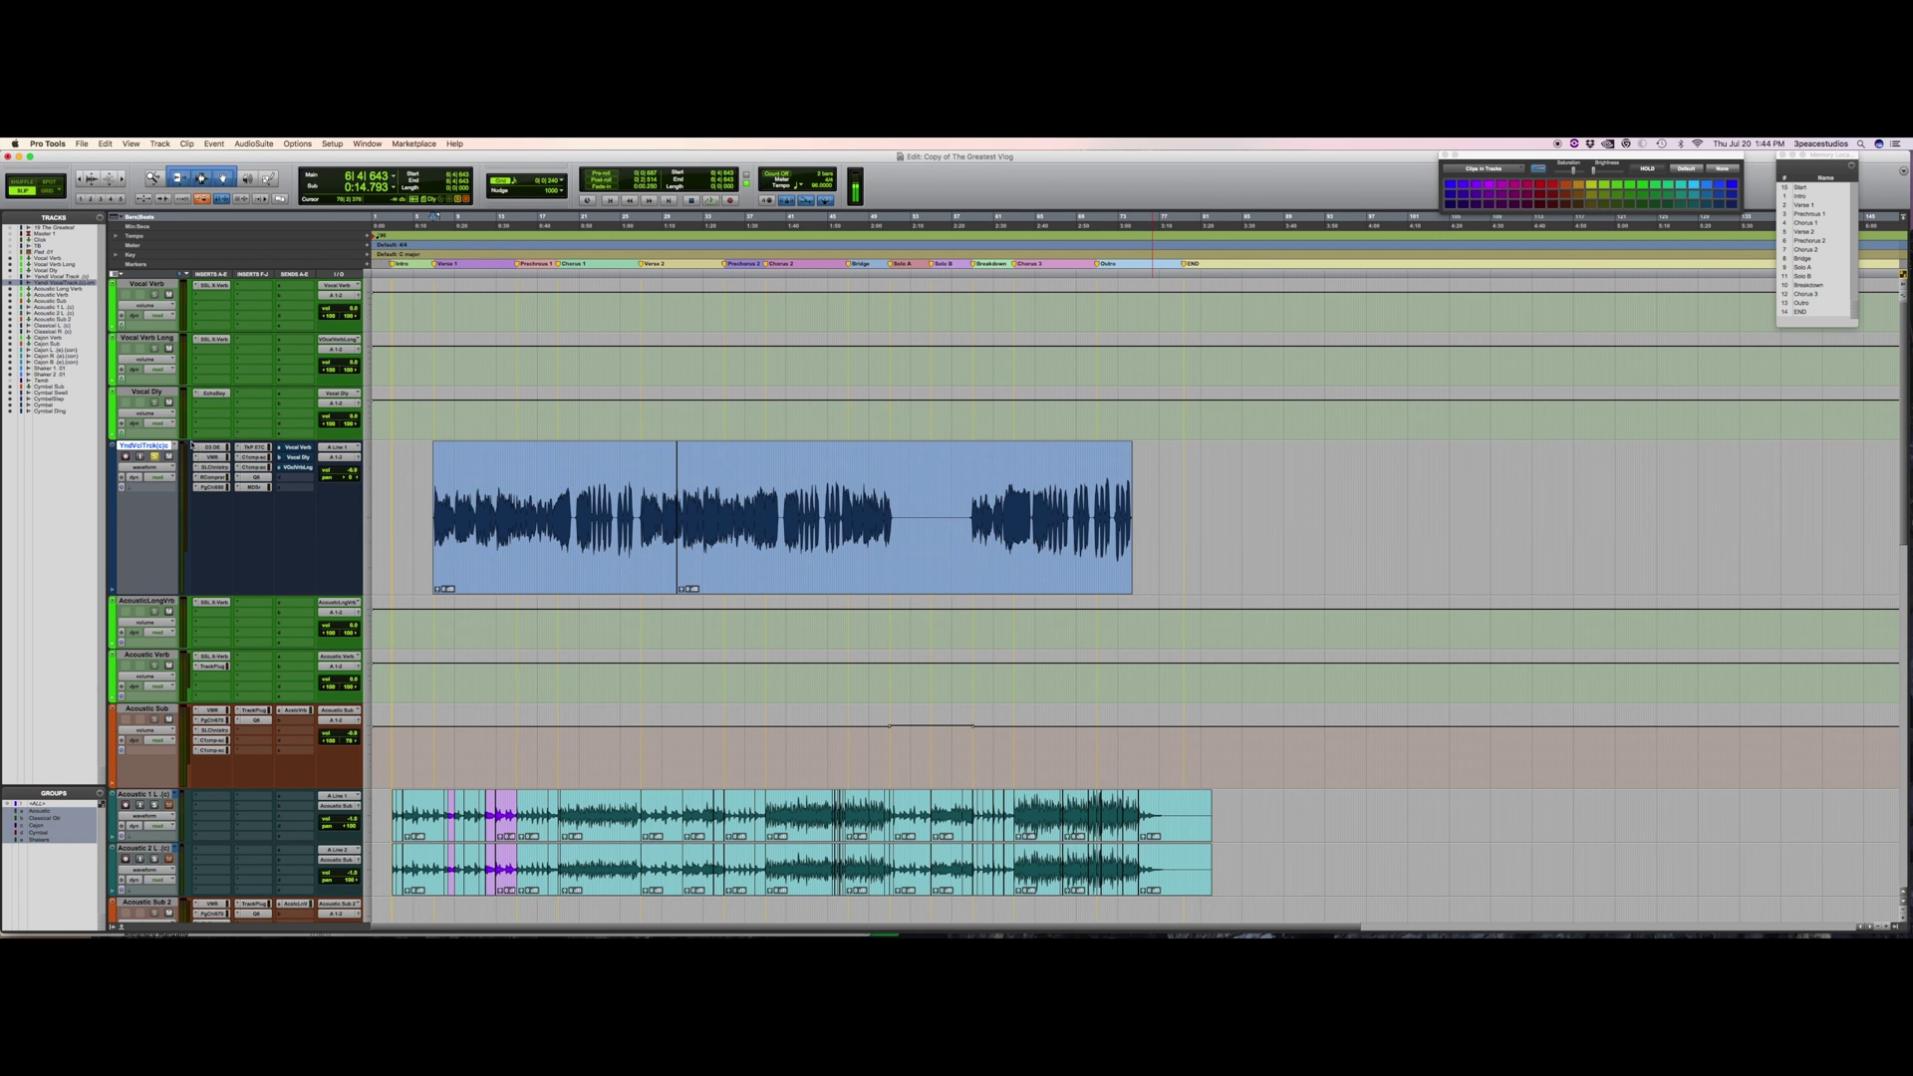
pyautogui.click(199, 446)
pyautogui.click(840, 473)
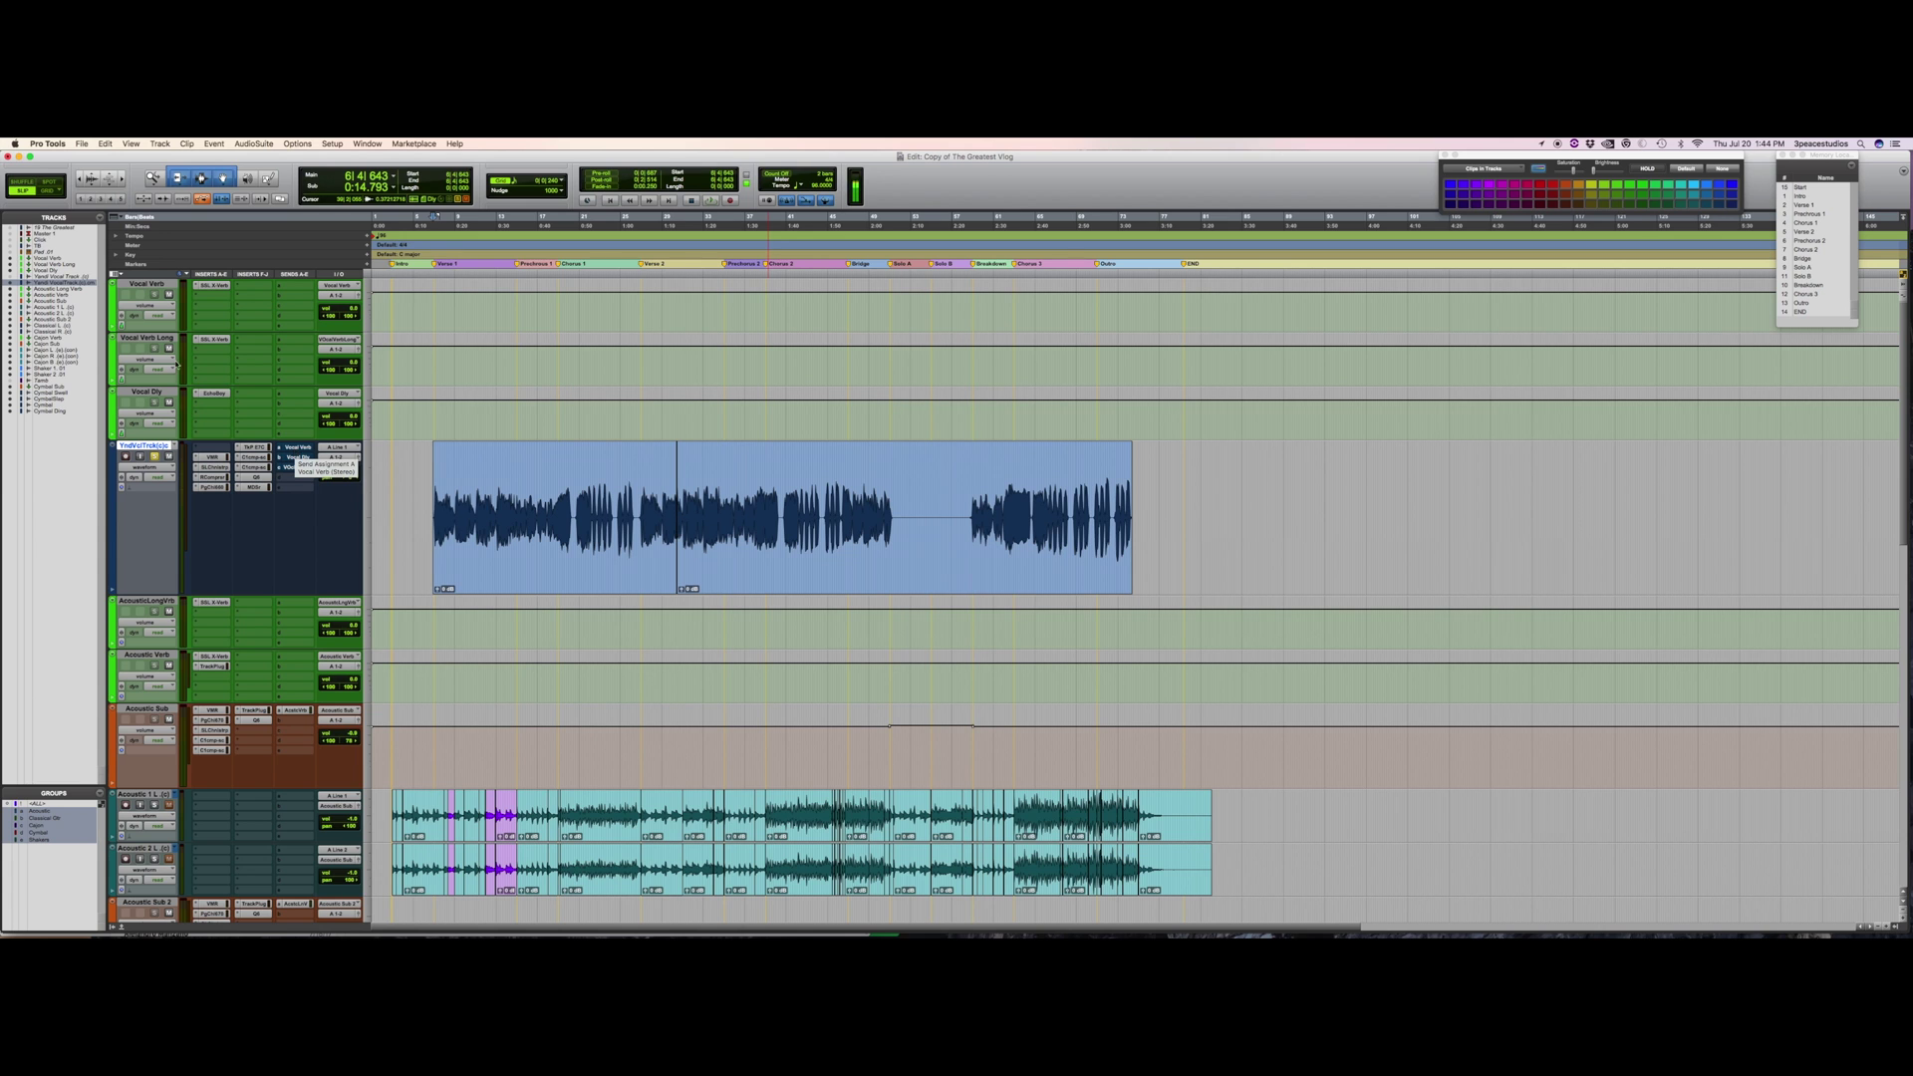
# Show the vocal's send automation lanes and examine the level changes for Vocal Verb, Vocal Dly and Vocal Verb Long.
pyautogui.click(113, 587)
pyautogui.moveTo(484, 619); pyautogui.dragTo(926, 628)
pyautogui.moveTo(1249, 624); pyautogui.dragTo(499, 680)
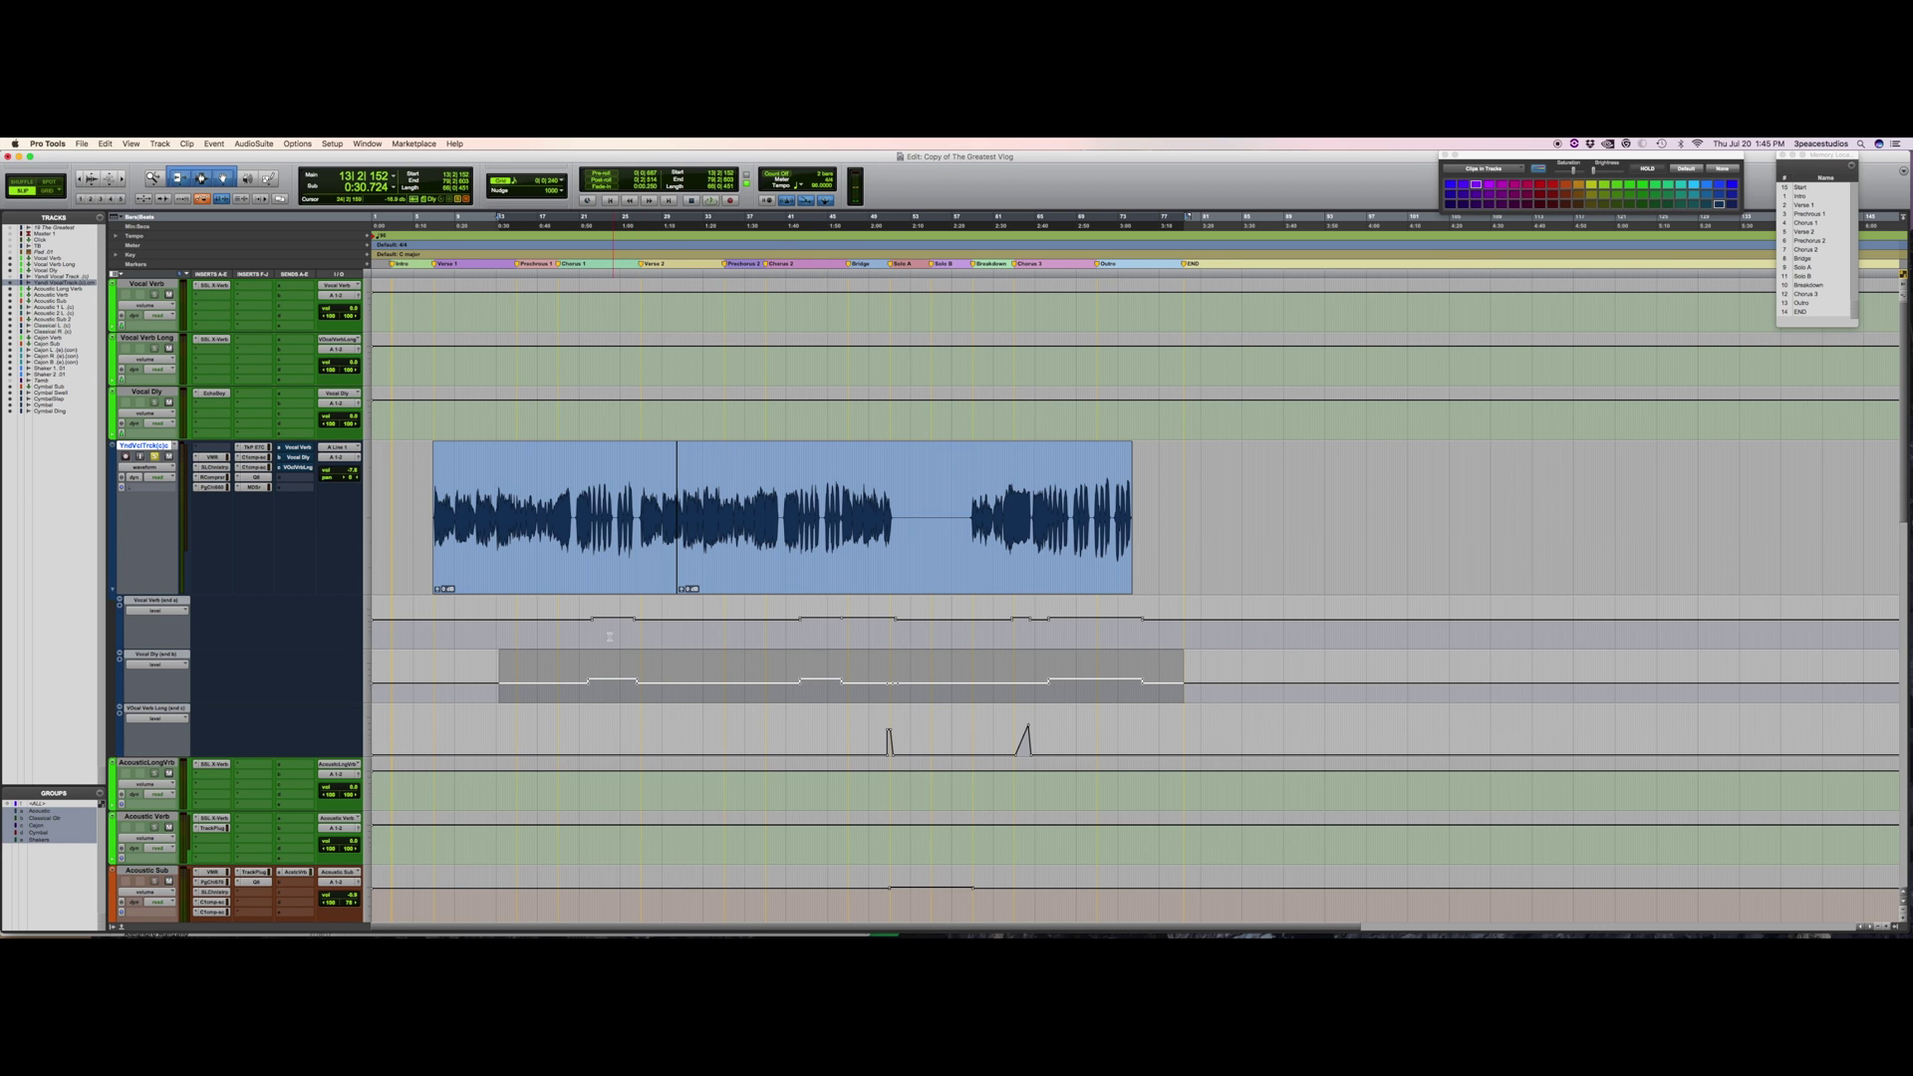
pyautogui.click(614, 682)
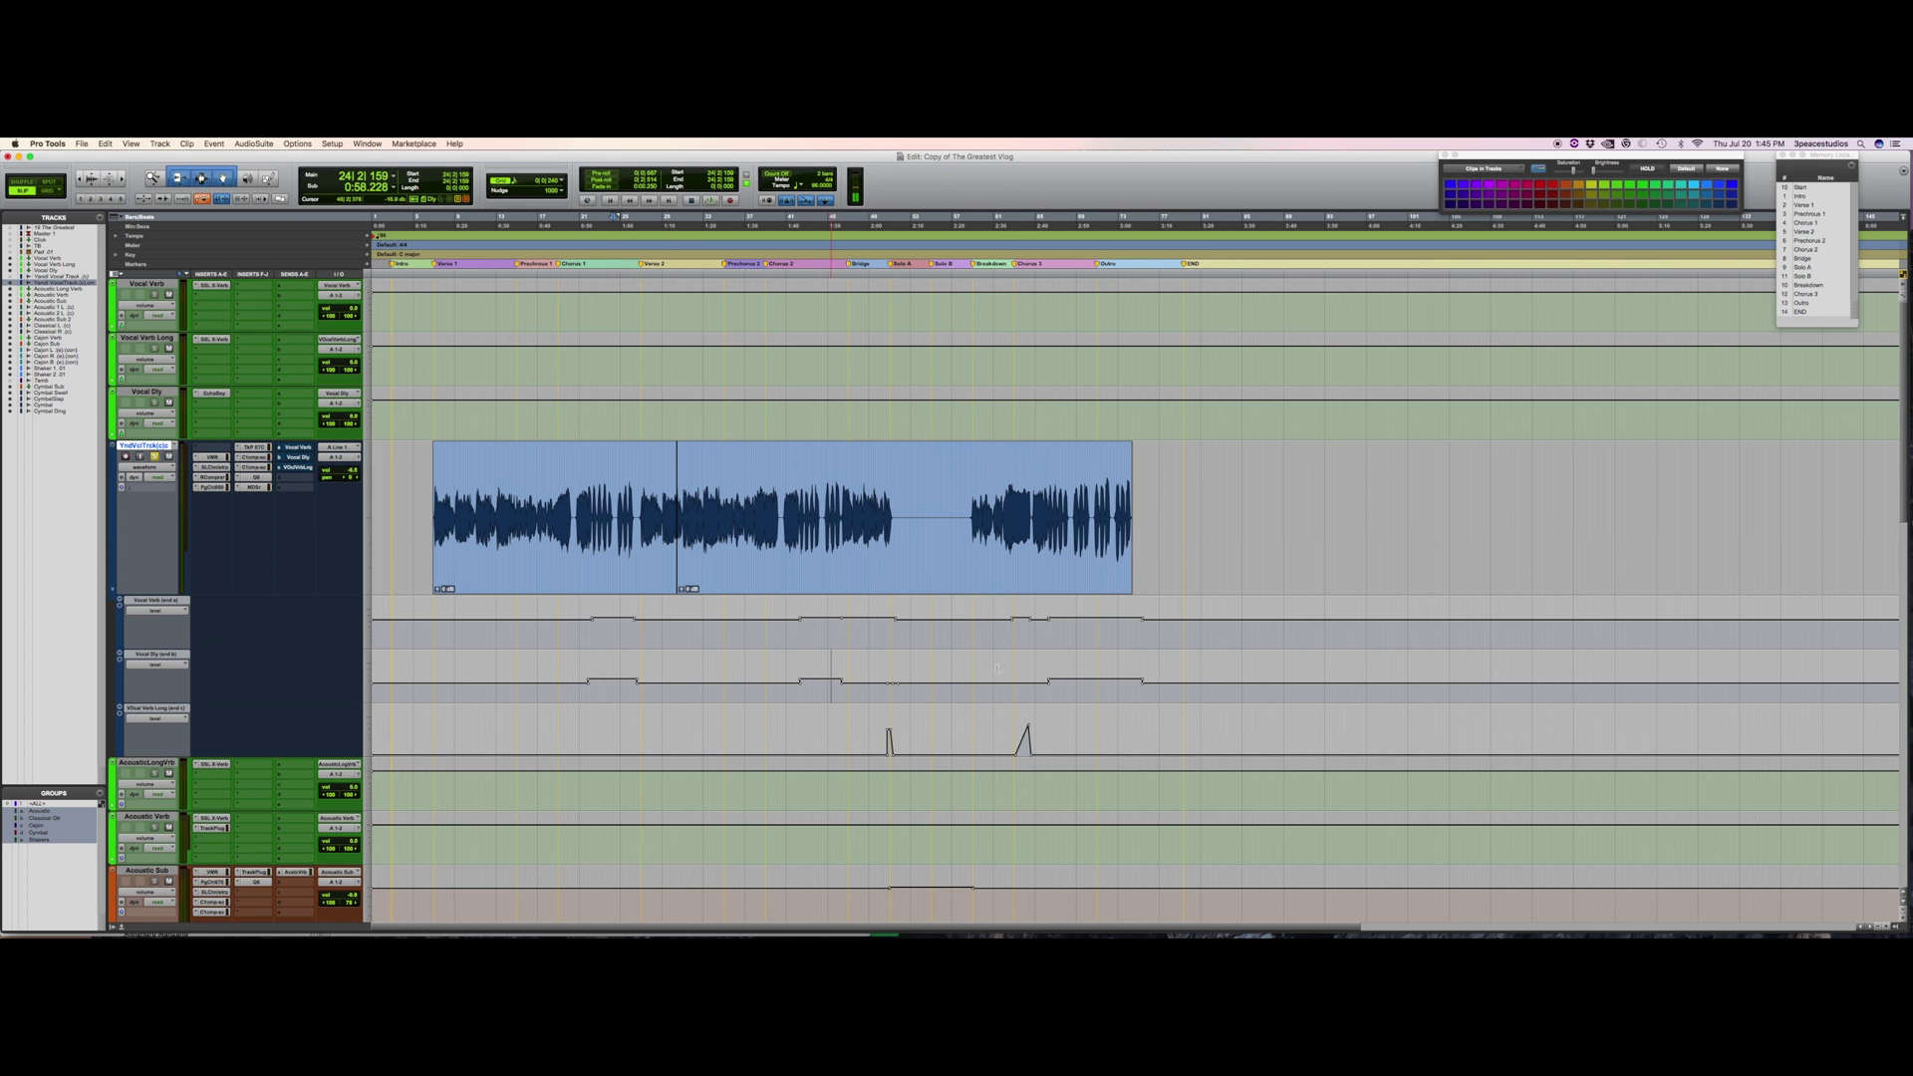
pyautogui.moveTo(1136, 678); pyautogui.dragTo(1032, 684)
pyautogui.moveTo(546, 735); pyautogui.dragTo(1142, 747)
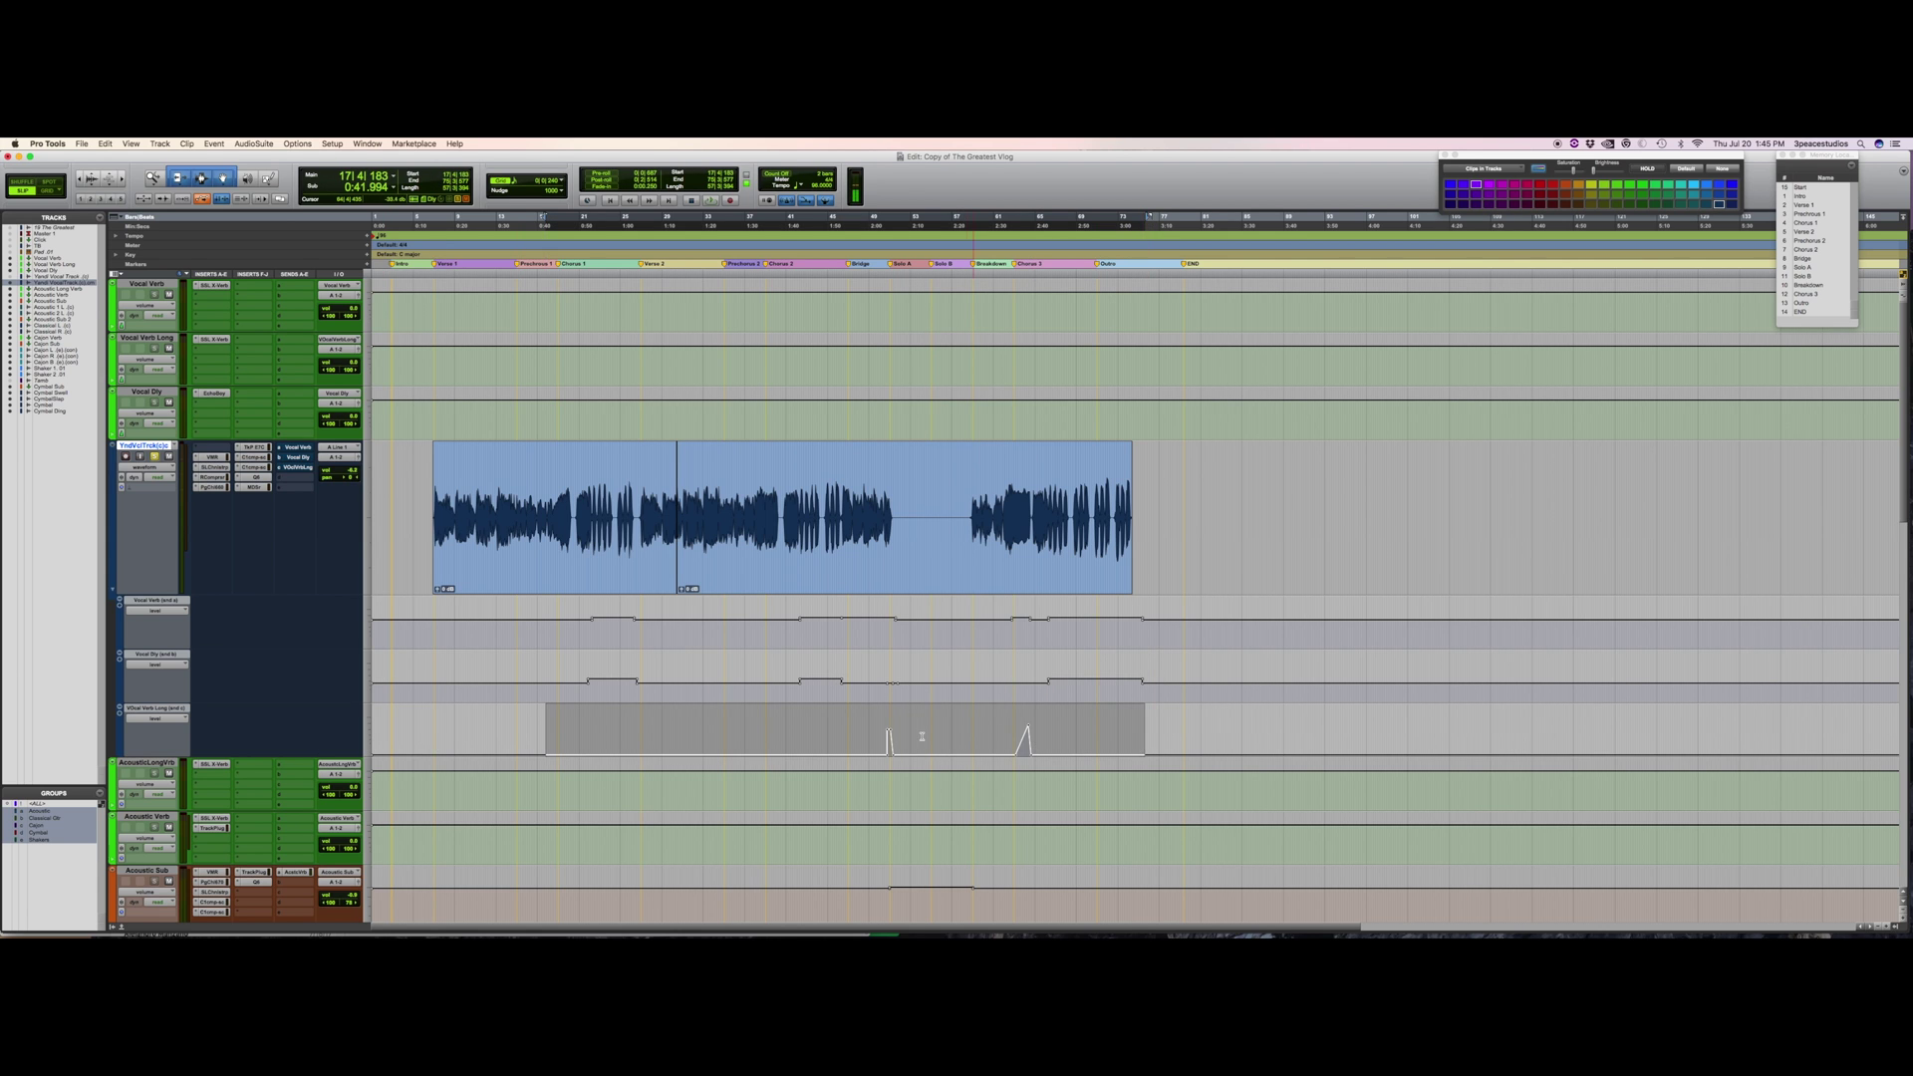
pyautogui.moveTo(881, 743); pyautogui.dragTo(1038, 743)
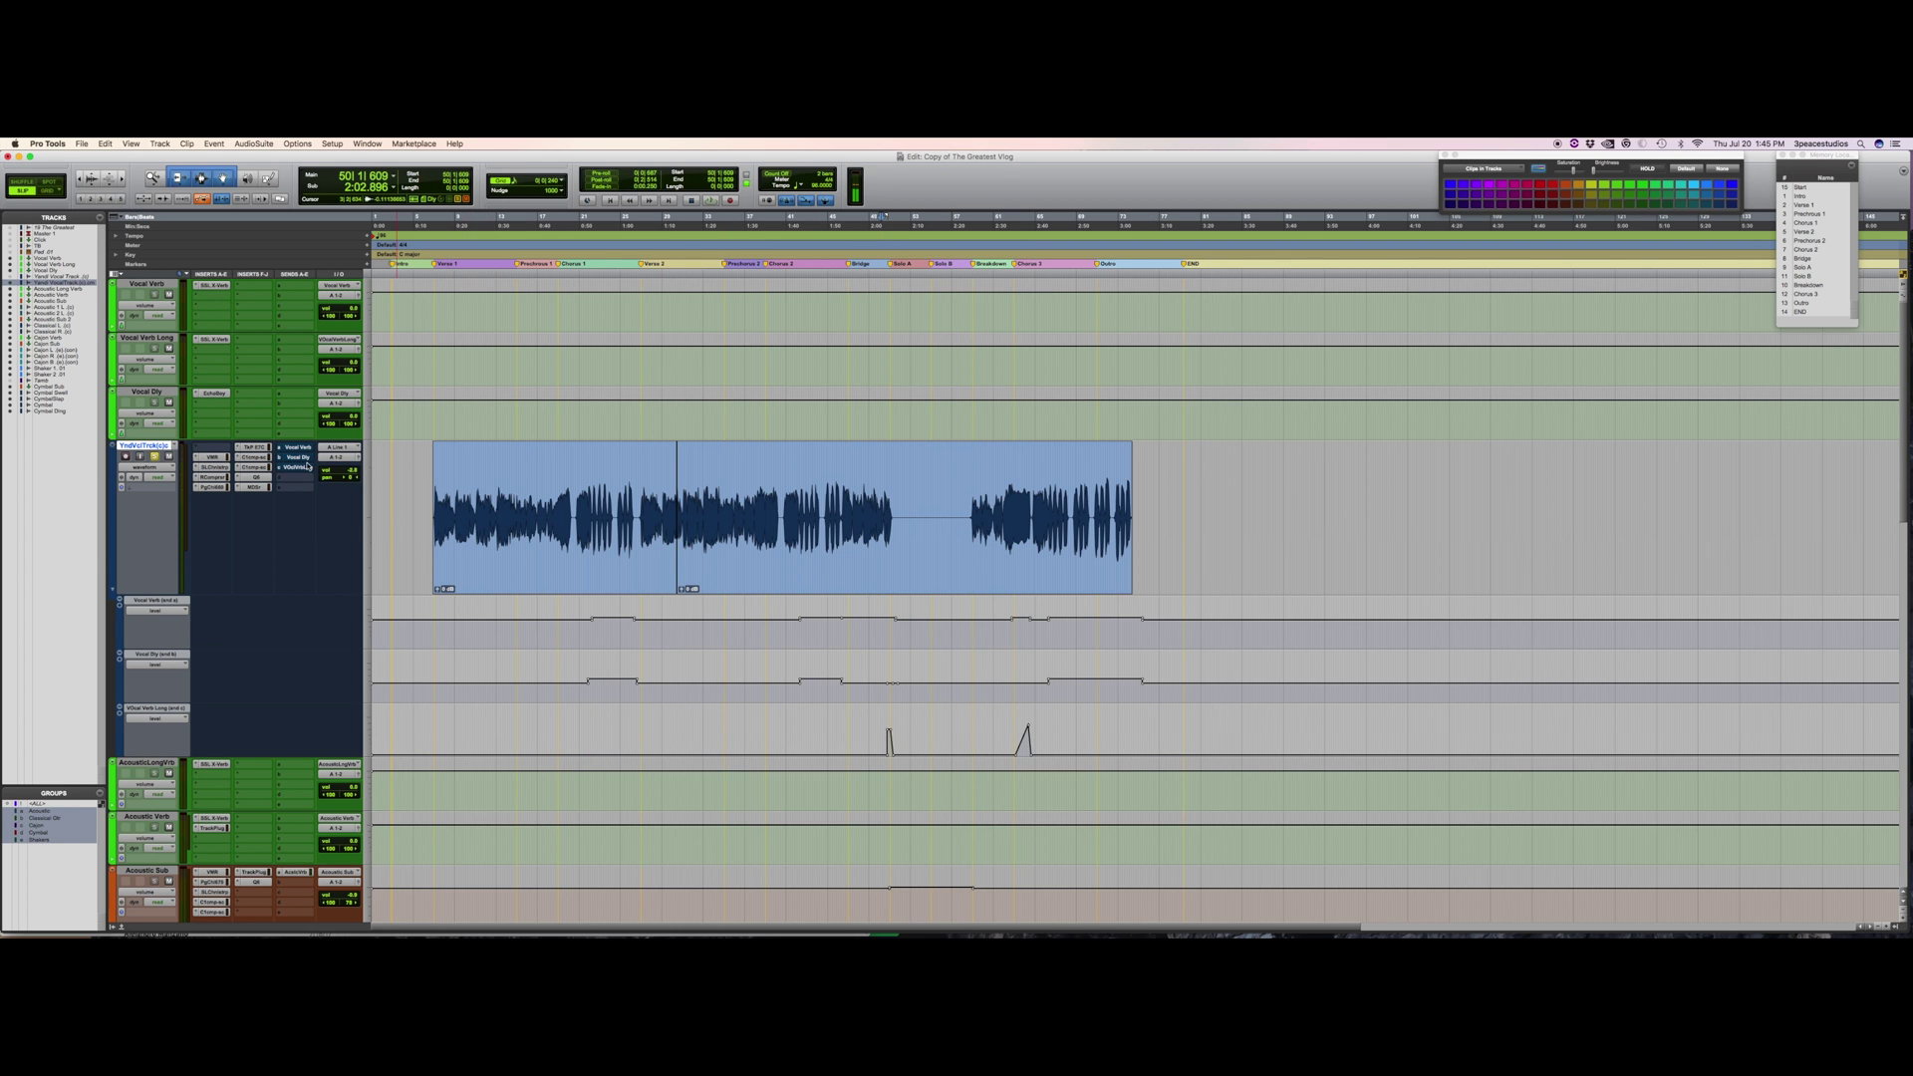
# Unmute the vocal's Vocal Verb send and play the vocal from its opening.
pyautogui.click(400, 489)
pyautogui.press('Tab')
pyautogui.press('space')
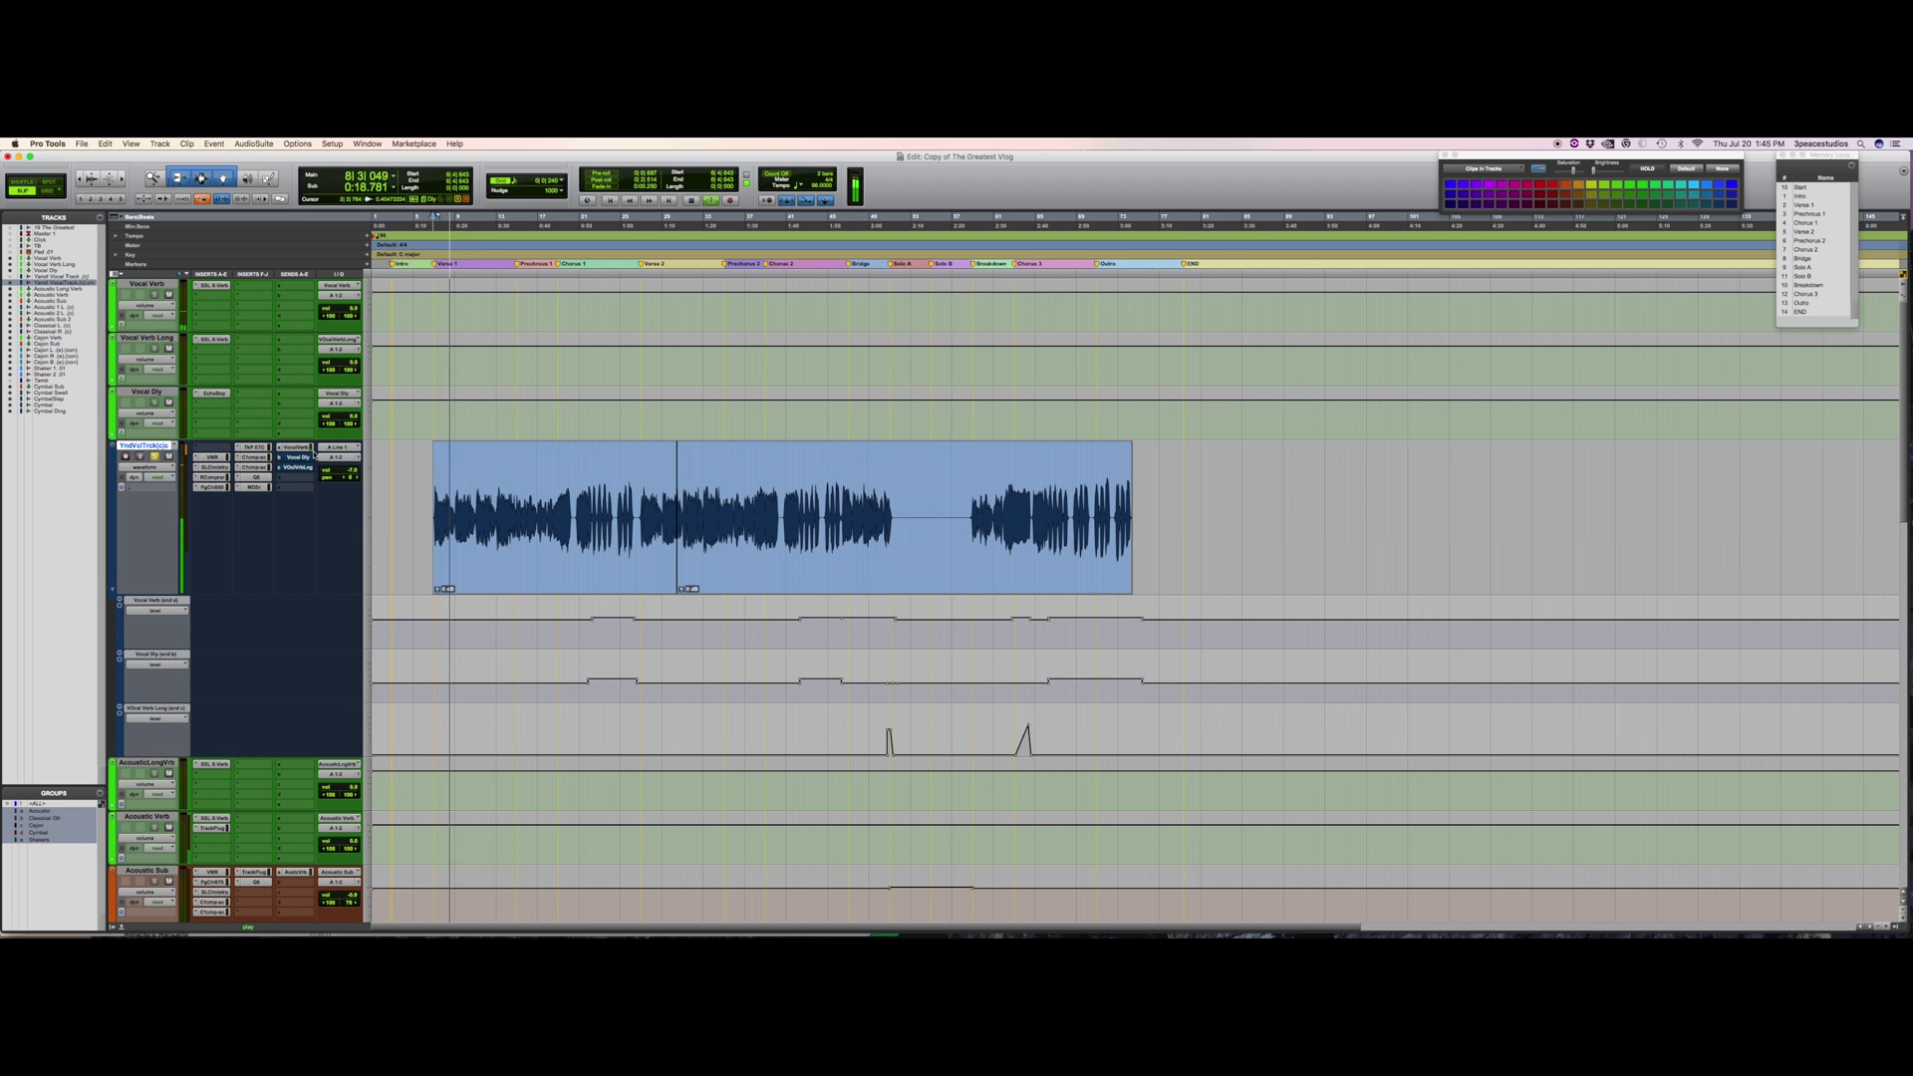
pyautogui.press('space')
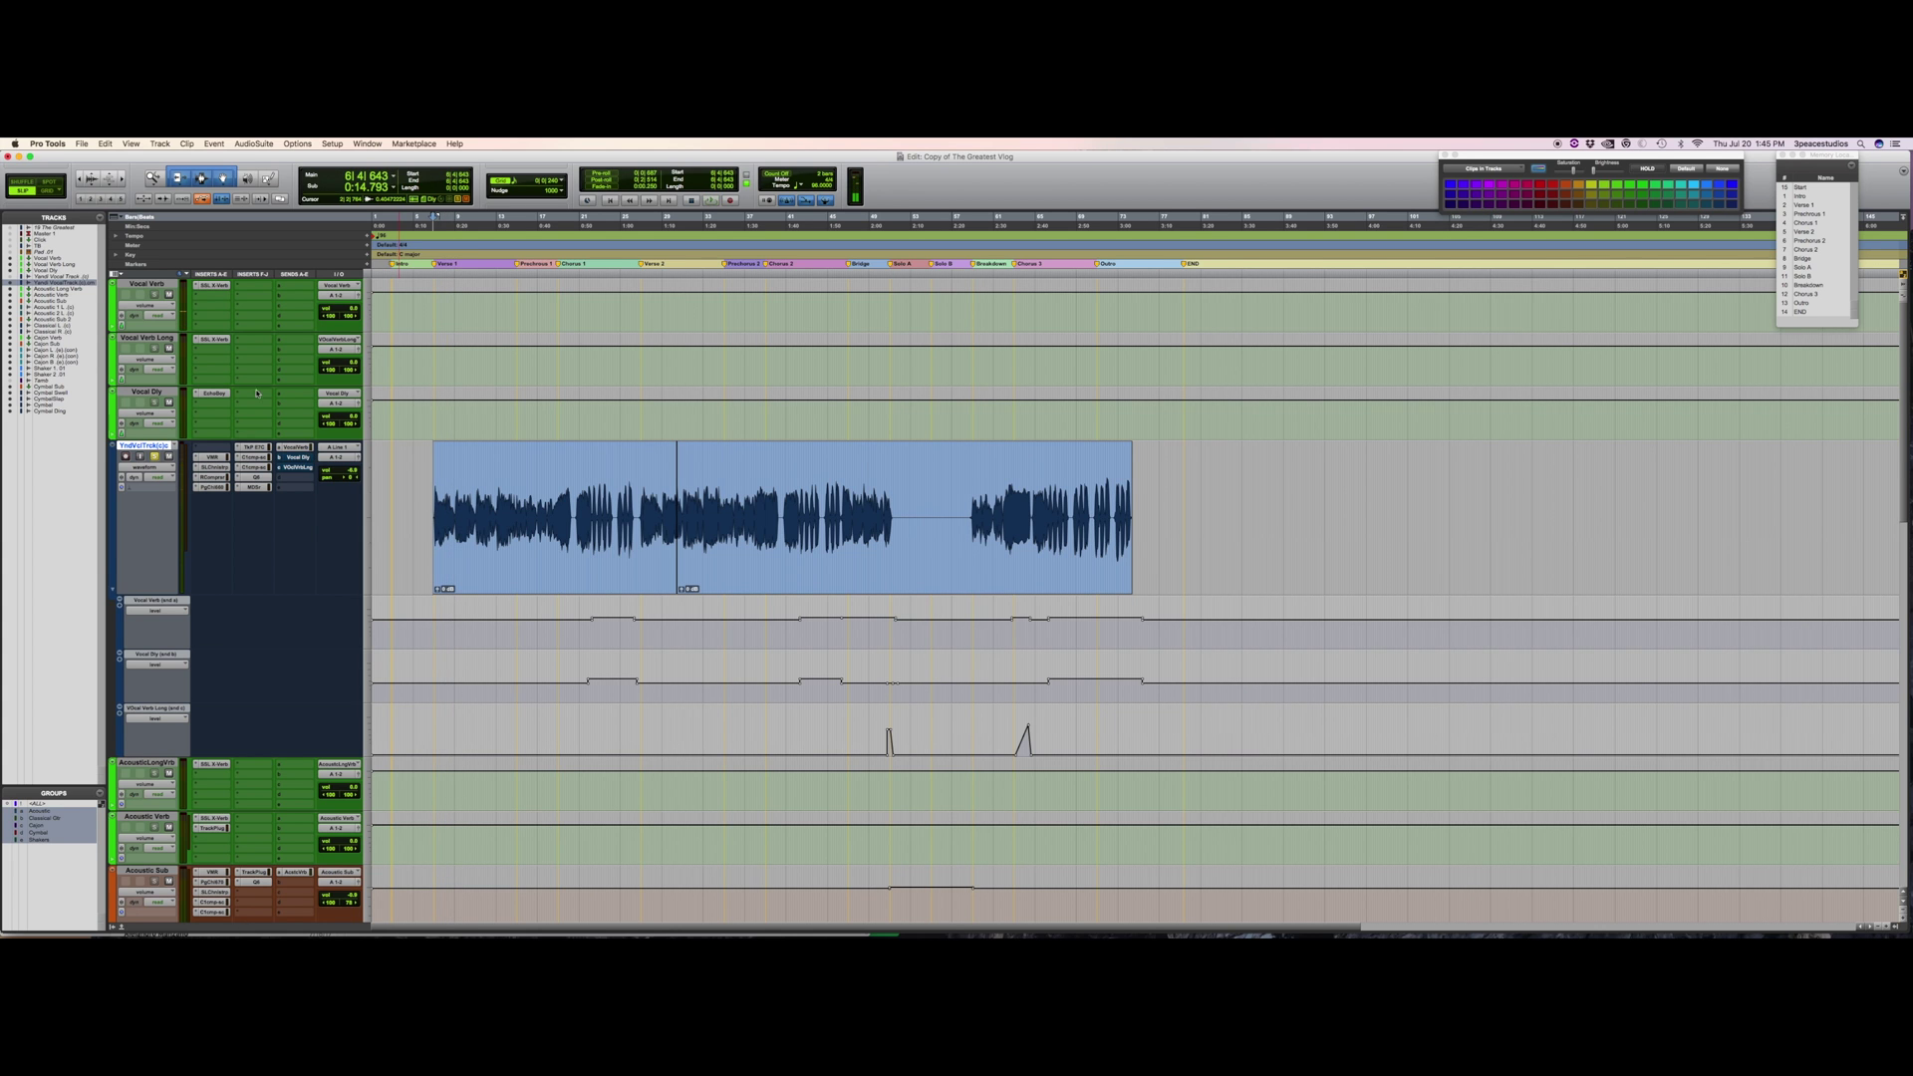
# View the X-Verb on the Vocal Verb track, checking its reverb-time and filter curves before returning to the main reverb curve.
pyautogui.click(212, 285)
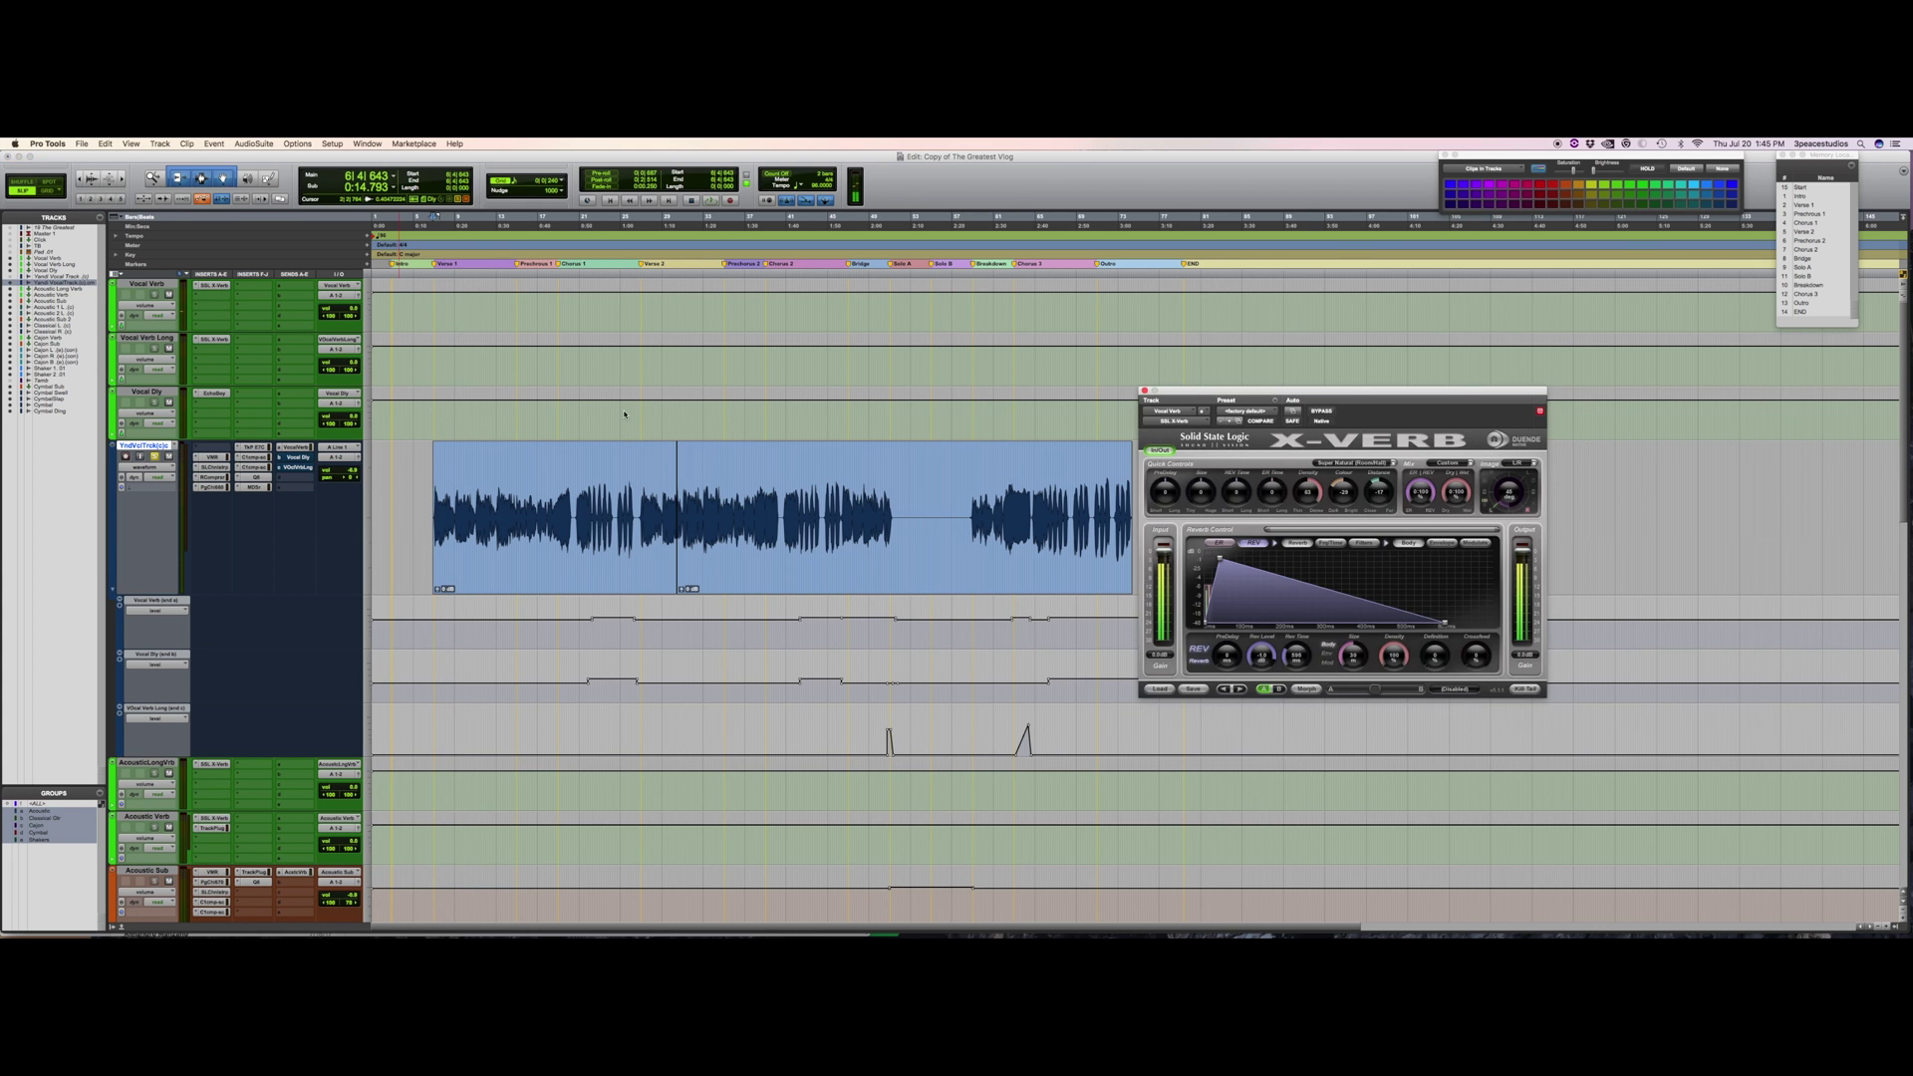
pyautogui.moveTo(1195, 390); pyautogui.dragTo(964, 275)
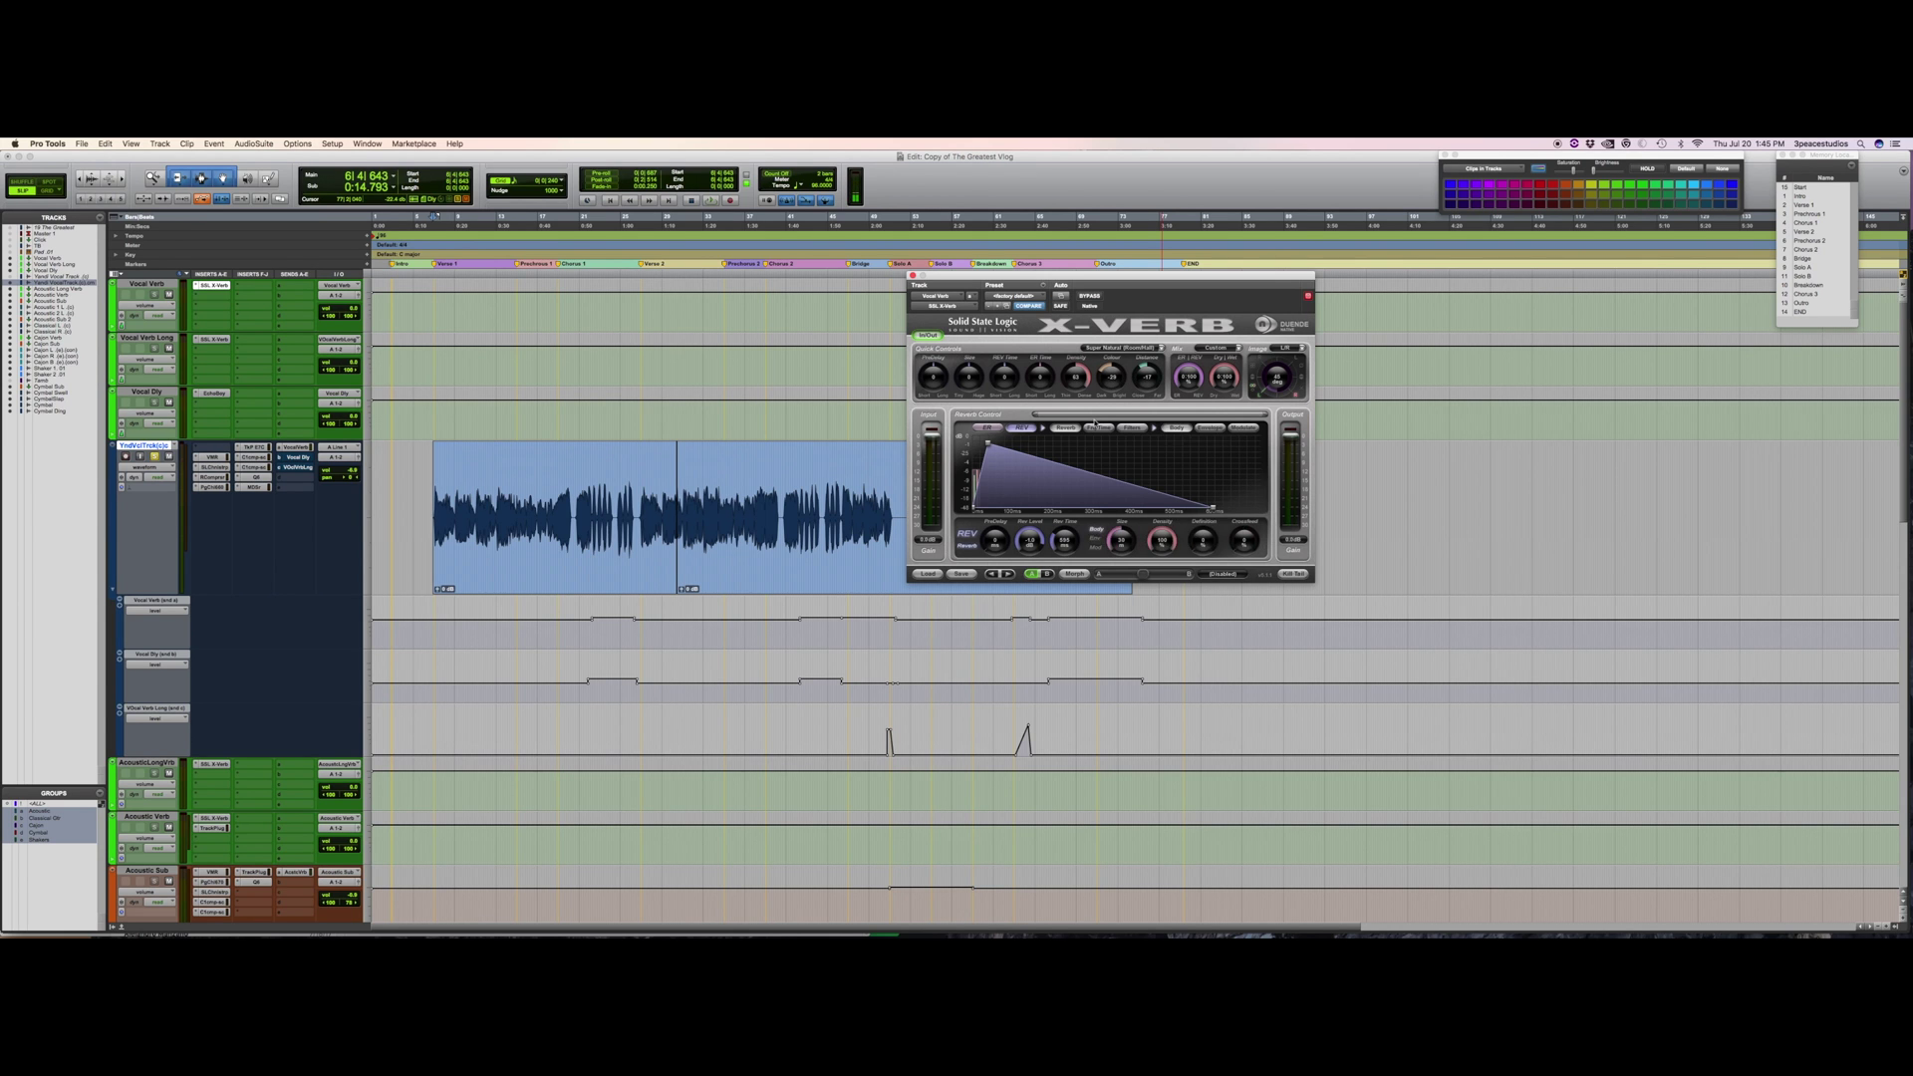
pyautogui.click(1100, 430)
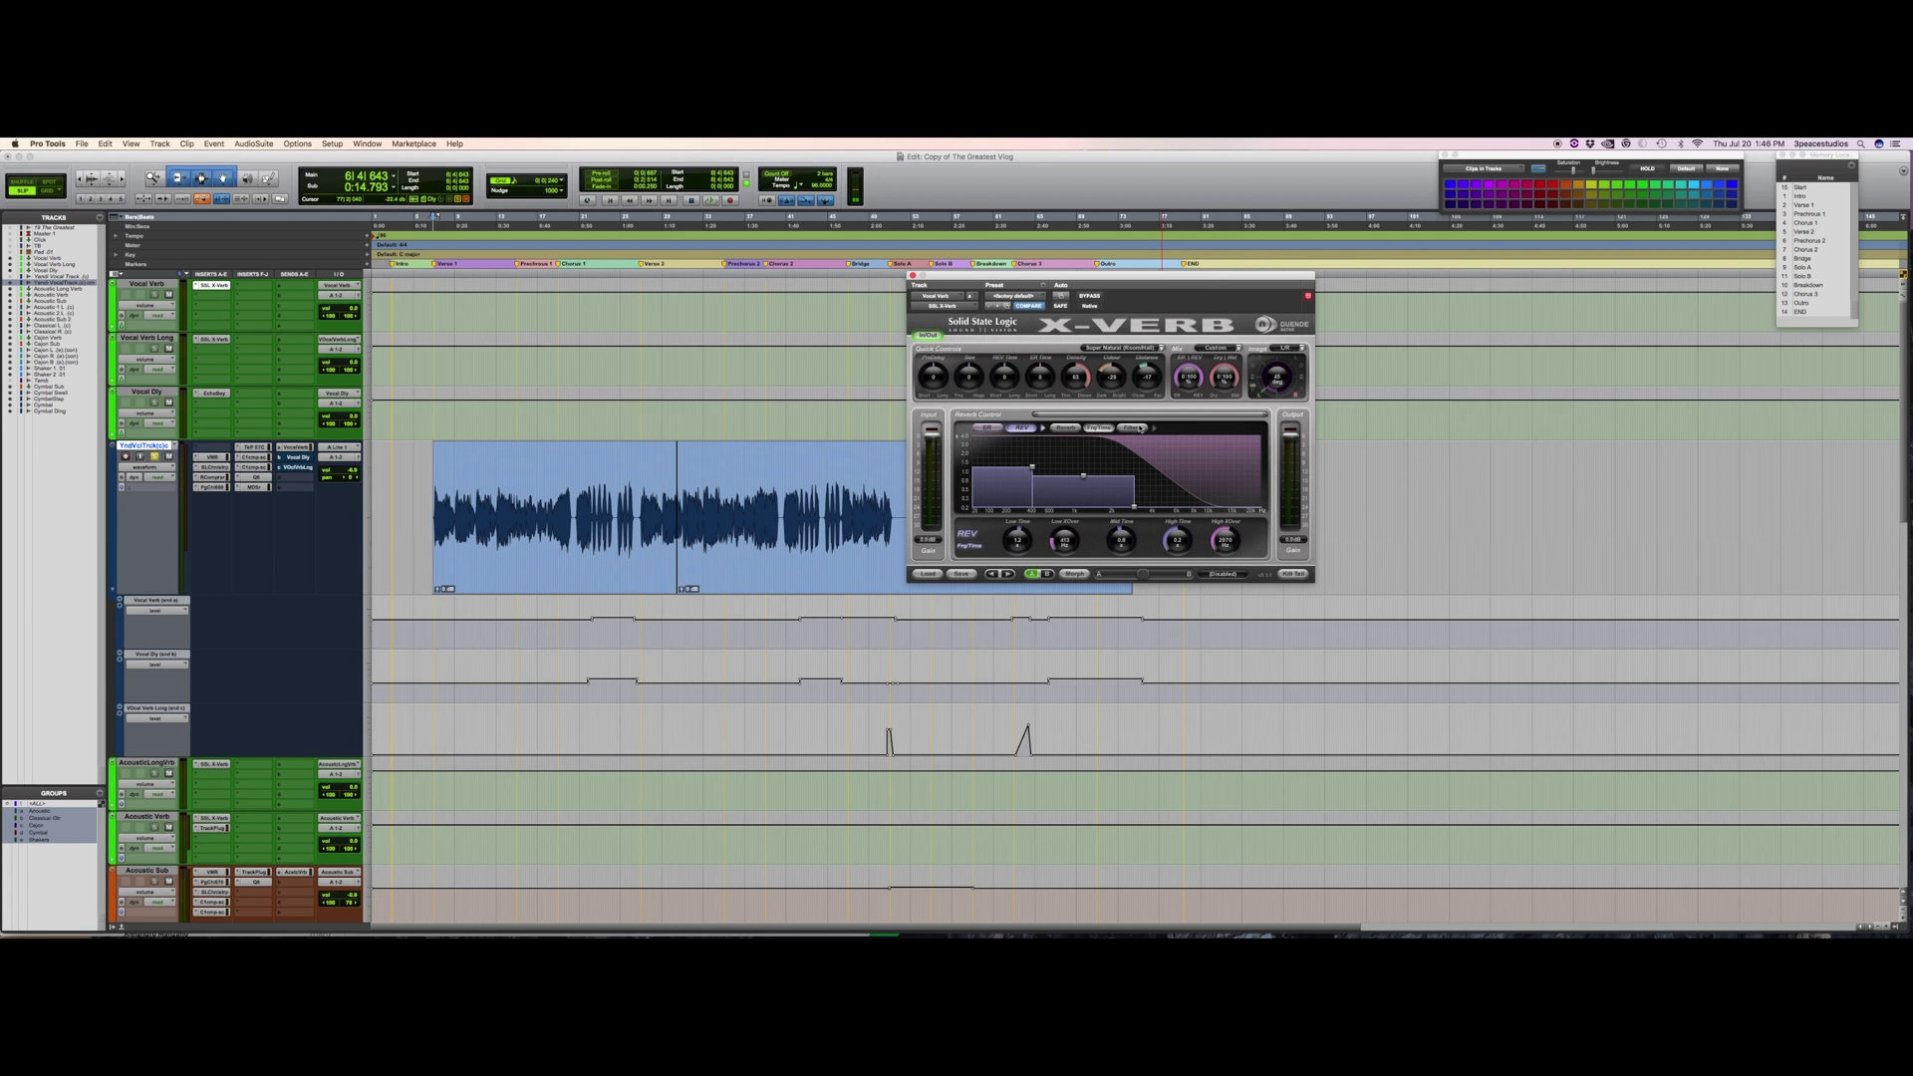
pyautogui.click(1133, 429)
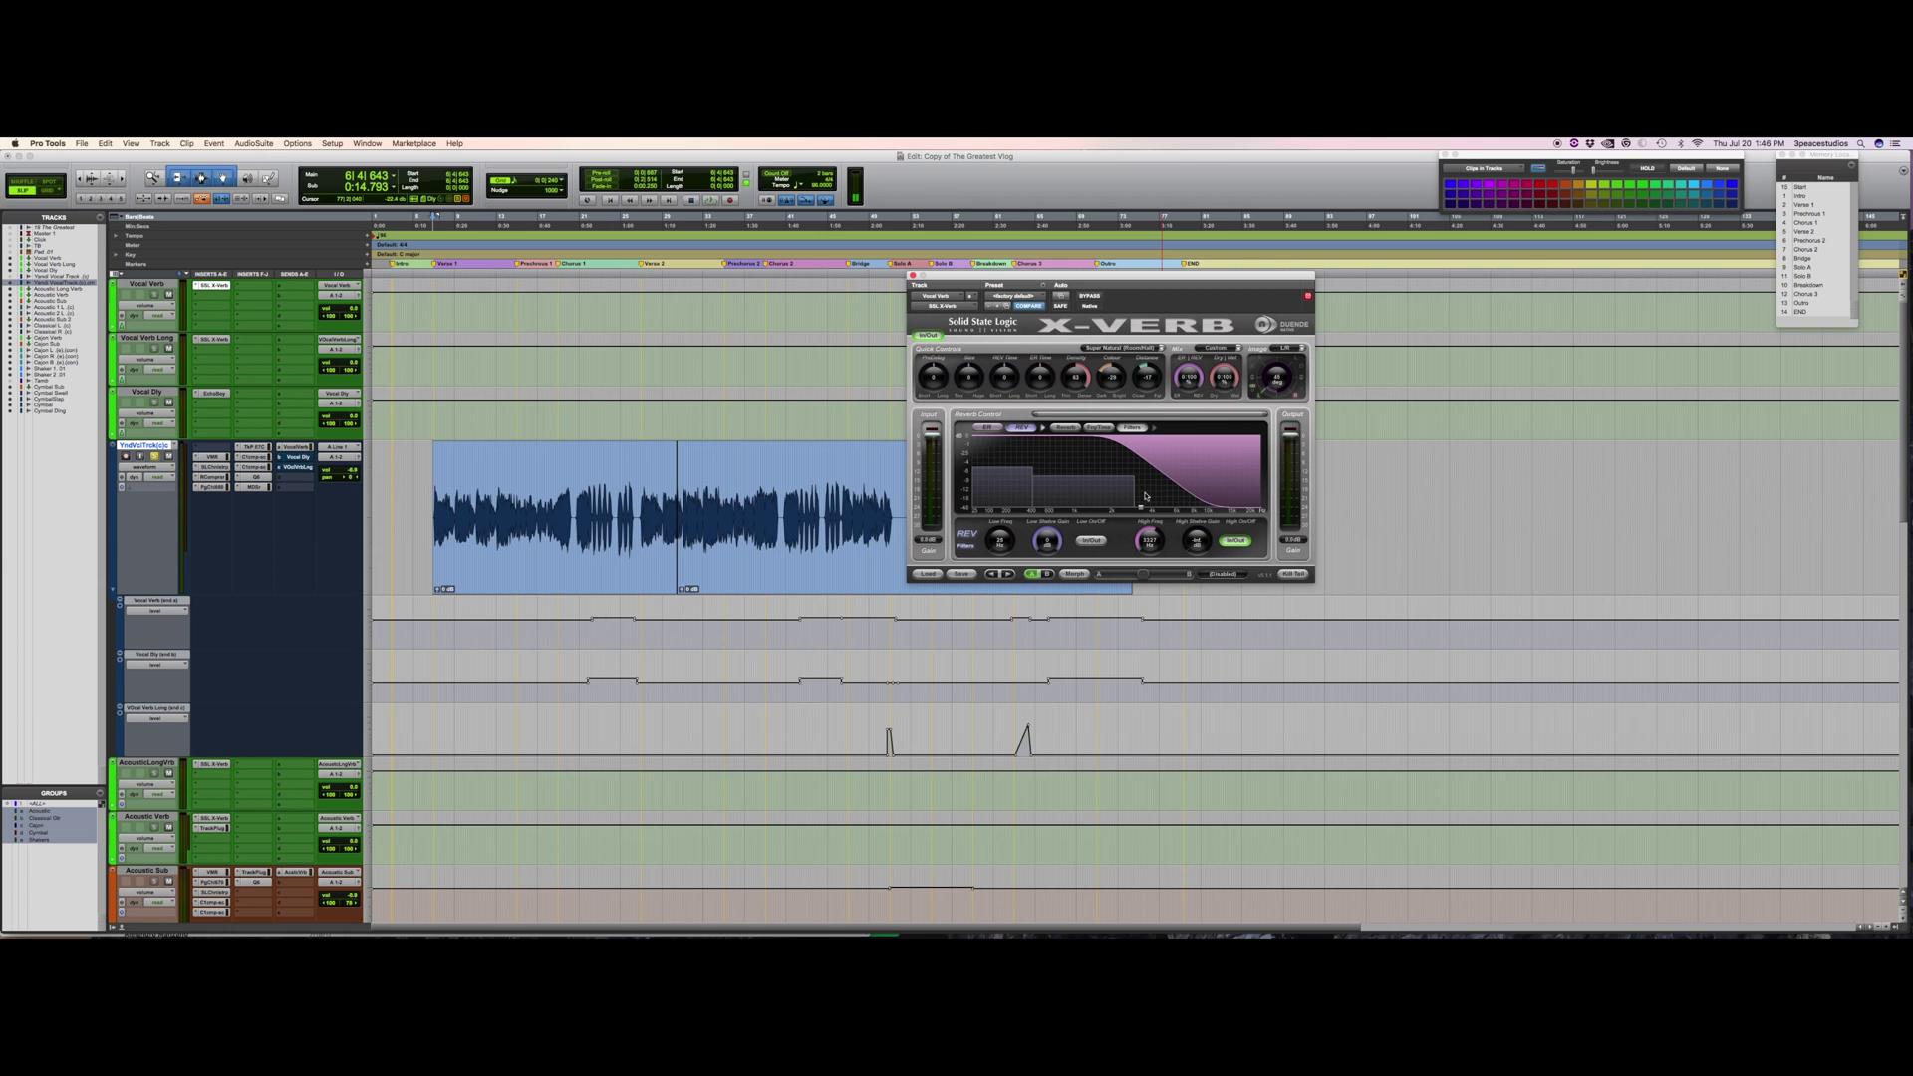
pyautogui.click(1065, 427)
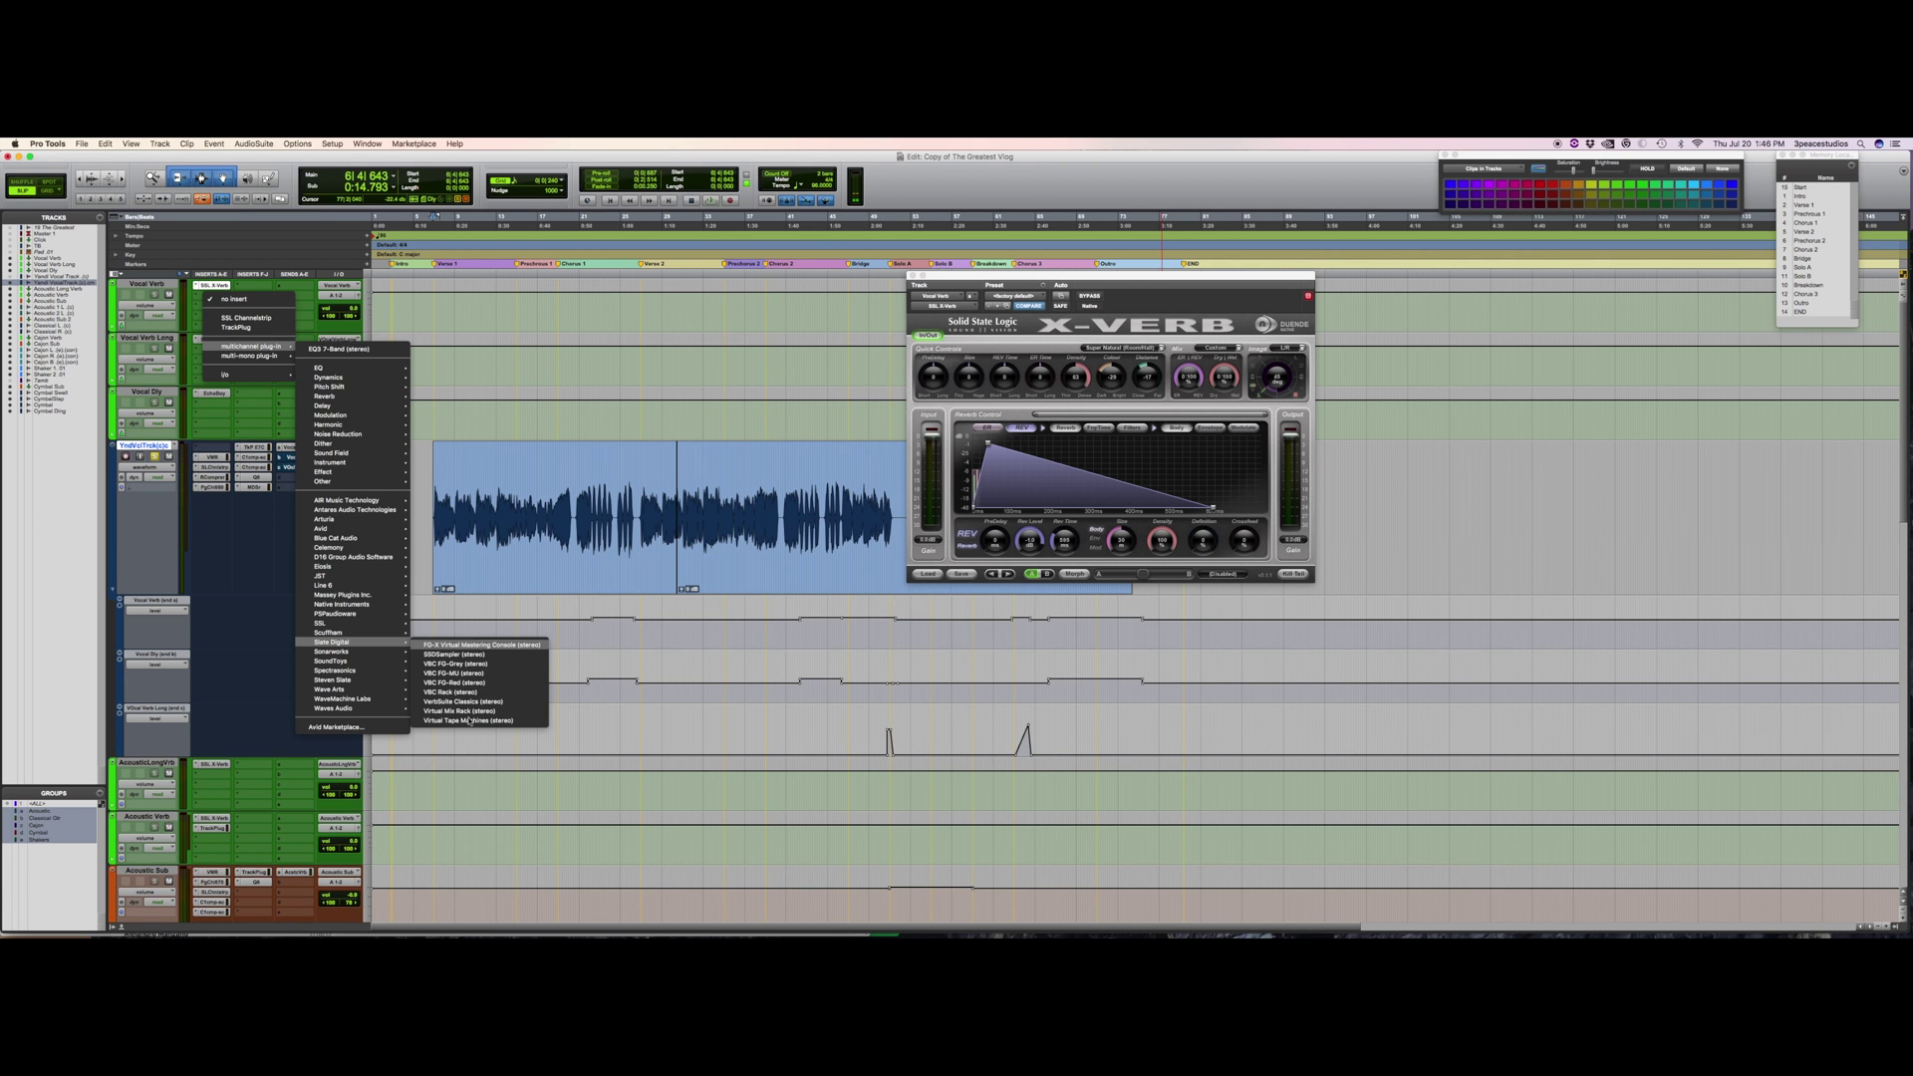
# Insert the stereo VerbSuite Classics on Vocal Verb's second insert and load its Vocal Perfection preset from the Vocals category.
pyautogui.click(467, 704)
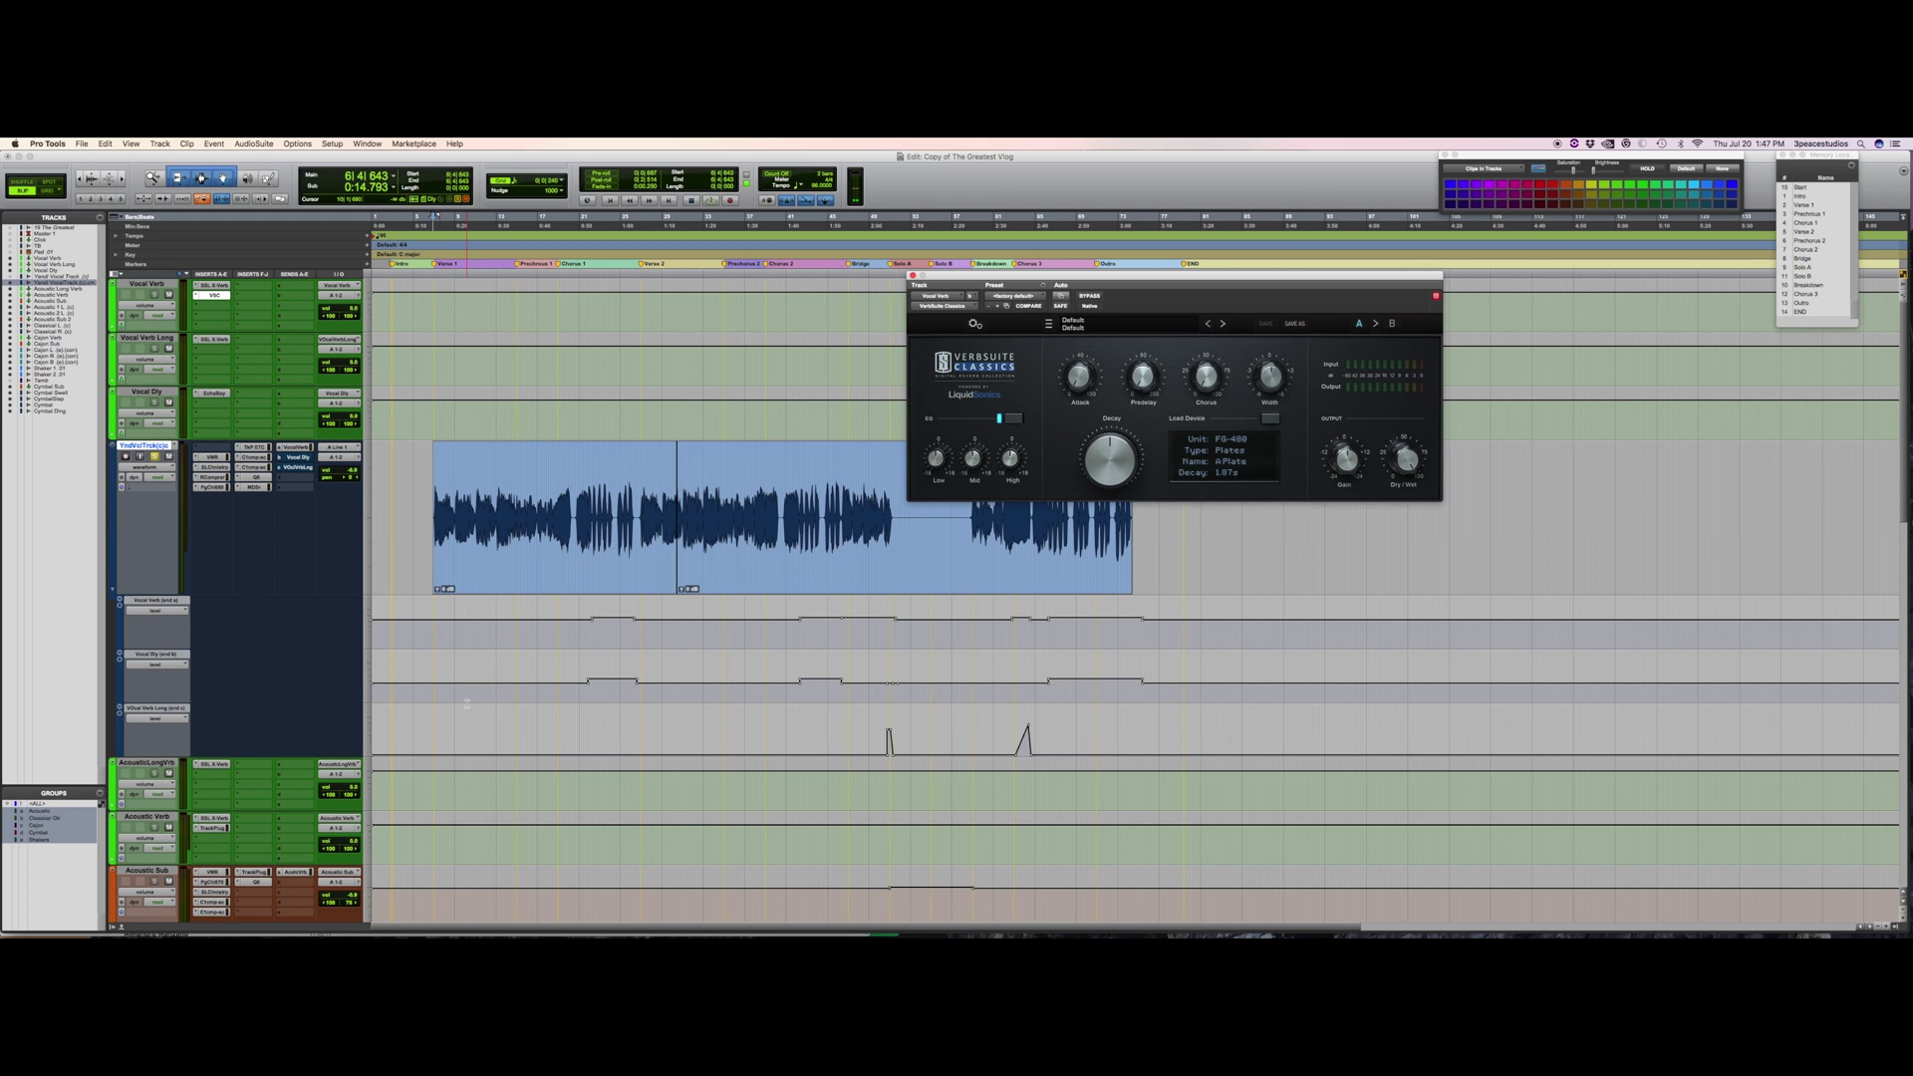
pyautogui.click(1114, 325)
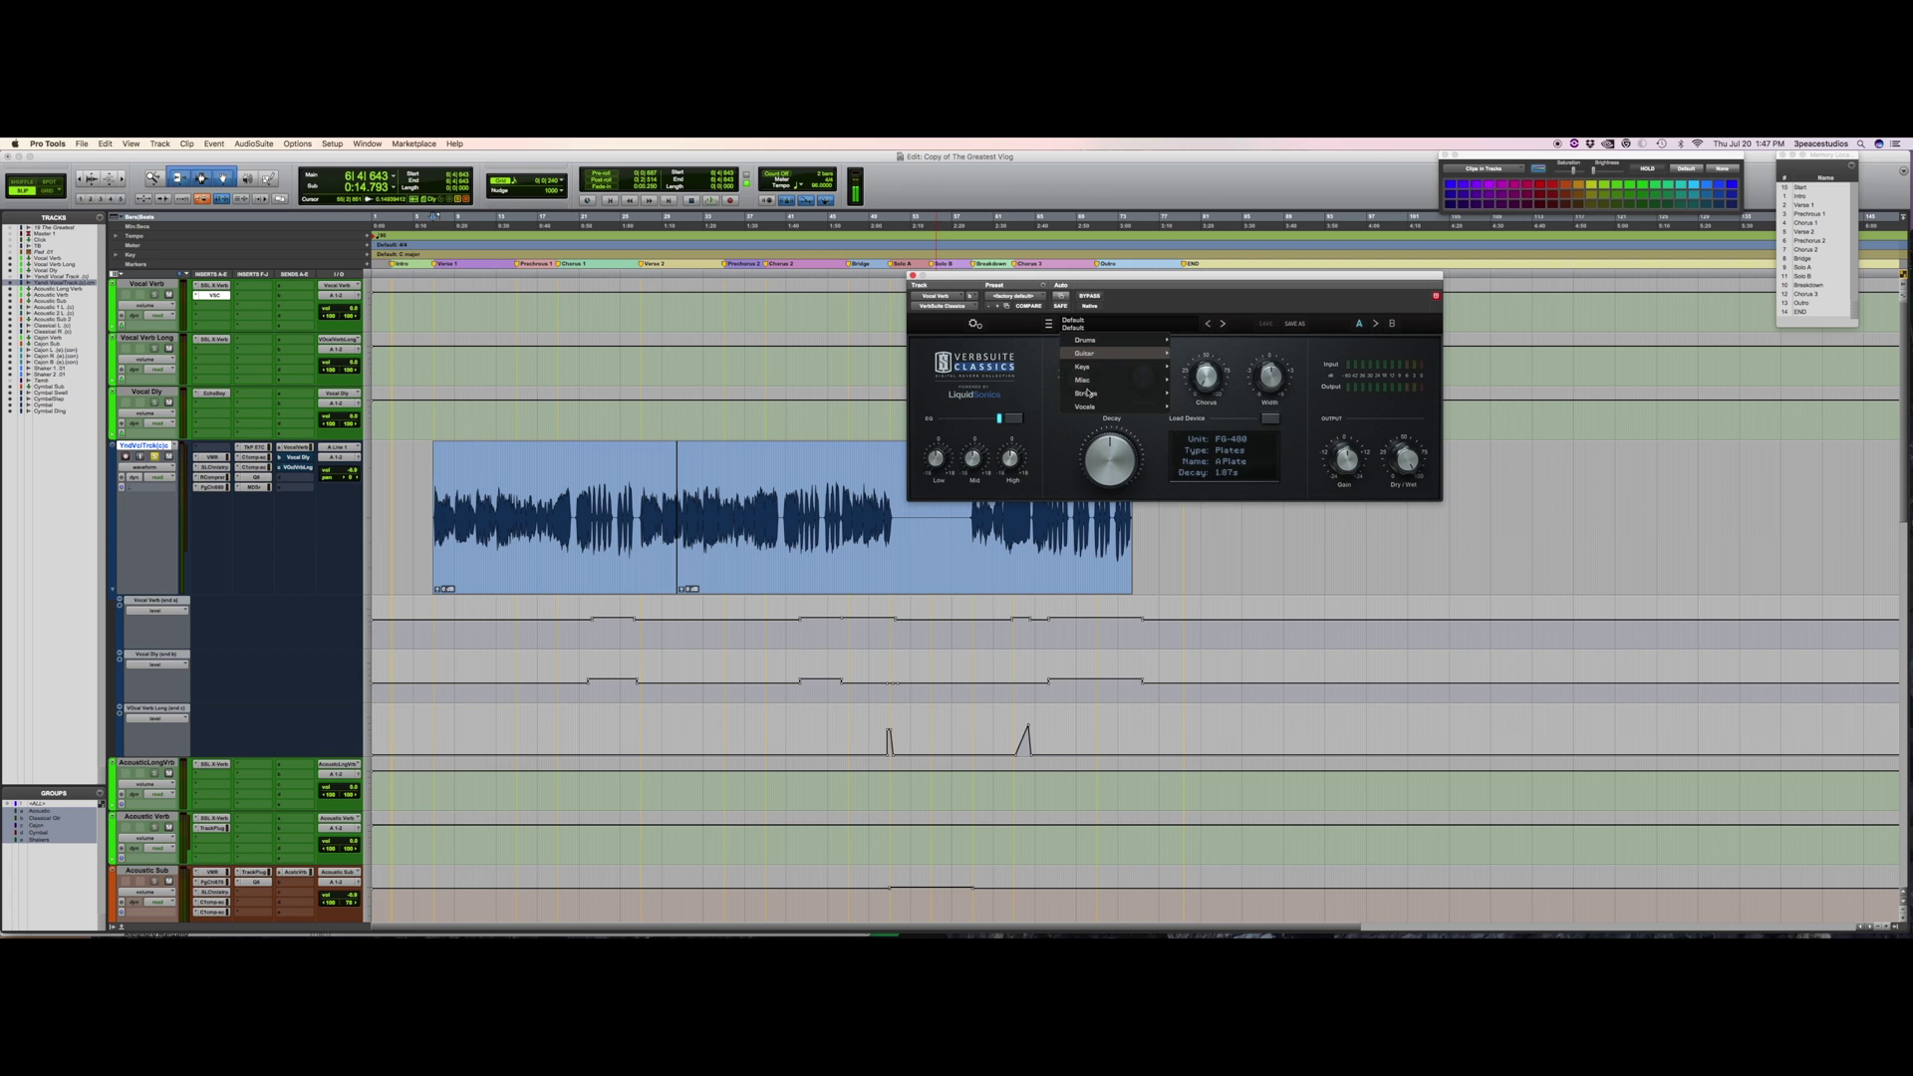
pyautogui.moveTo(1090, 411)
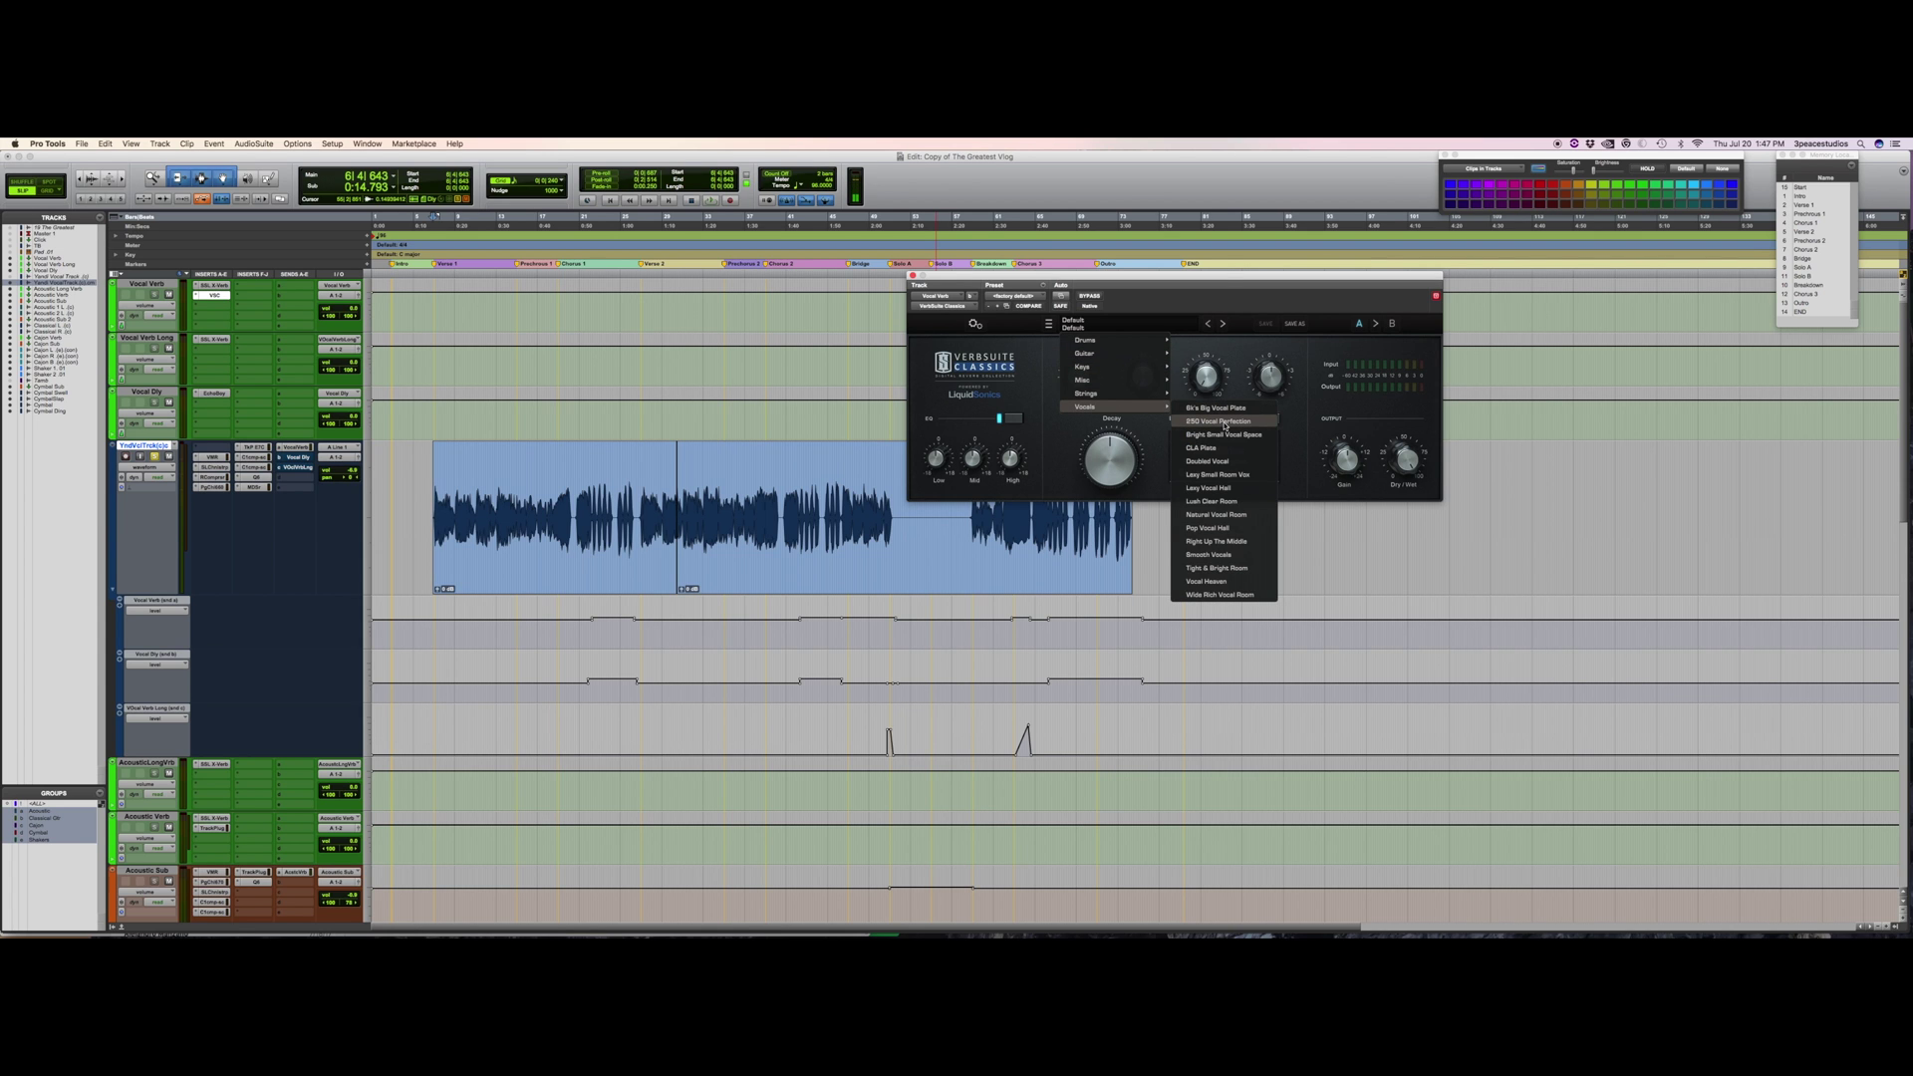
pyautogui.click(1223, 422)
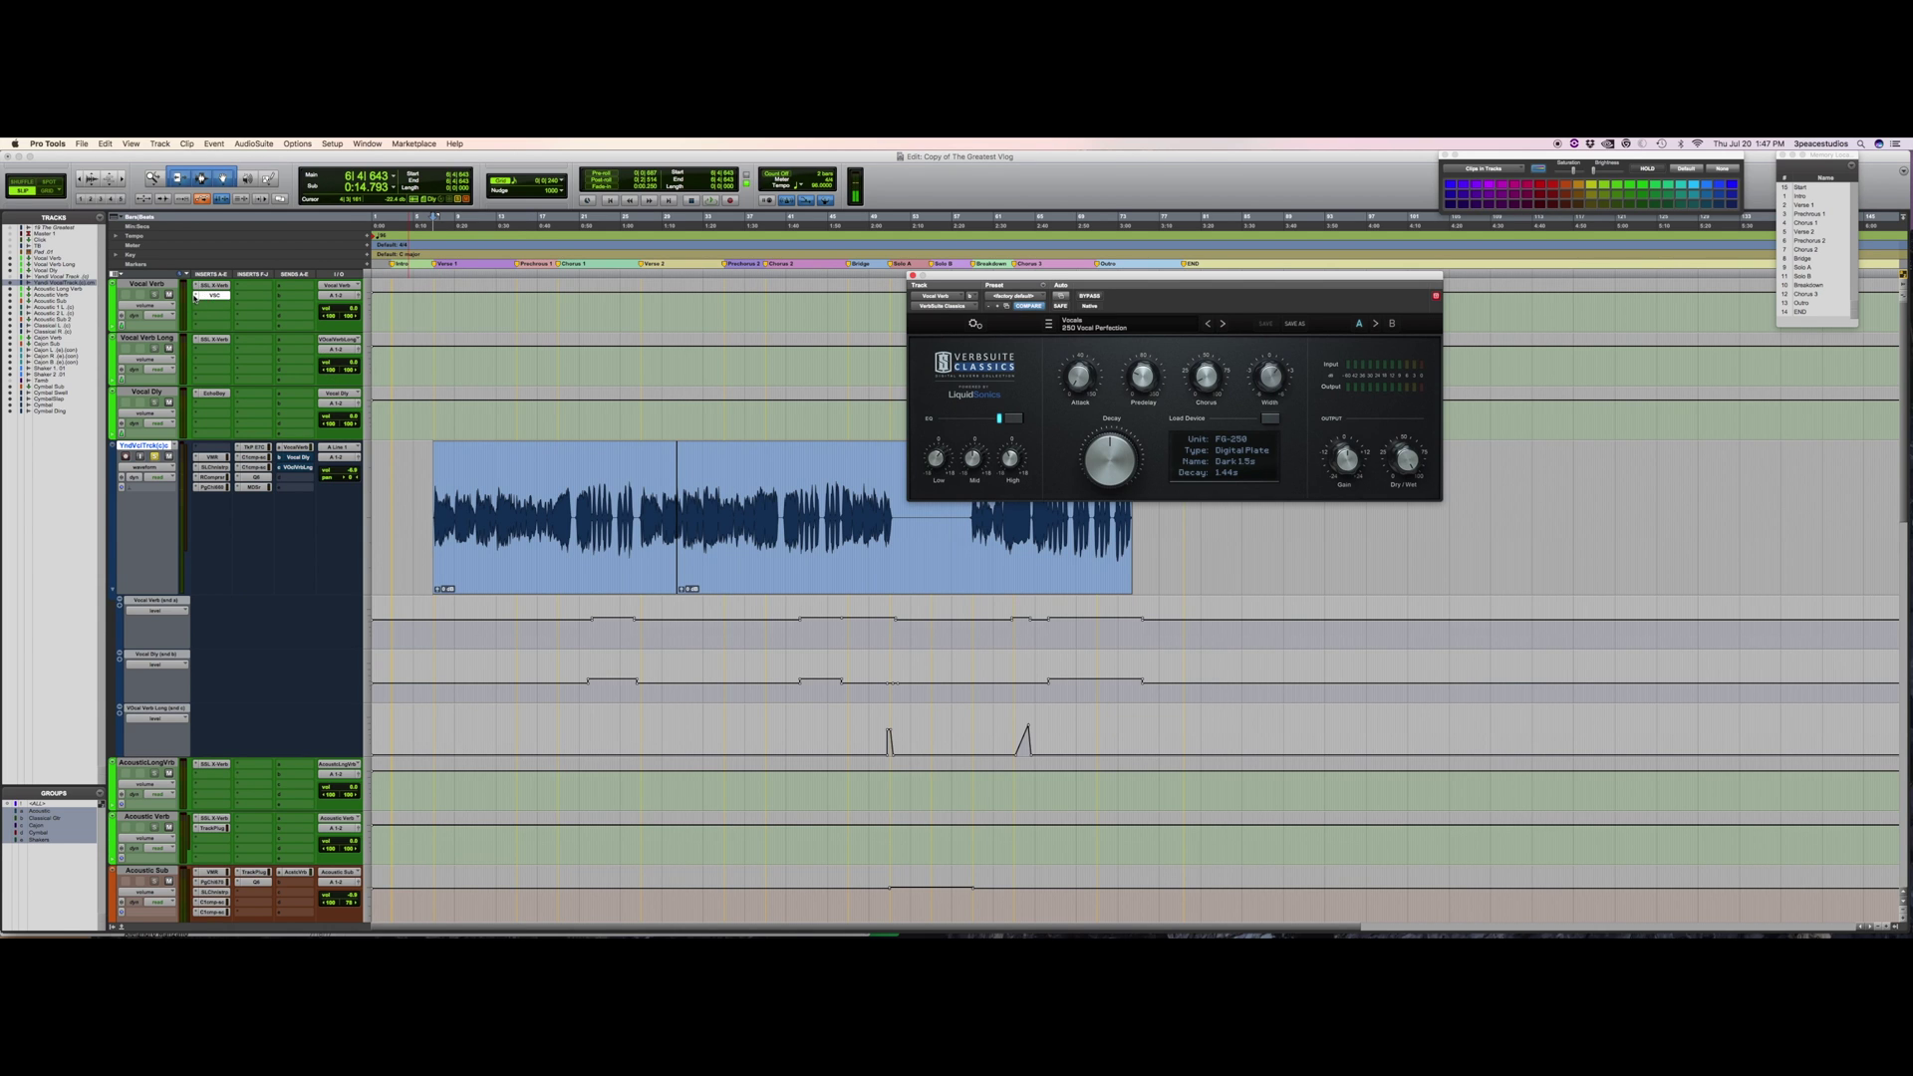
# Remove VerbSuite Classics from the Vocal Verb track and reopen the X-Verb on its first insert.
pyautogui.click(205, 296)
pyautogui.click(222, 251)
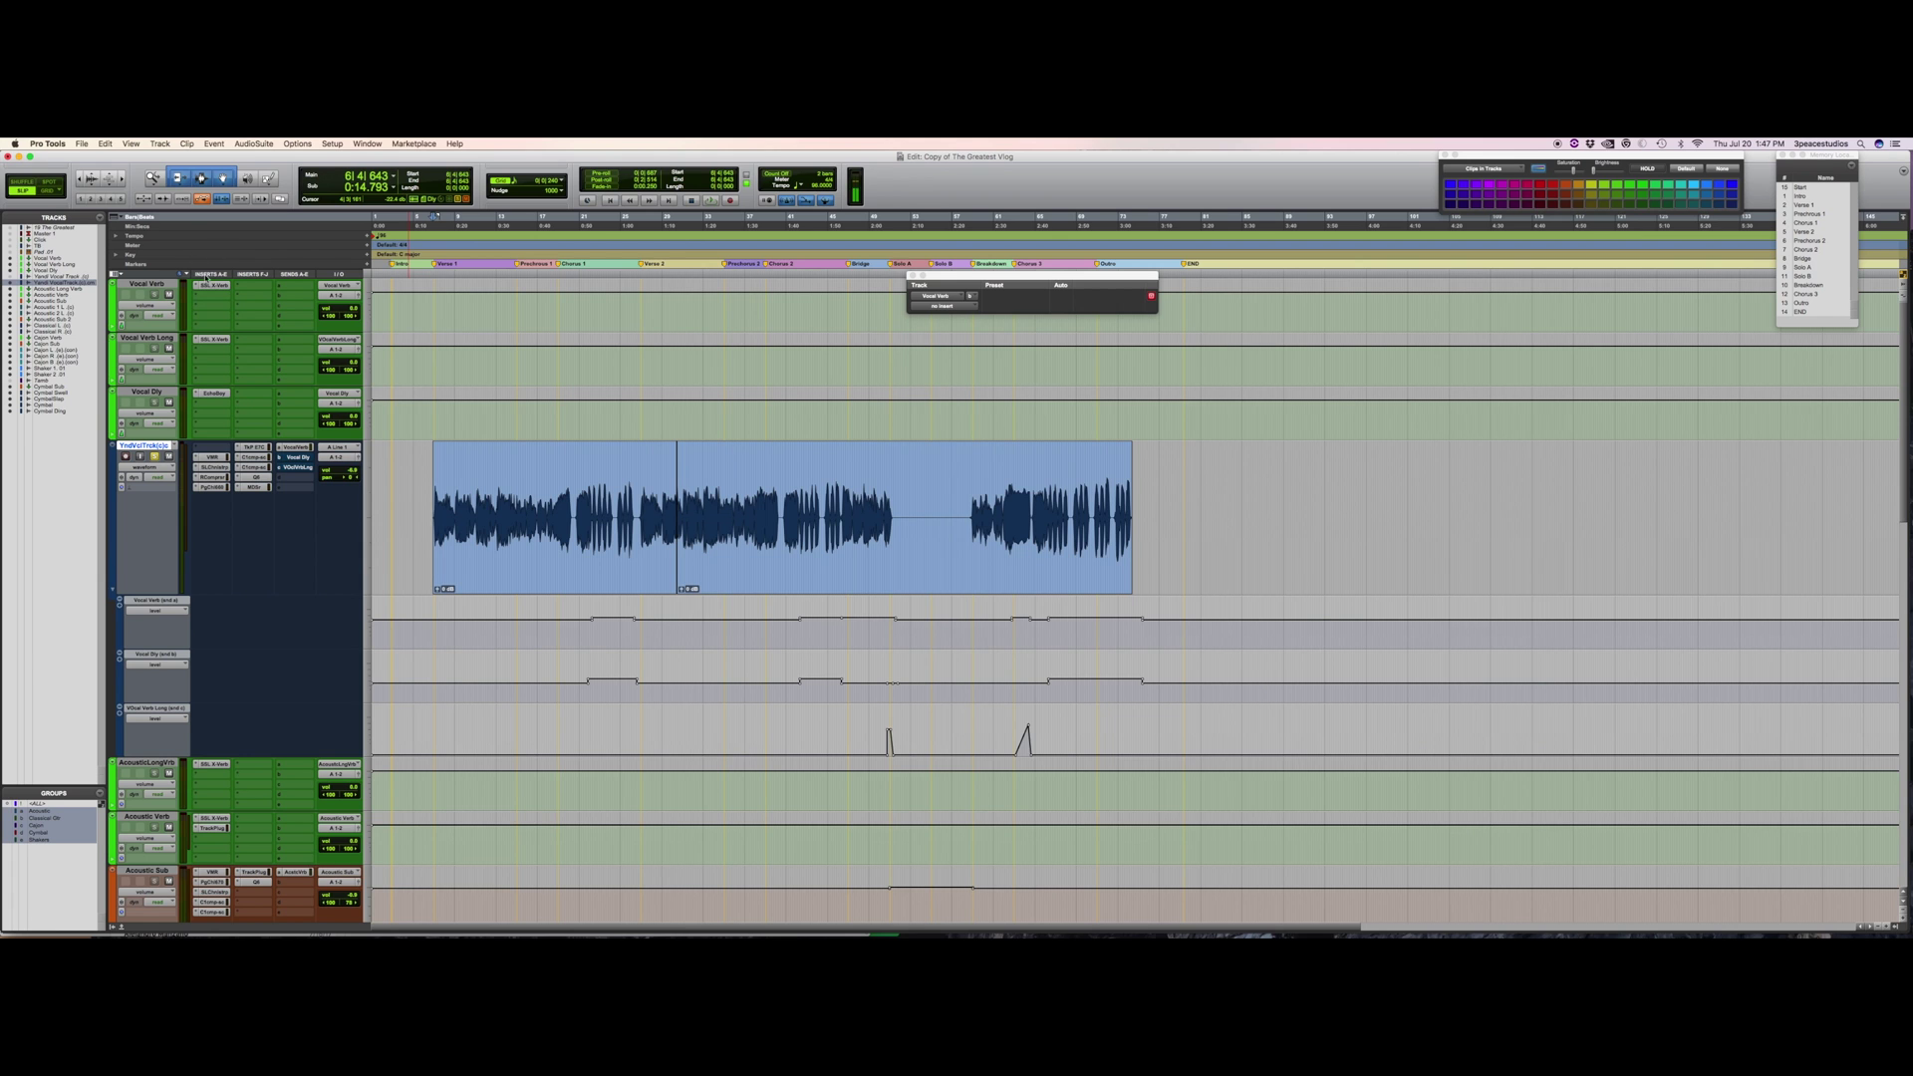
pyautogui.click(218, 287)
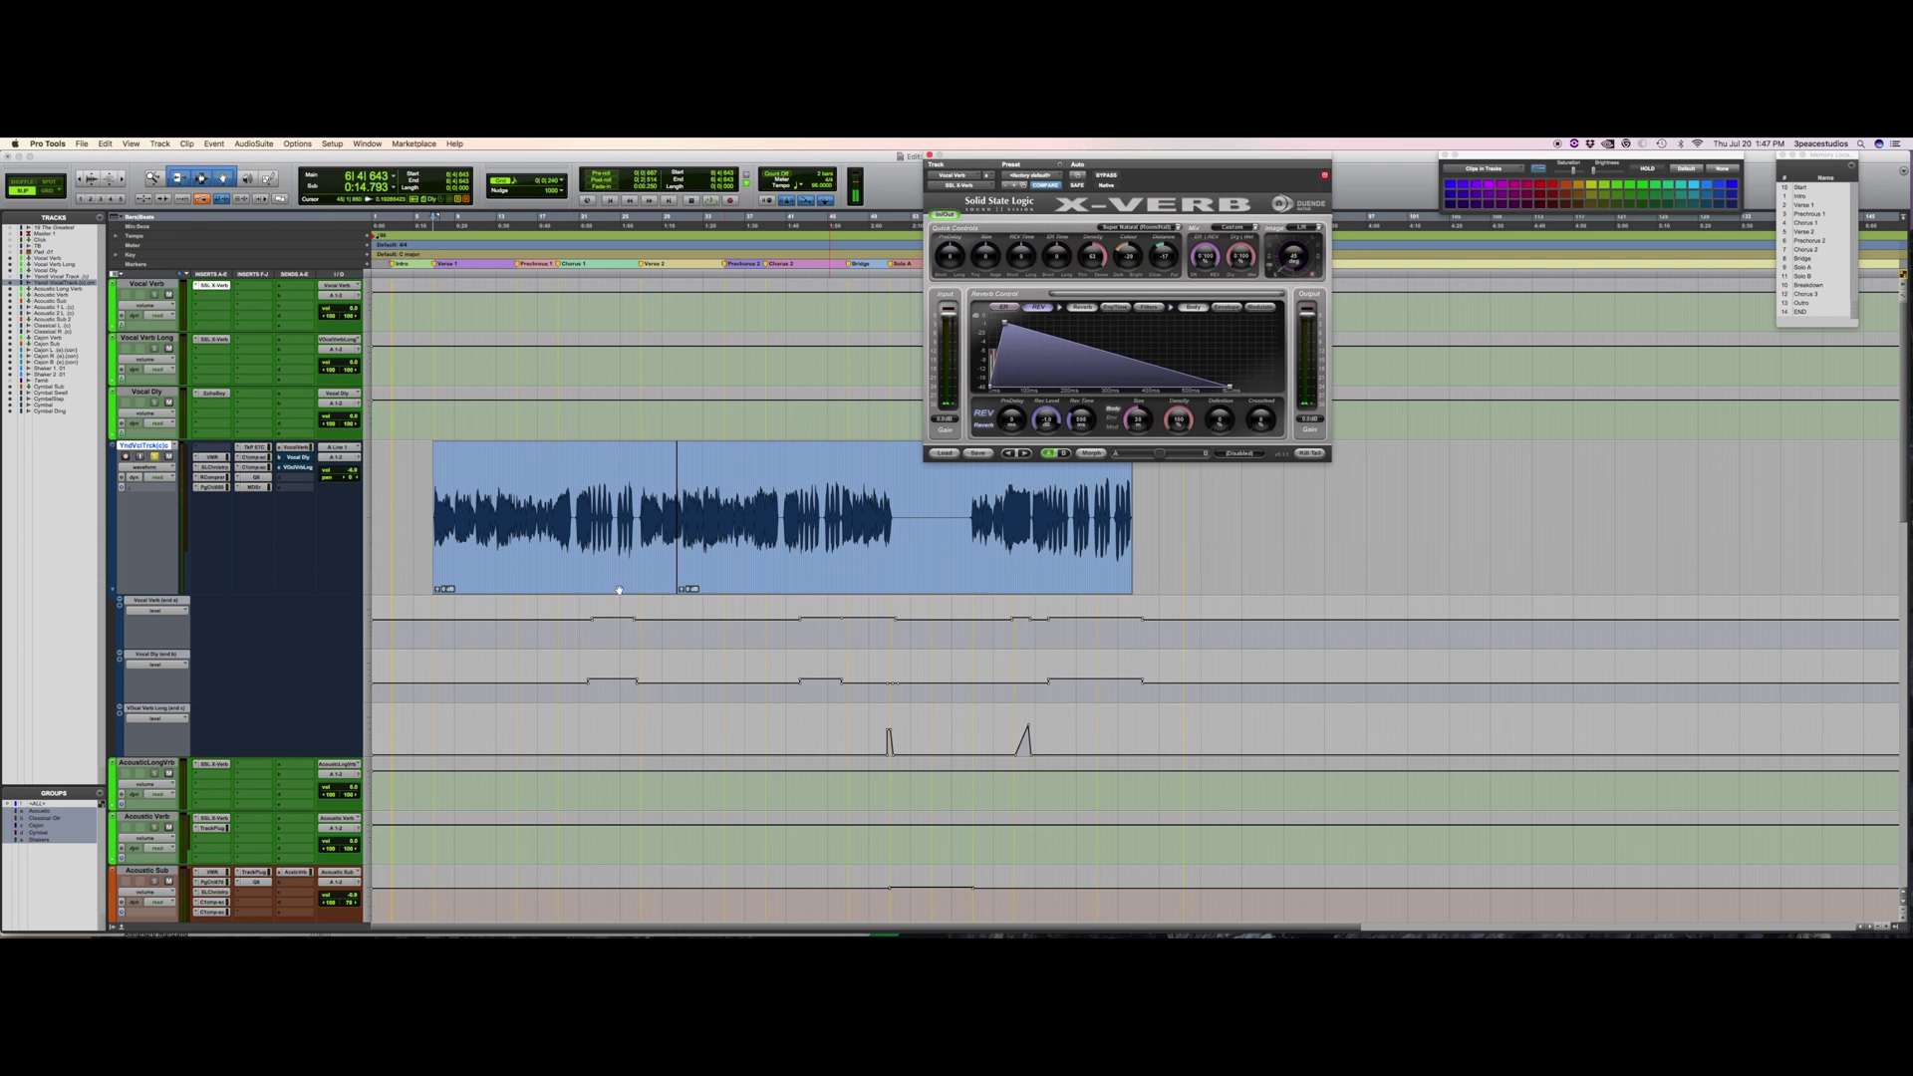
# Play the vocal from just before the first rise in the Vocal Verb send automation.
pyautogui.click(585, 626)
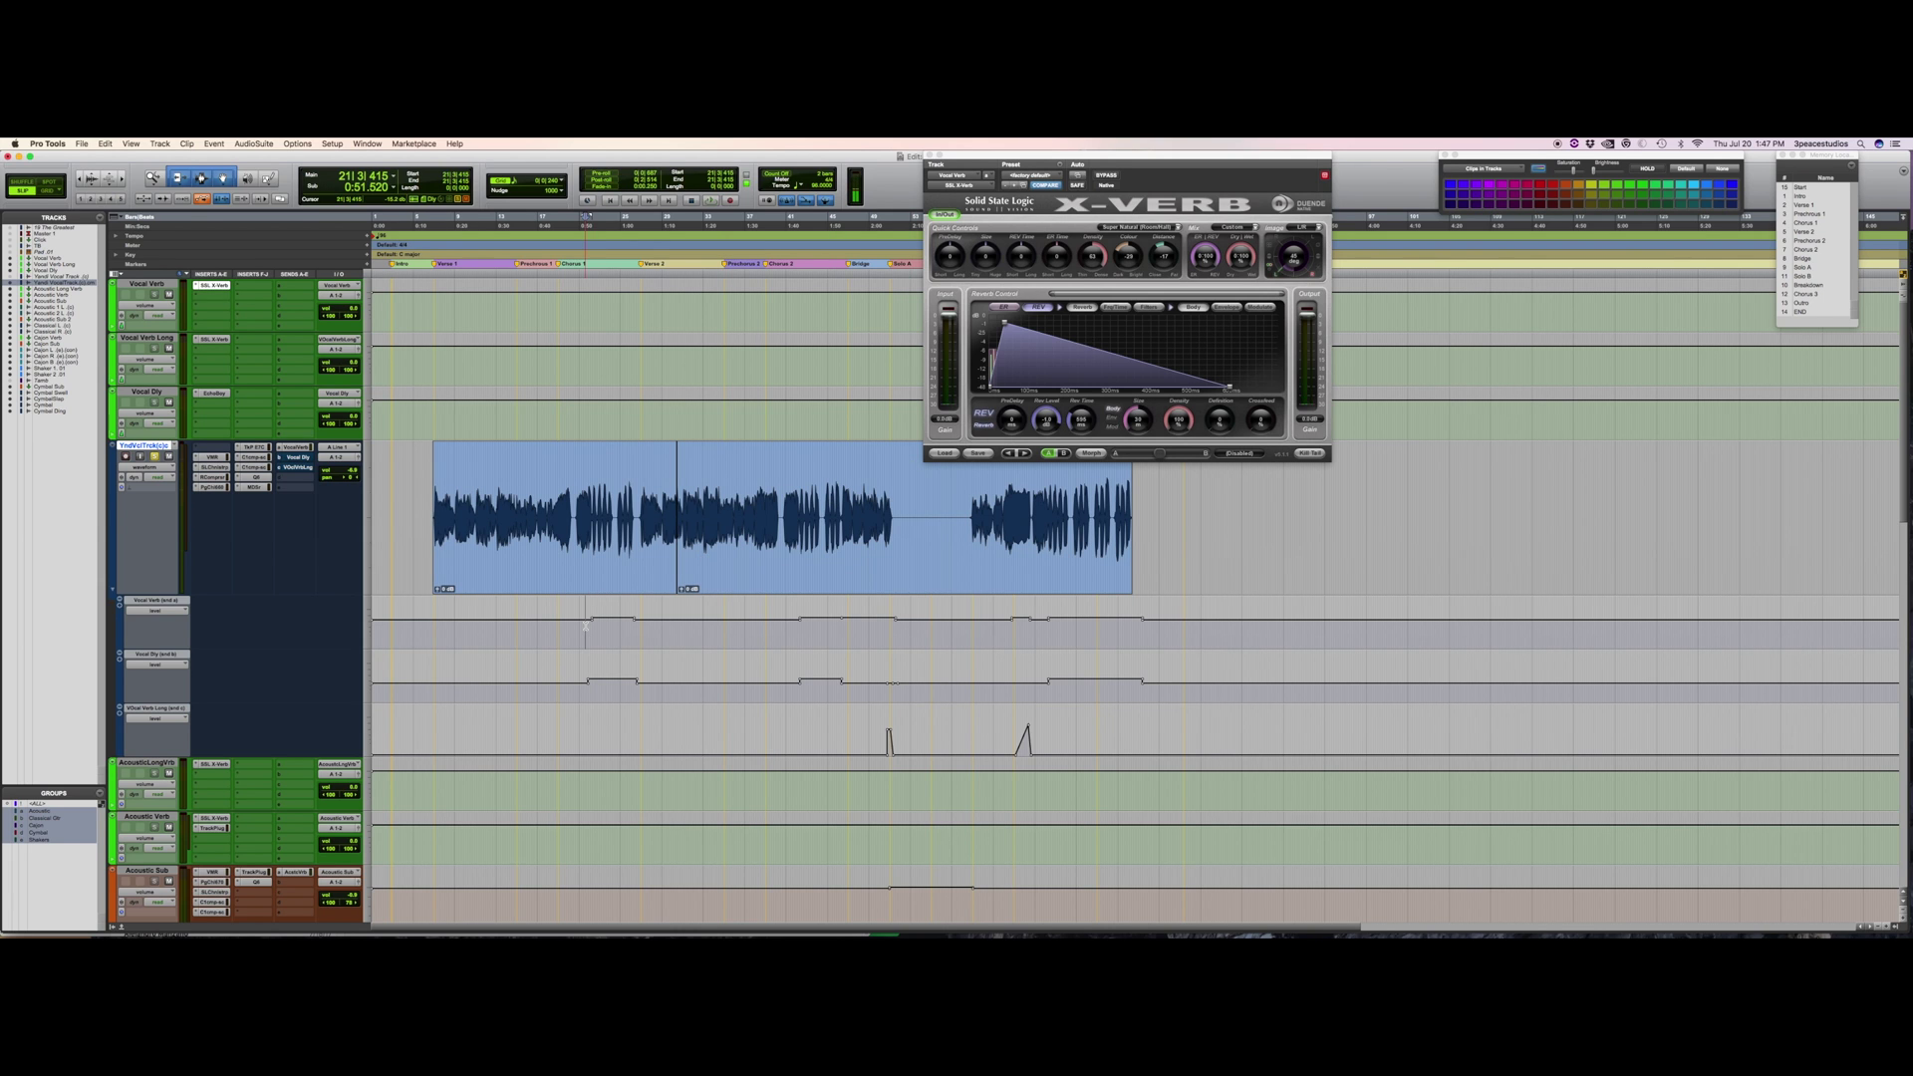
pyautogui.press('space')
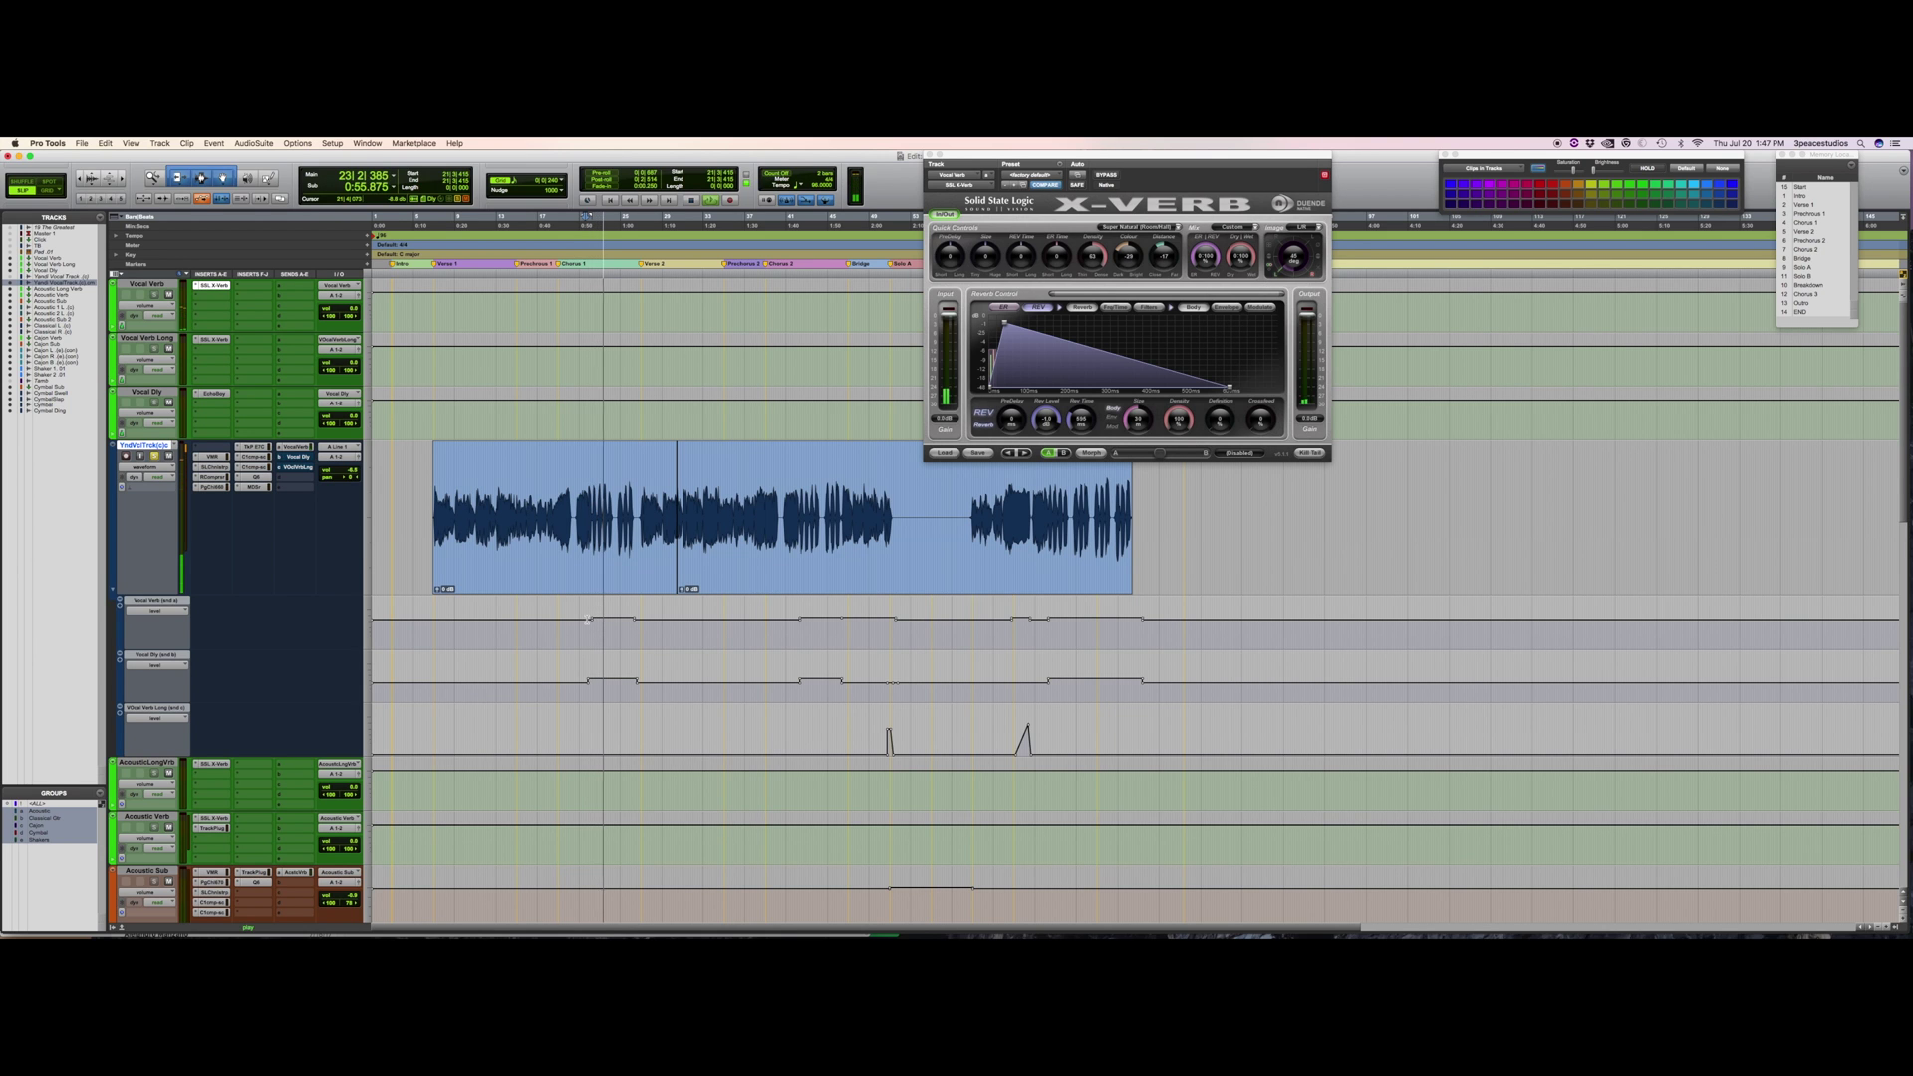
pyautogui.press('space')
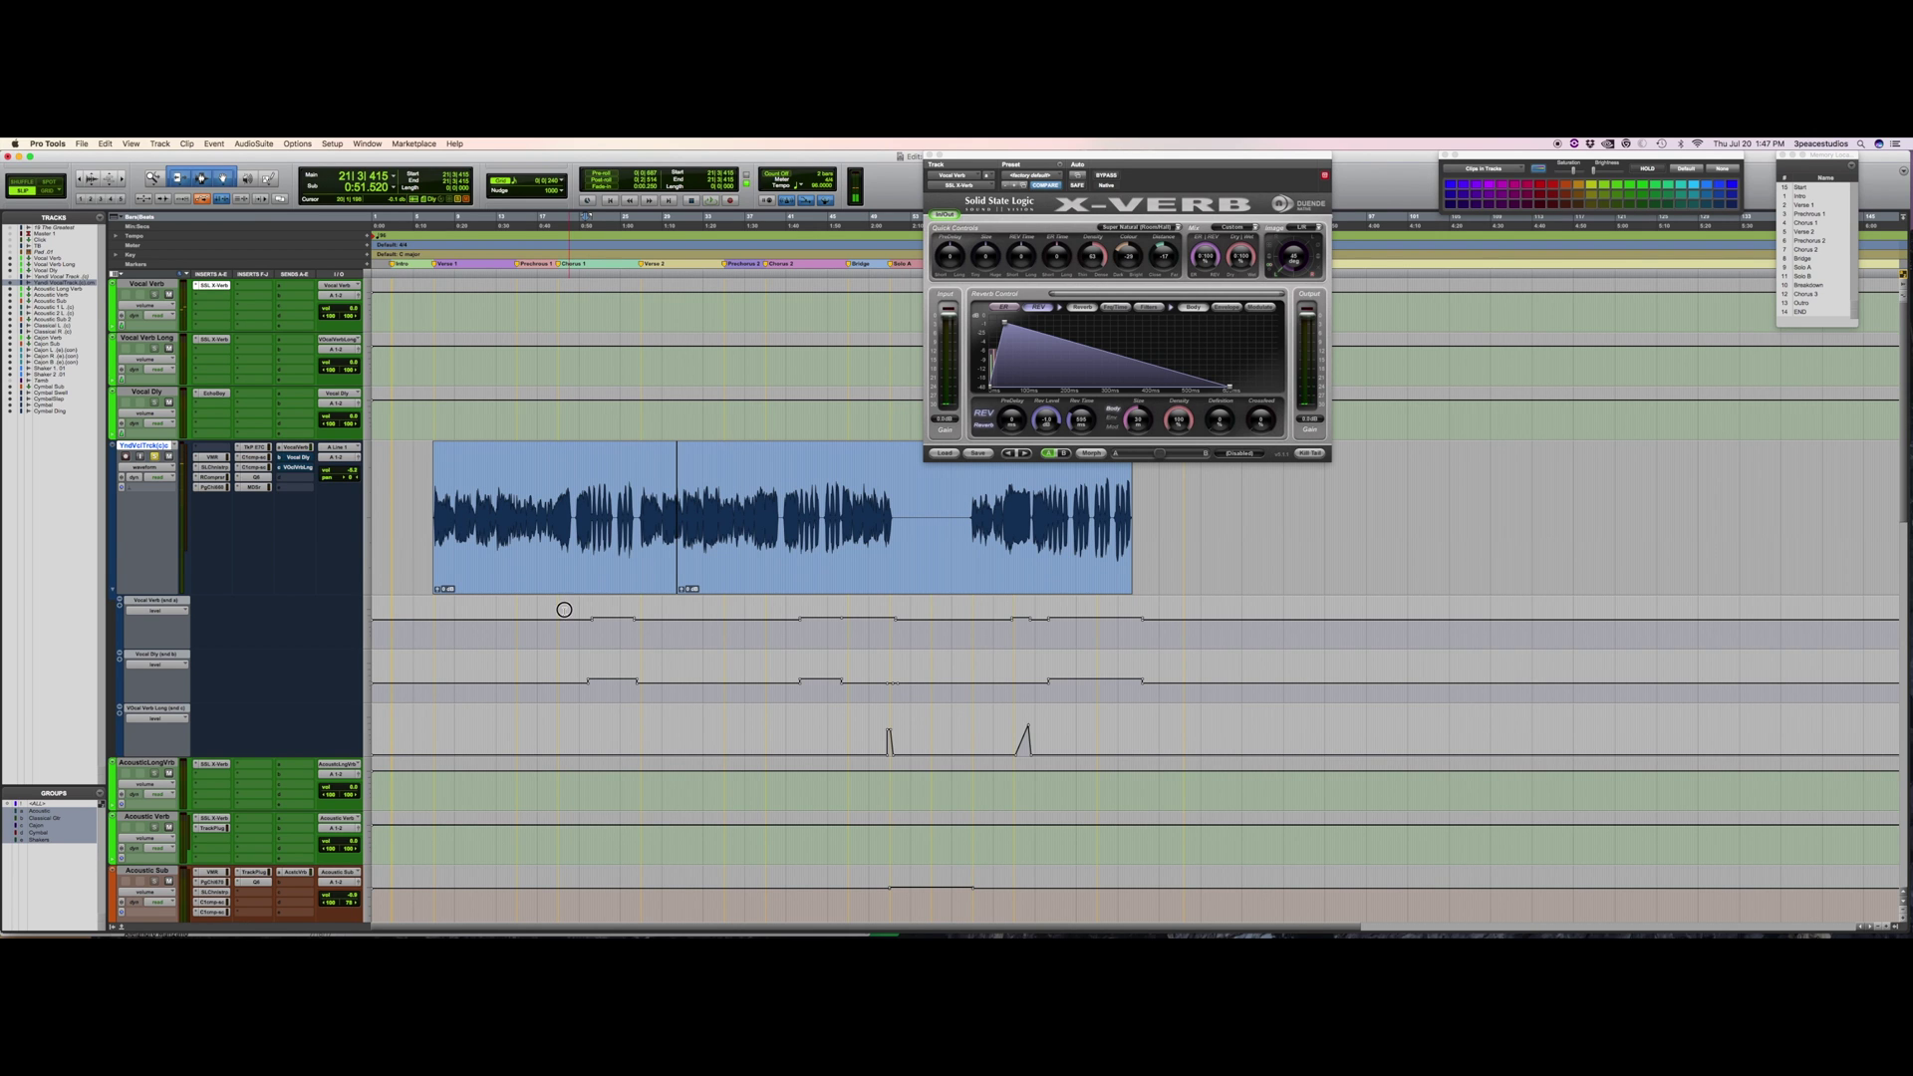
# Switch the vocal's active send from Vocal Verb to Vocal Dly and play the vocal from its opening.
pyautogui.click(563, 603)
pyautogui.keyDown('super'); pyautogui.click(300, 449); pyautogui.keyUp('super')
pyautogui.click(413, 487)
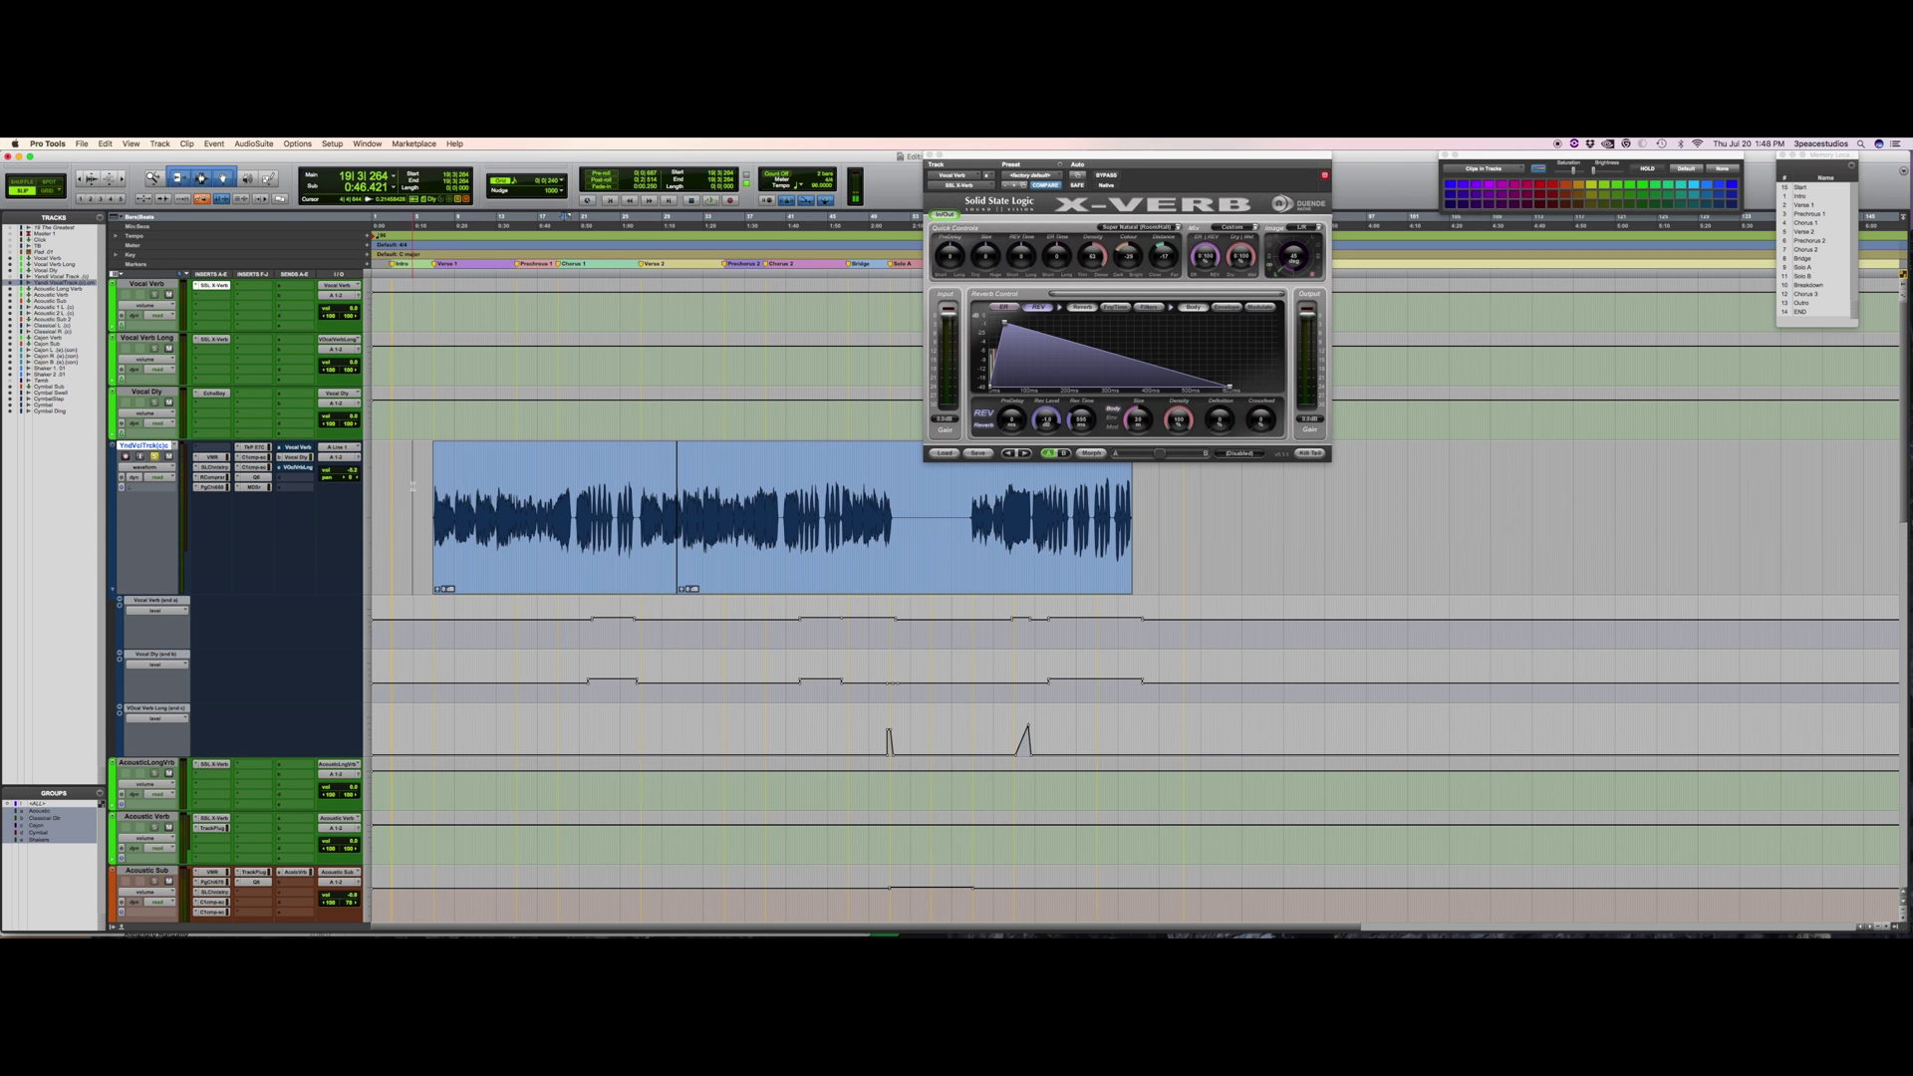
pyautogui.press('space')
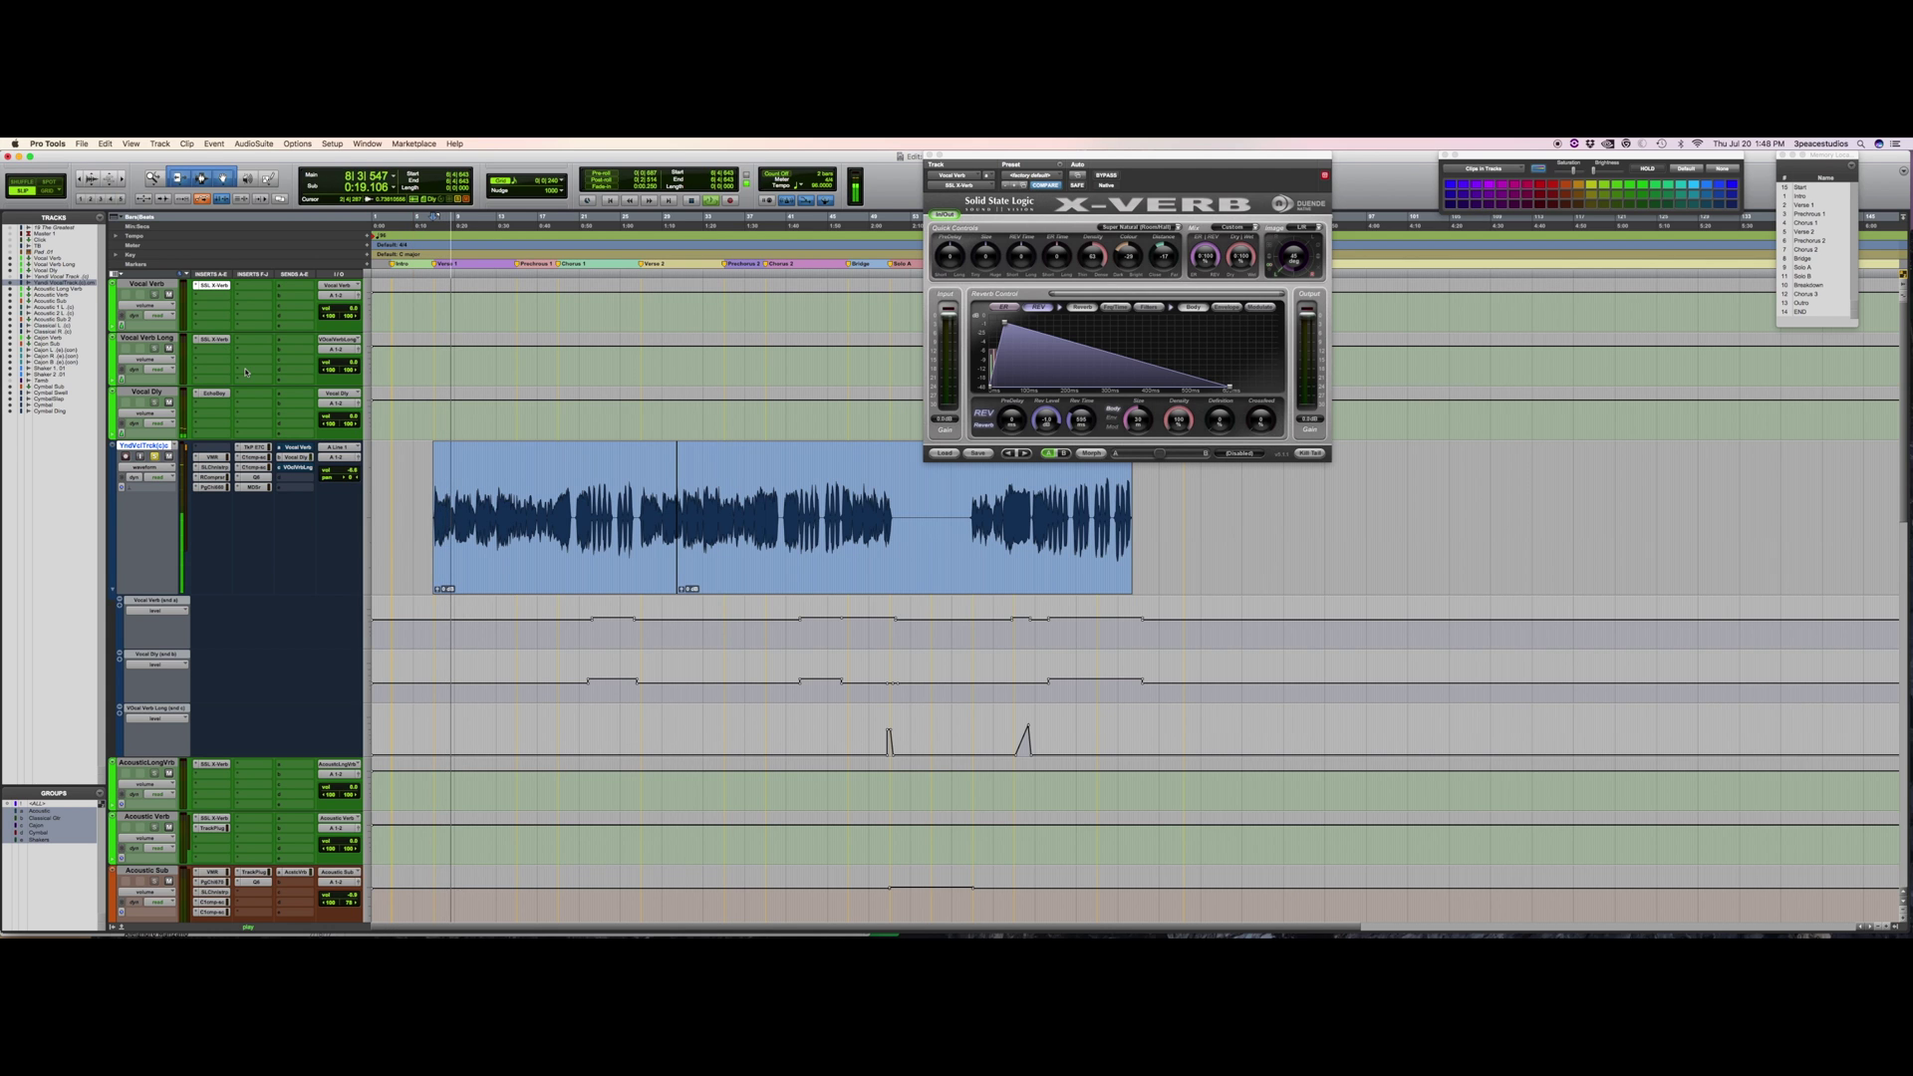
pyautogui.press('space')
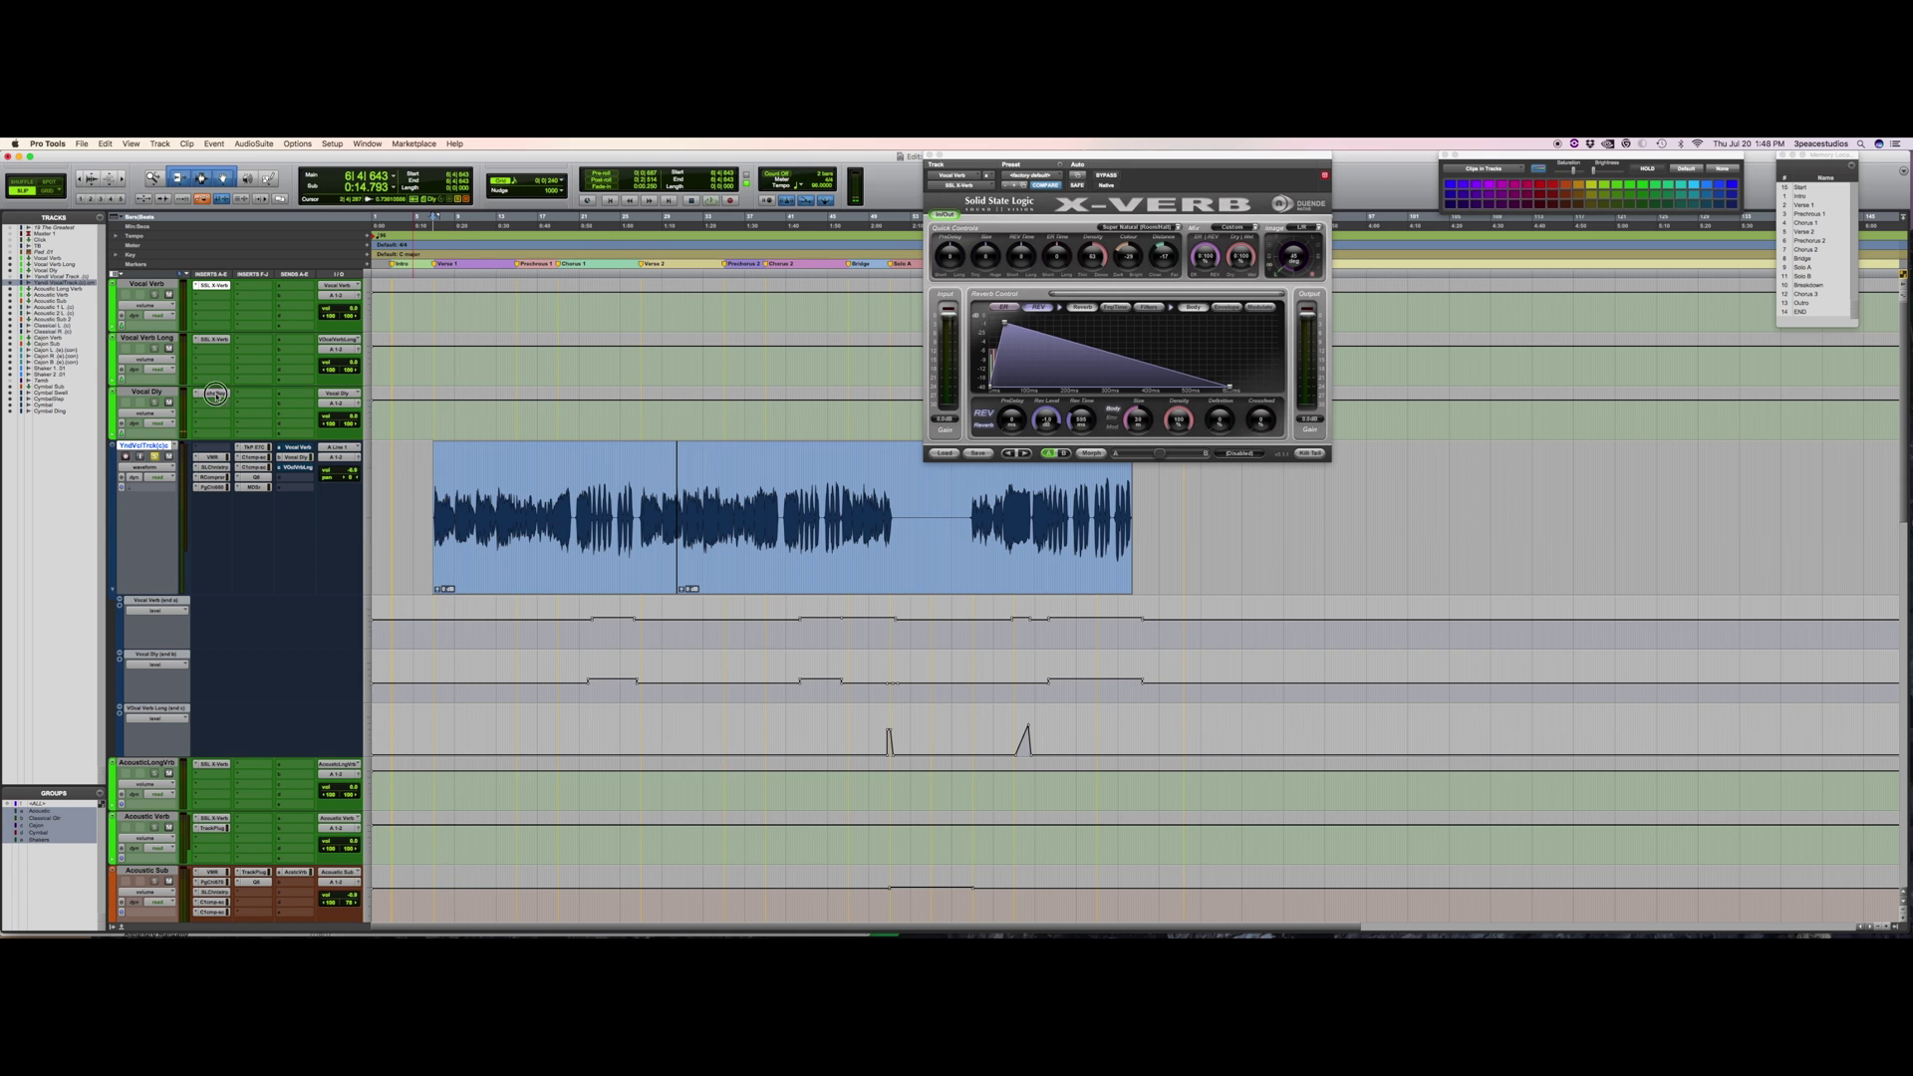
# Open EchoBoy on the Vocal Dly track and play the vocal from its Chorus 1 entry through the delay.
pyautogui.click(227, 394)
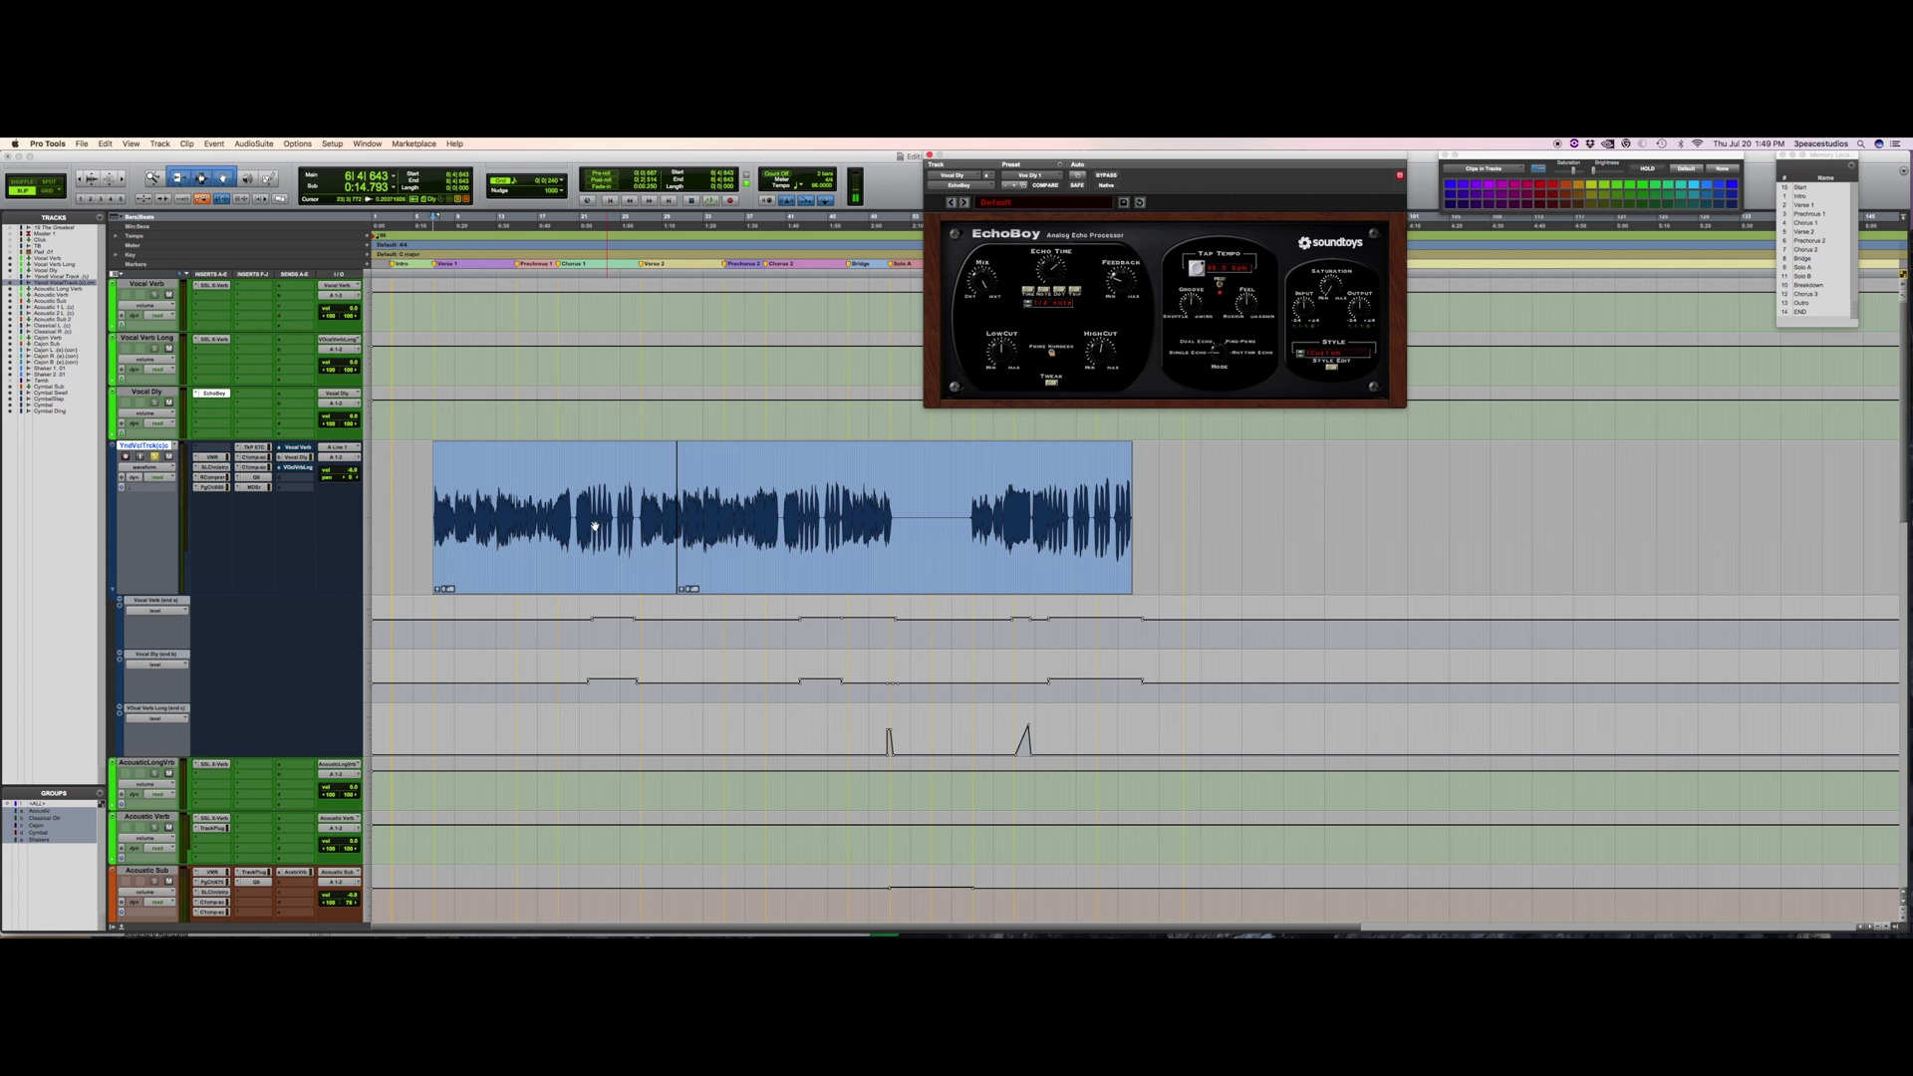
pyautogui.click(592, 485)
pyautogui.press('super+bracketright')
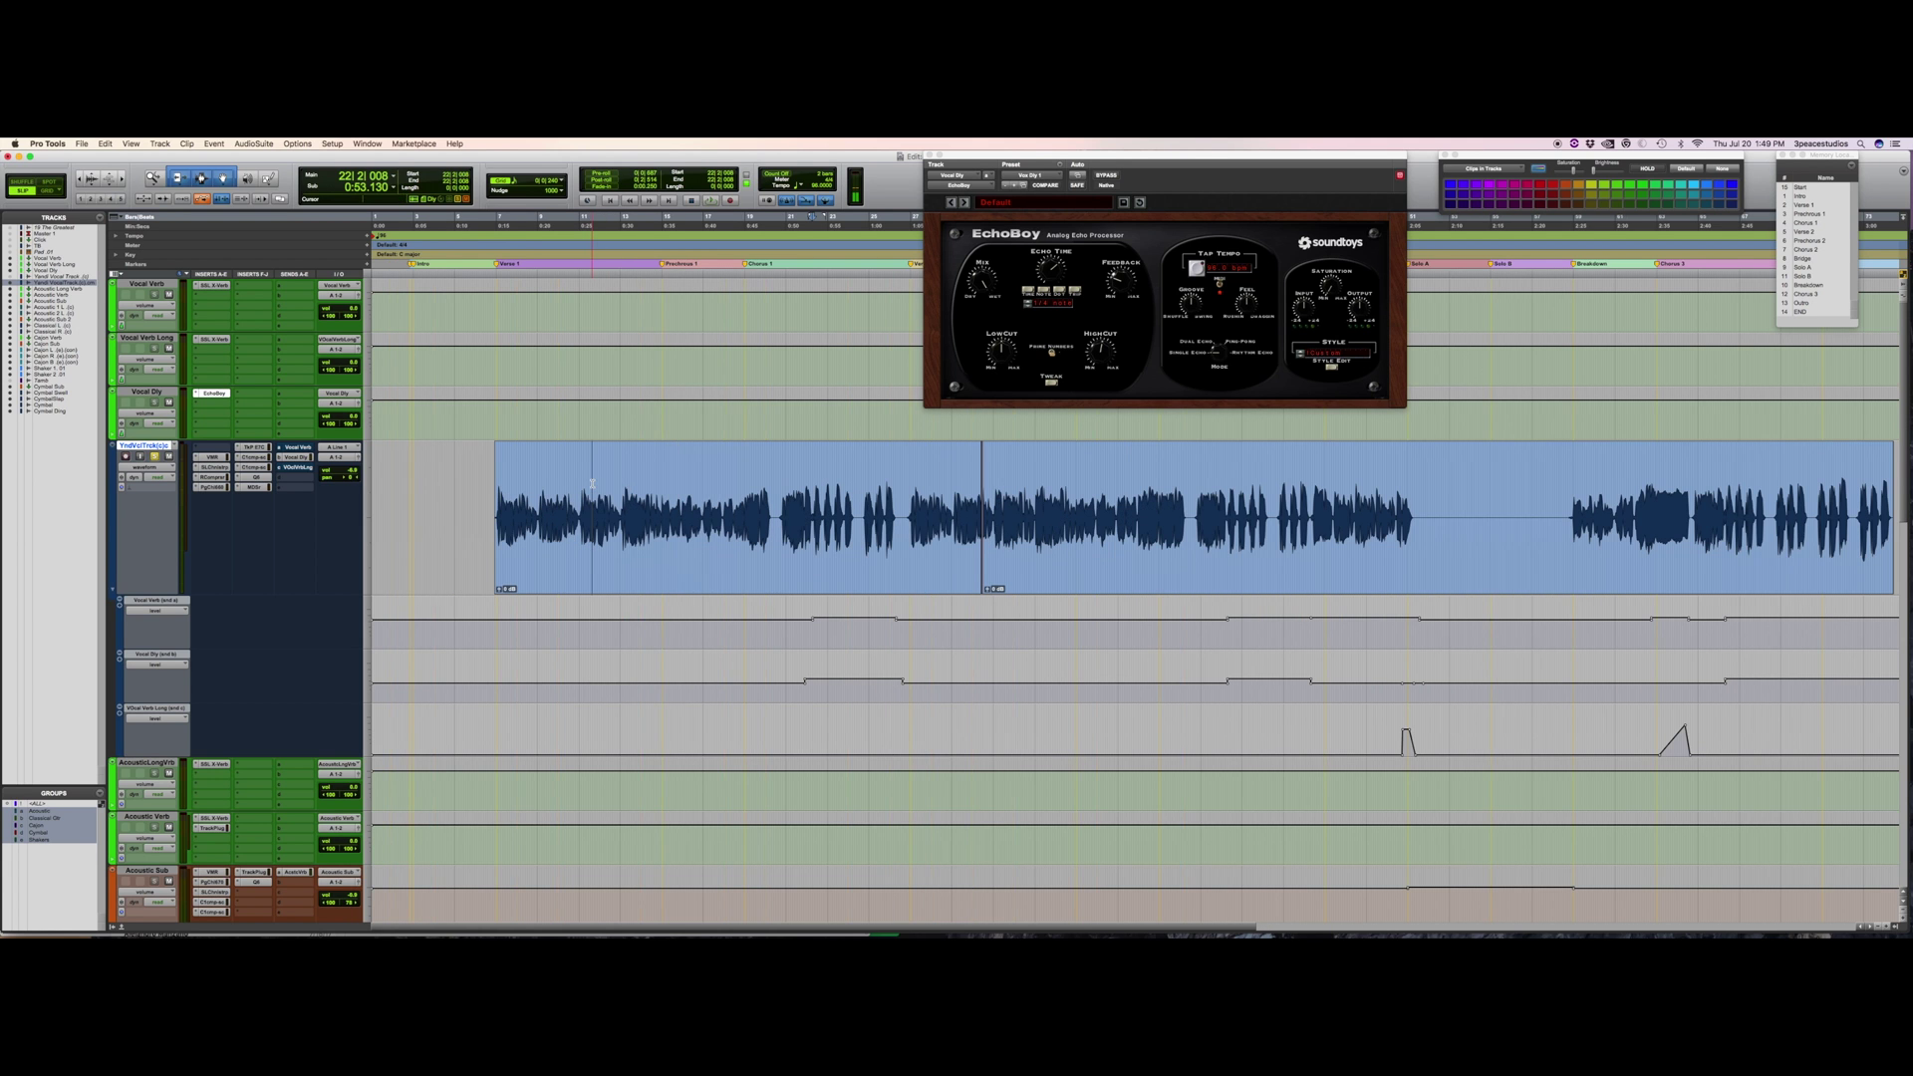
pyautogui.click(787, 503)
pyautogui.press('space')
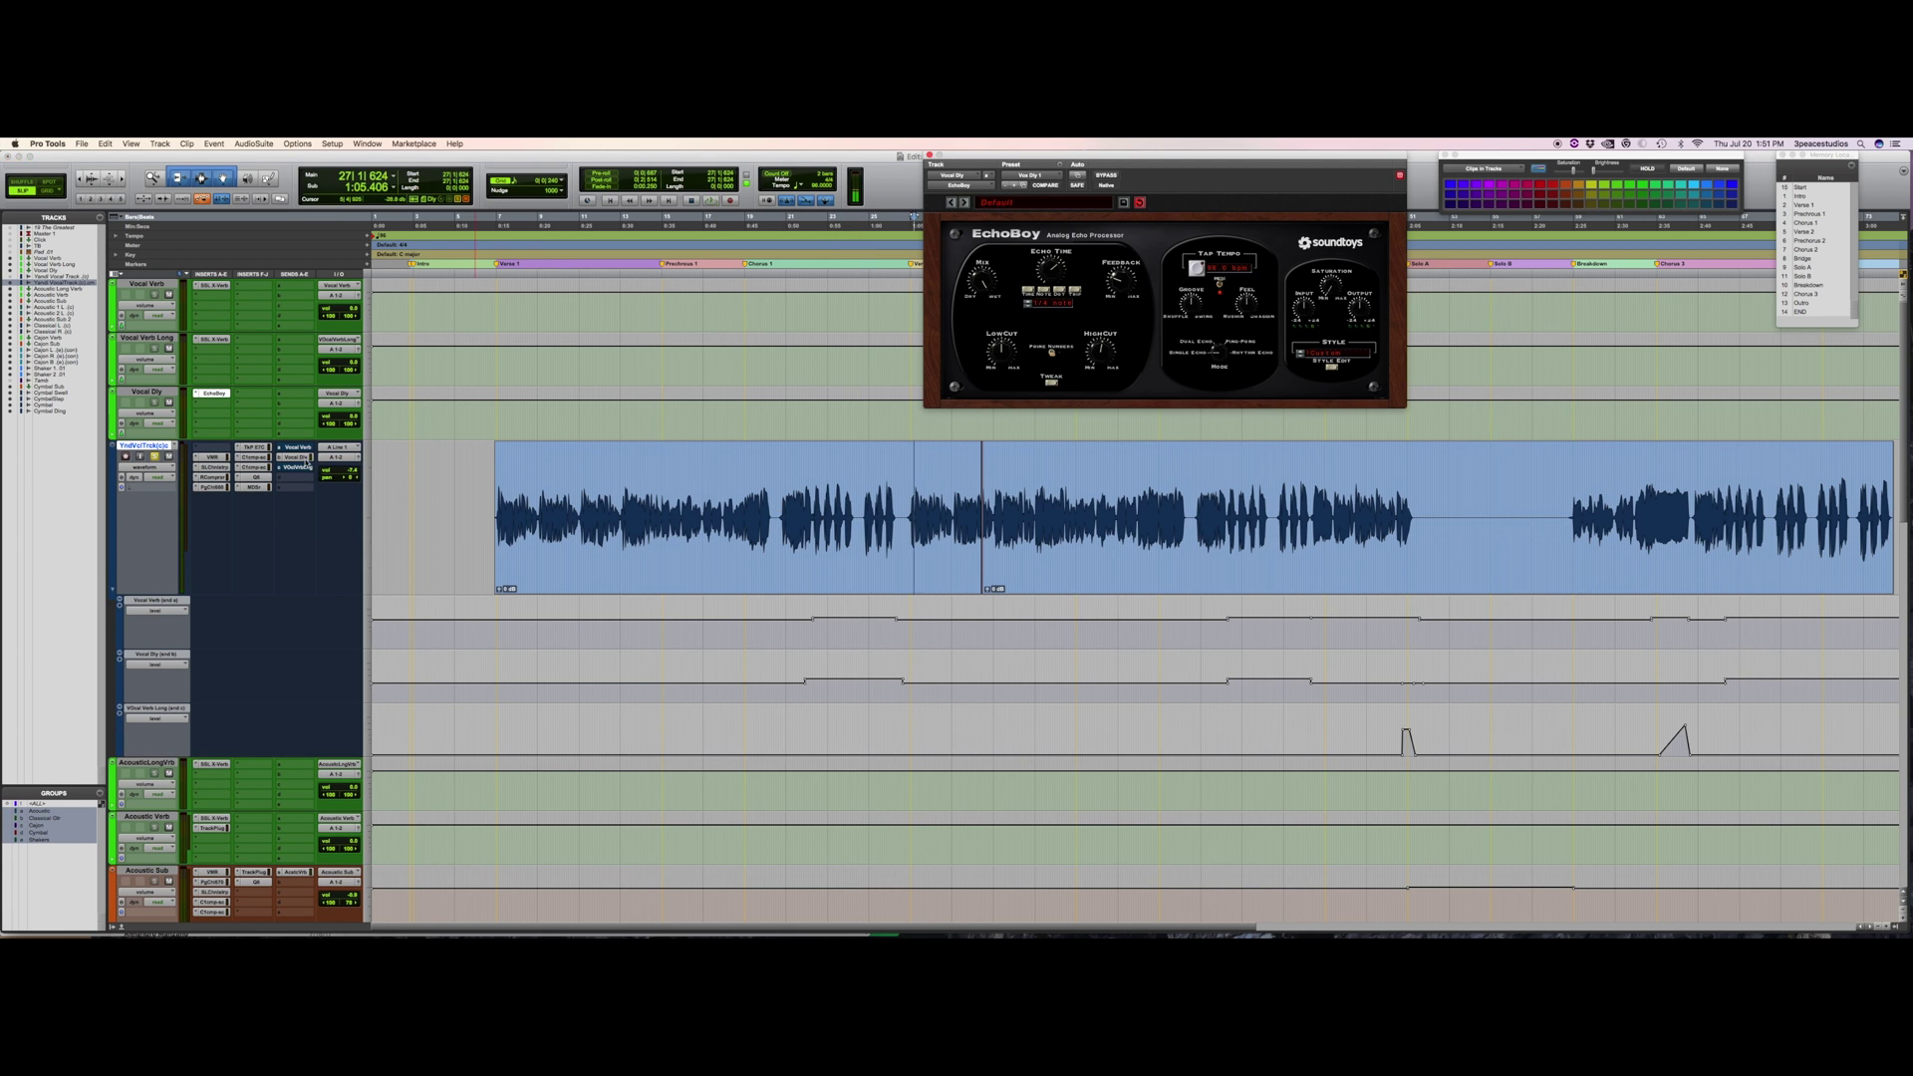
# Switch the vocal's active send to Vocal Verb Long and open the X-Verb on the Vocal Verb Long track.
pyautogui.click(297, 470)
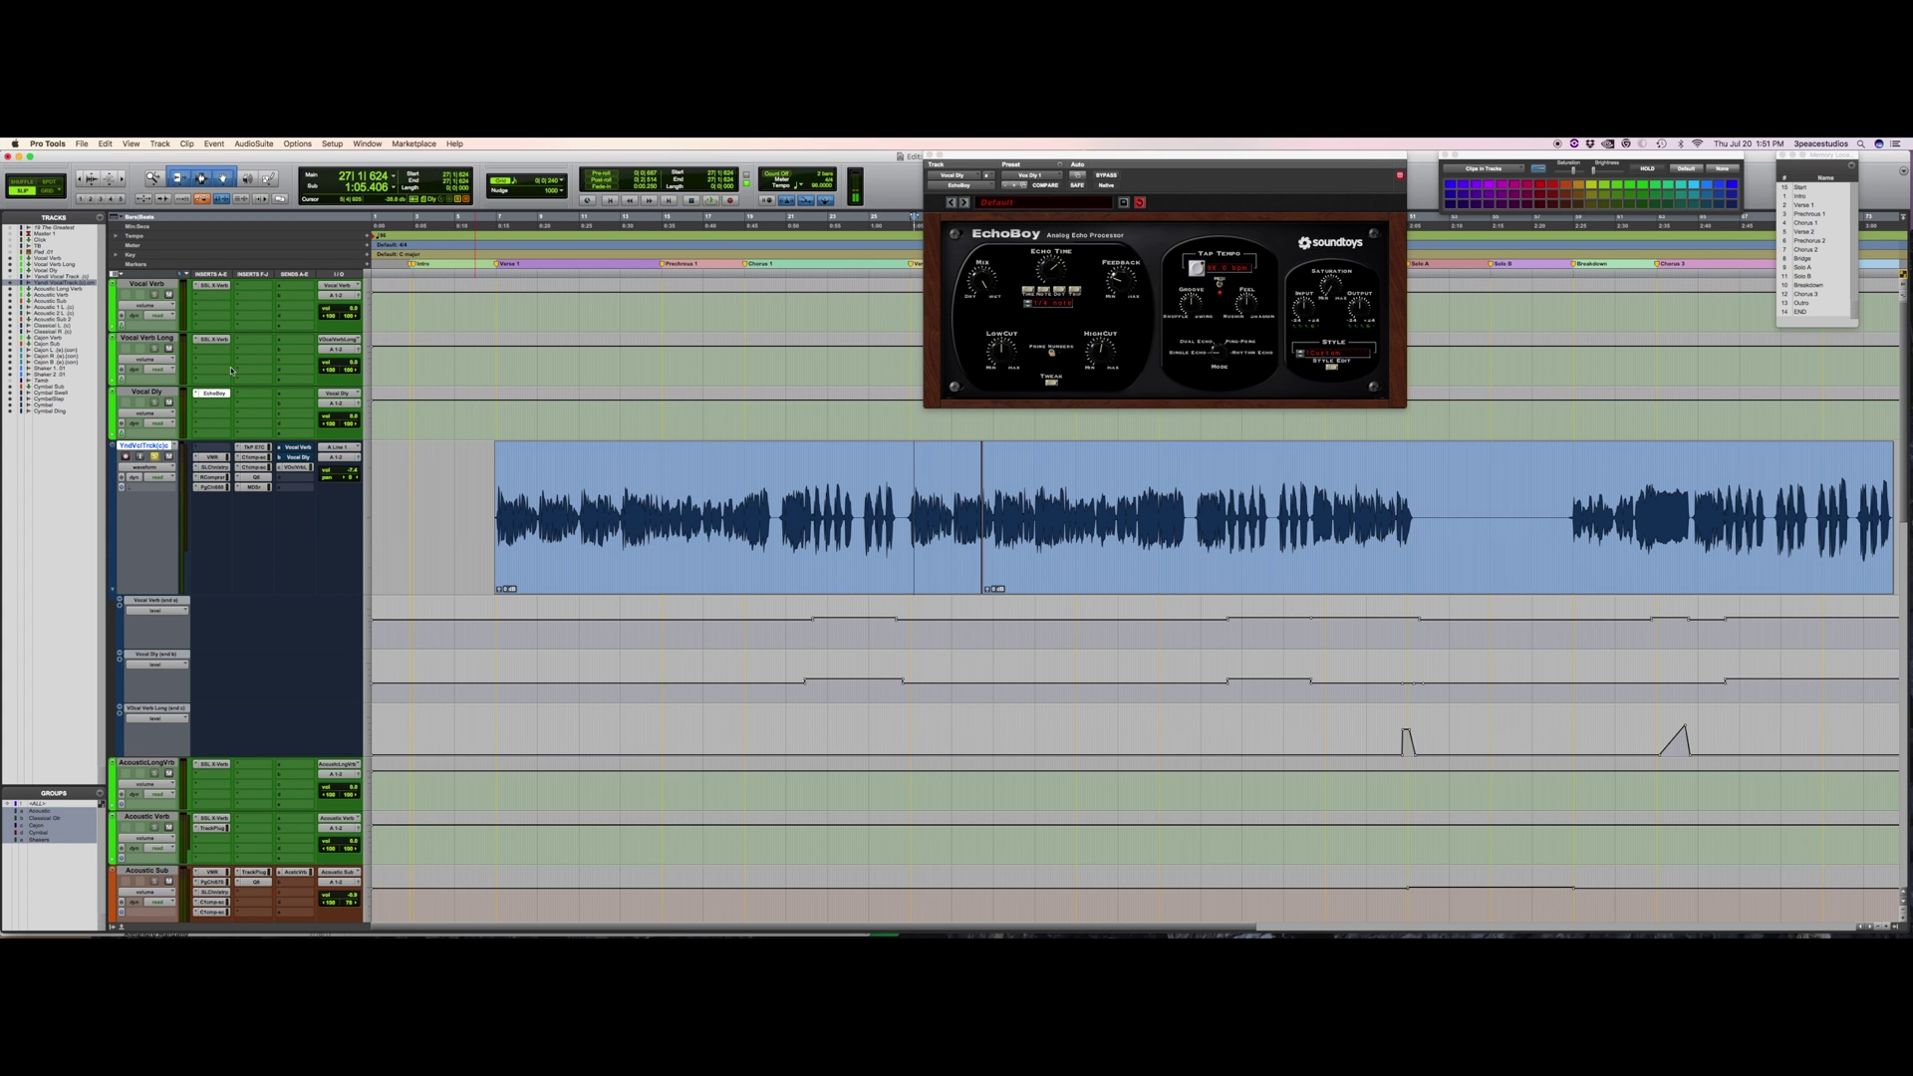
pyautogui.click(215, 339)
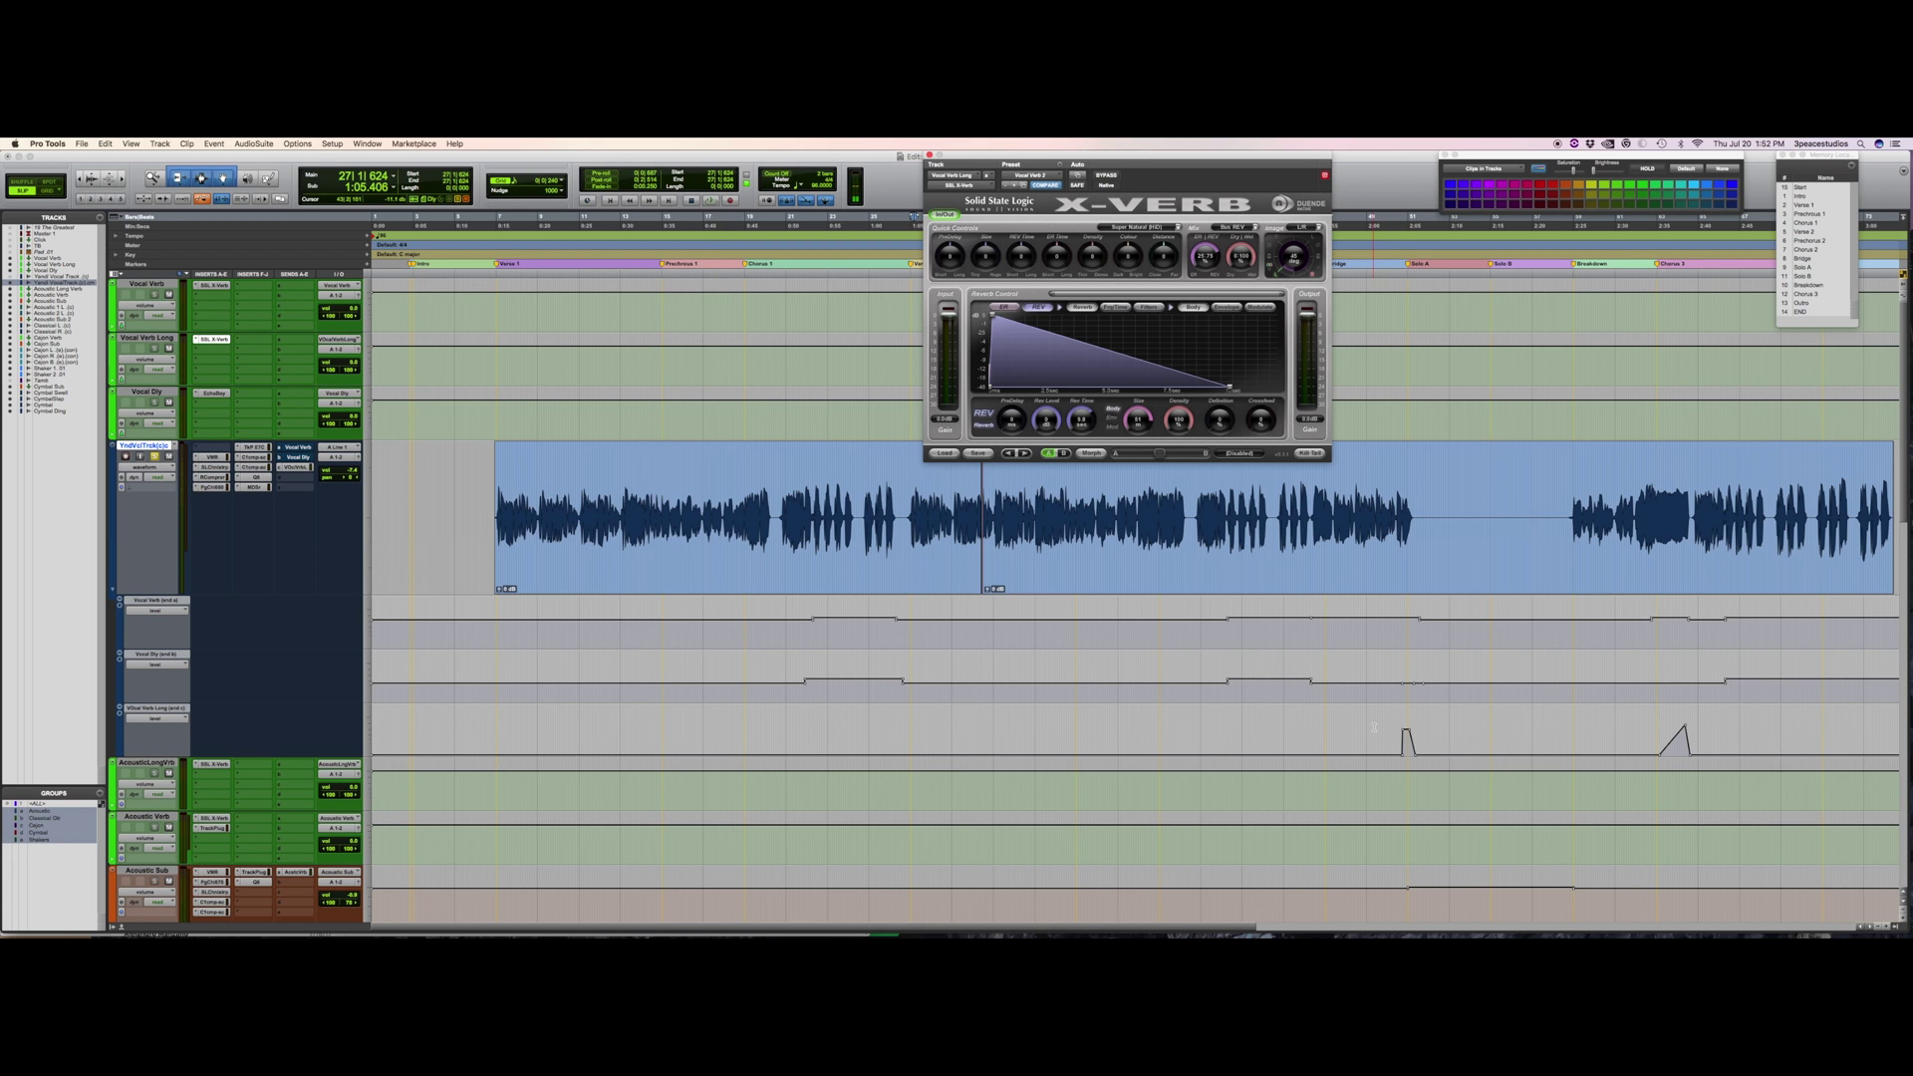
# Play the vocal from just before each of the two peaks in the Vocal Verb Long send automation.
pyautogui.click(1367, 721)
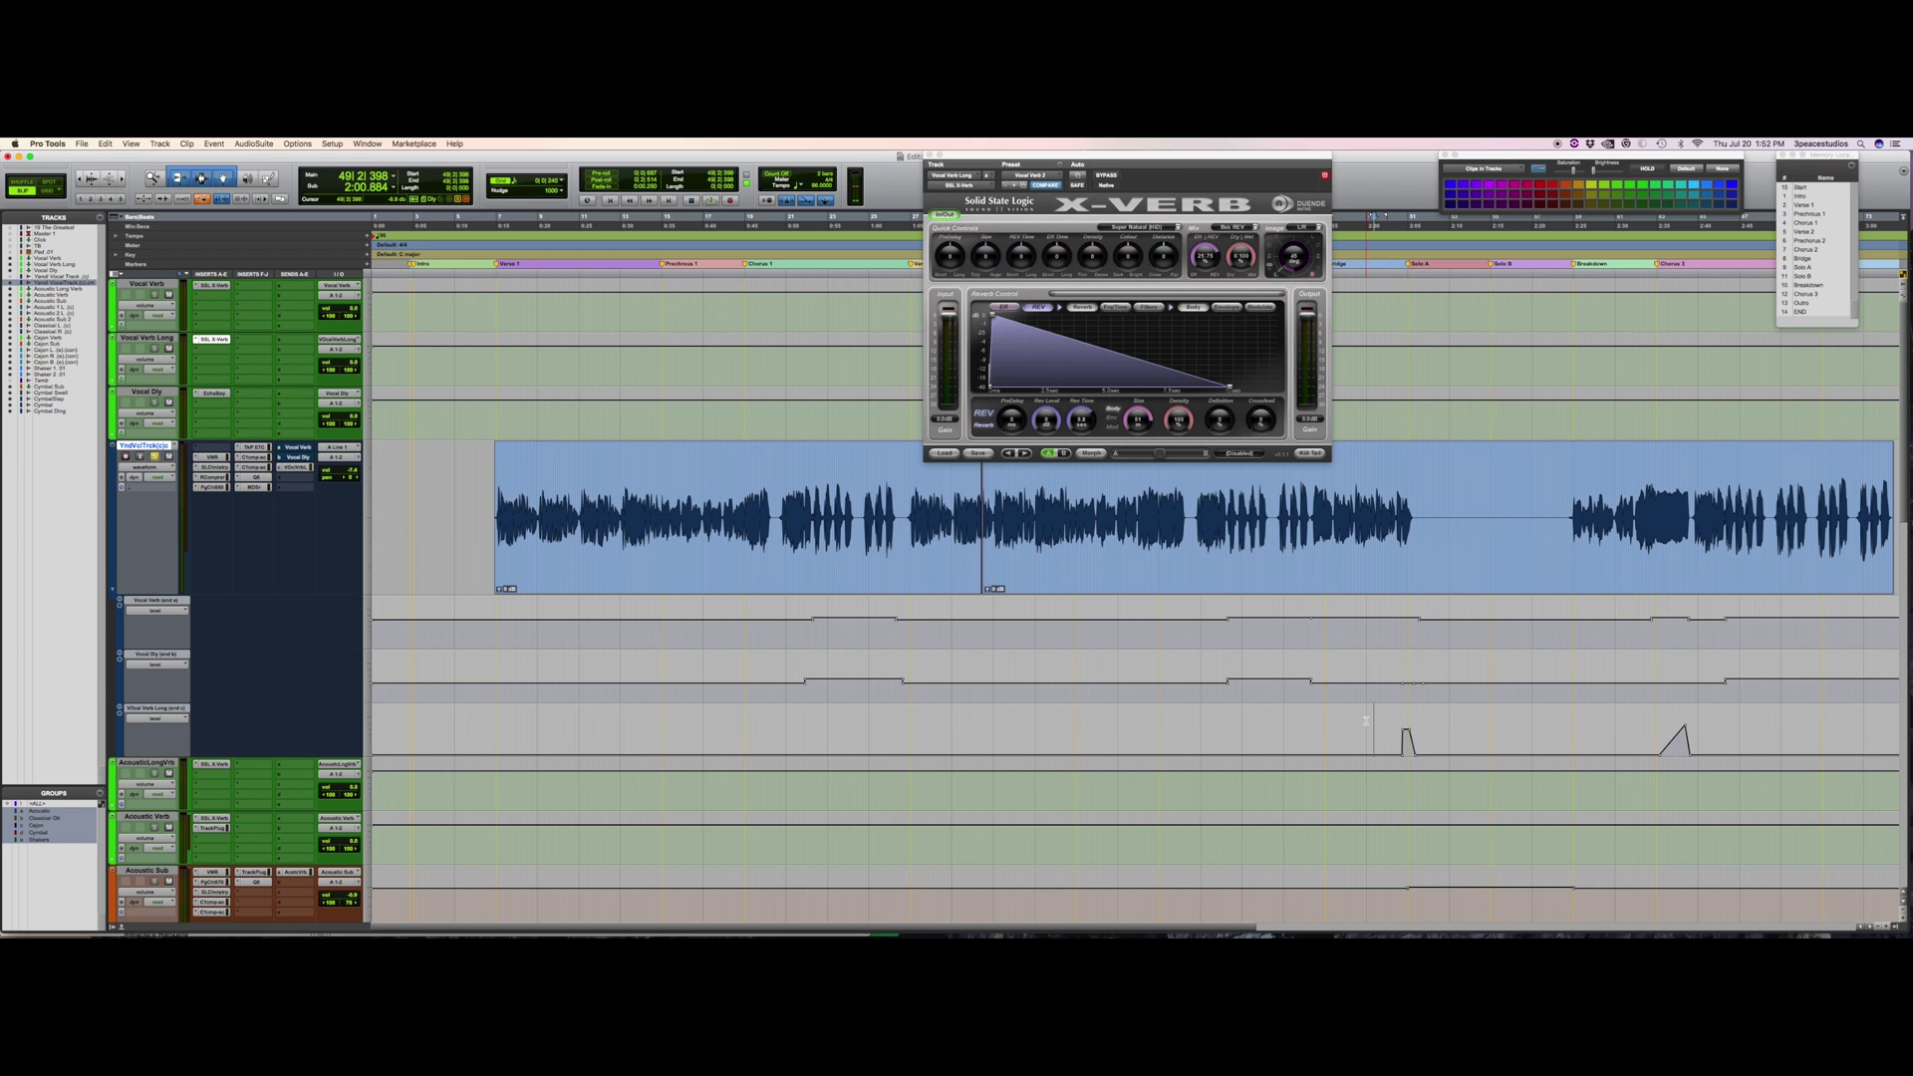
pyautogui.press('space')
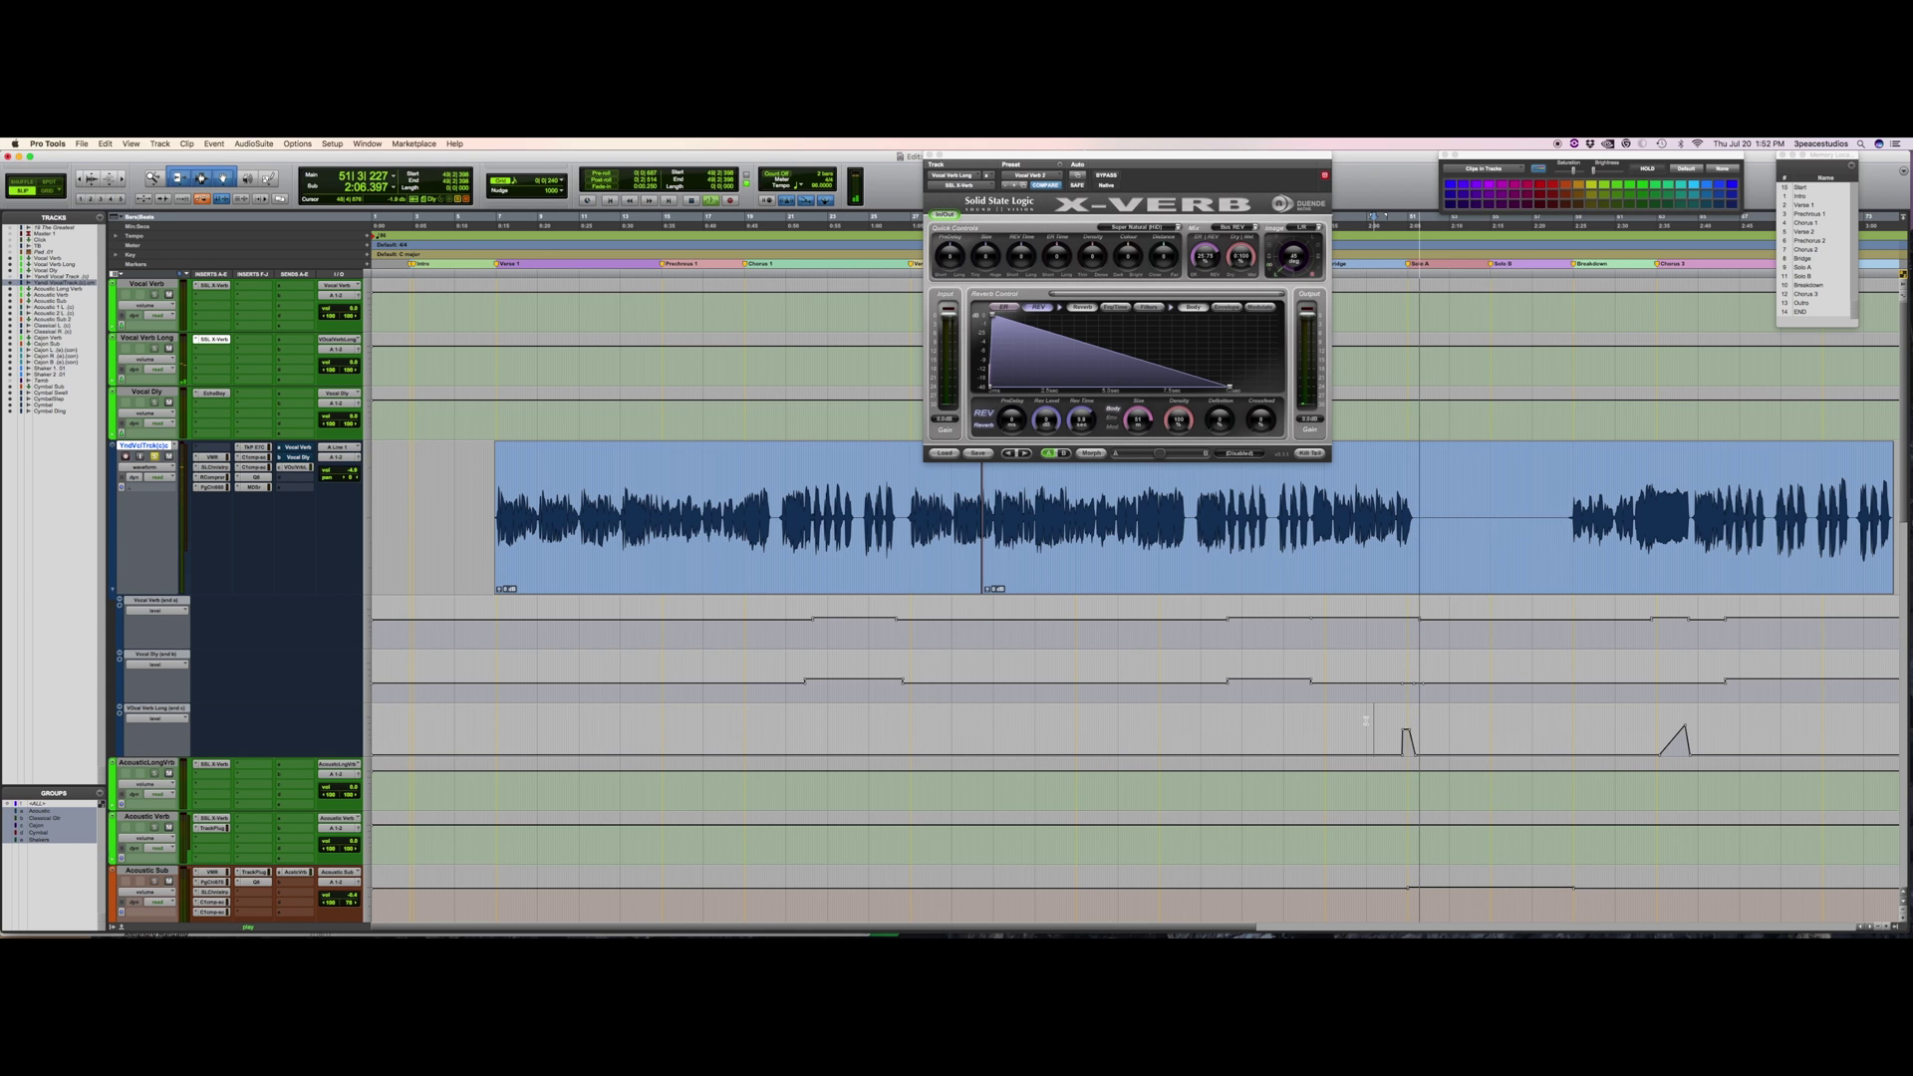
pyautogui.press('space')
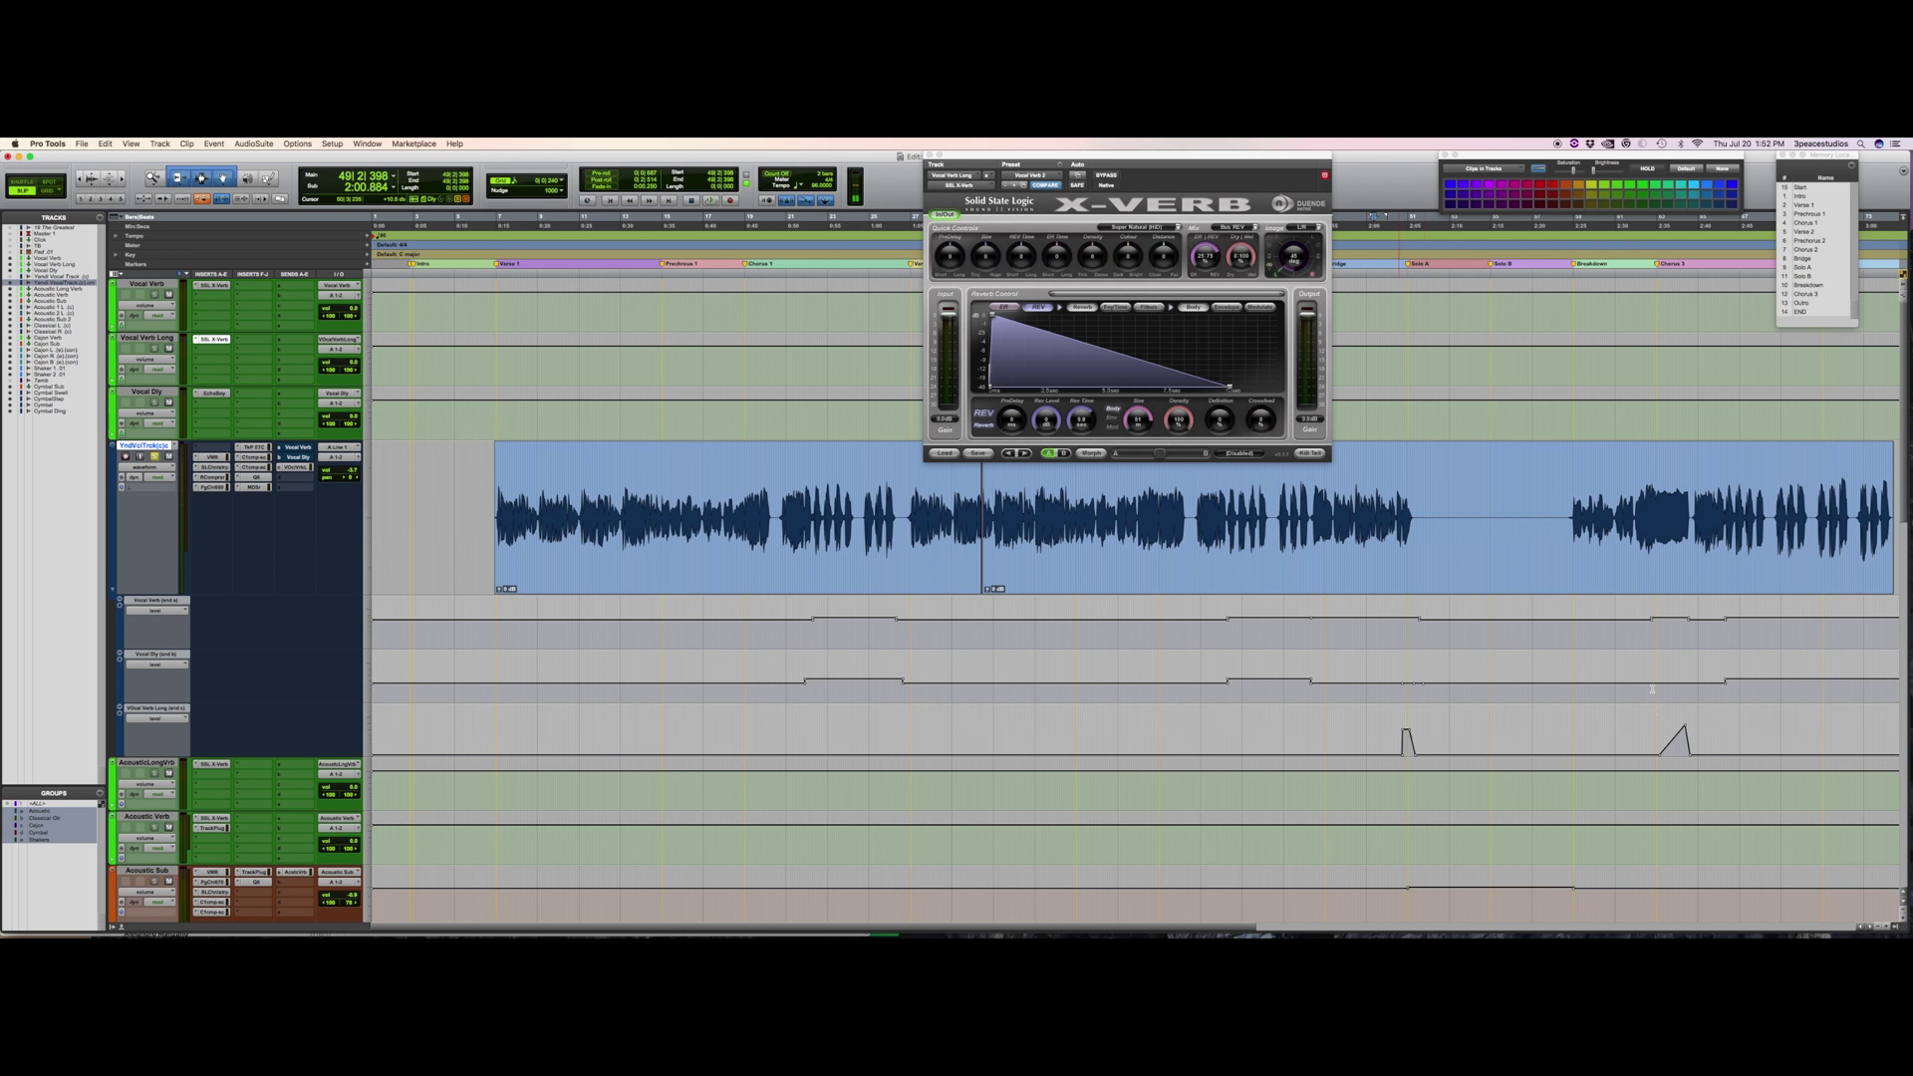
pyautogui.click(1646, 737)
pyautogui.press('space')
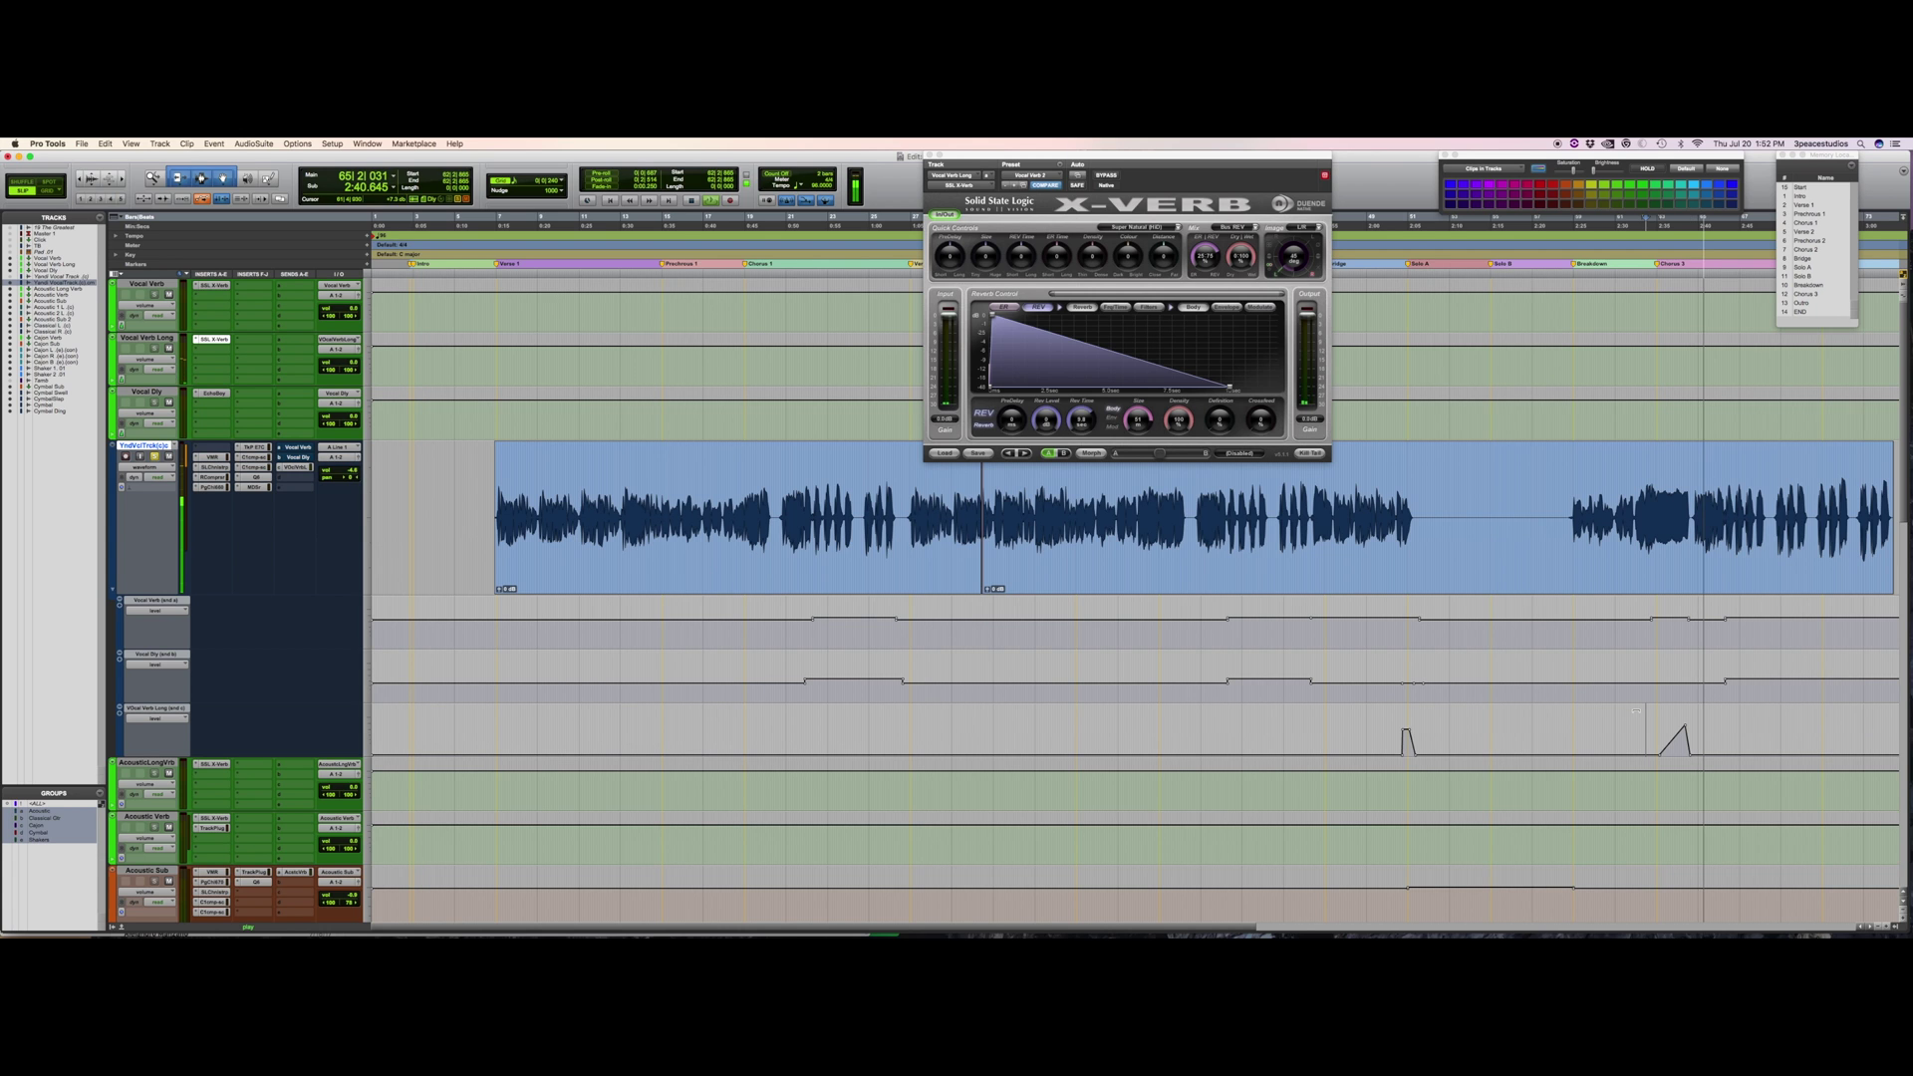
pyautogui.press('space')
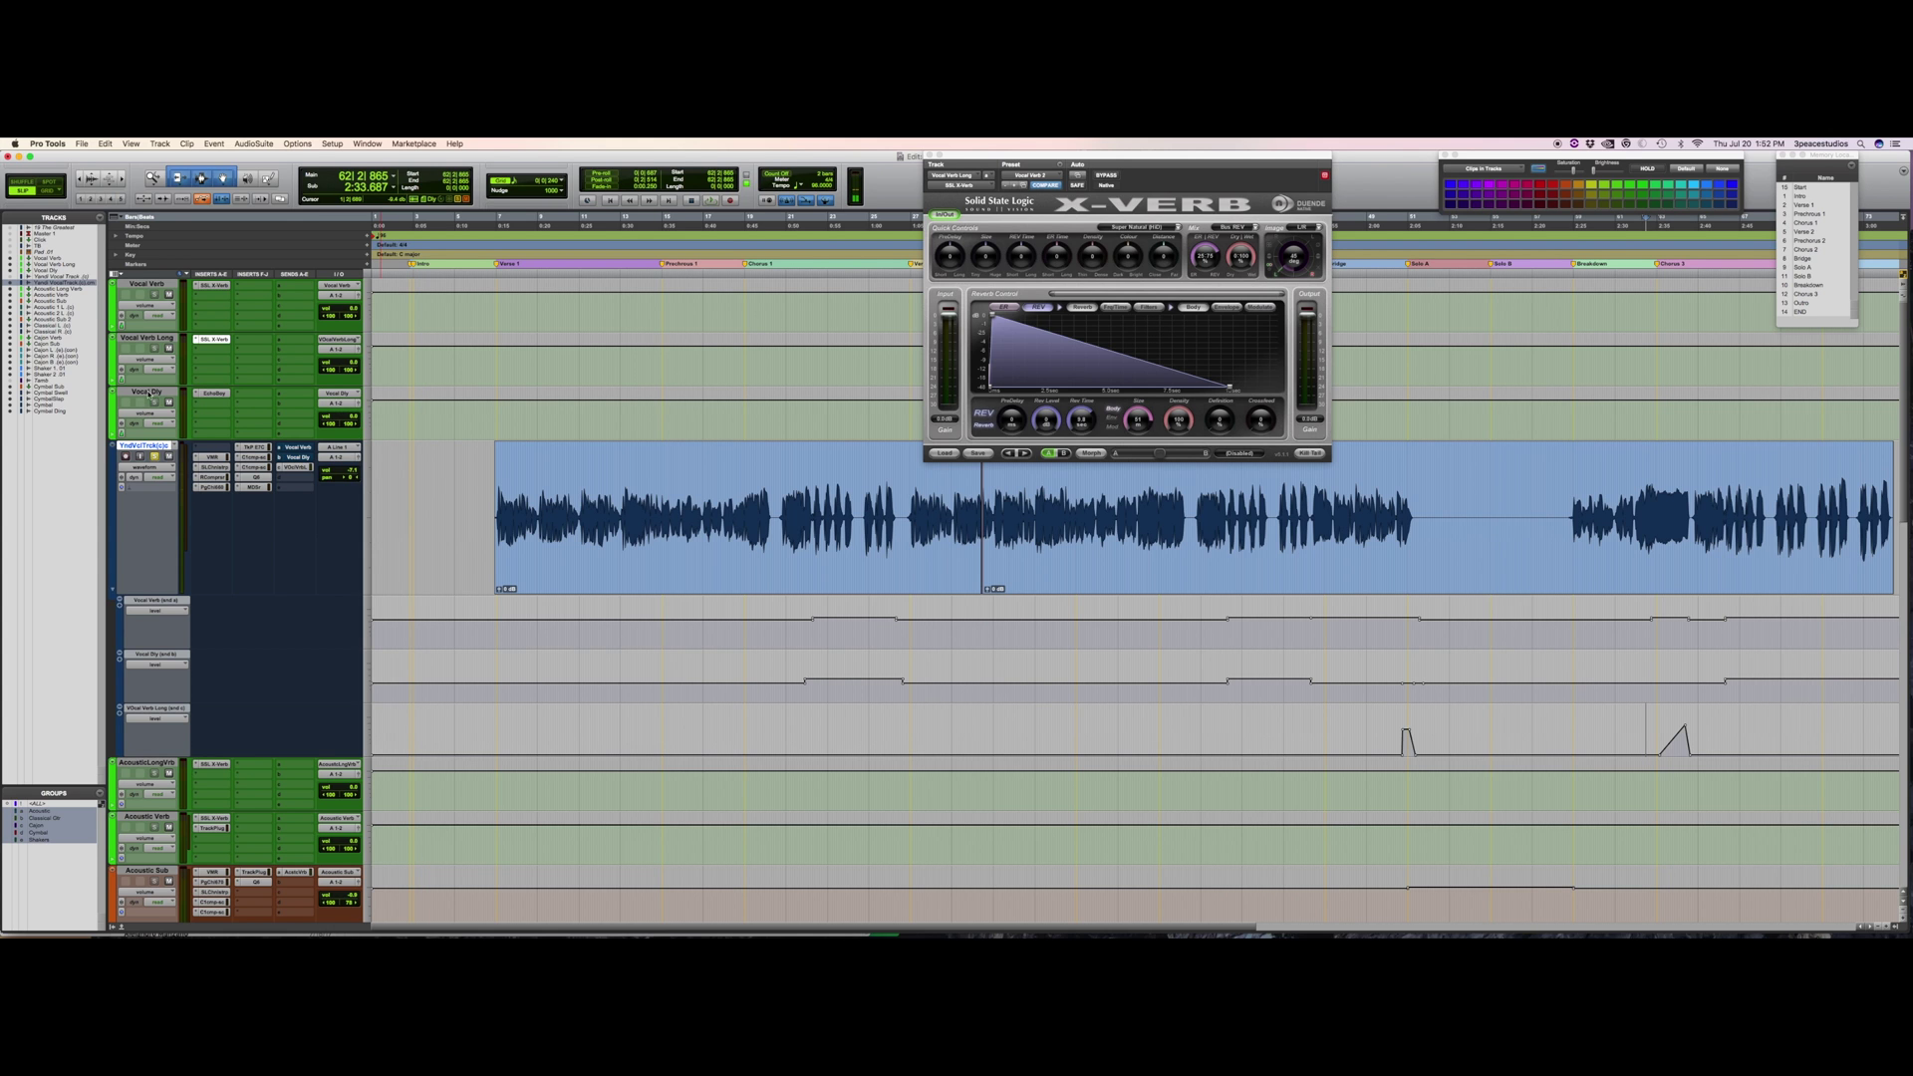
# Close the X-Verb and play the song near the end of the bridge and again near the end of the breakdown.
pyautogui.click(931, 155)
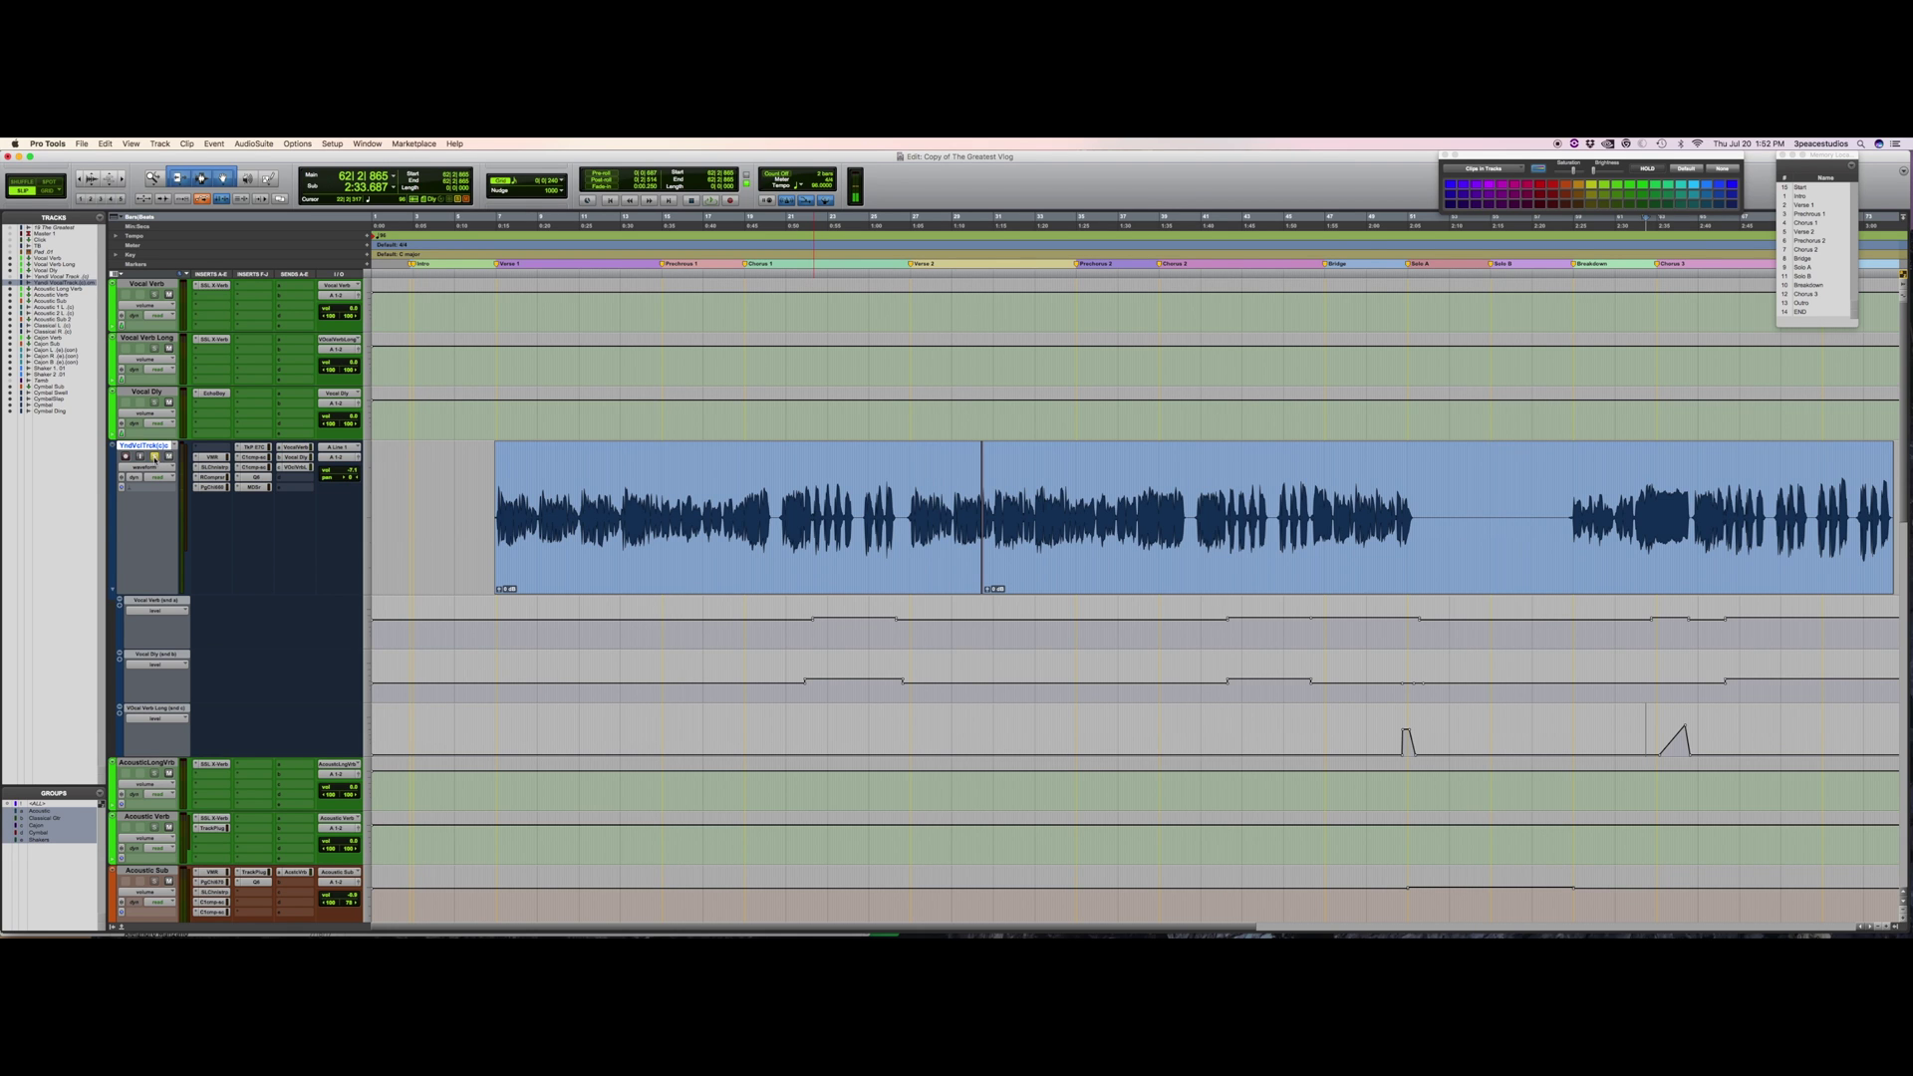
pyautogui.click(1370, 501)
pyautogui.press('space')
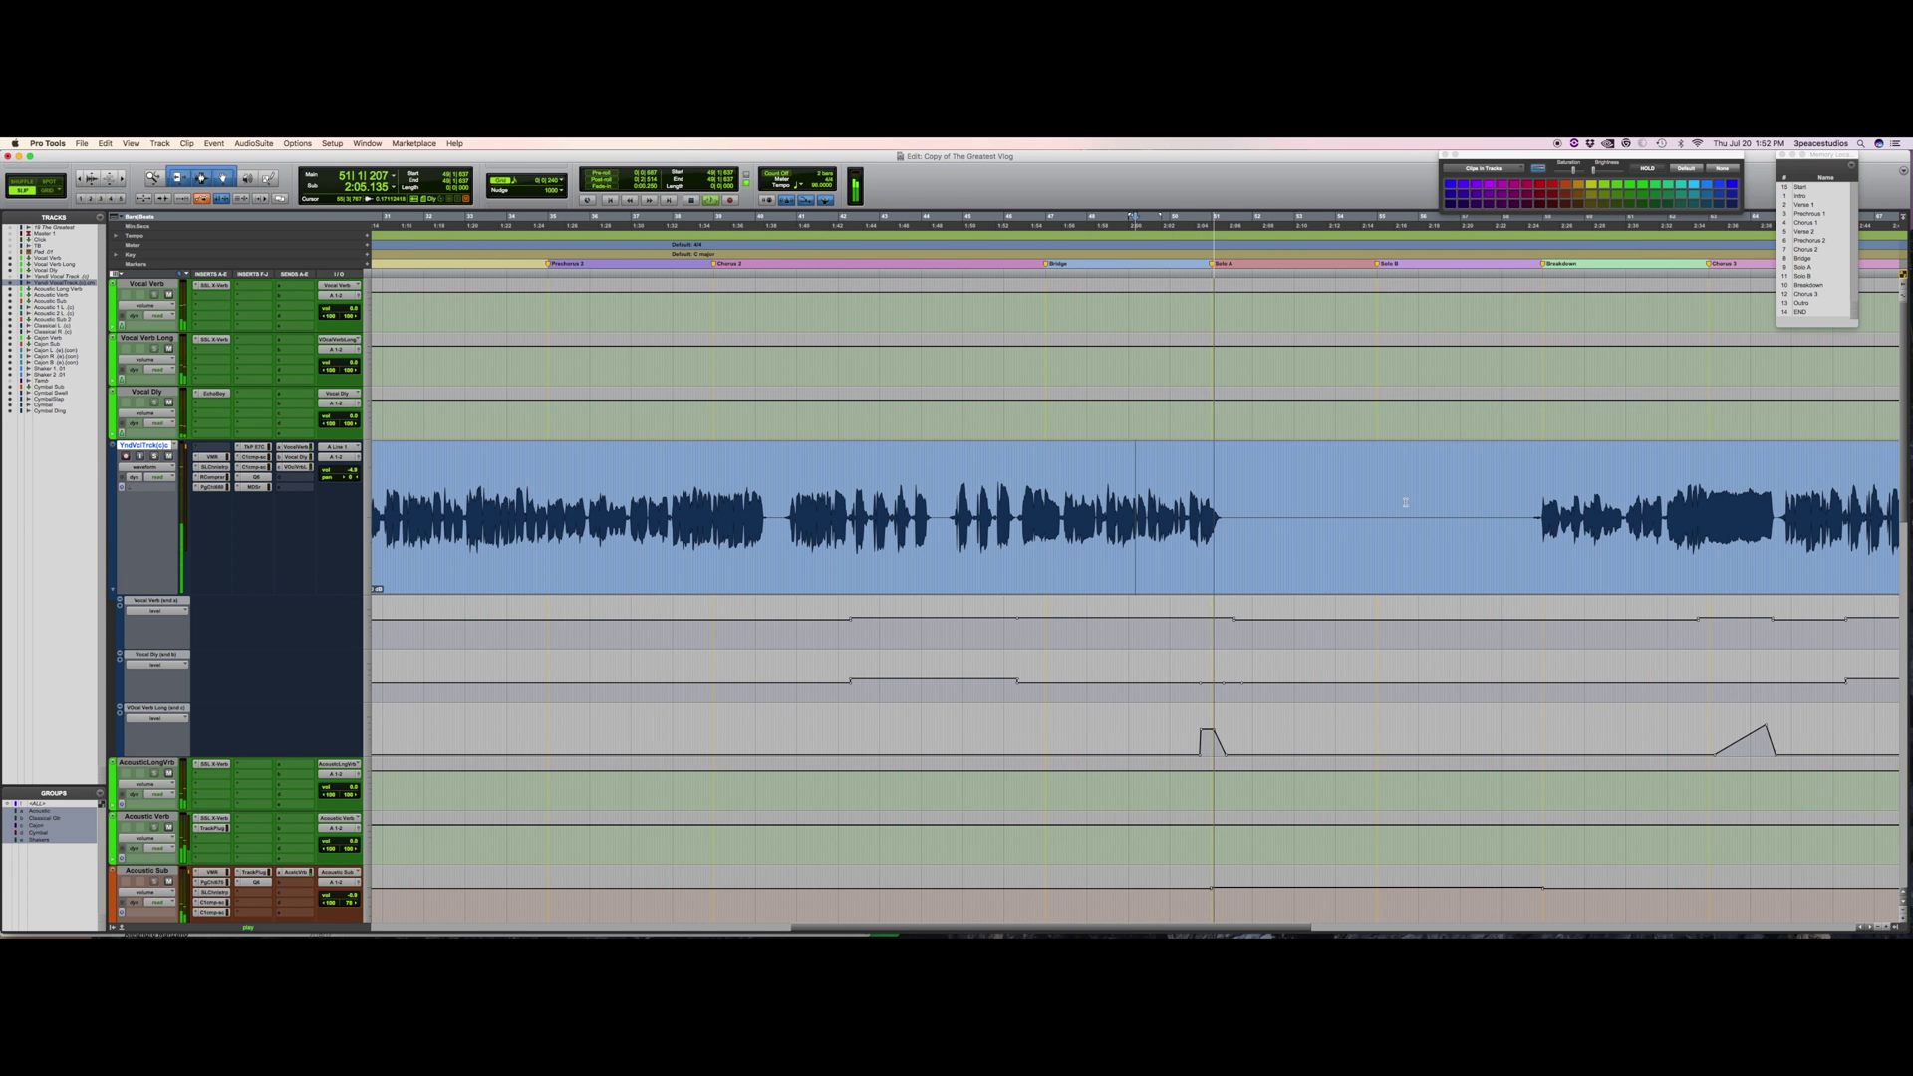
pyautogui.press('space')
pyautogui.click(1688, 504)
pyautogui.press('space')
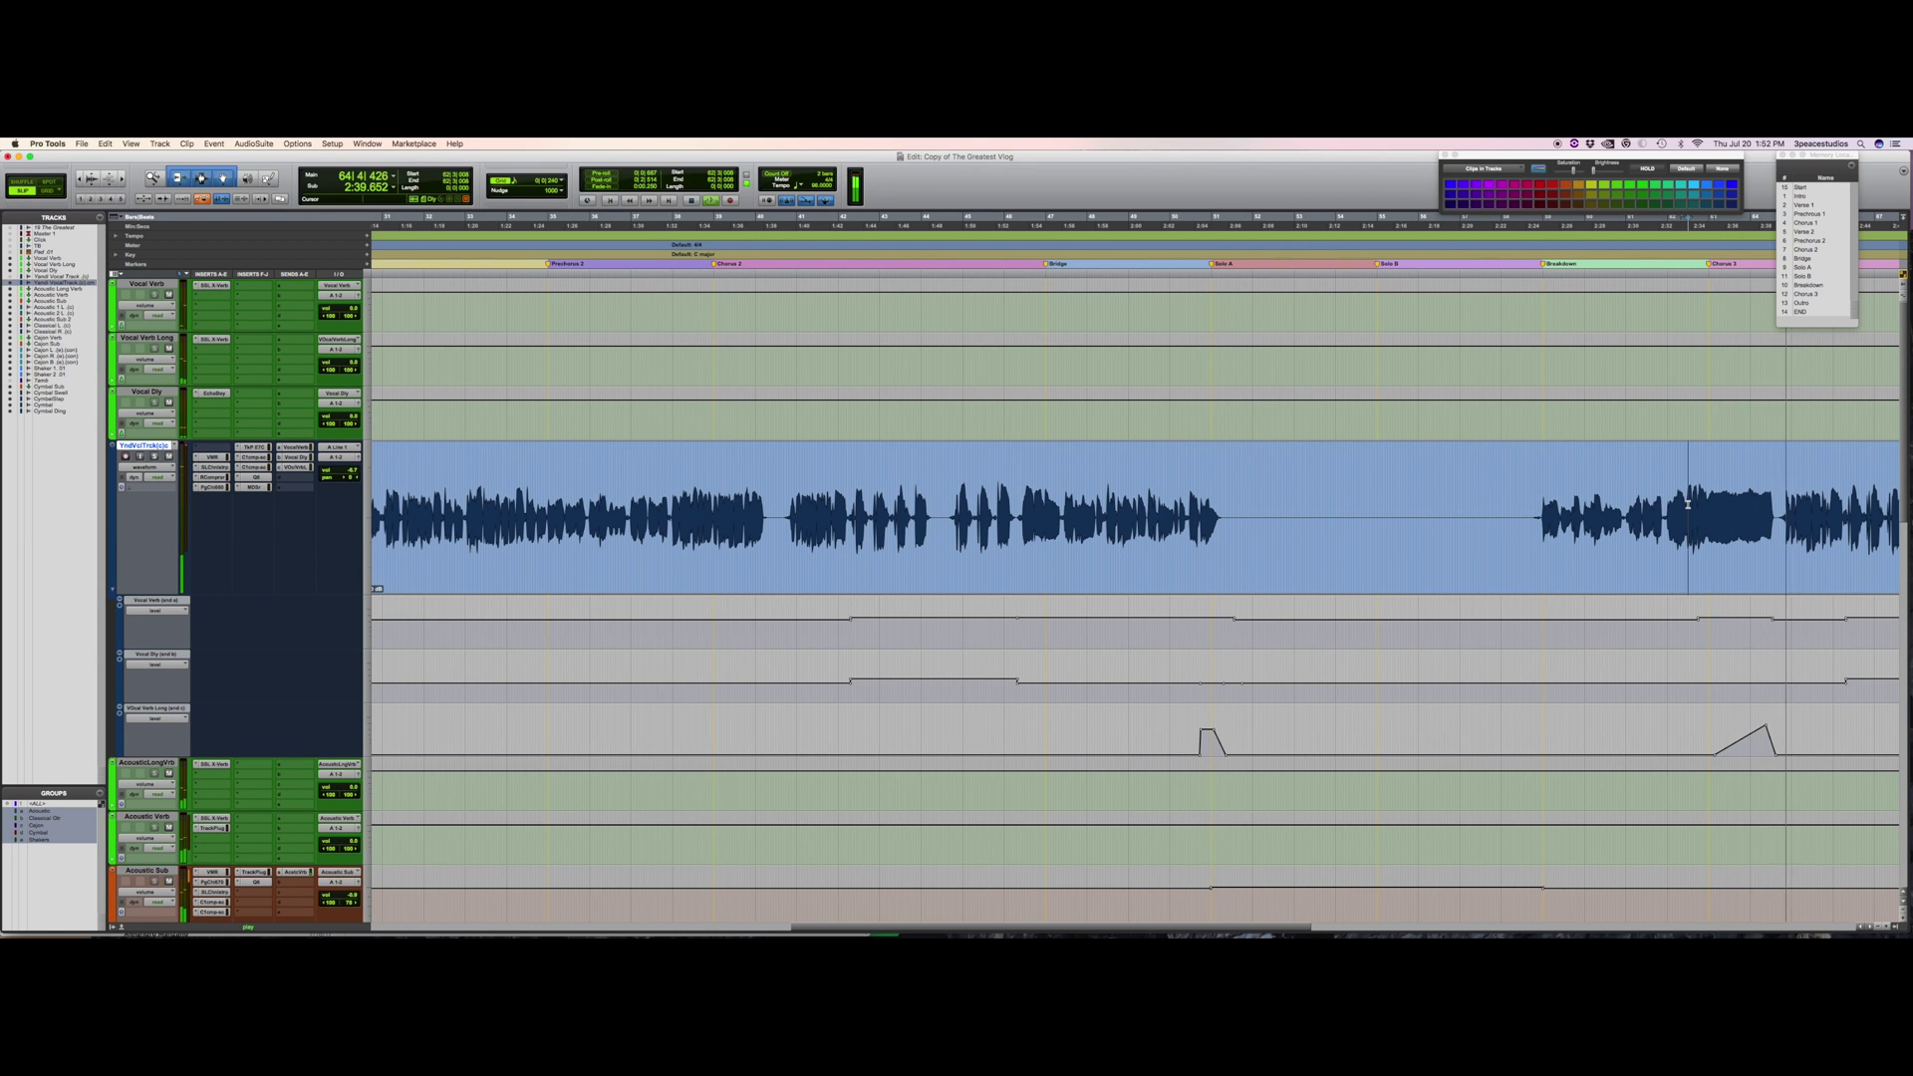
pyautogui.press('space')
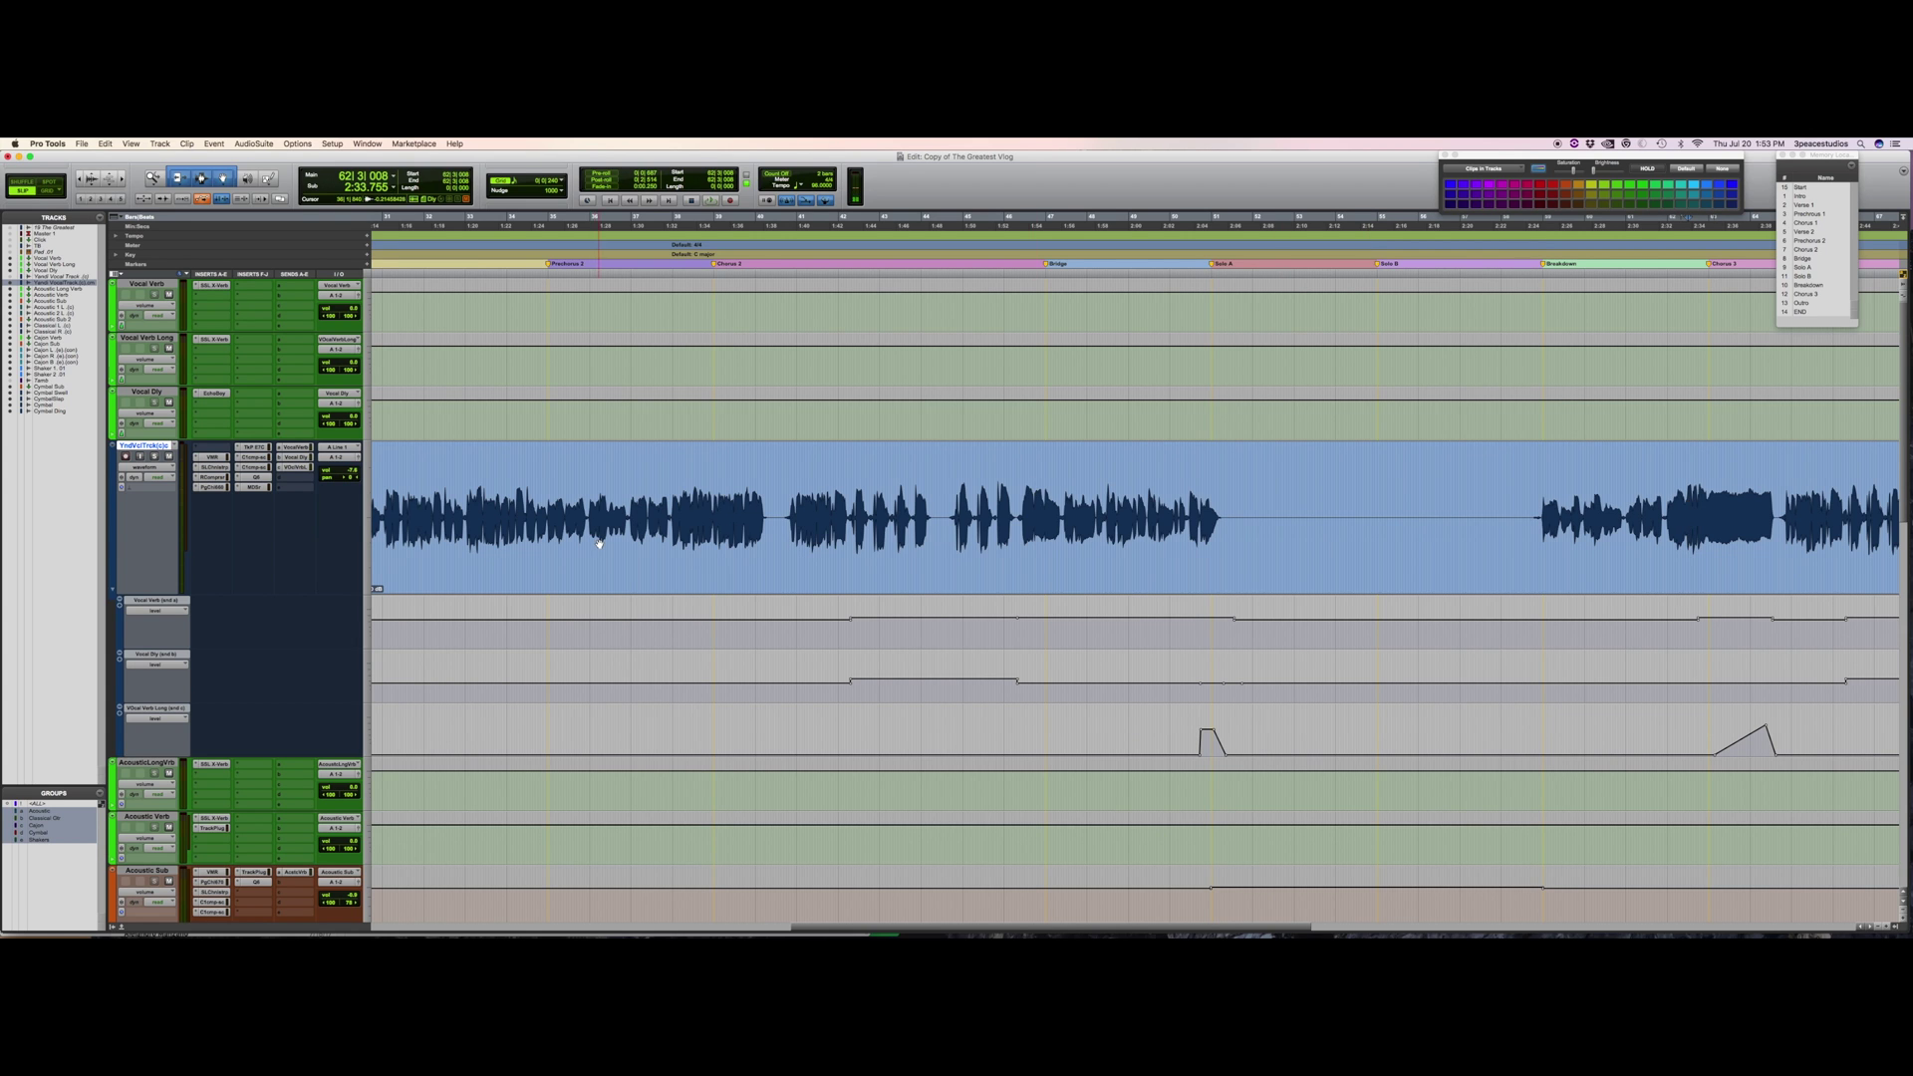
# Switch the lead vocal track's display from waveform to volume automation.
pyautogui.press('super+bracketleft')
pyautogui.press('super+bracketleft')
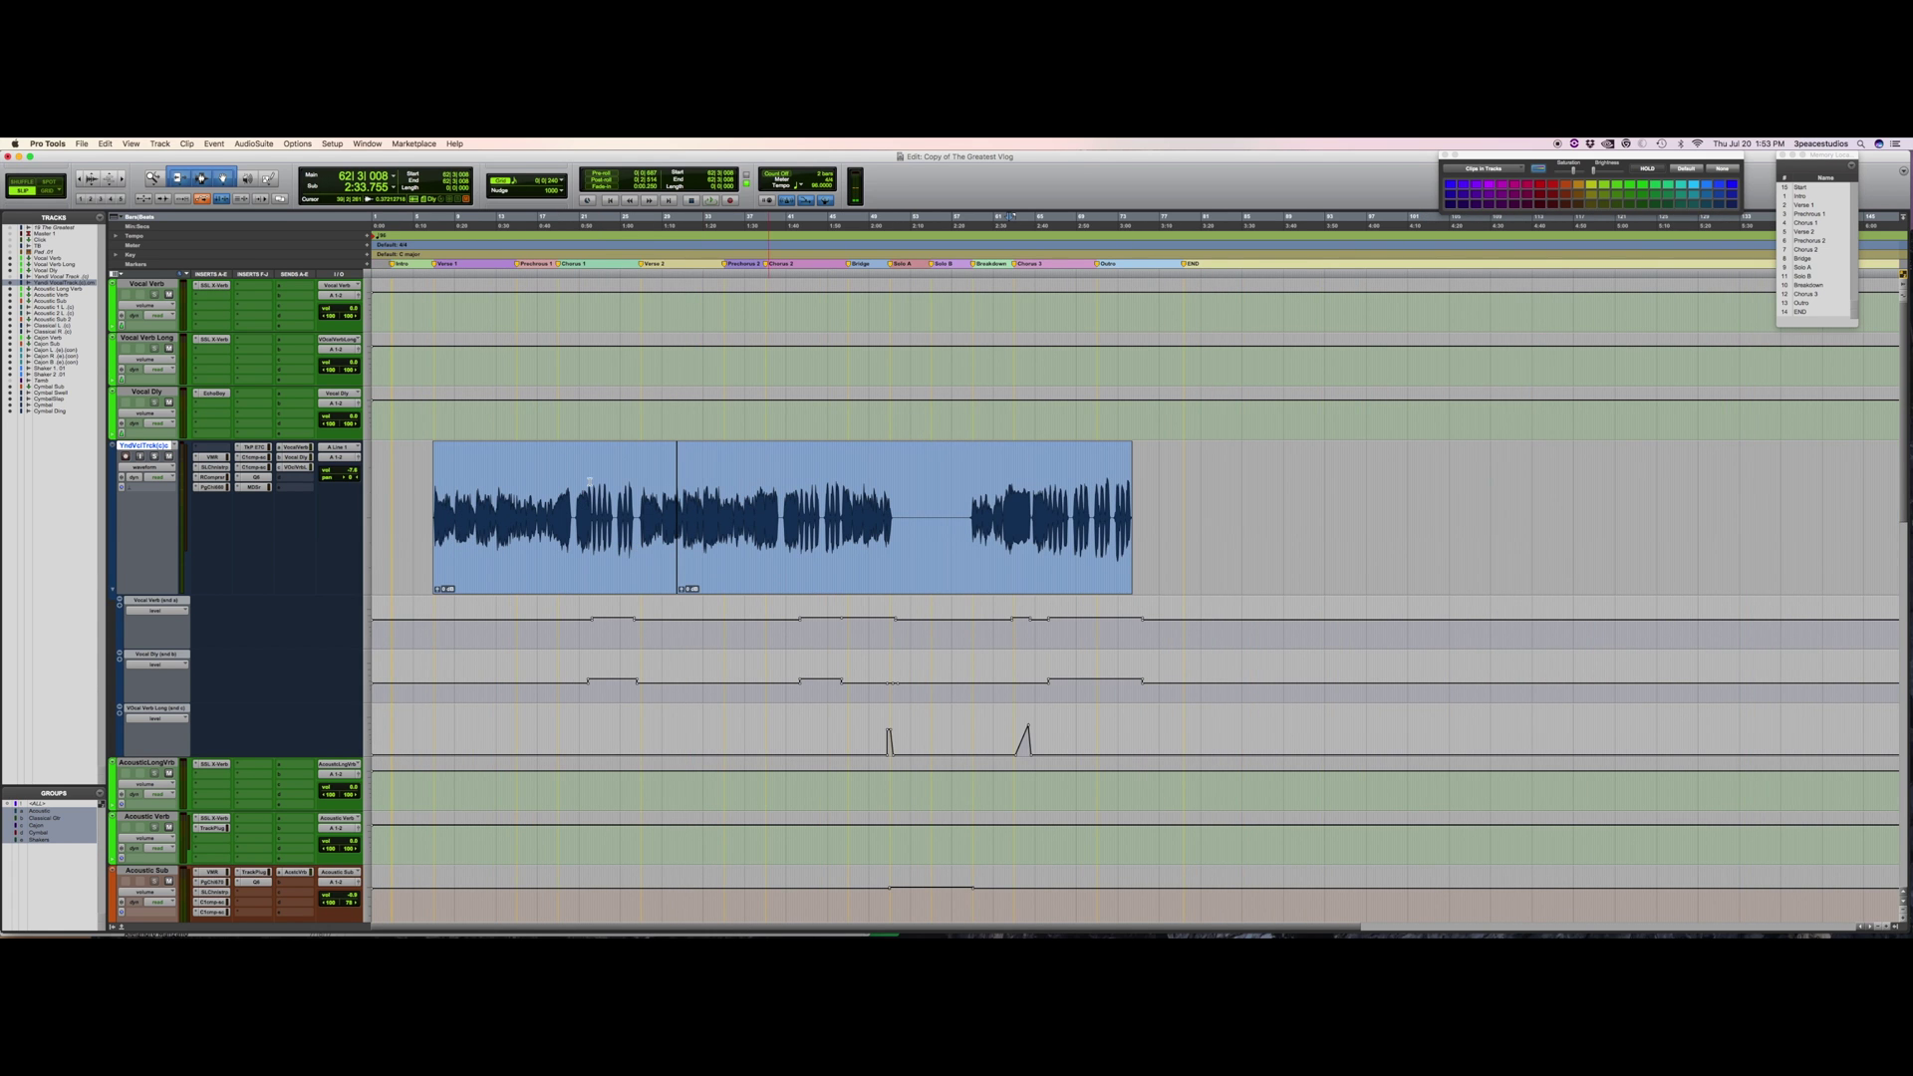
pyautogui.click(163, 480)
pyautogui.click(159, 484)
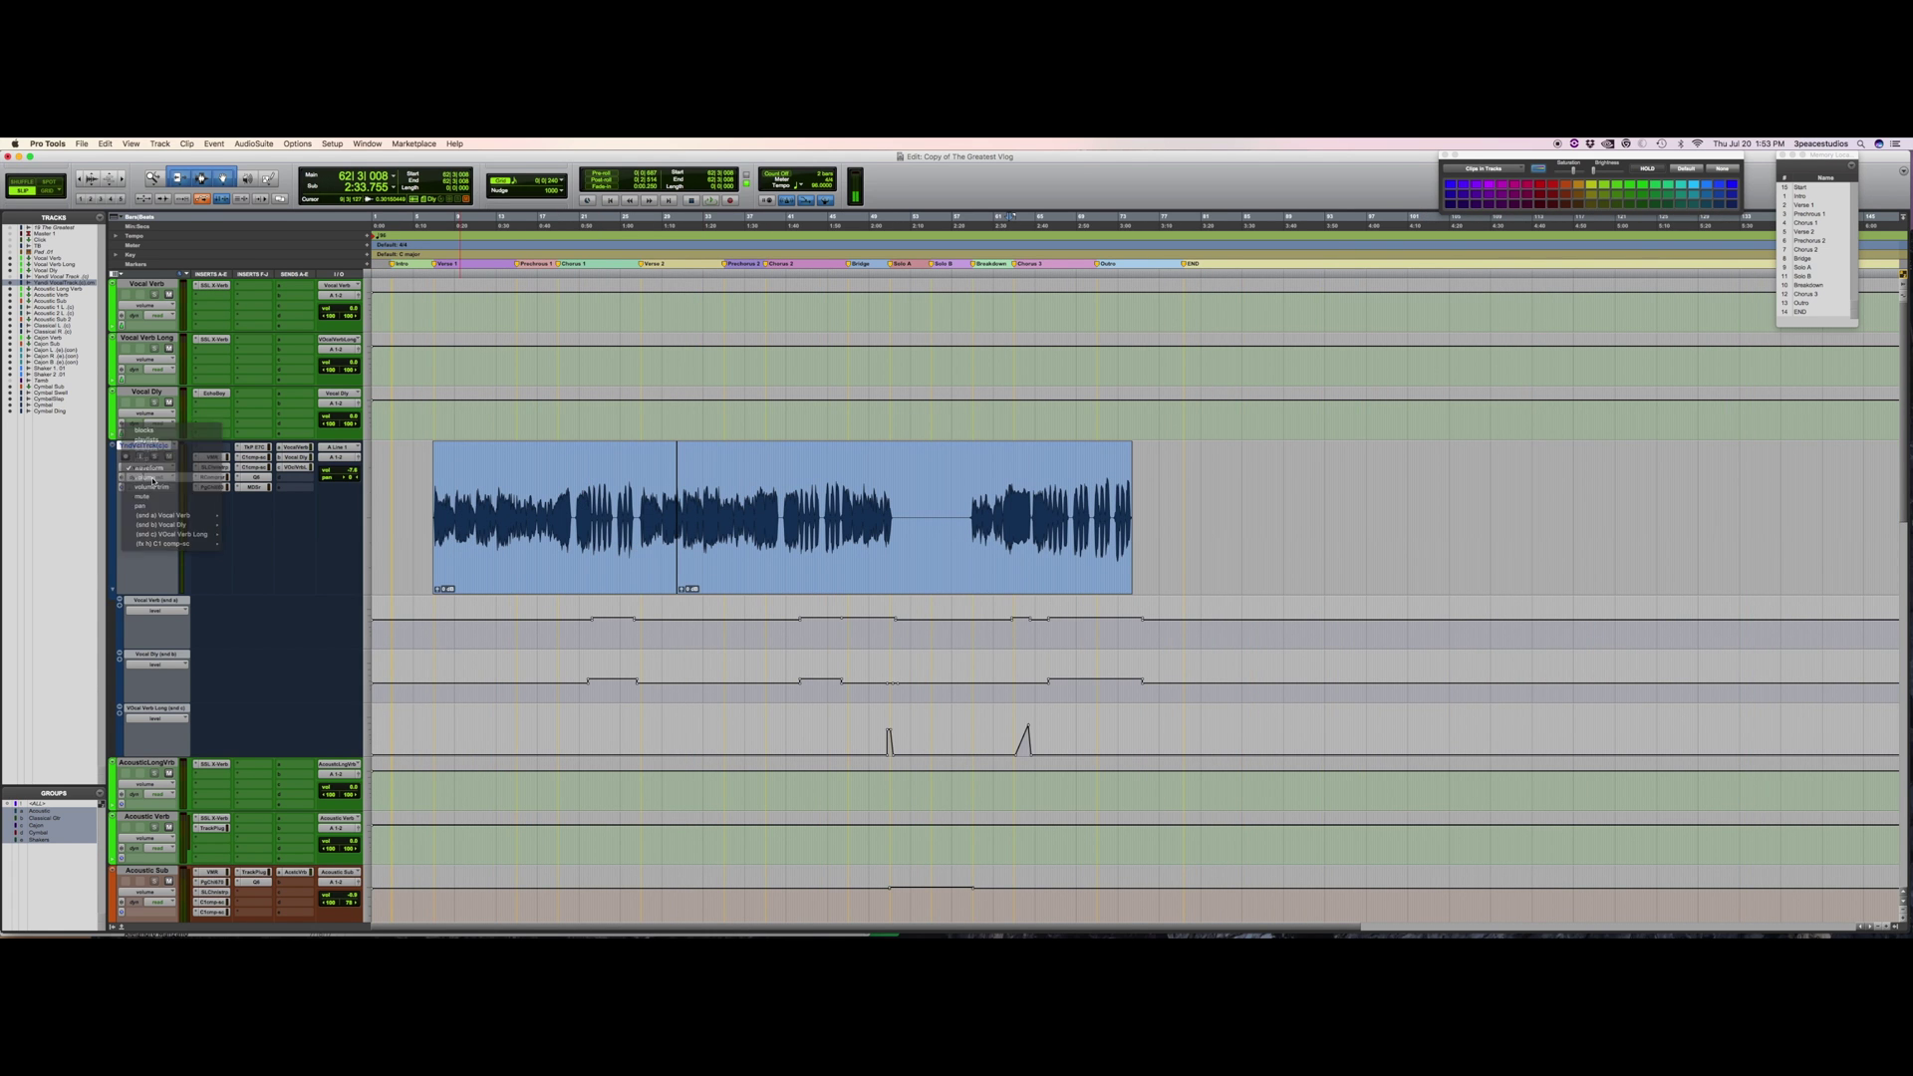
pyautogui.press('super+bracketright')
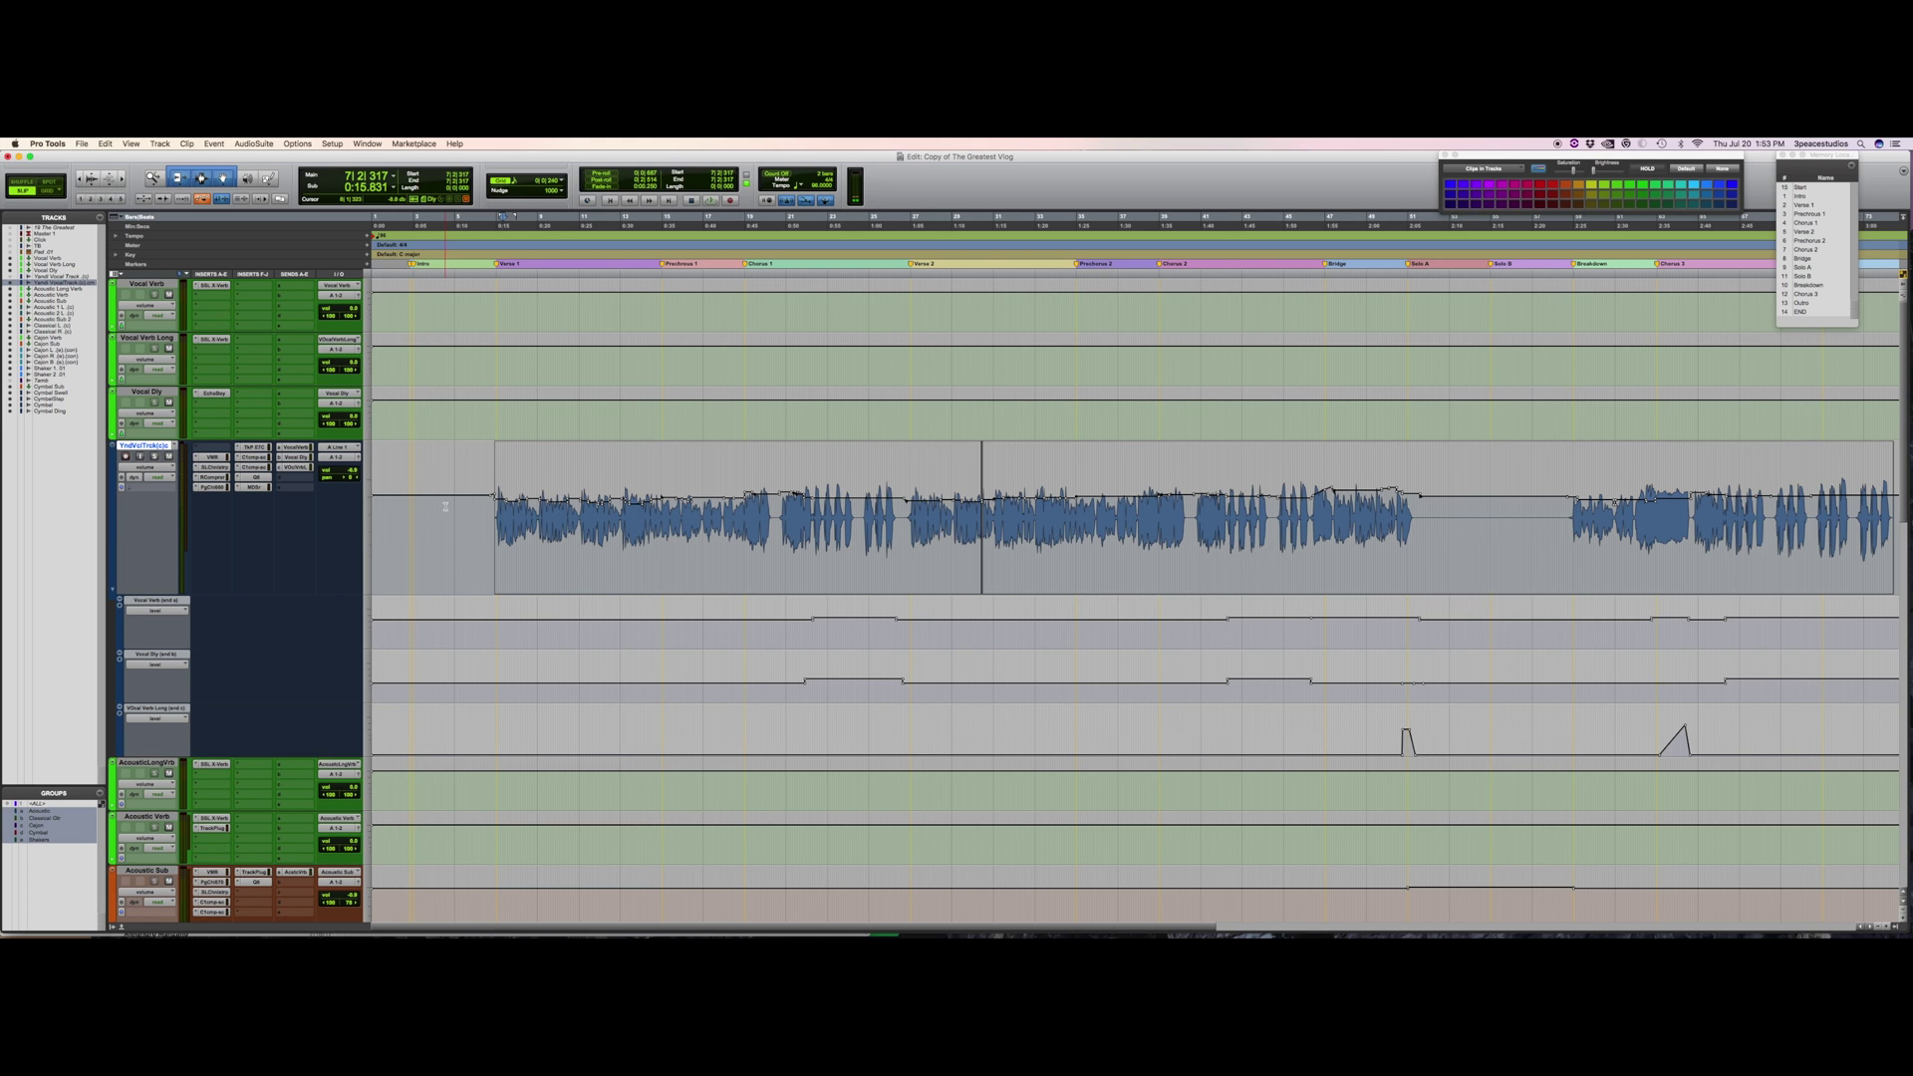
# Examine the vocal's volume automation along the whole song, and look over the instrument tracks below it.
pyautogui.hscroll(3, 832, 511)
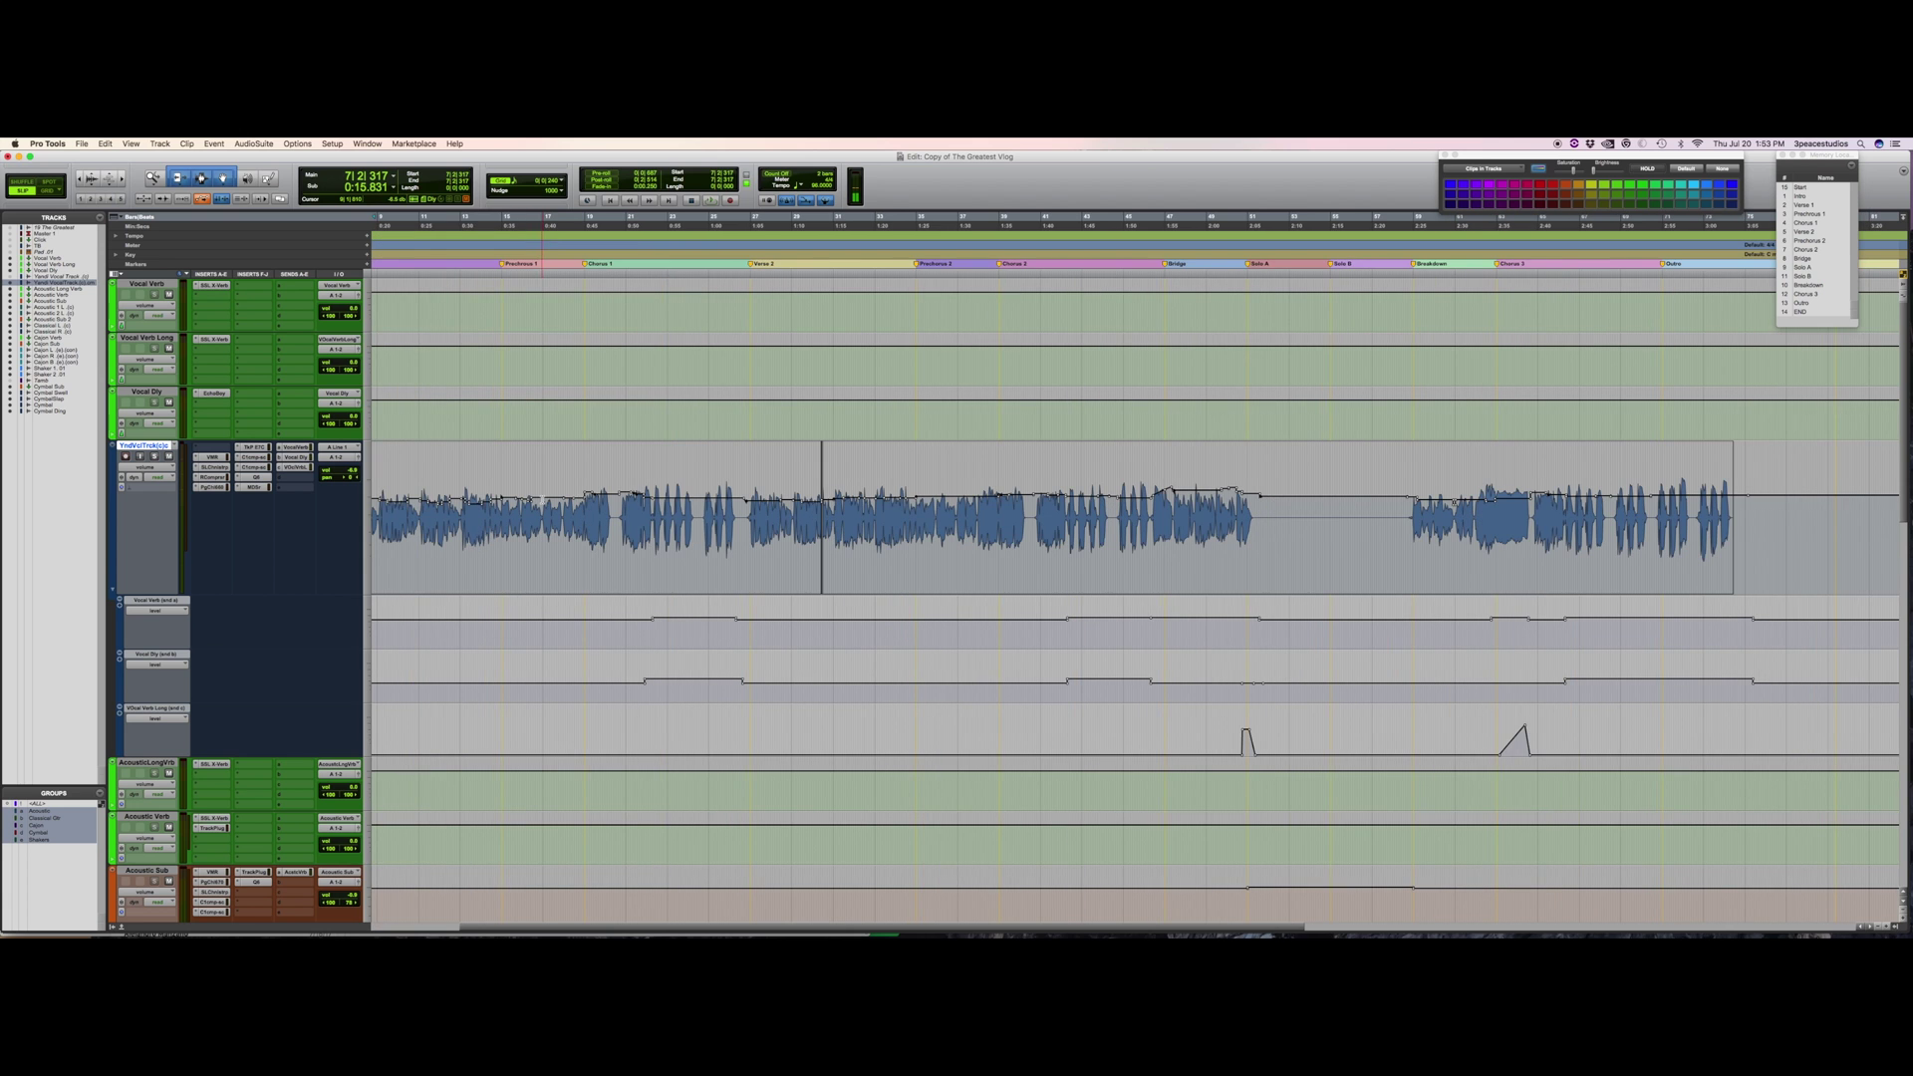
pyautogui.doubleClick(846, 513)
pyautogui.hscroll(-3, 578, 547)
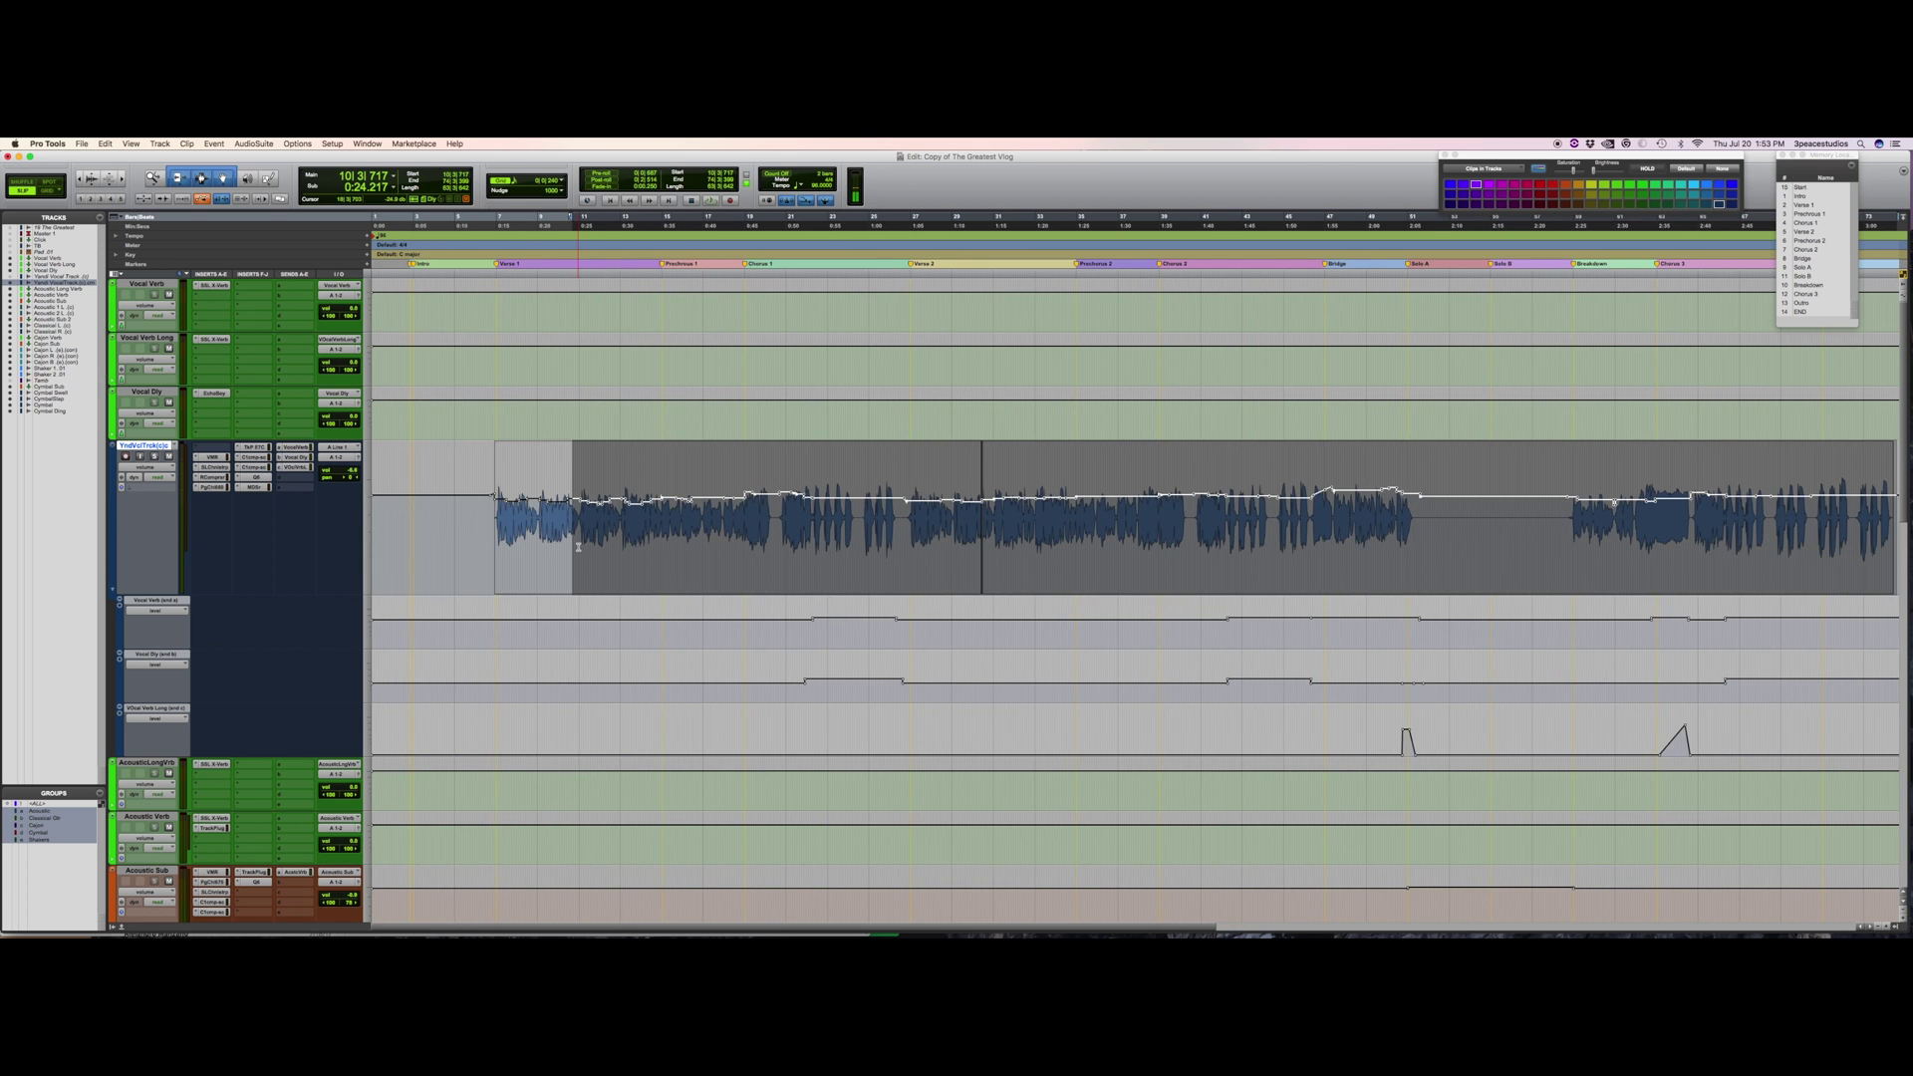
pyautogui.click(506, 512)
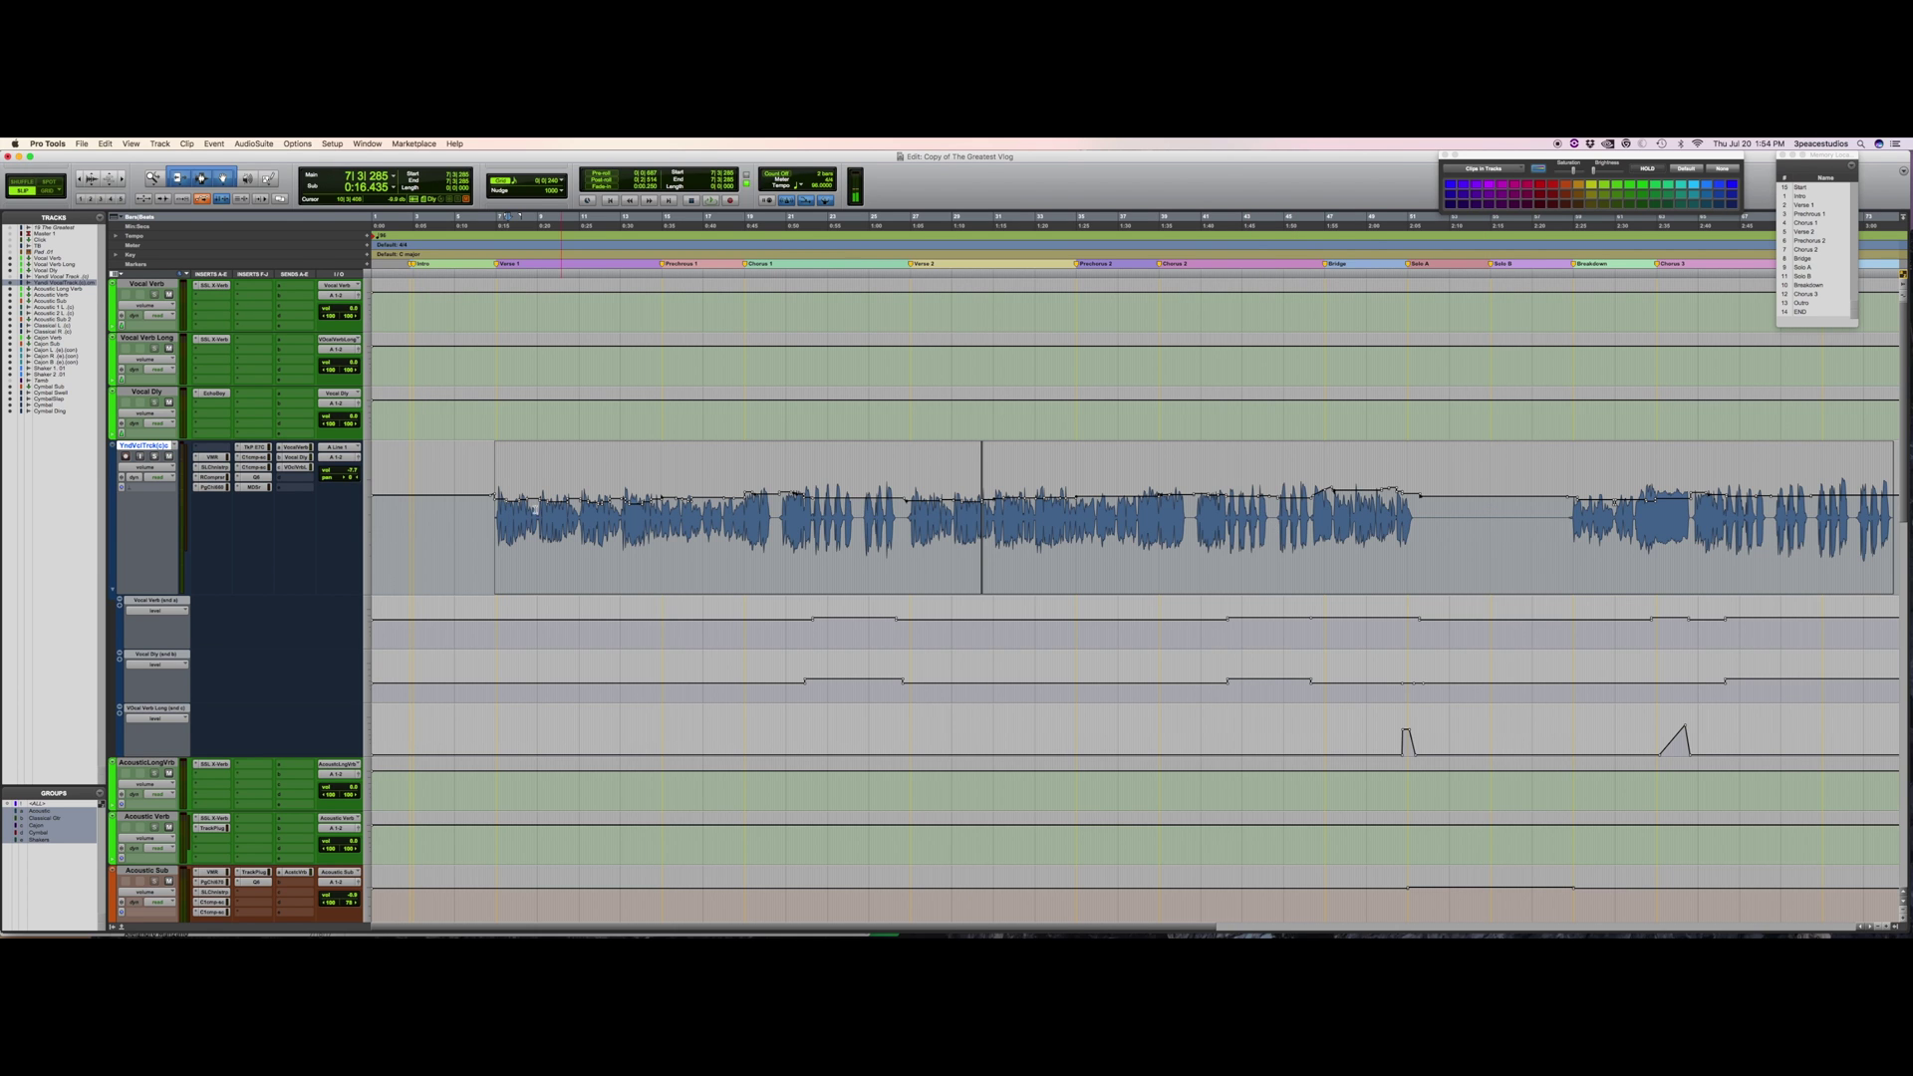
pyautogui.click(496, 516)
pyautogui.scroll(-10, 496, 516)
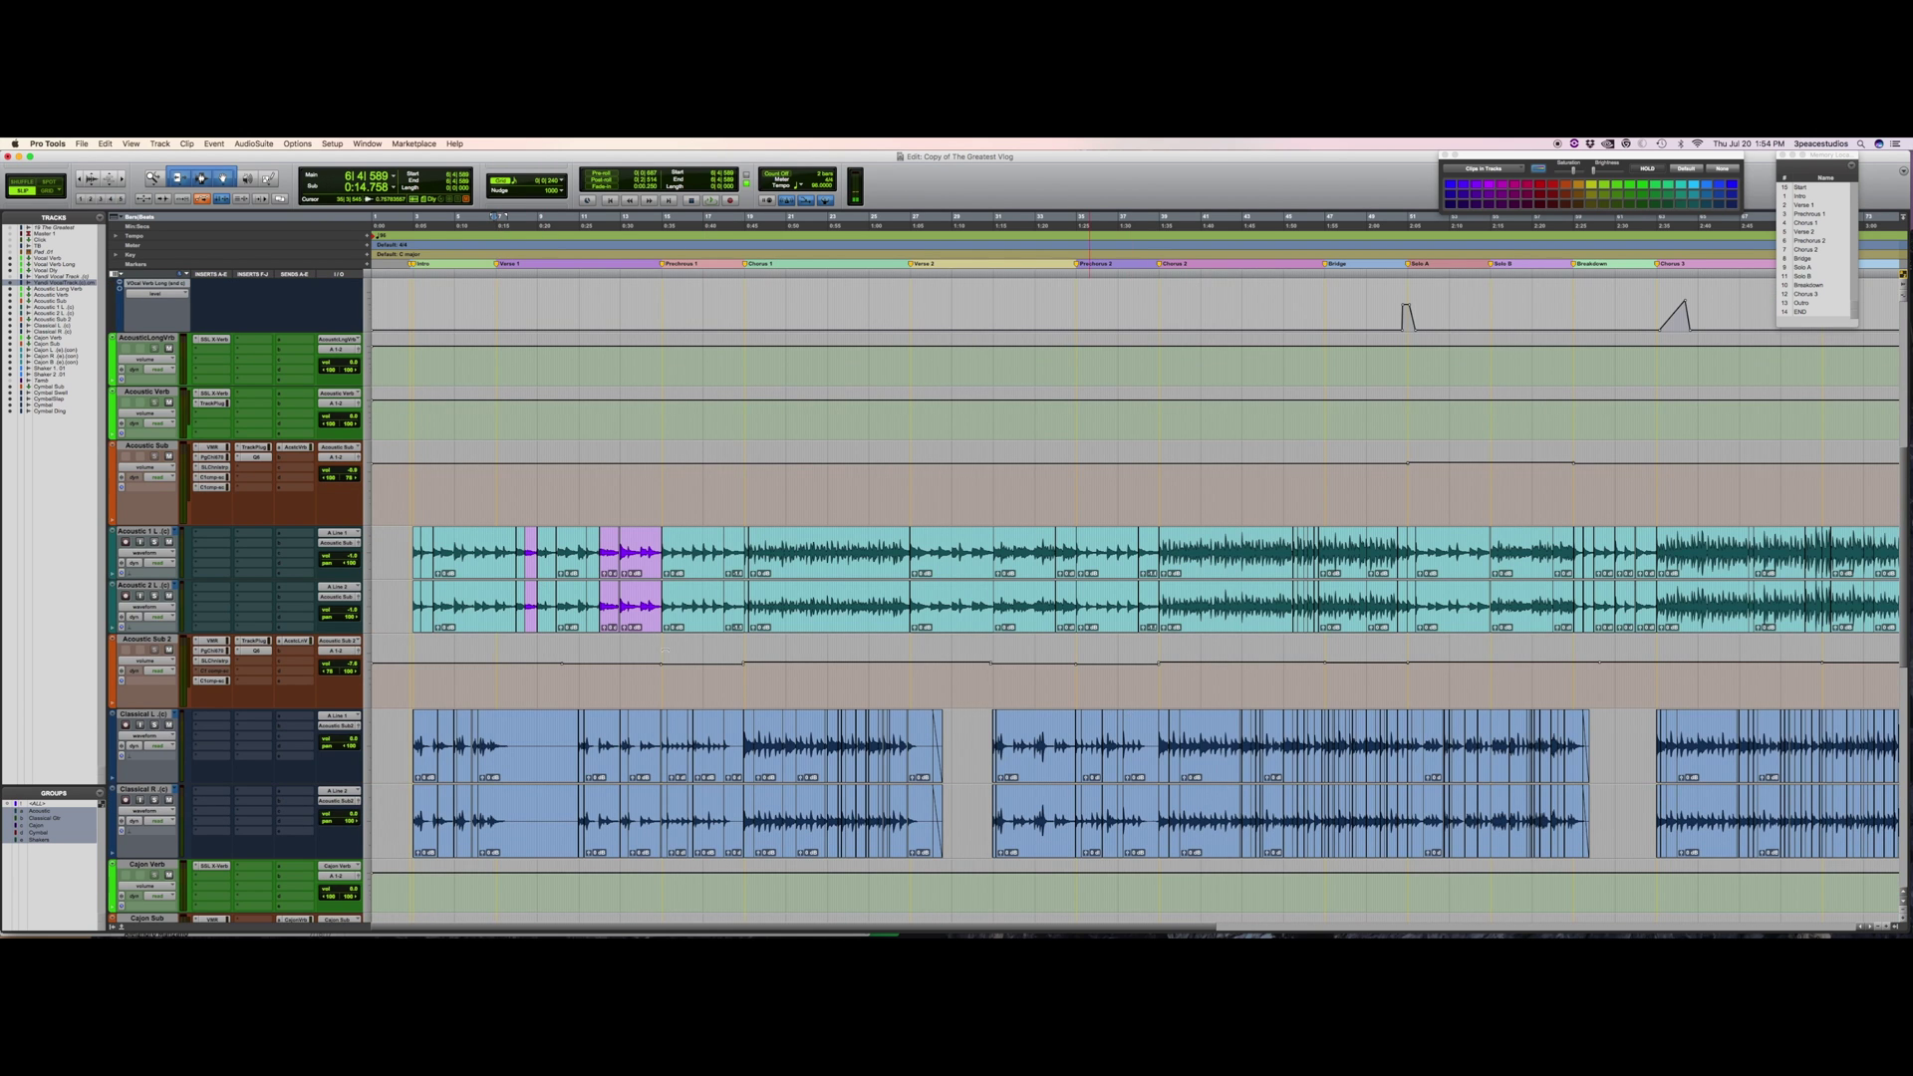
pyautogui.scroll(-4, 648, 645)
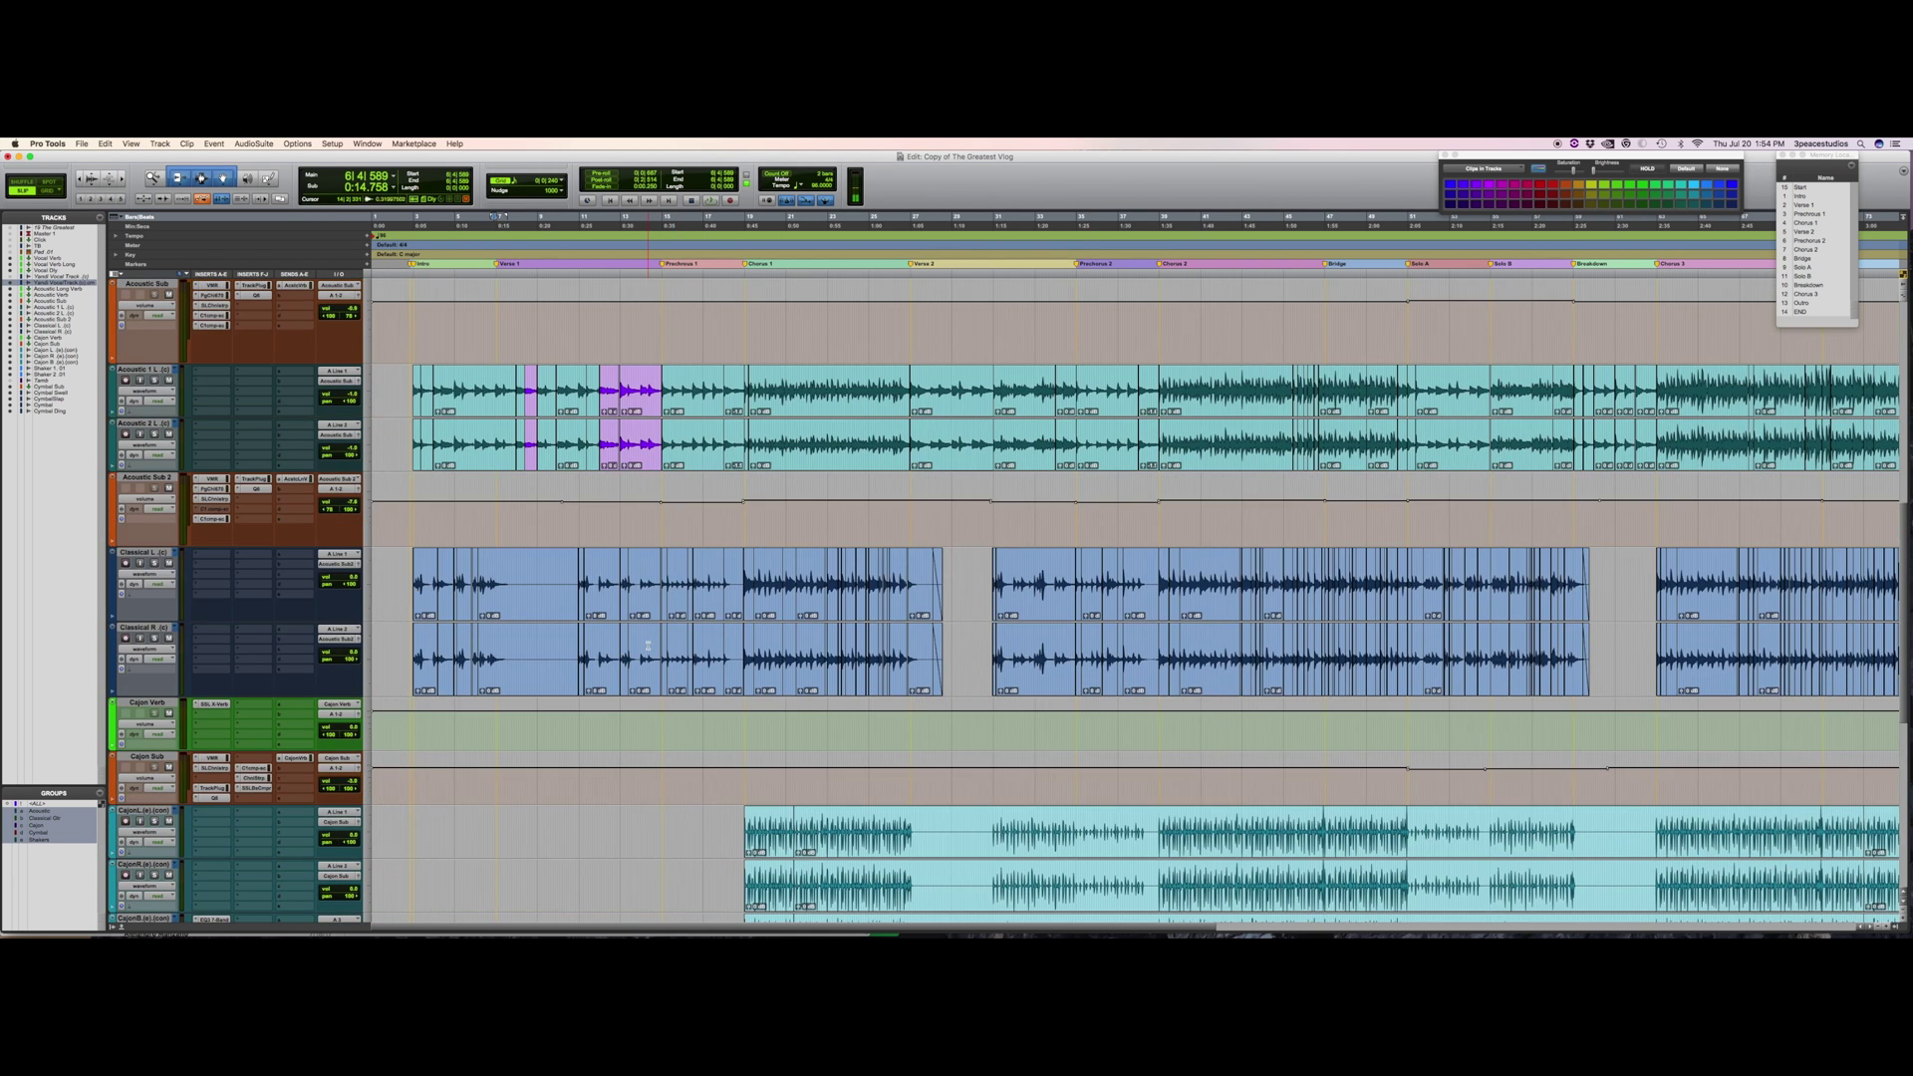
pyautogui.scroll(5, 648, 645)
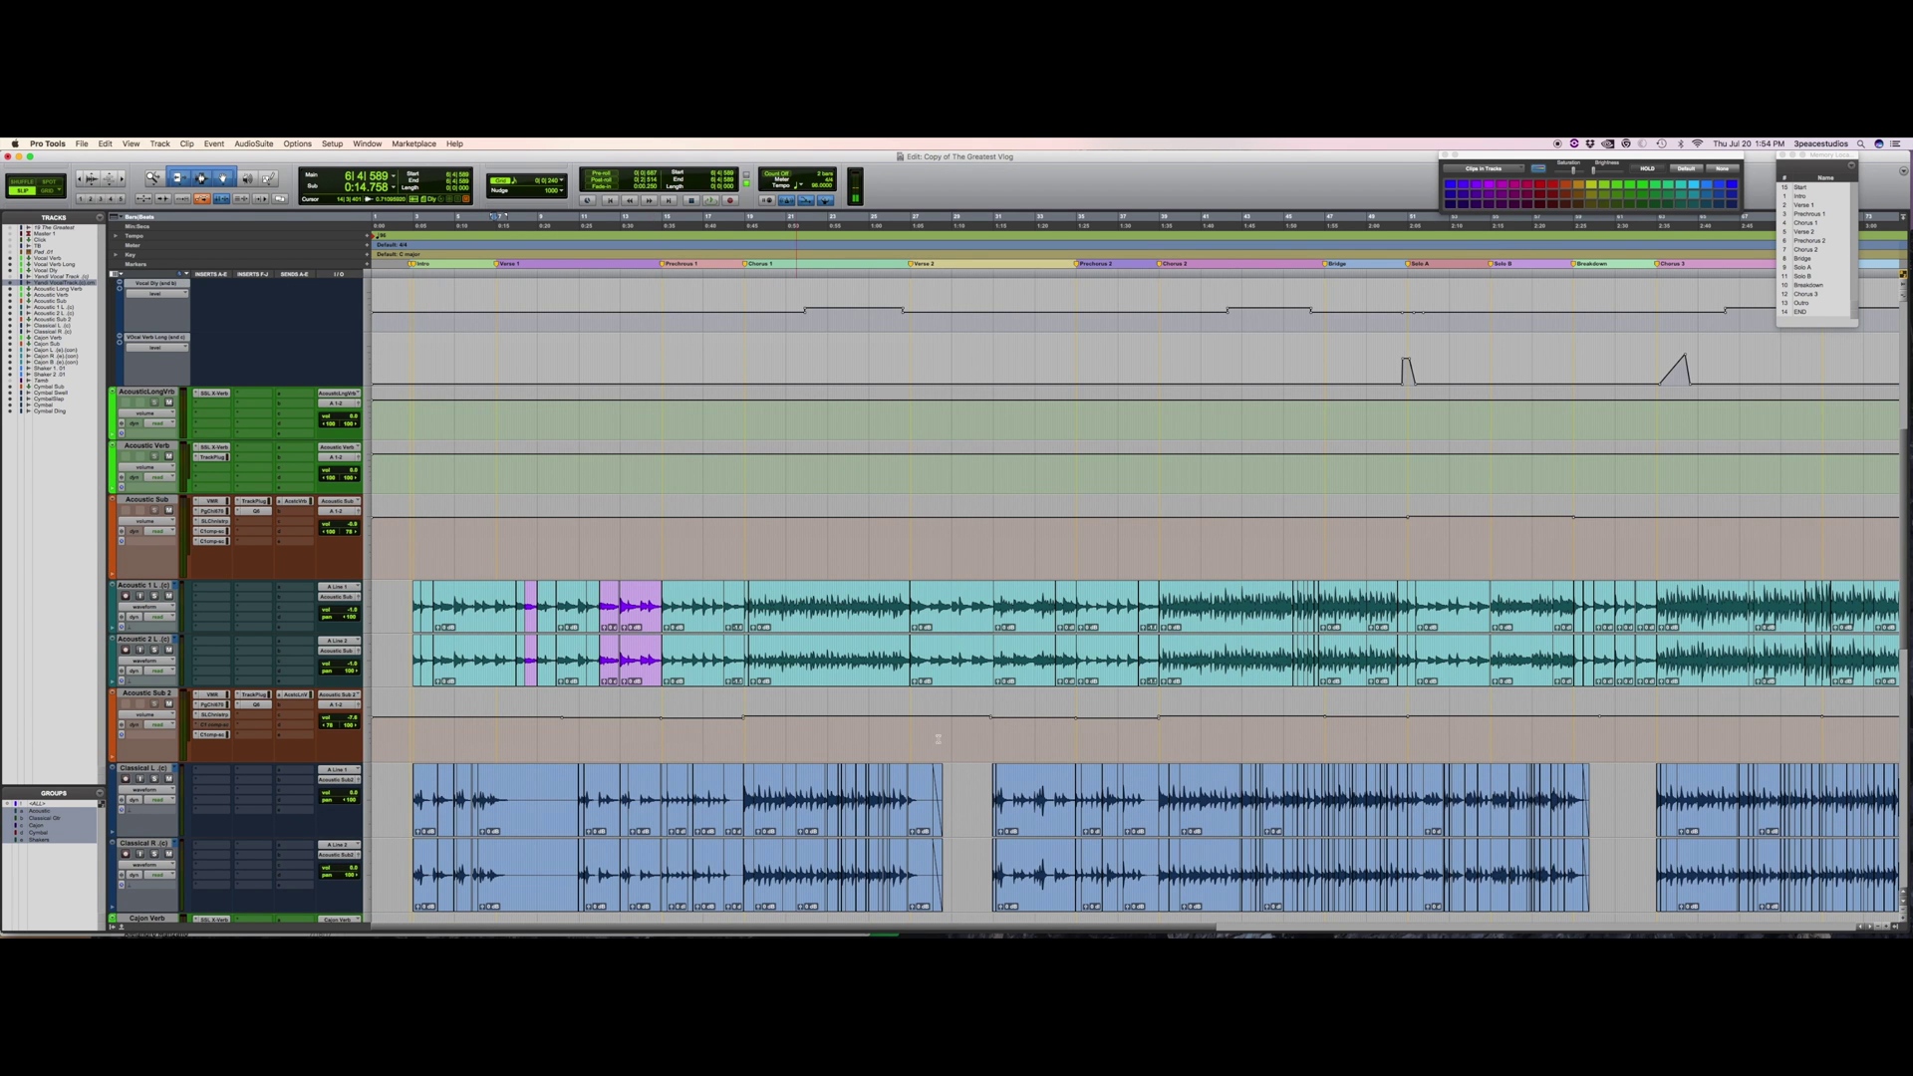
pyautogui.scroll(9, 1172, 730)
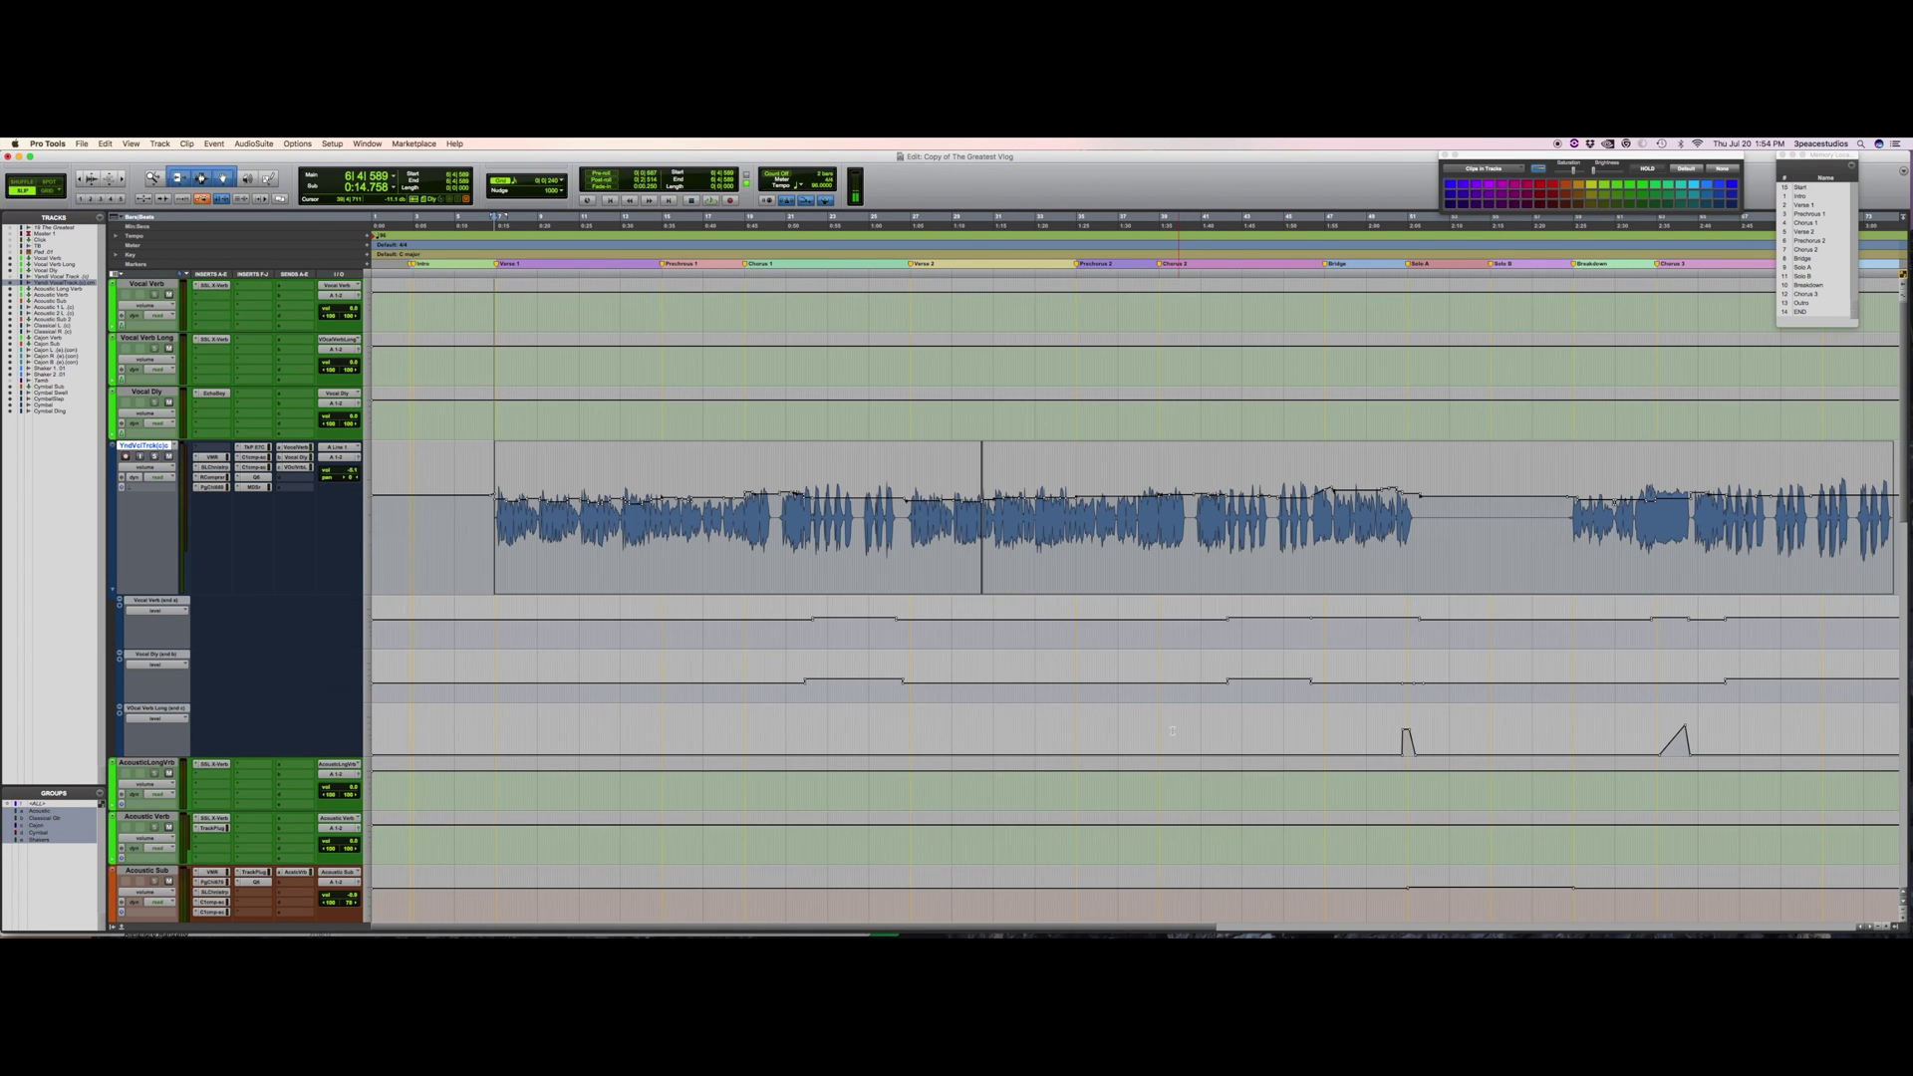
# Enlarge the lead vocal track's height and magnify the timeline around its Verse 1 volume automation.
pyautogui.click(483, 507)
pyautogui.press('Tab')
pyautogui.moveTo(243, 619); pyautogui.dragTo(256, 713)
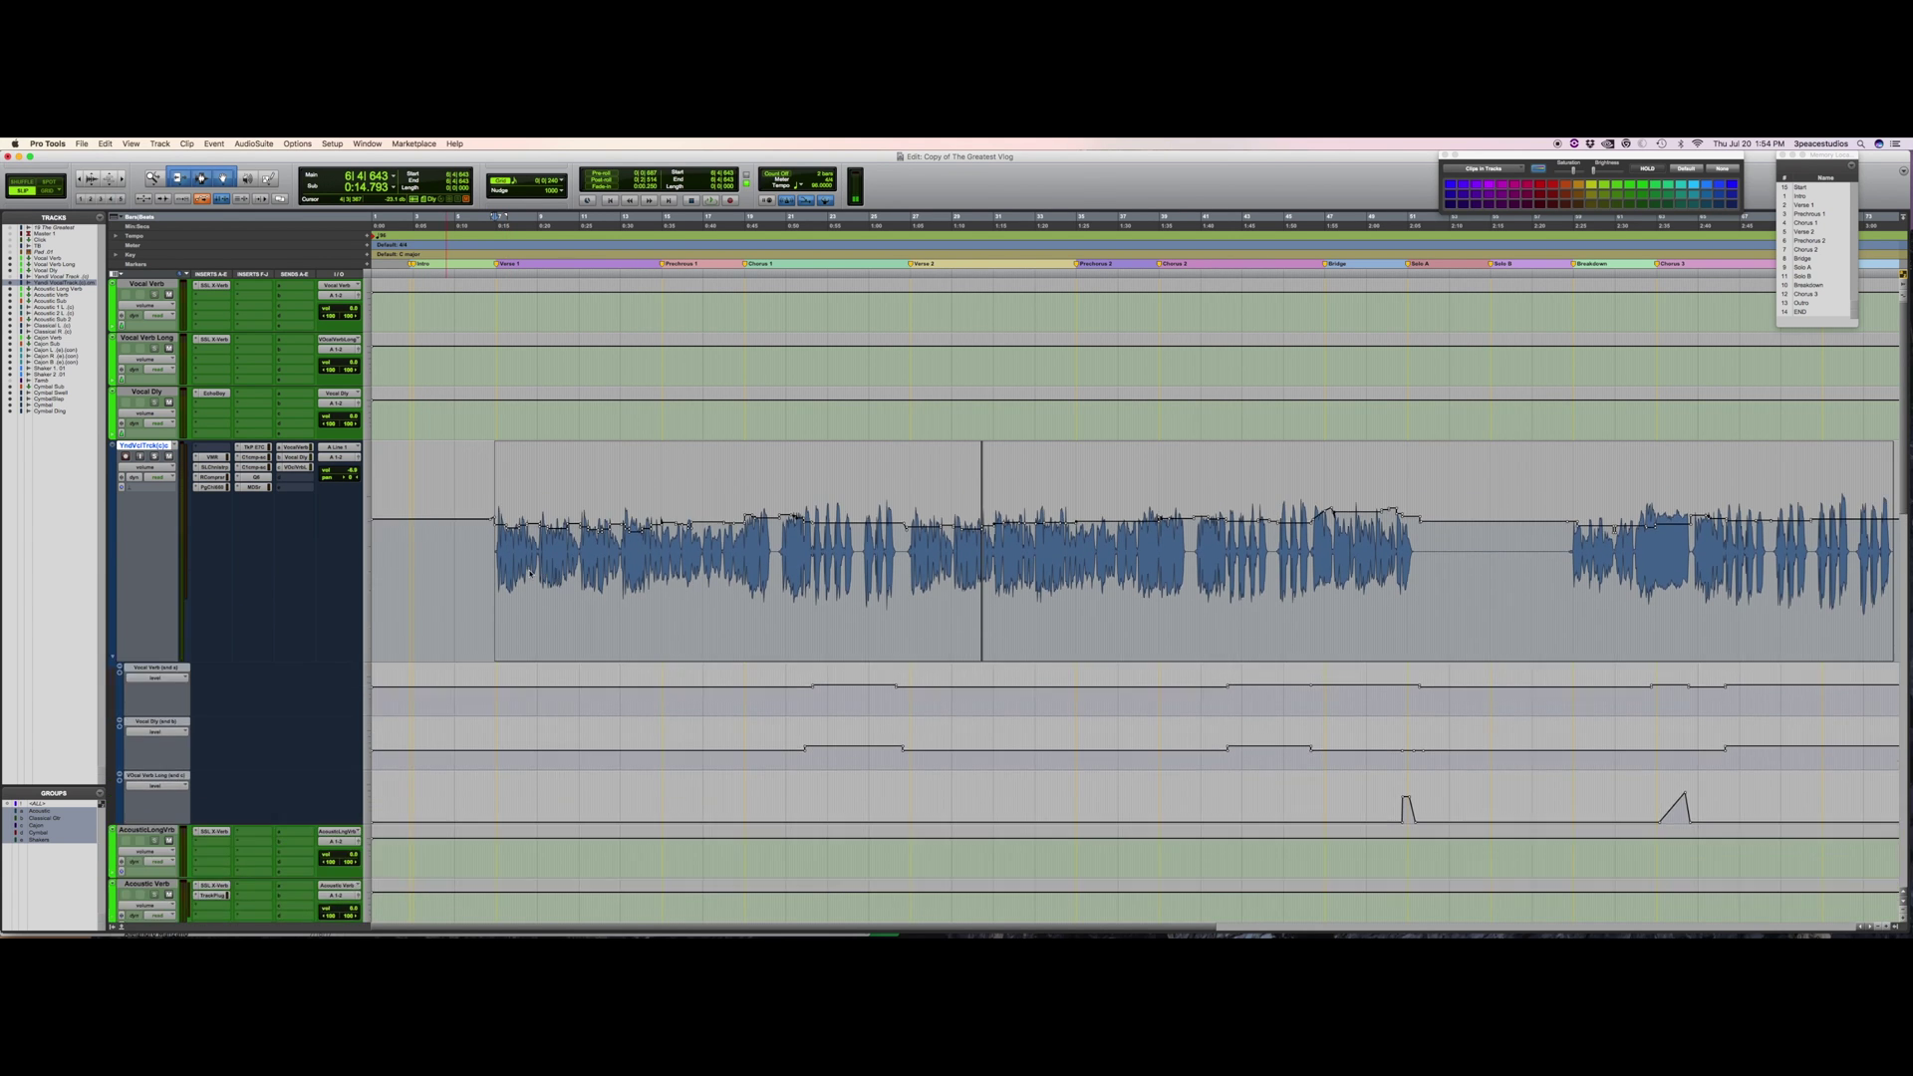
pyautogui.click(529, 576)
pyautogui.moveTo(356, 661); pyautogui.dragTo(360, 718)
pyautogui.press('super+bracketright')
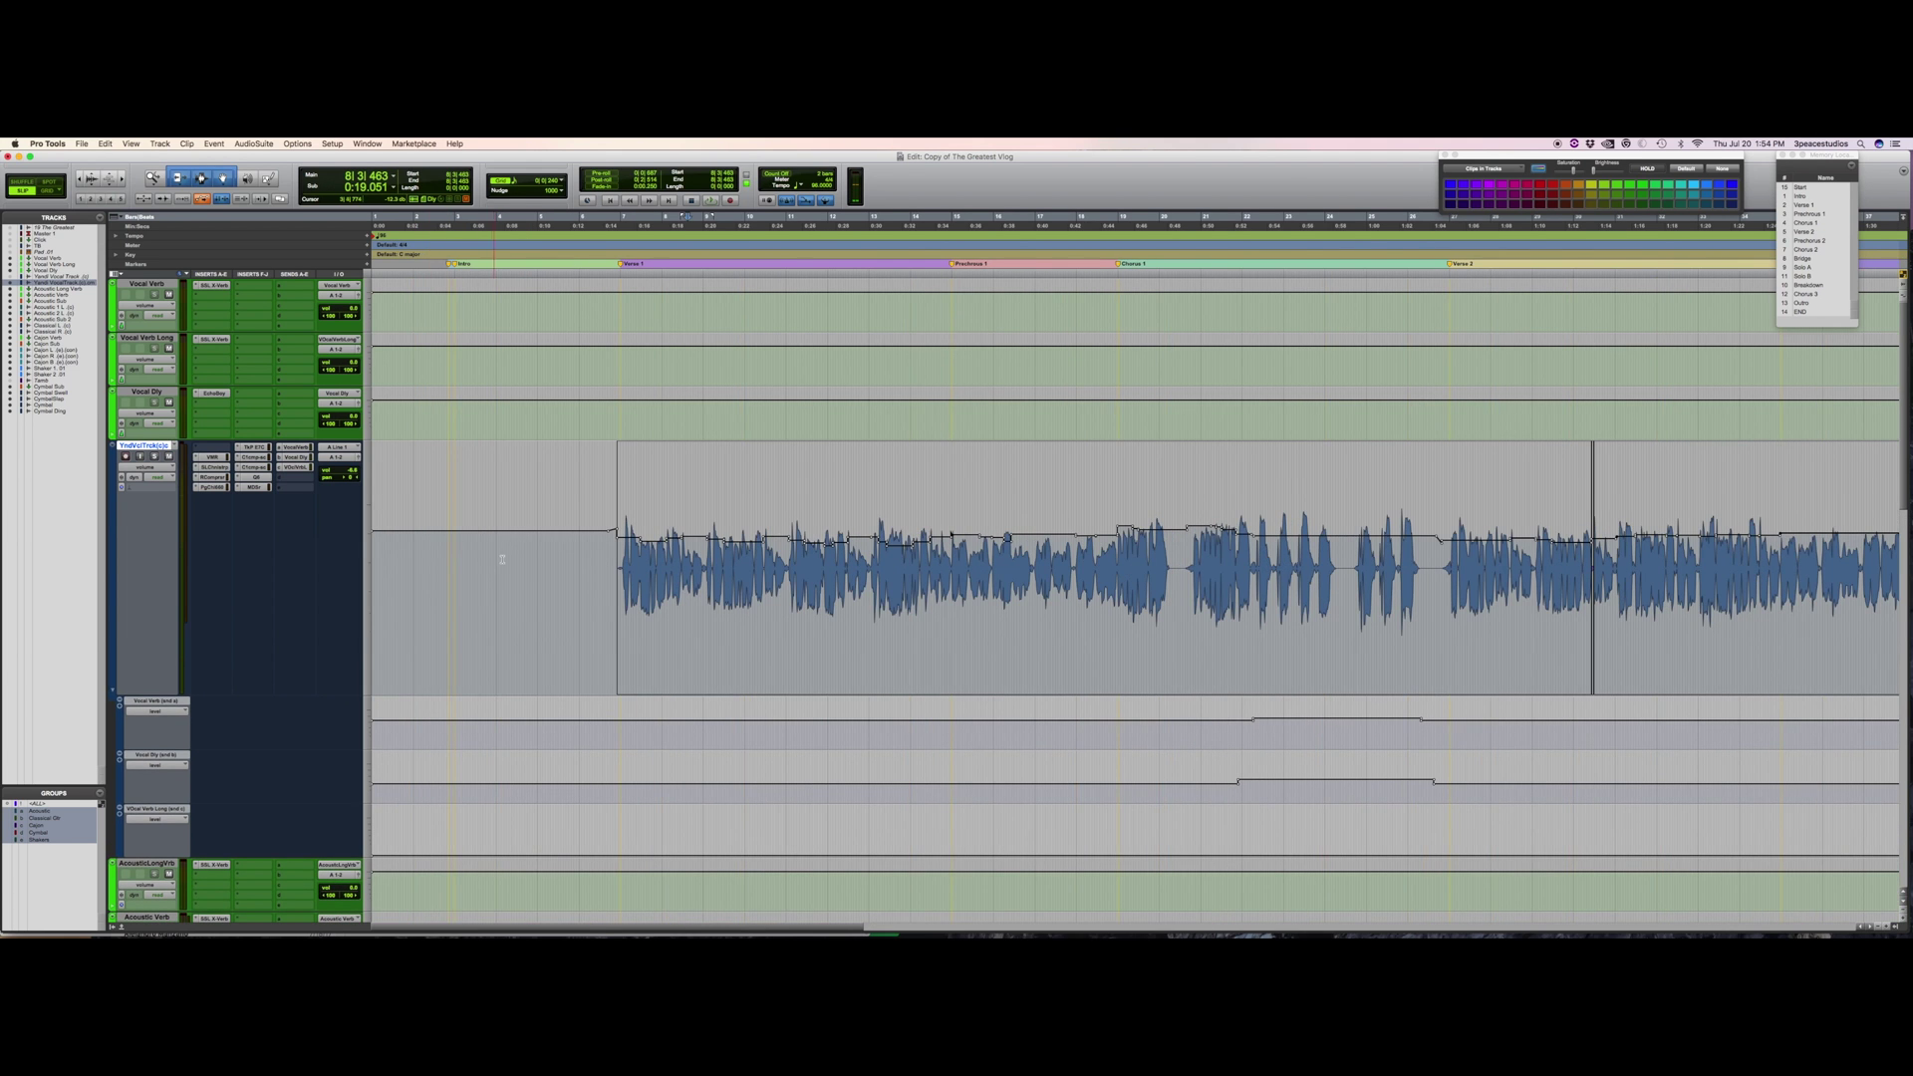
# Play the song from just before the vocal's Verse 1 entry to follow its volume automation.
pyautogui.click(549, 538)
pyautogui.press('space')
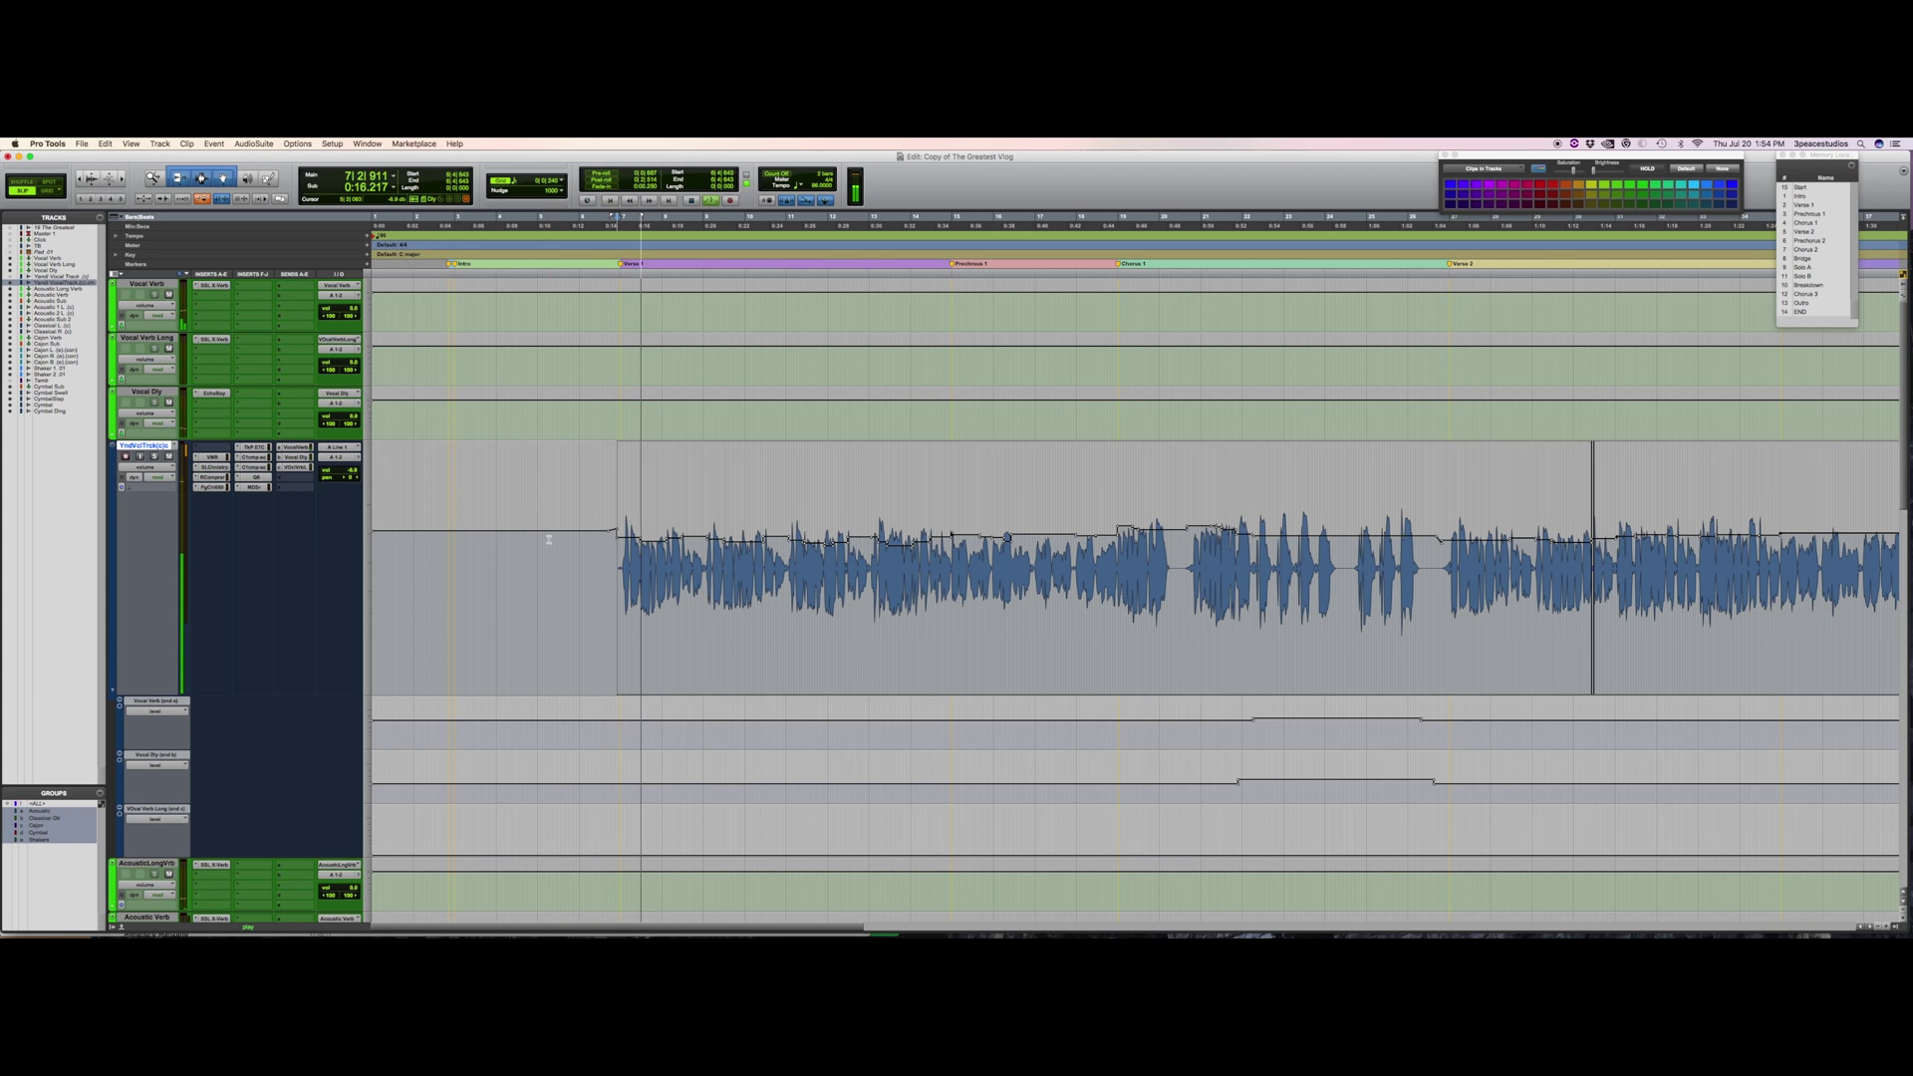